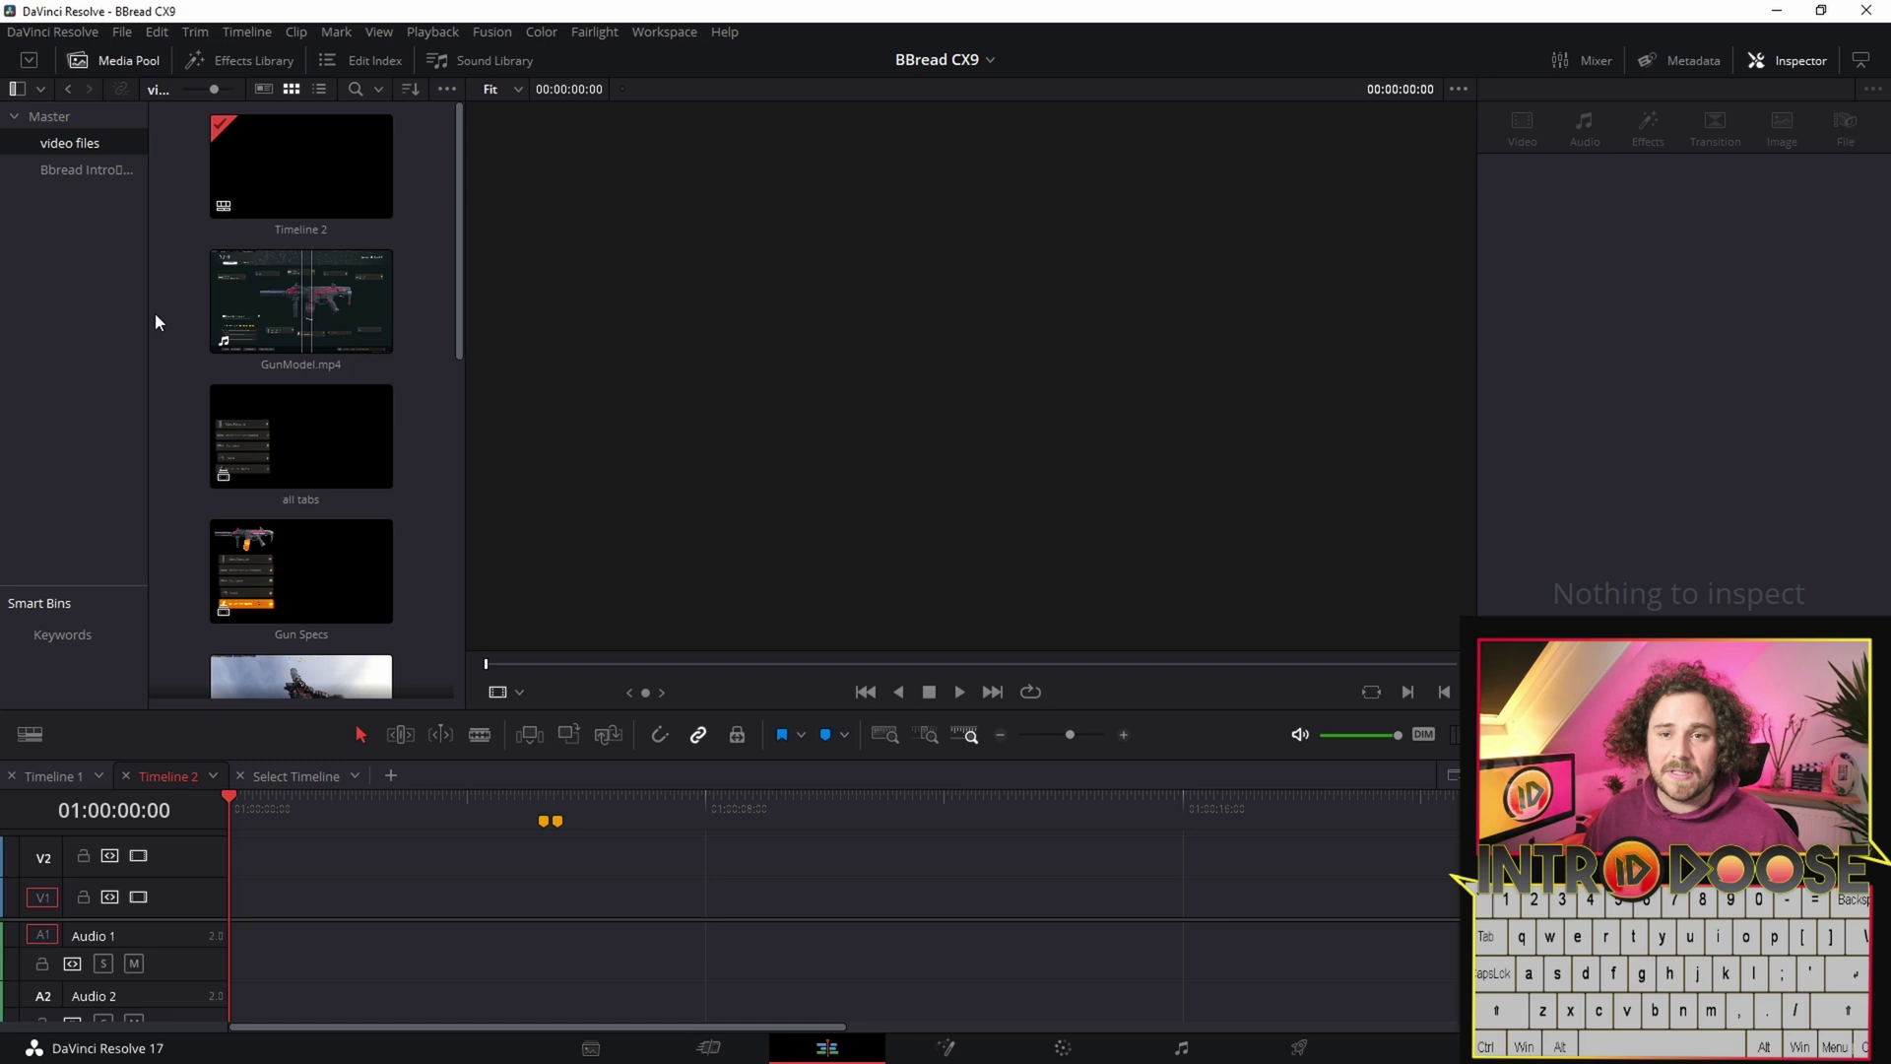
click(29, 34)
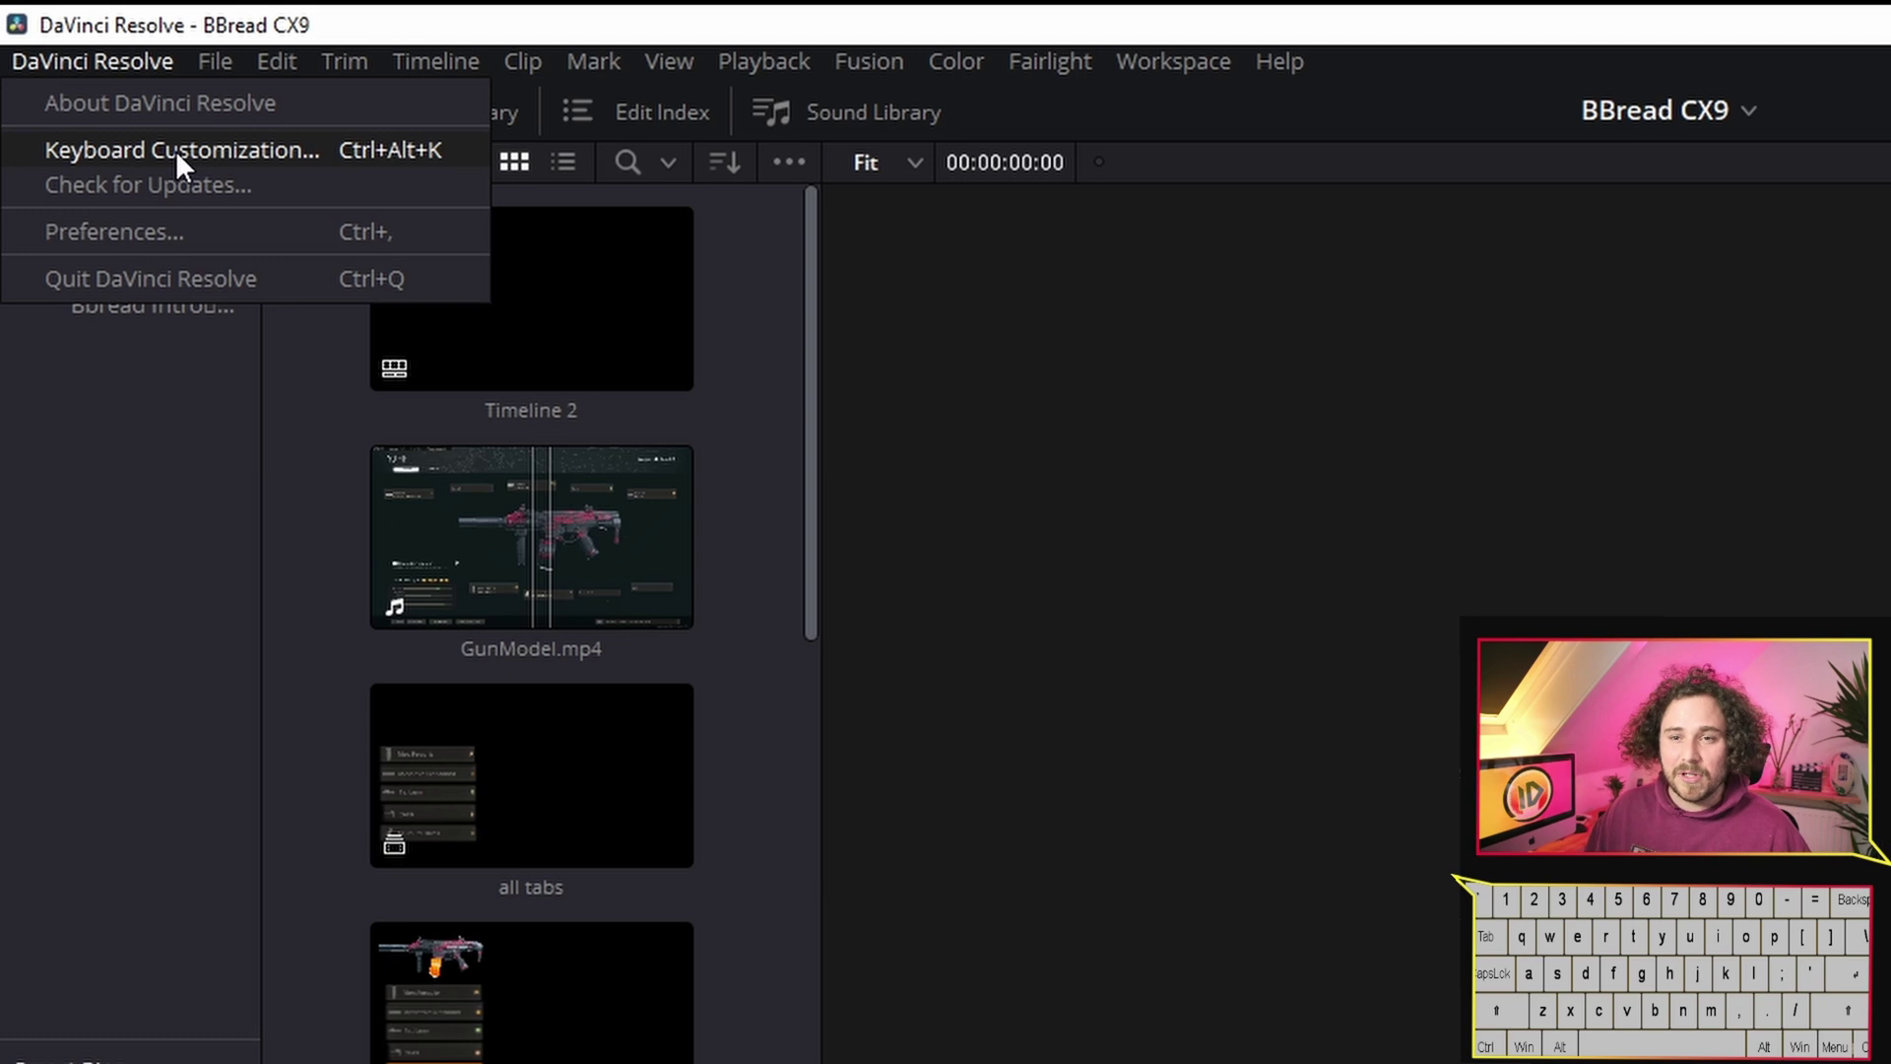
click(175, 150)
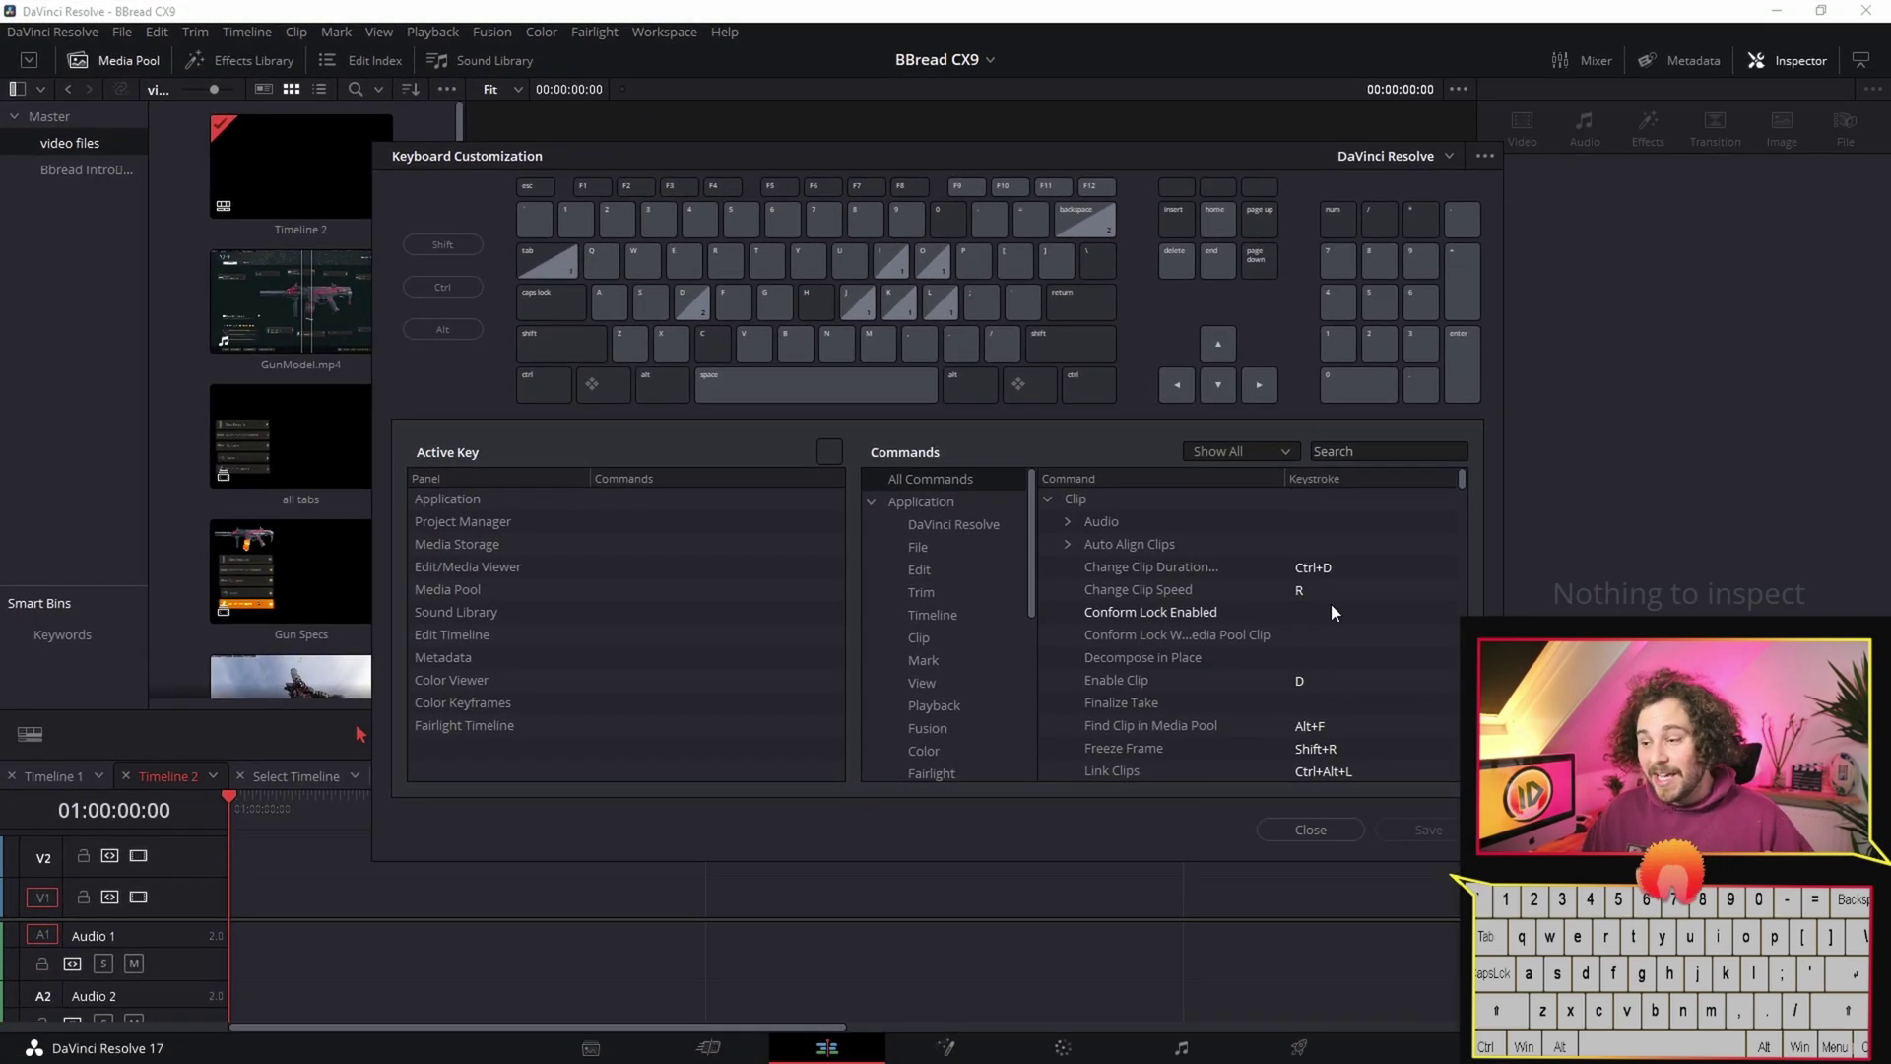
click(1356, 453)
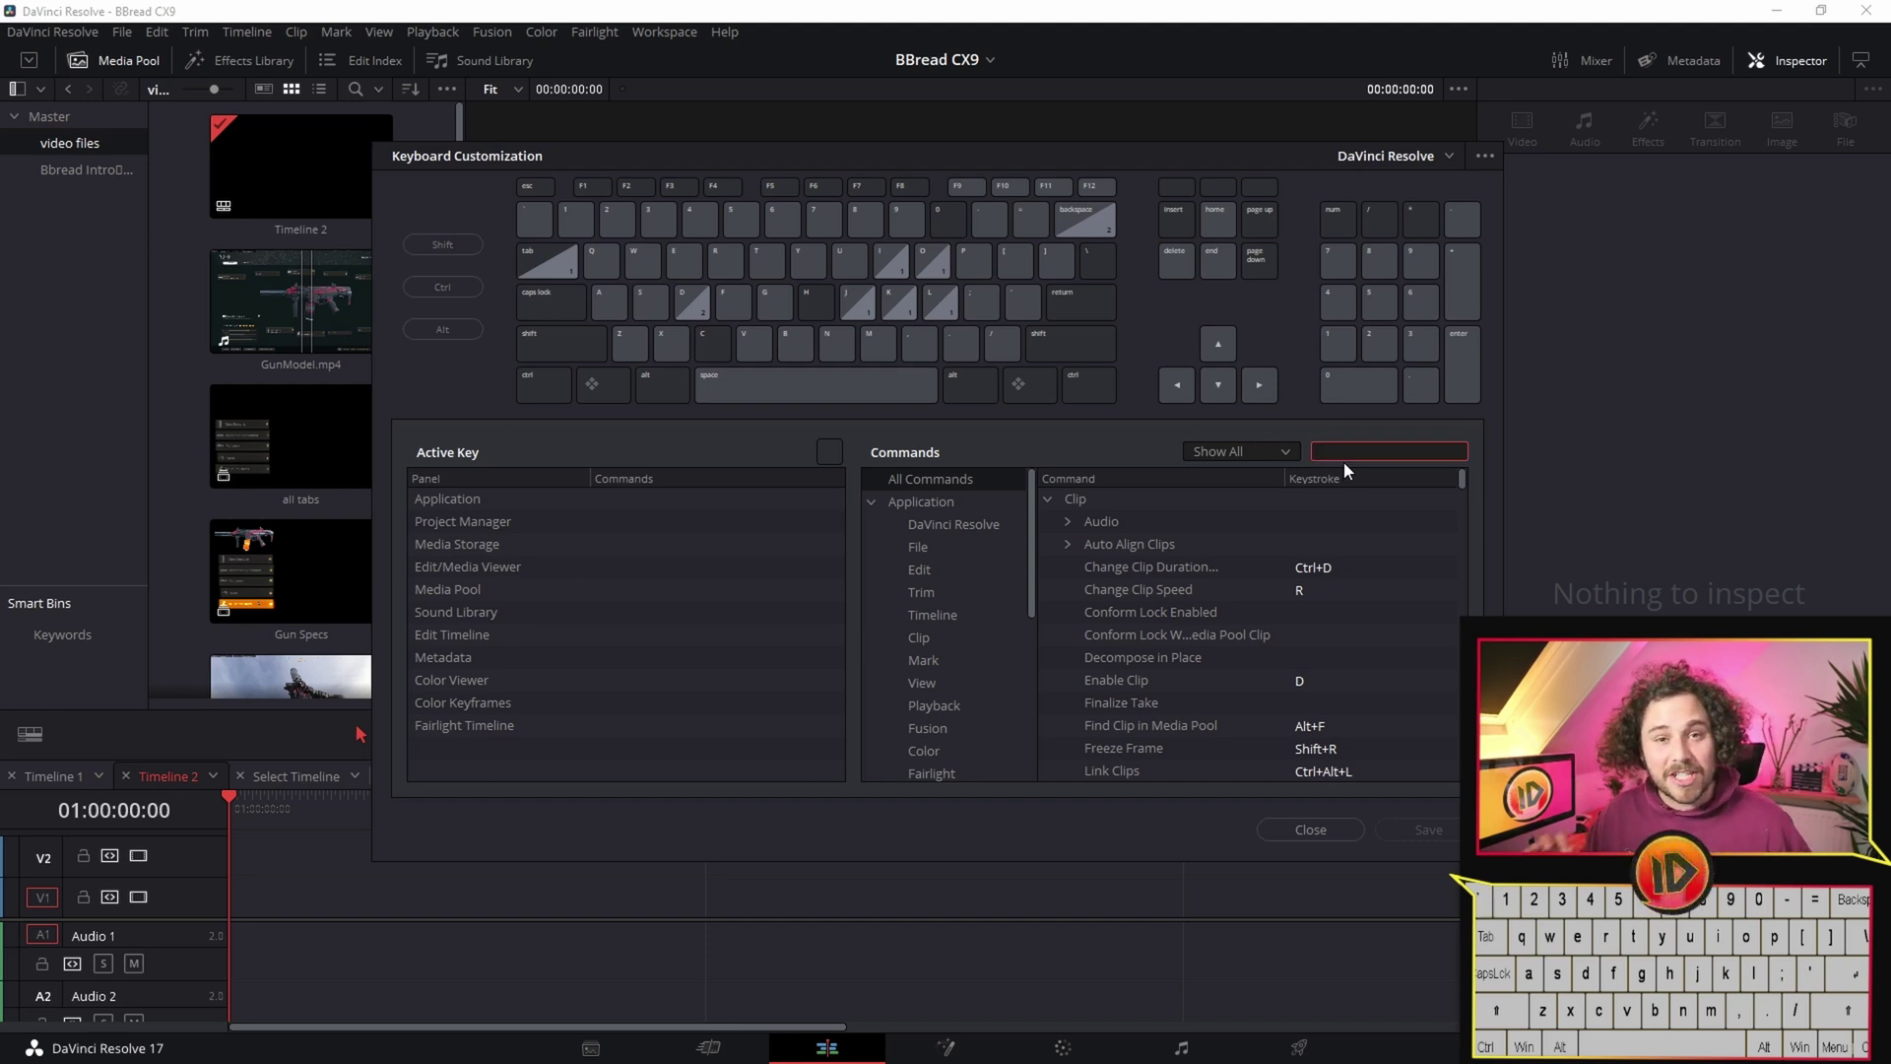
text(ins)
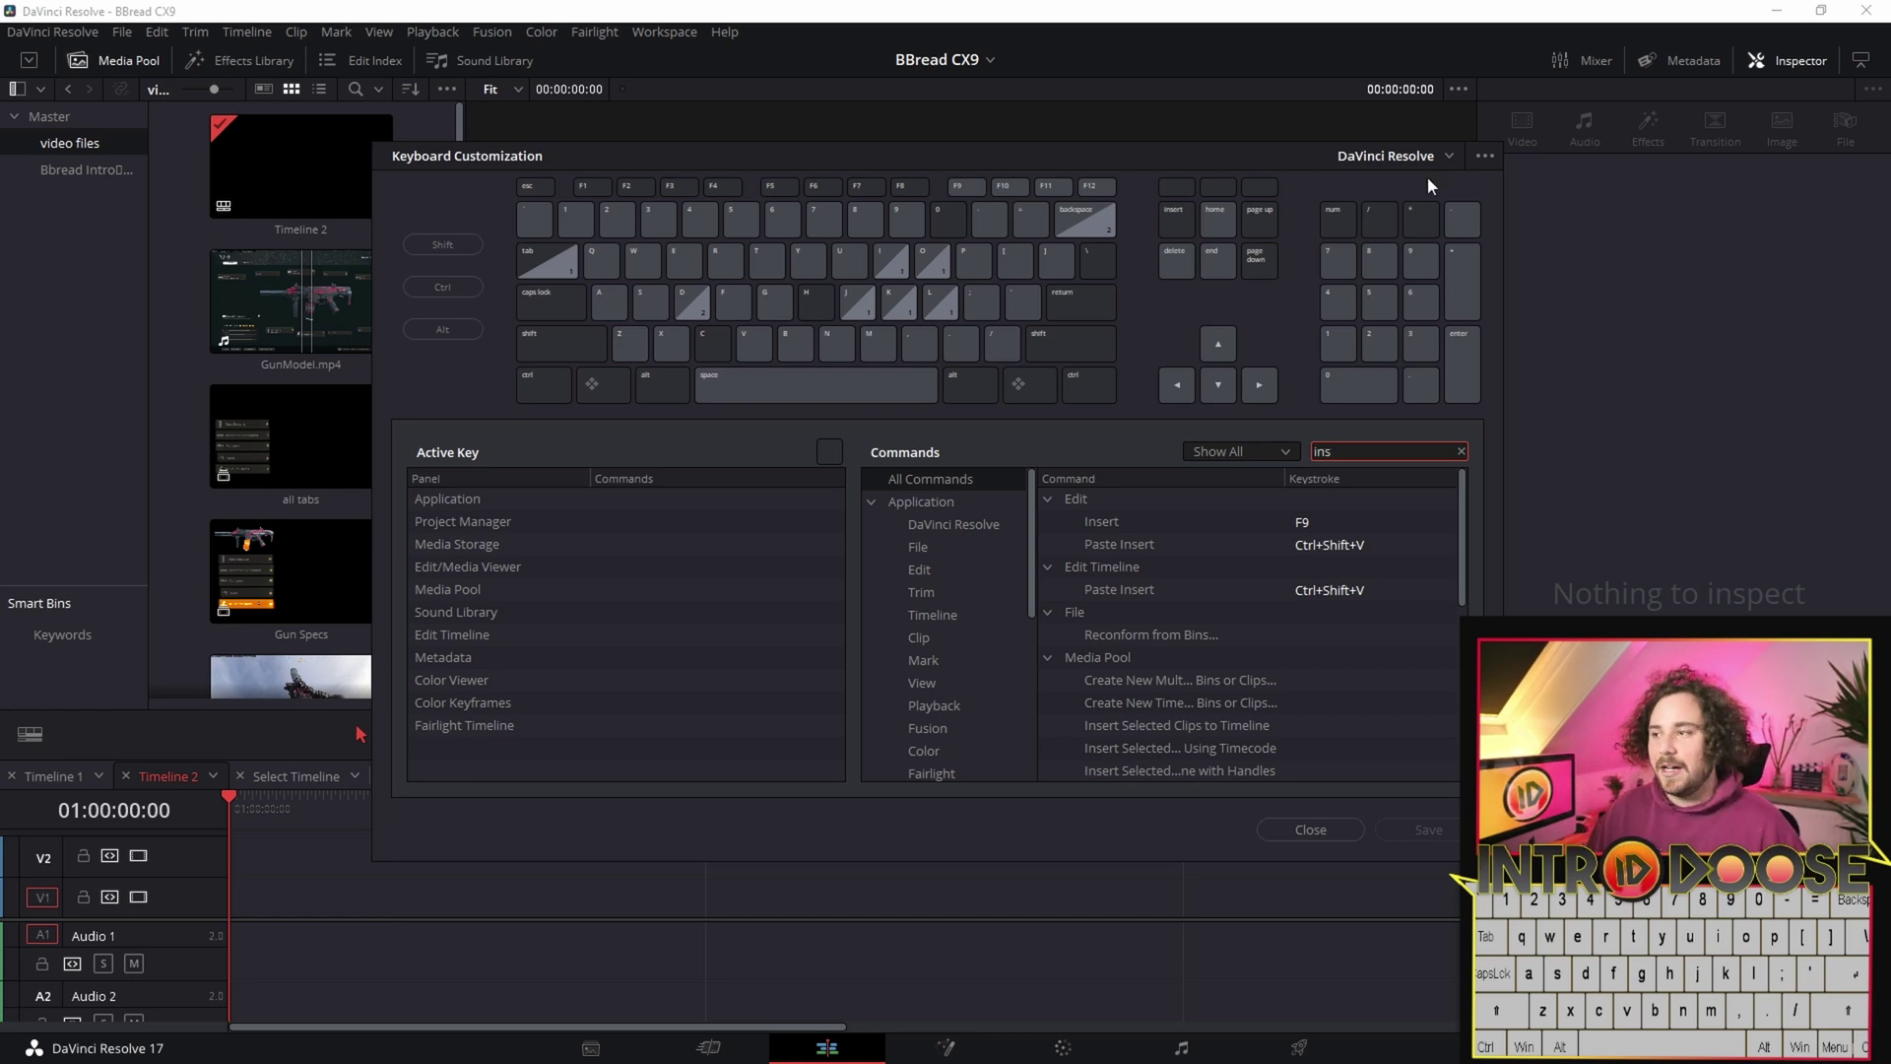
click(1310, 830)
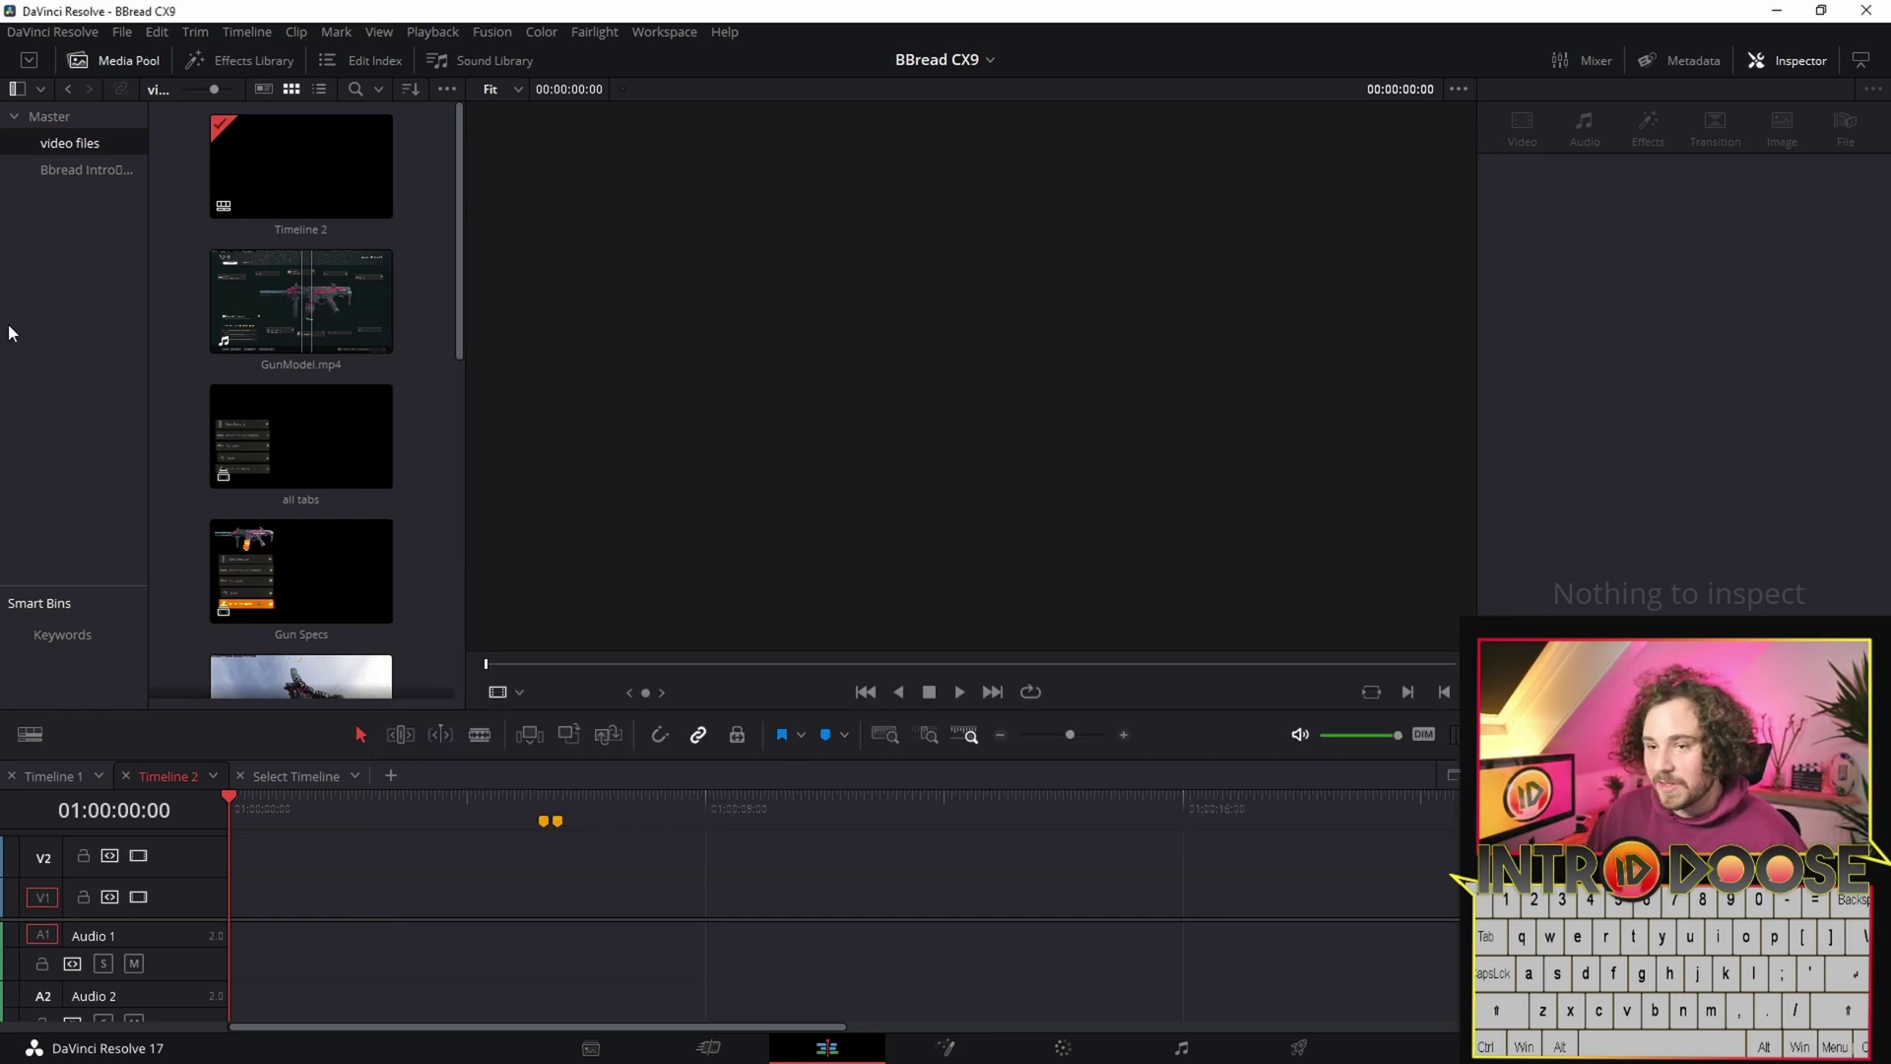
- Find Gameplay.mp4 in the Media Pool and load it in the source viewer with a 00:01:53:08 in-out range
scroll(329, 483, down, 3)
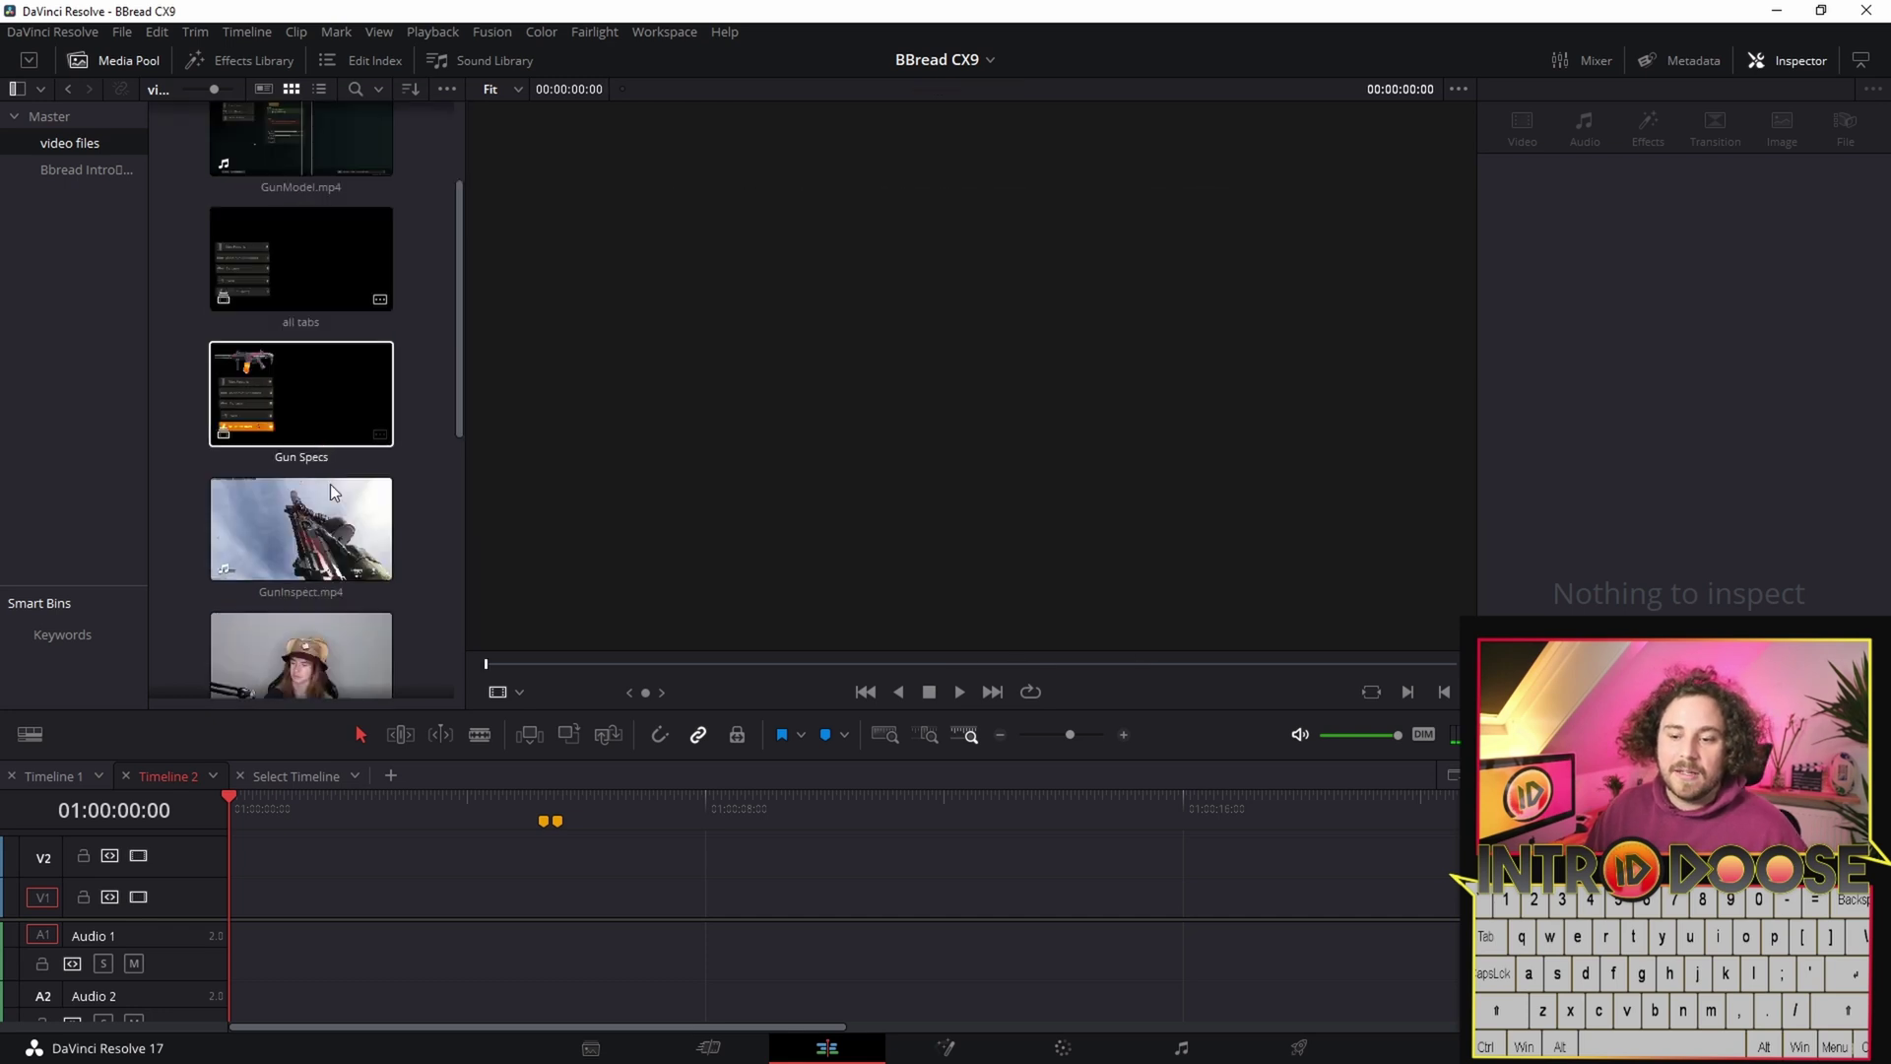
scroll(330, 492, down, 8)
click(221, 577)
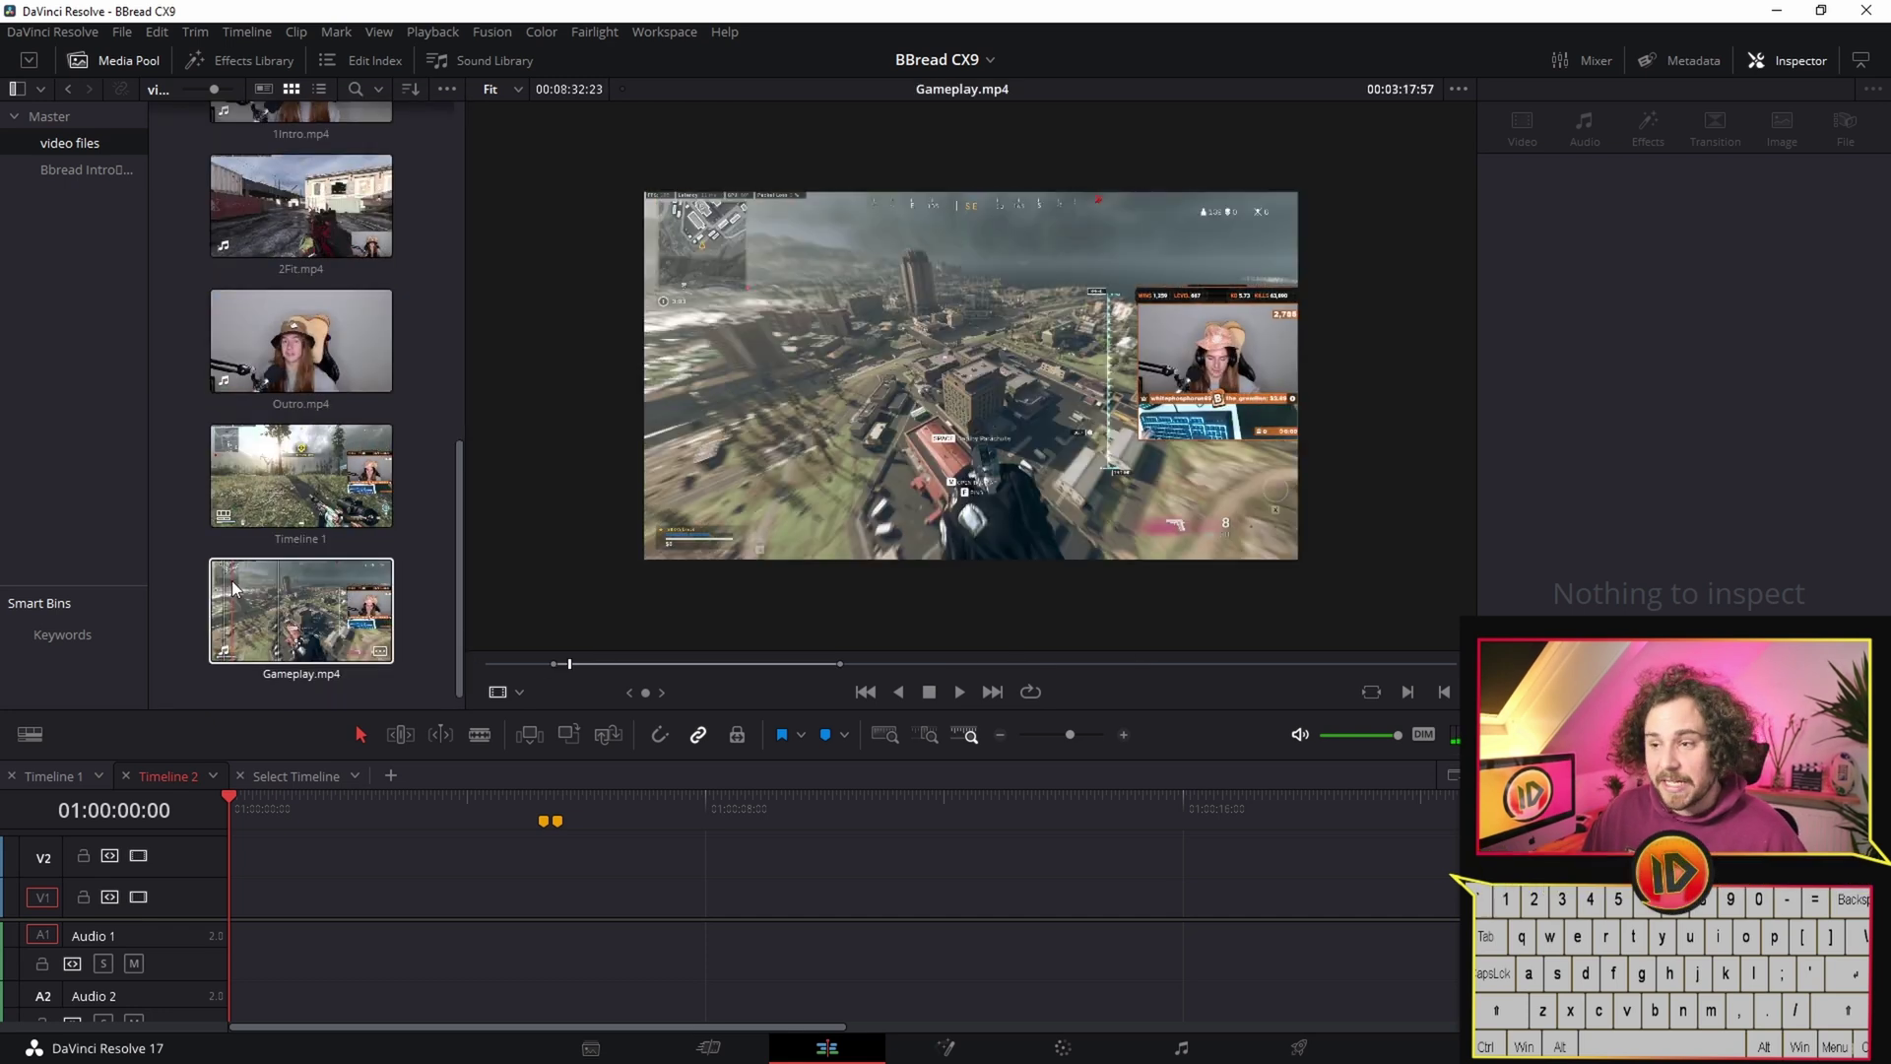
drag(232, 582, 79, 538)
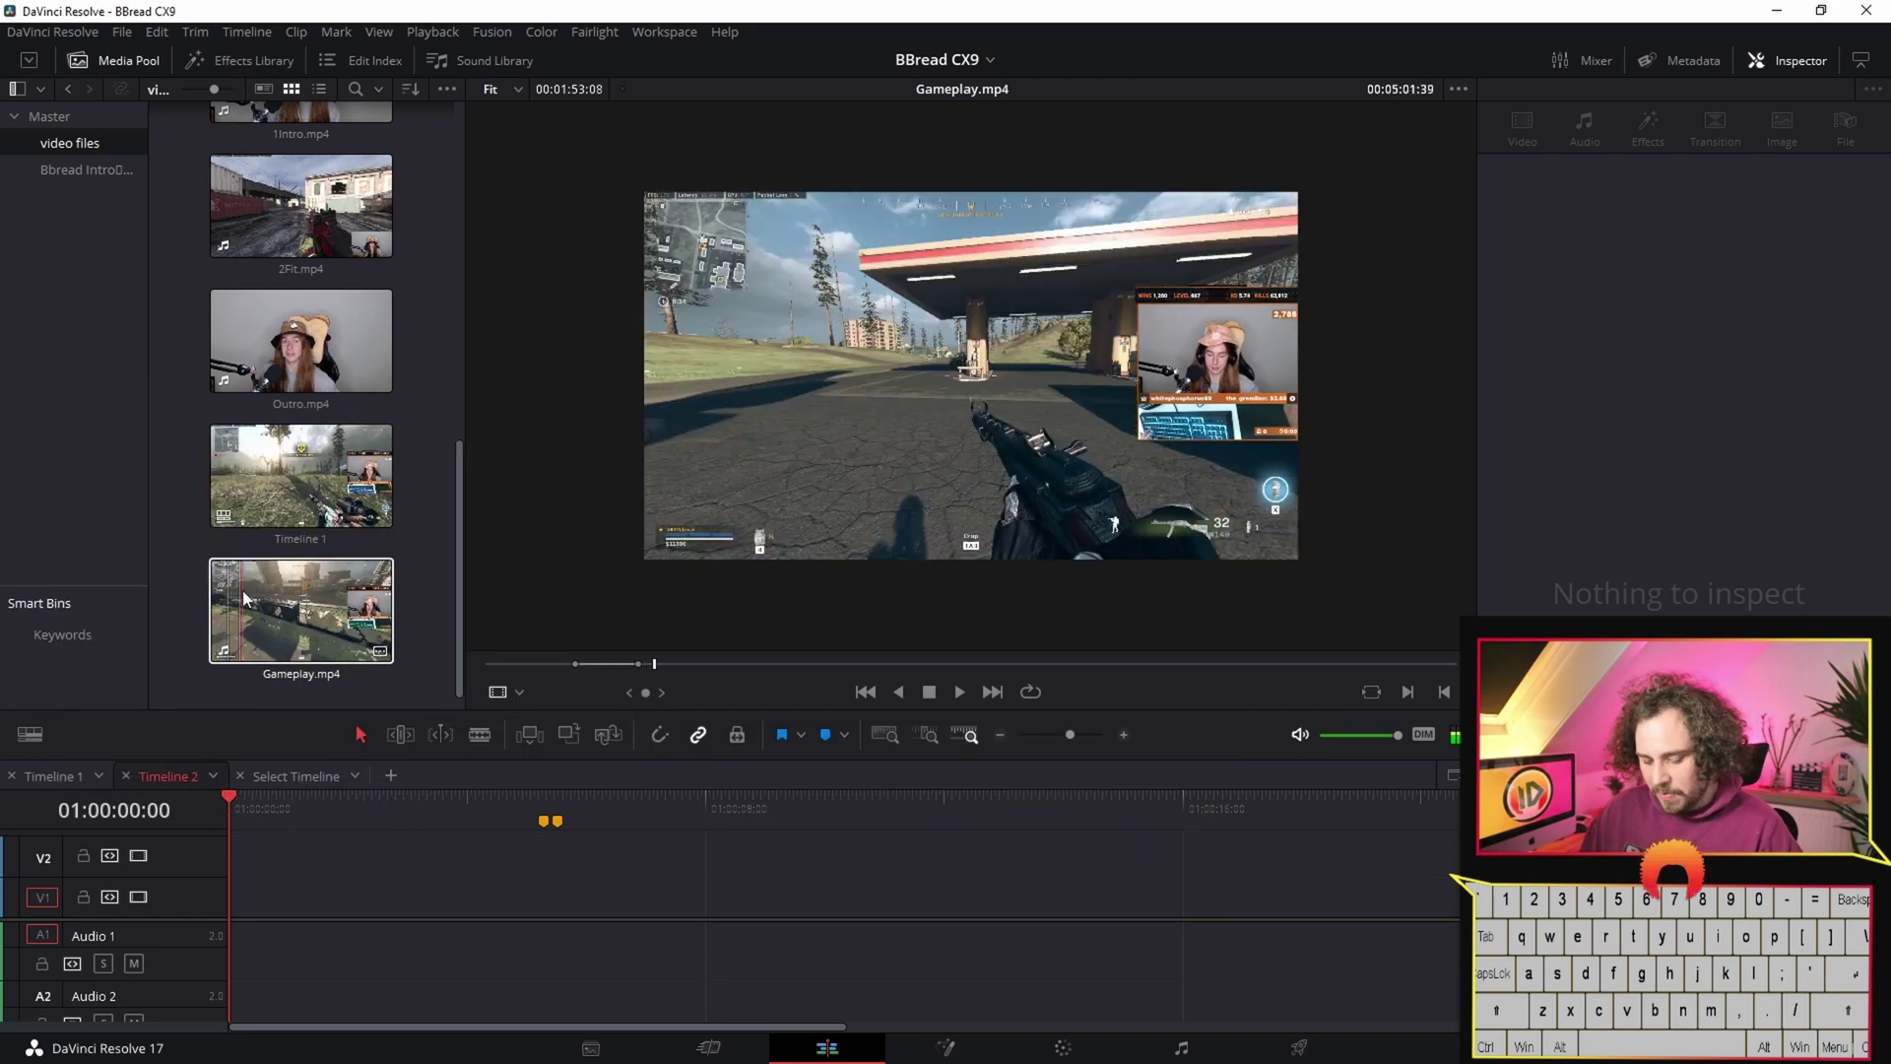
- Insert the marked Gameplay.mp4 section at the start of Timeline 2 on V1/A1 and scrub through it
key(F9)
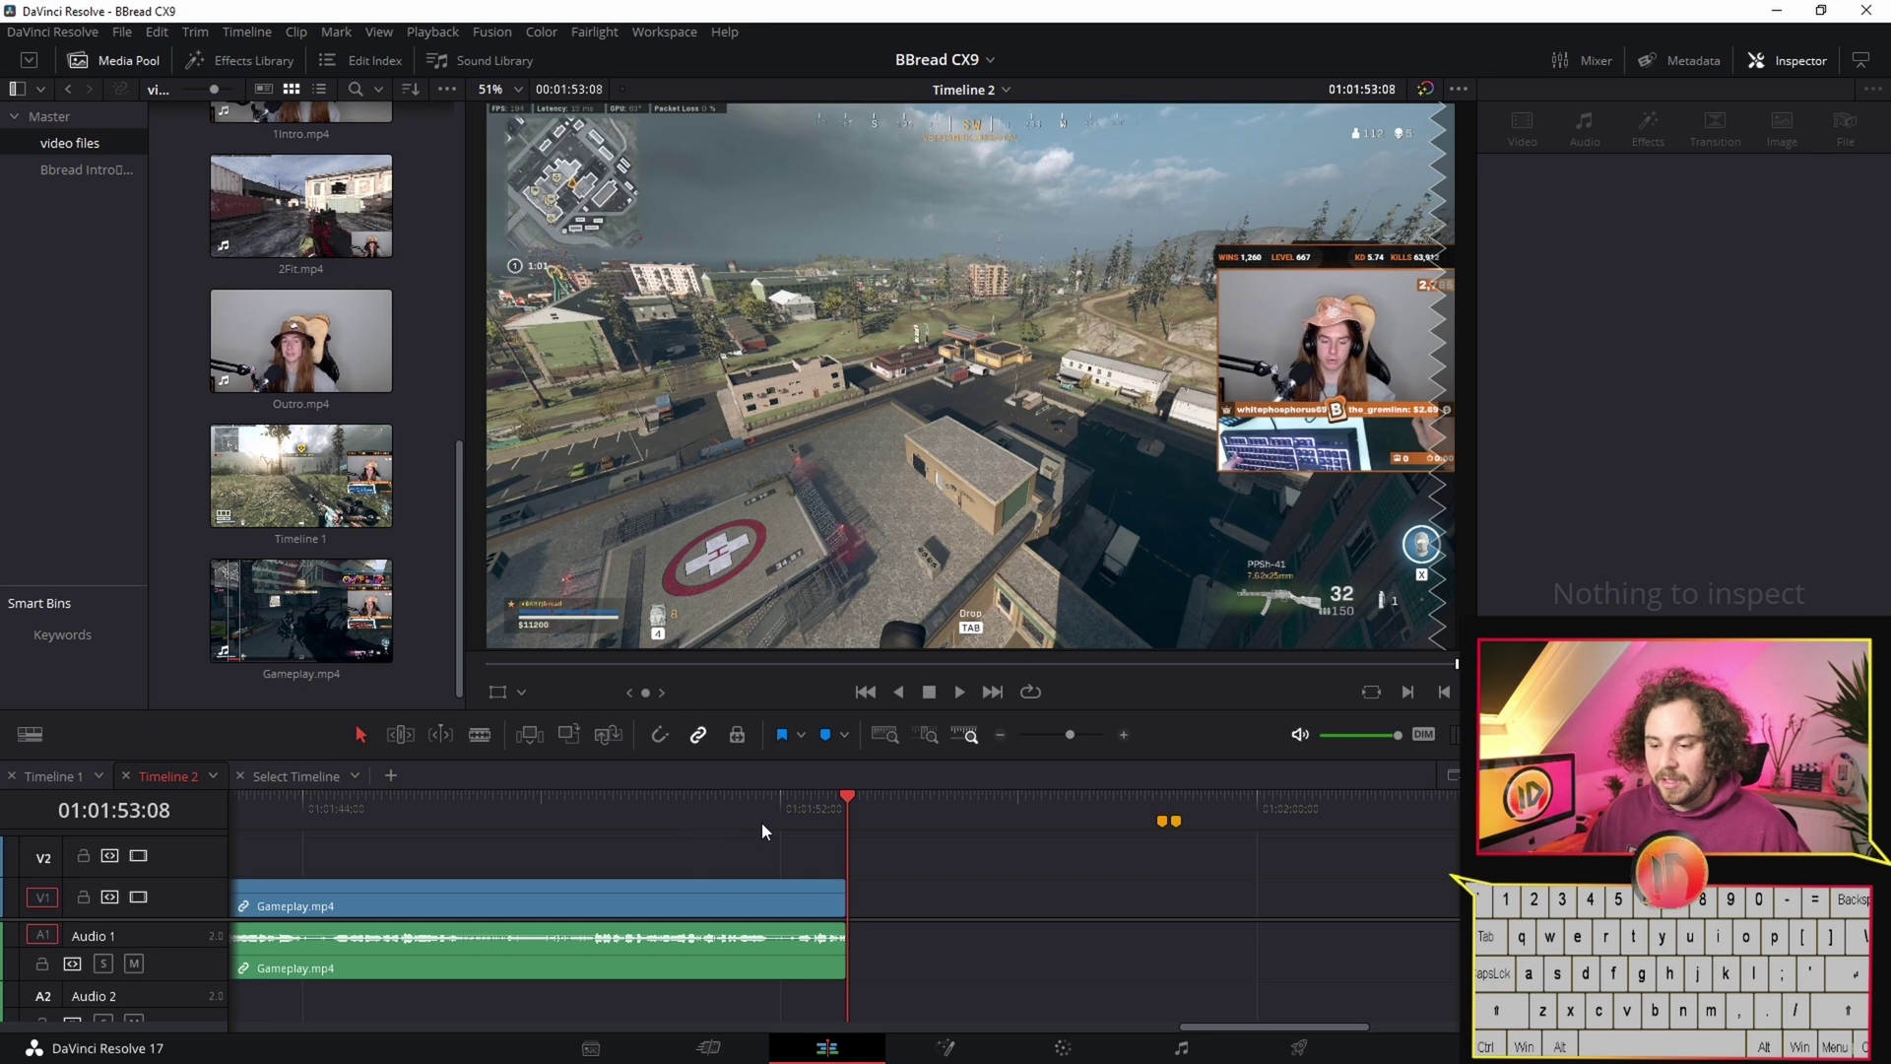
scroll(659, 865, left, 5)
scroll(463, 867, left, 5)
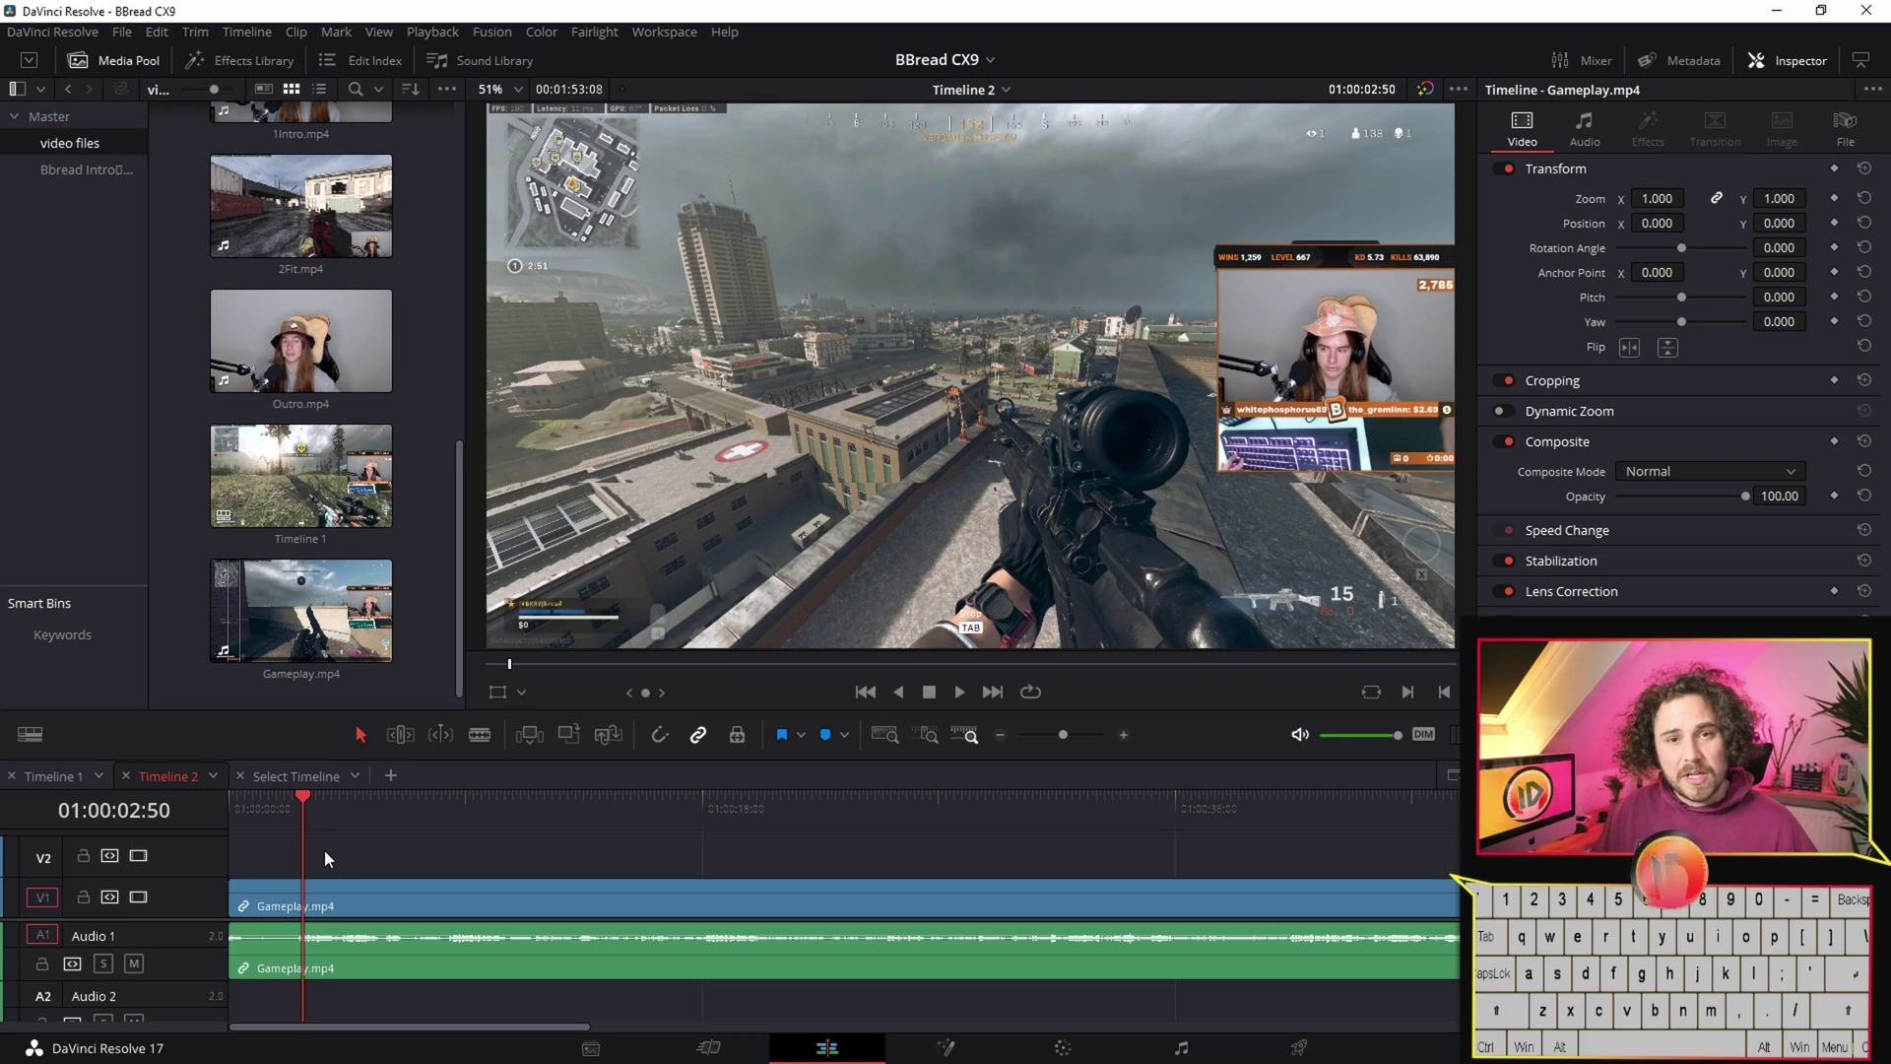
drag(250, 807, 1168, 807)
- Stop playback at 01:00:38:54 and add a yellow marker named 'edit right turn'
key(space)
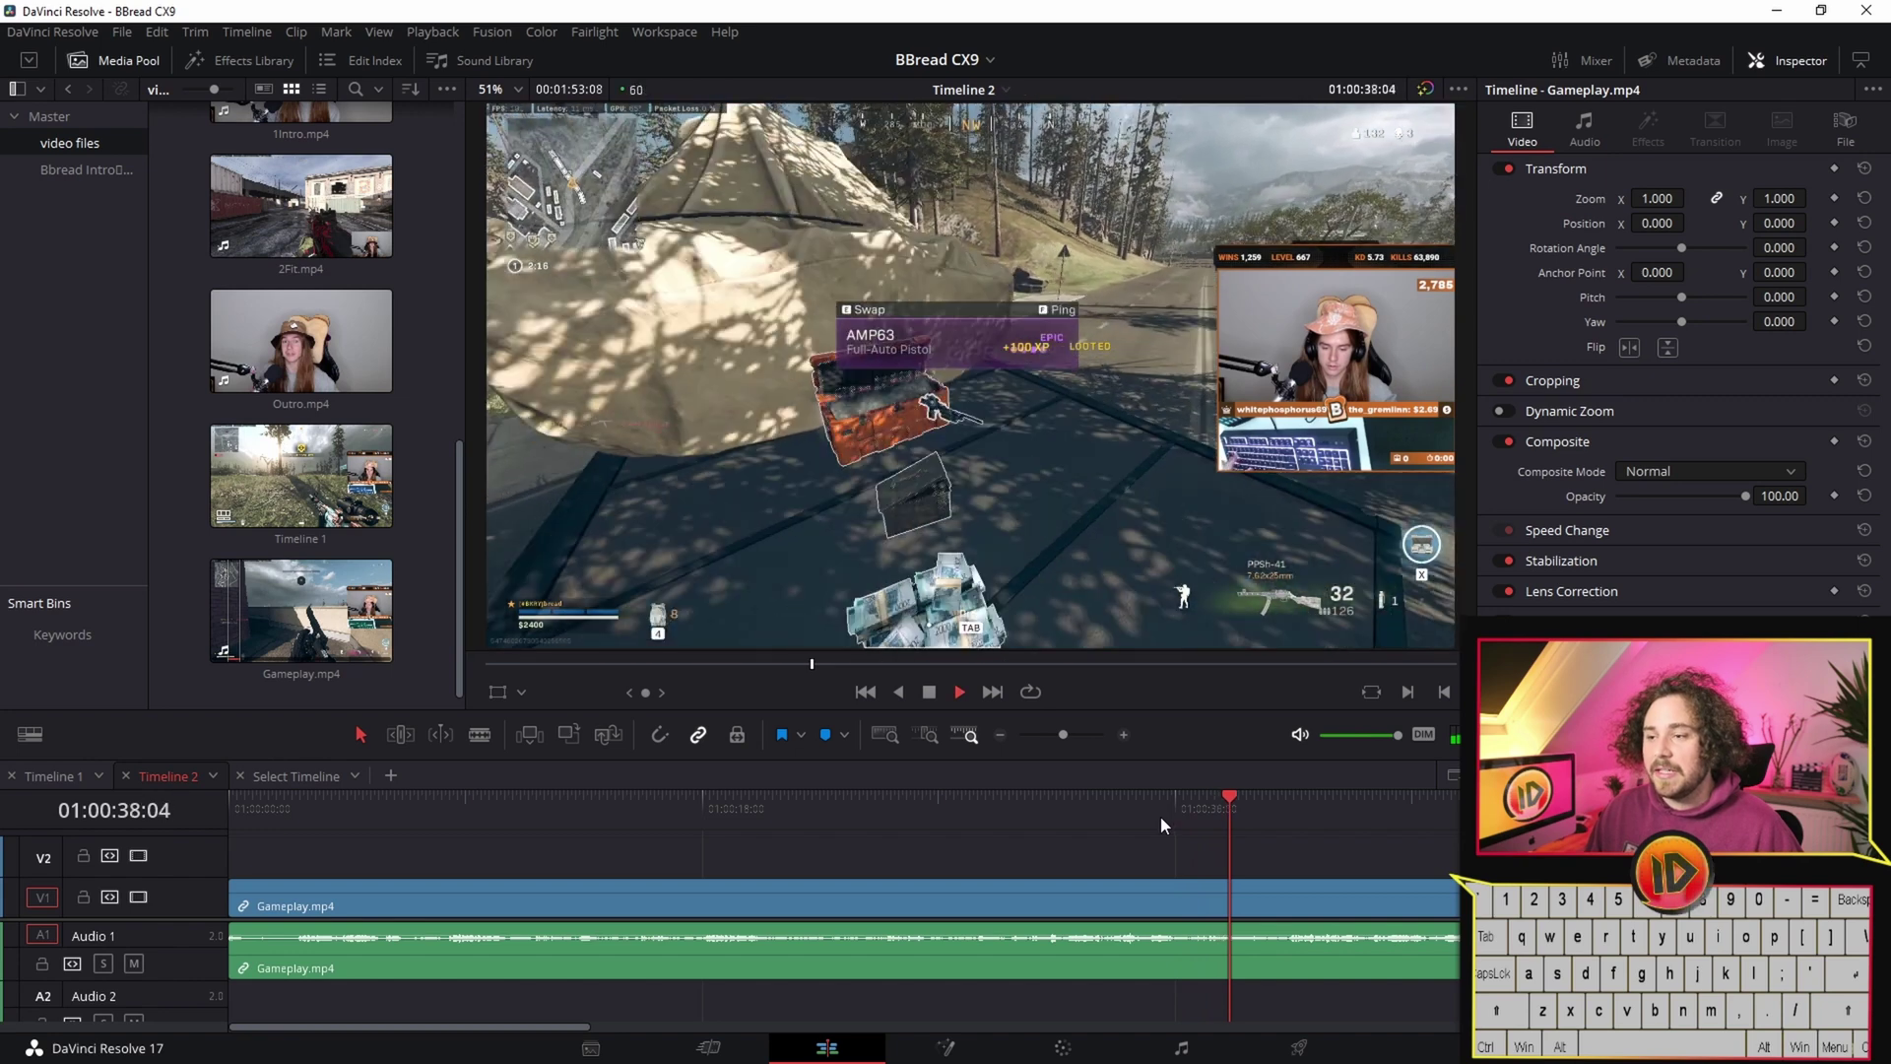
key(space)
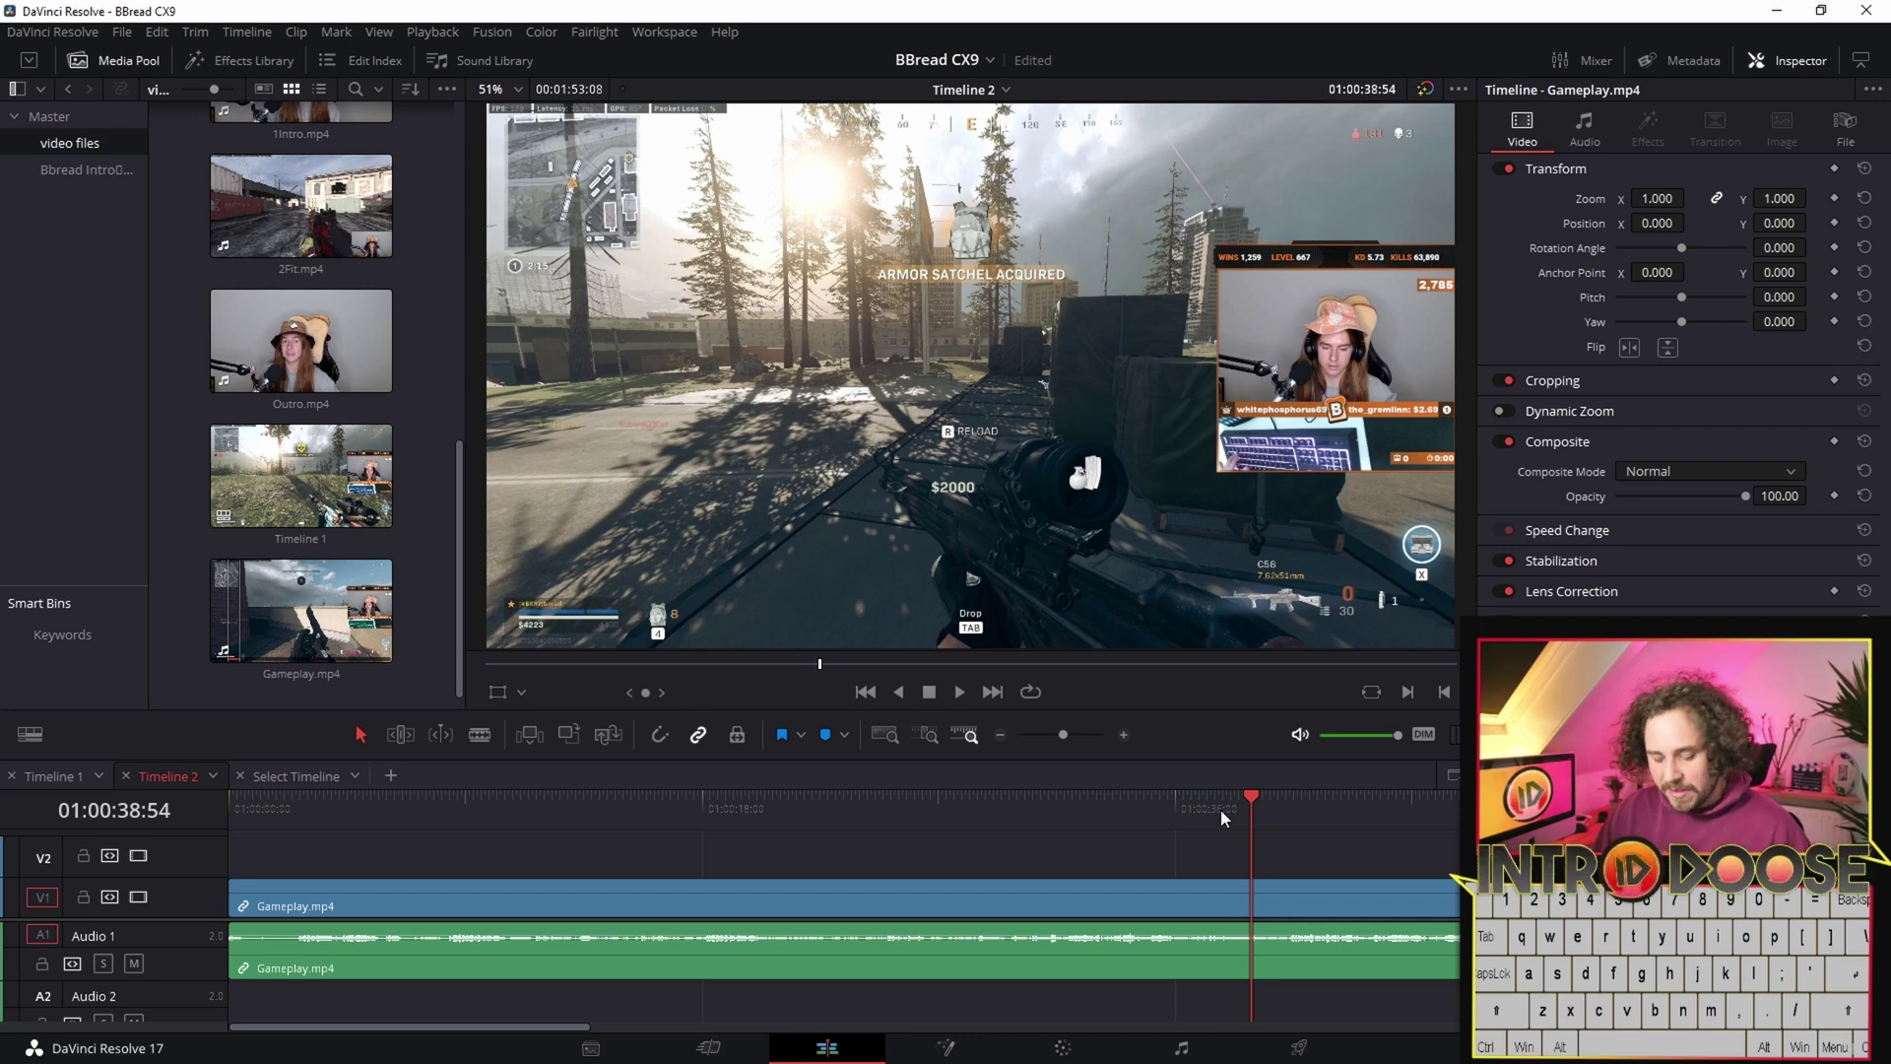
key(ctrl+m)
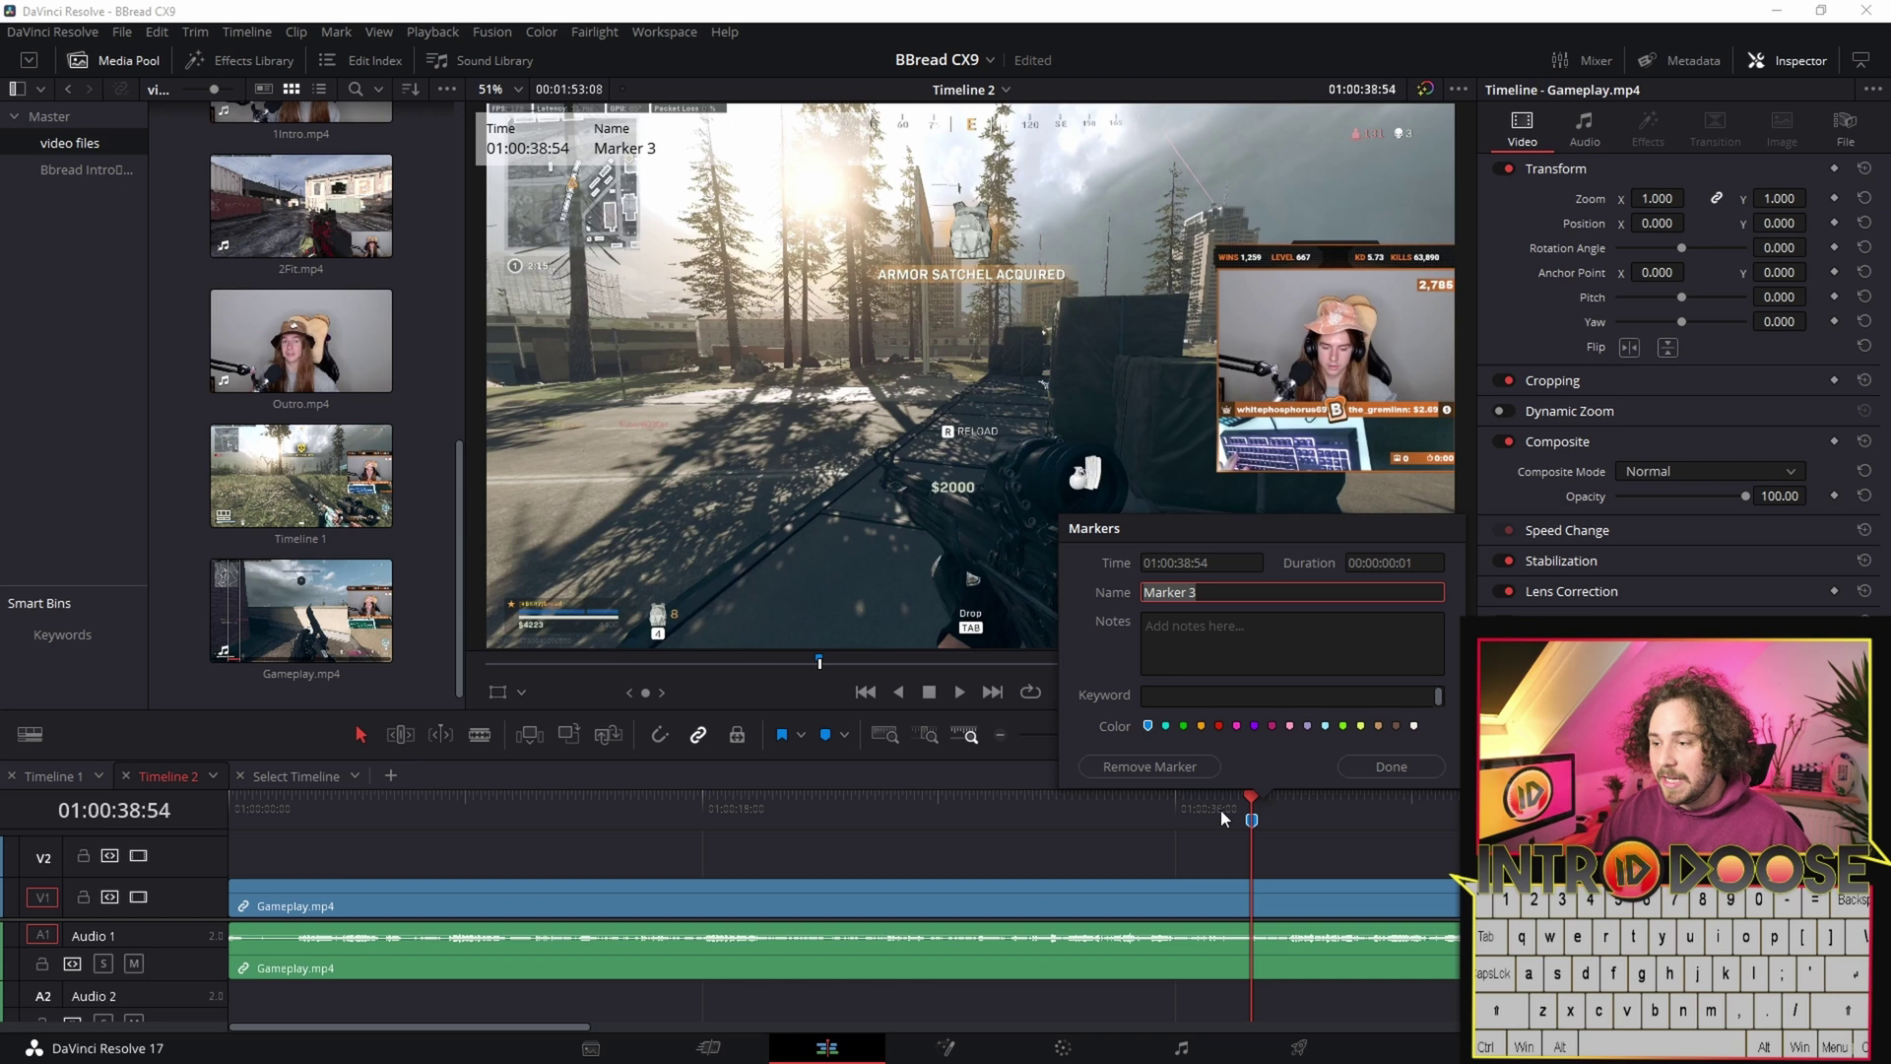
text(e)
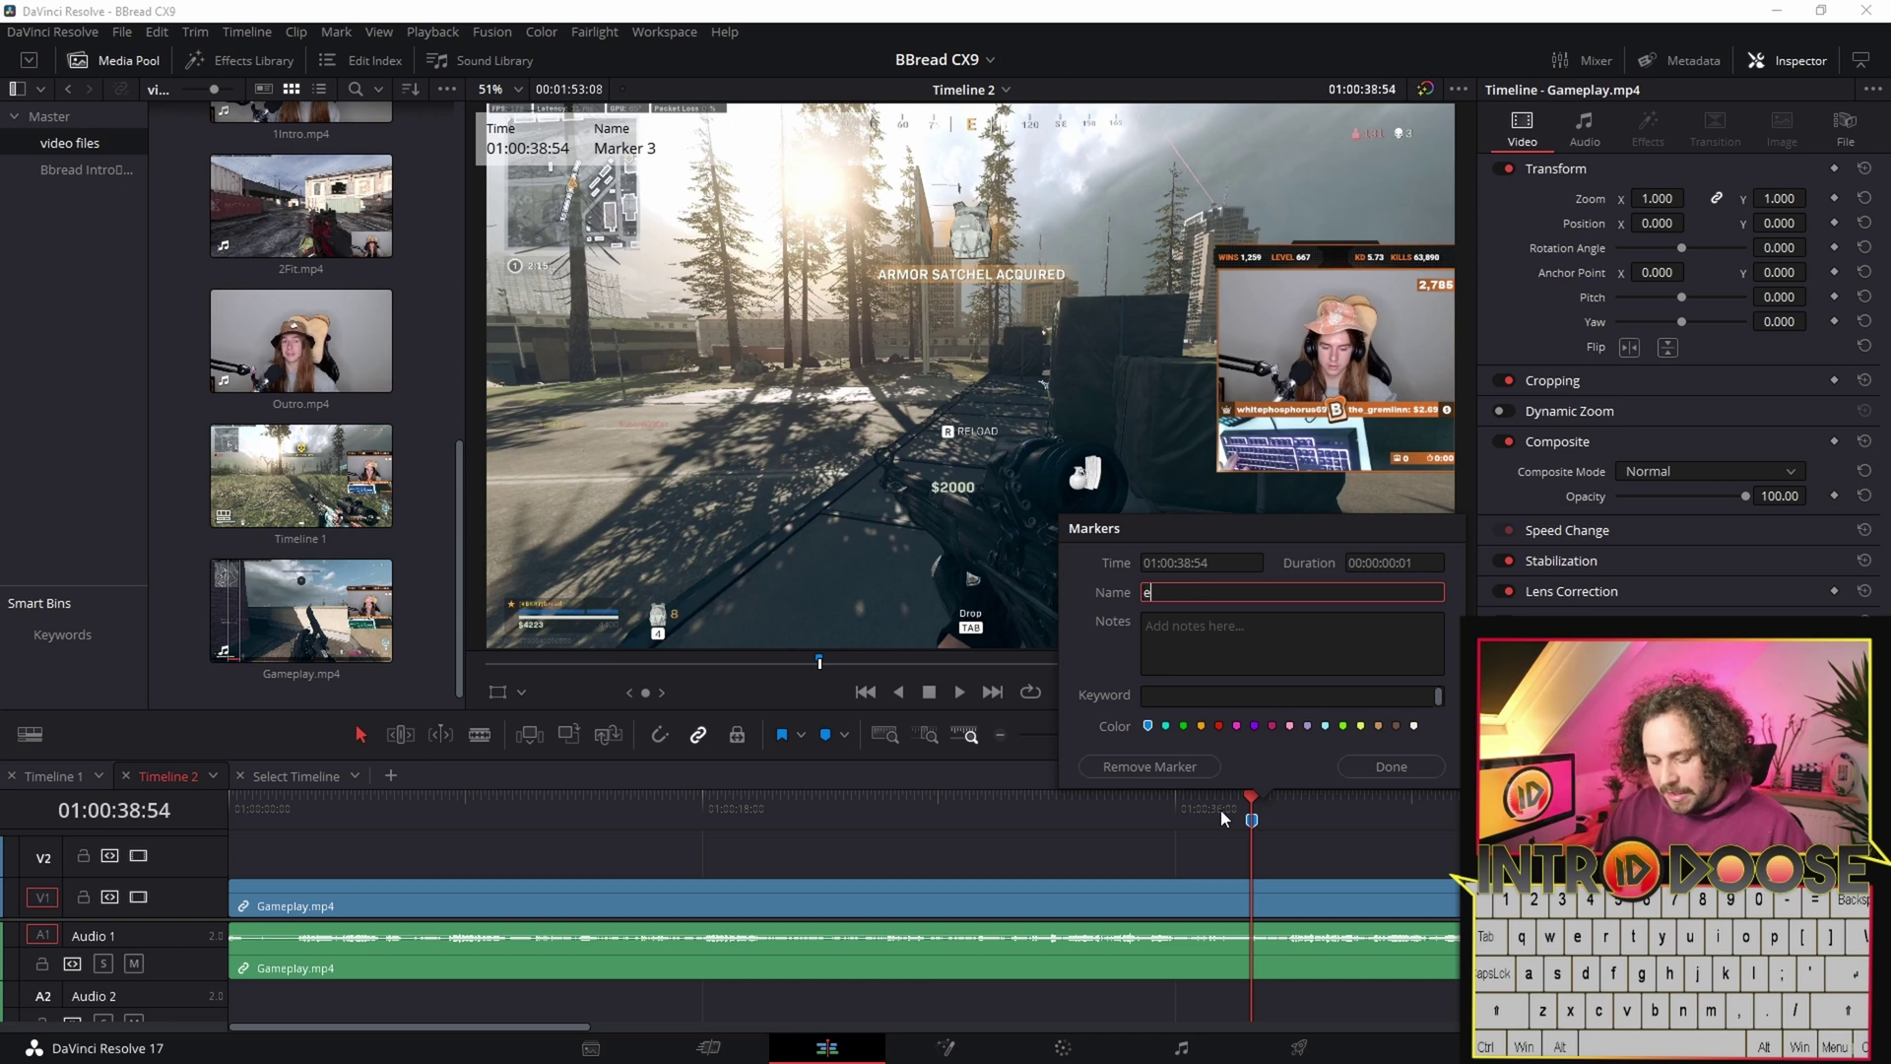
text(dit right t)
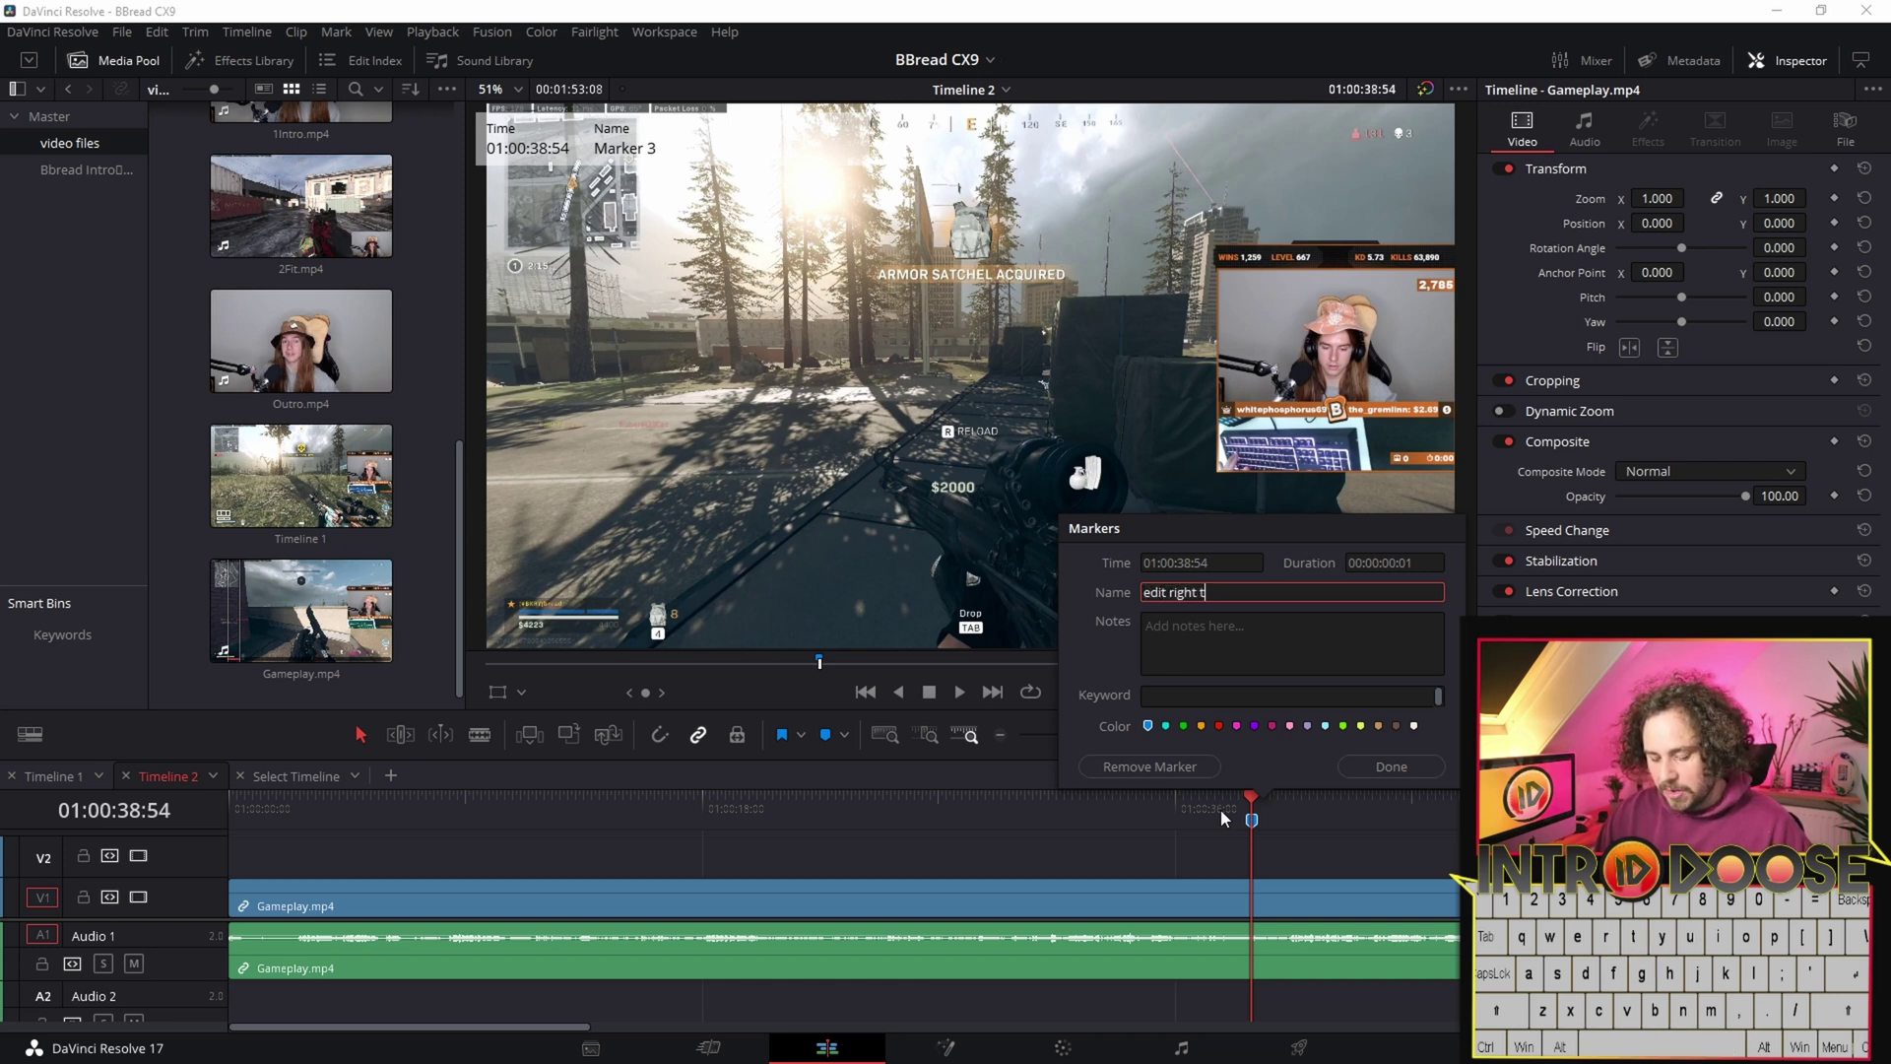
text(urn)
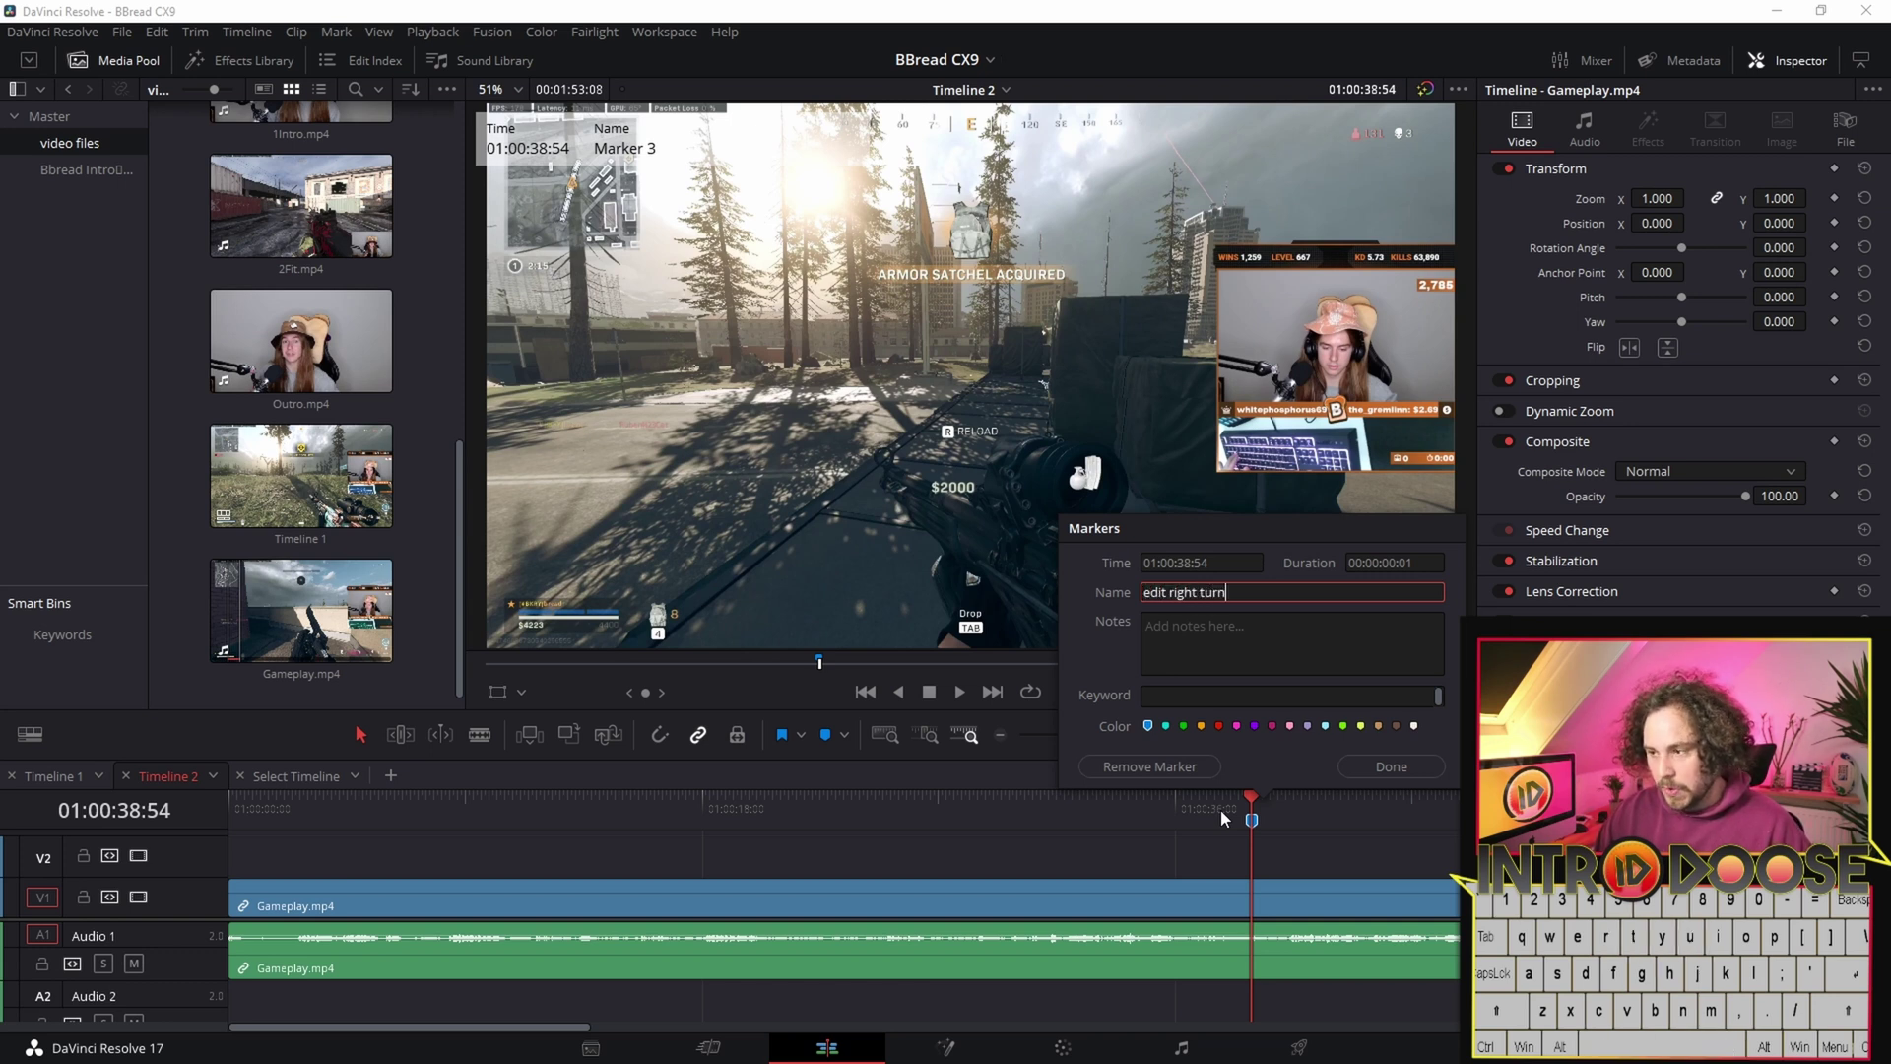
click(1201, 726)
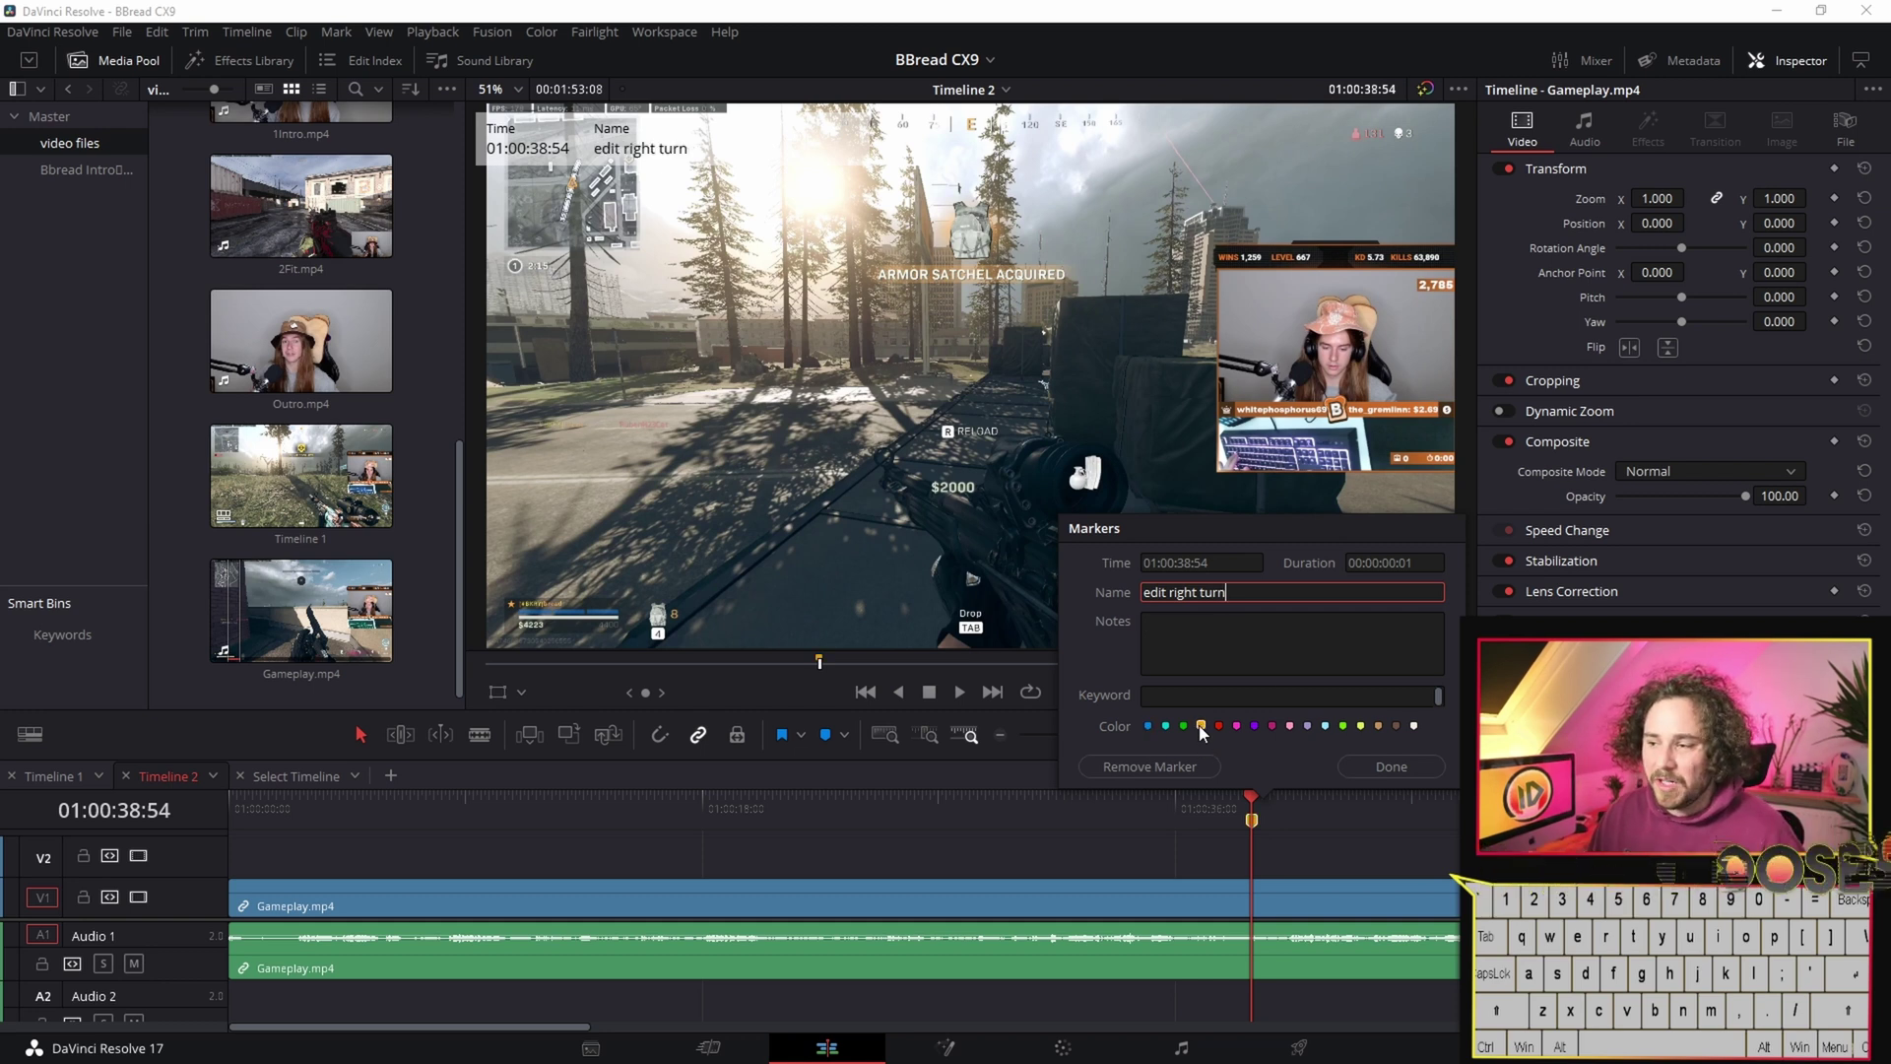
mouse_move(1255, 830)
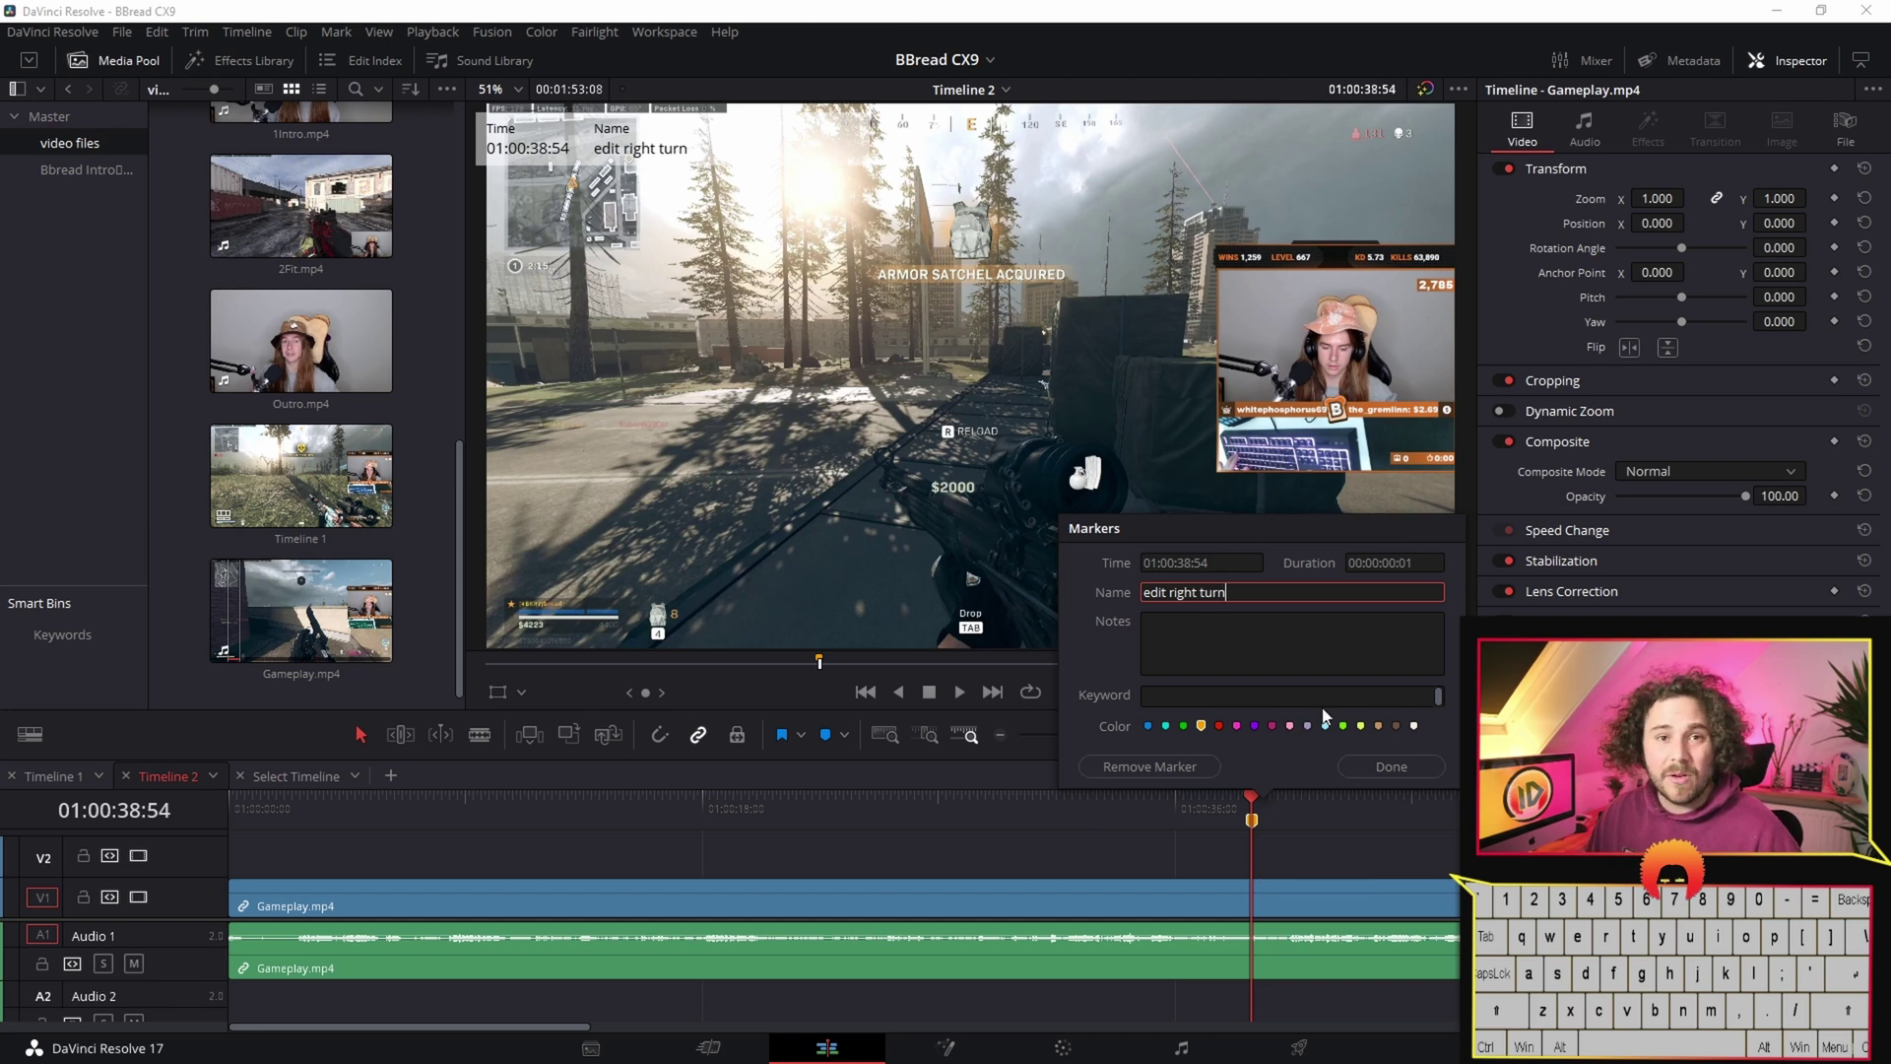
click(1393, 770)
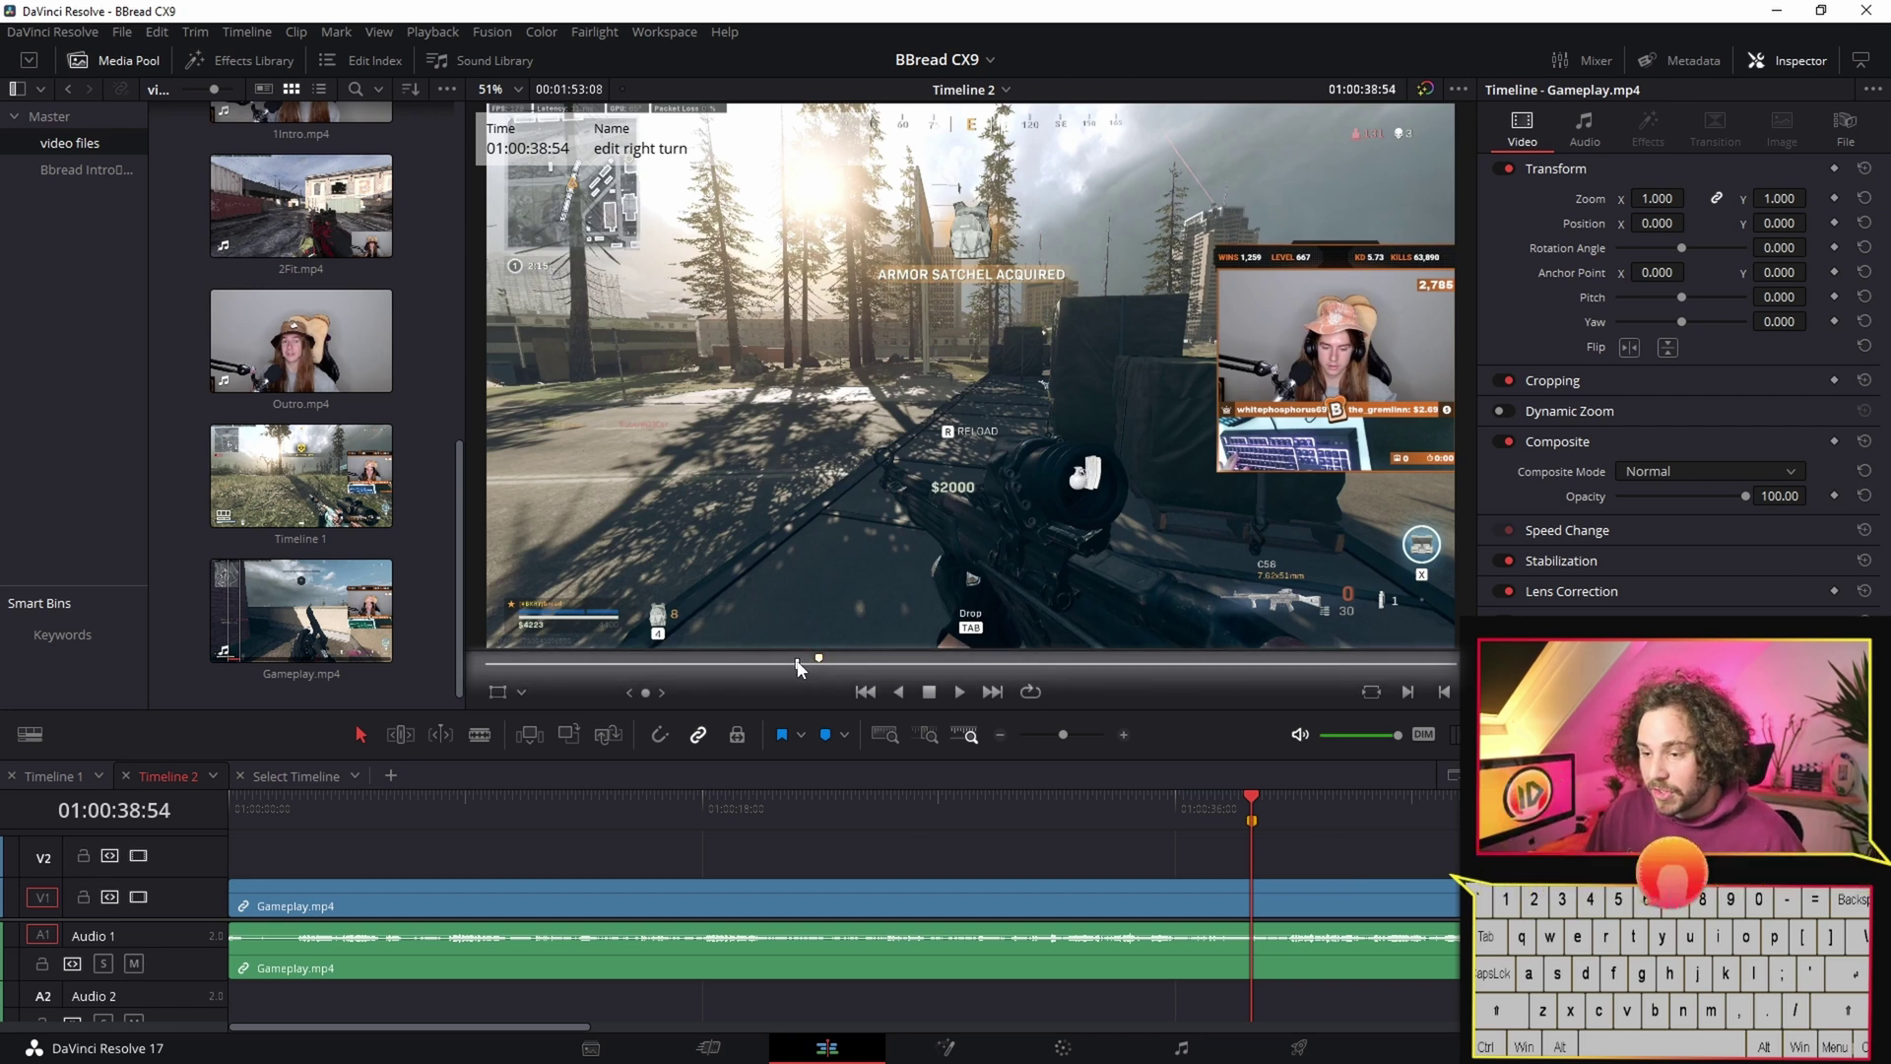
- Scrub the viewer around the 'edit right turn' marker to check the frames before it
click(826, 671)
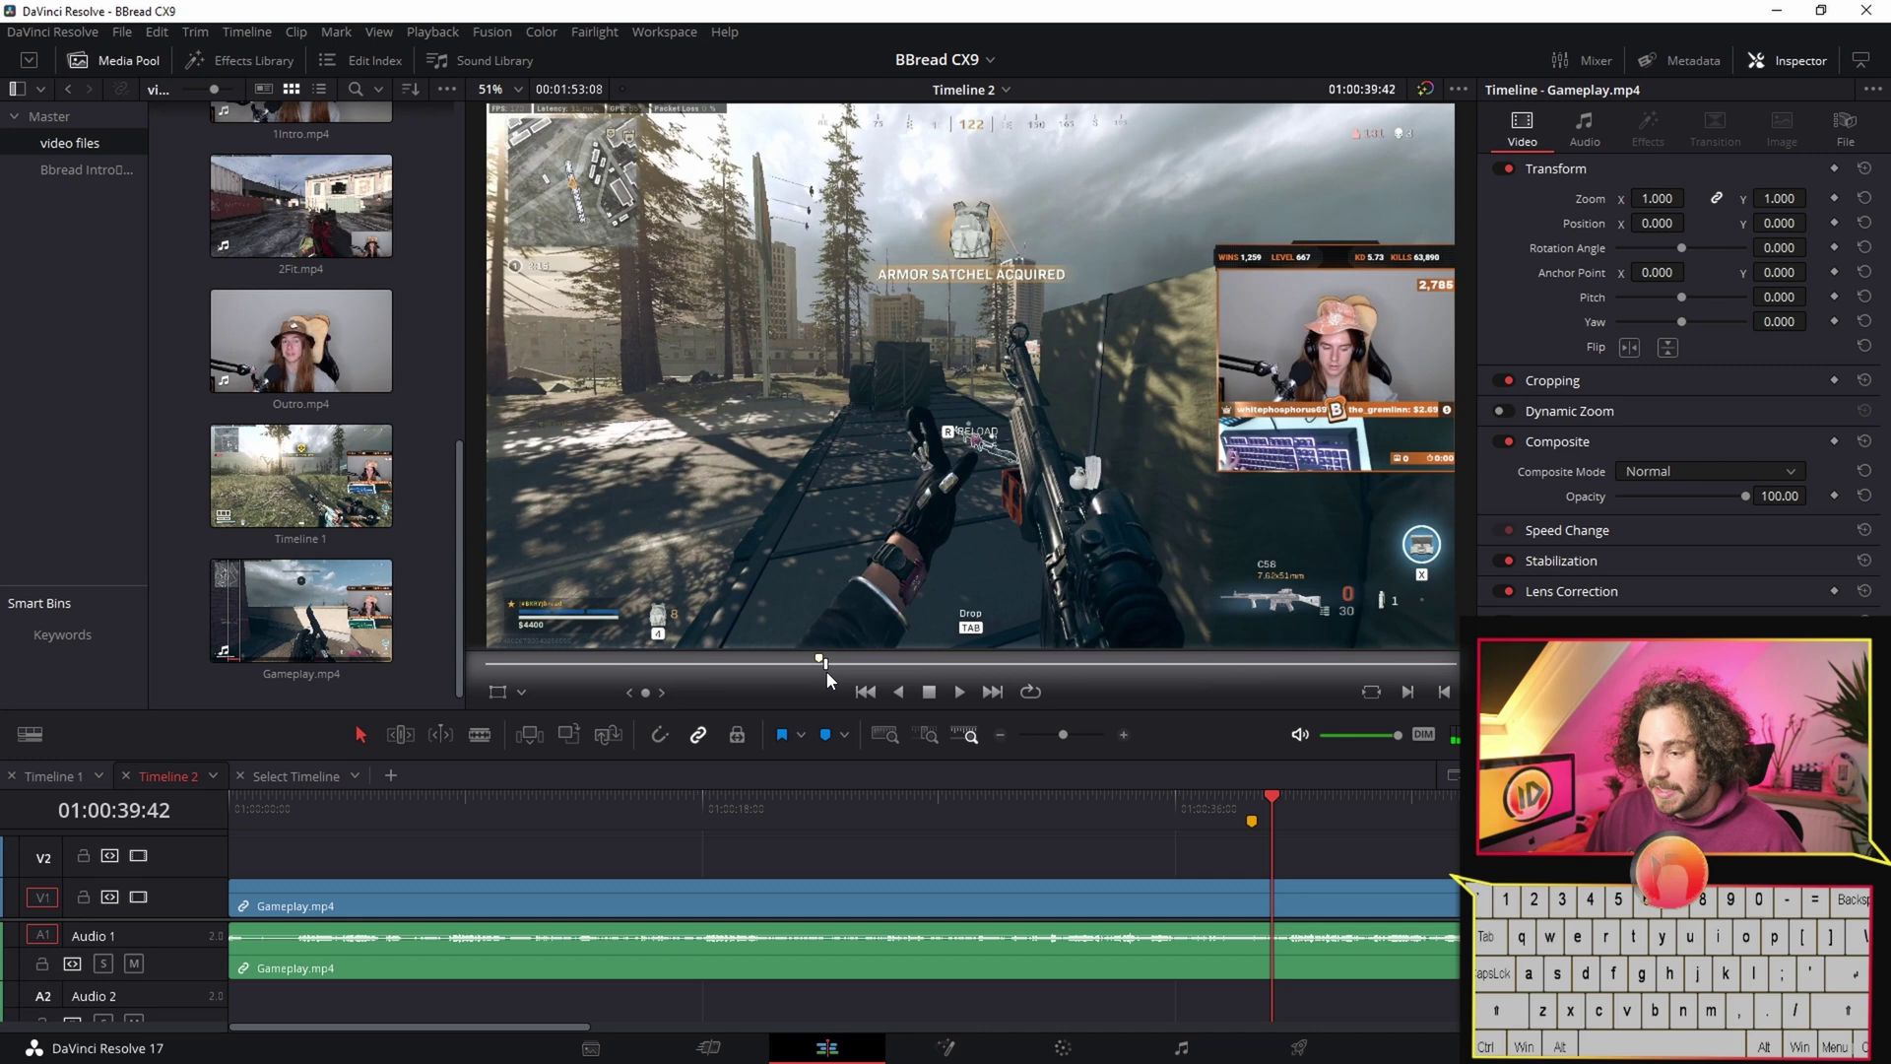
drag(826, 671, 806, 670)
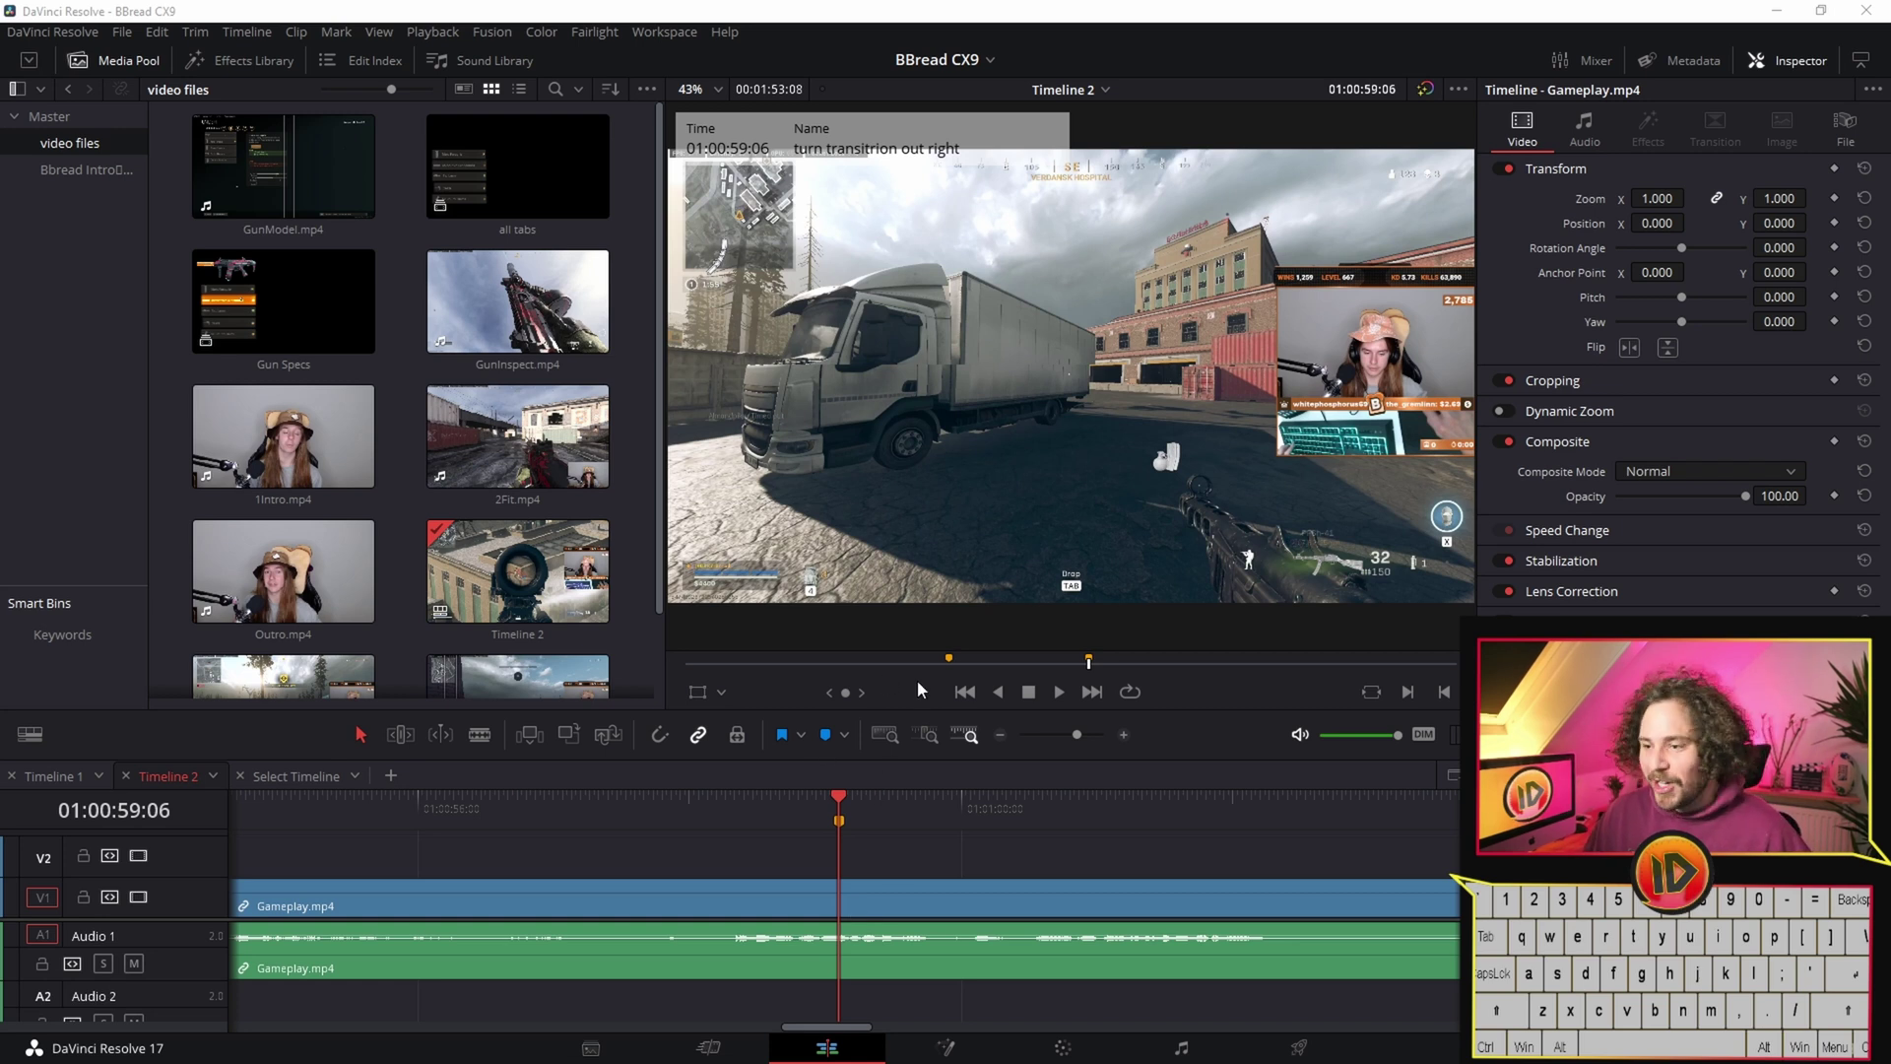
click(950, 667)
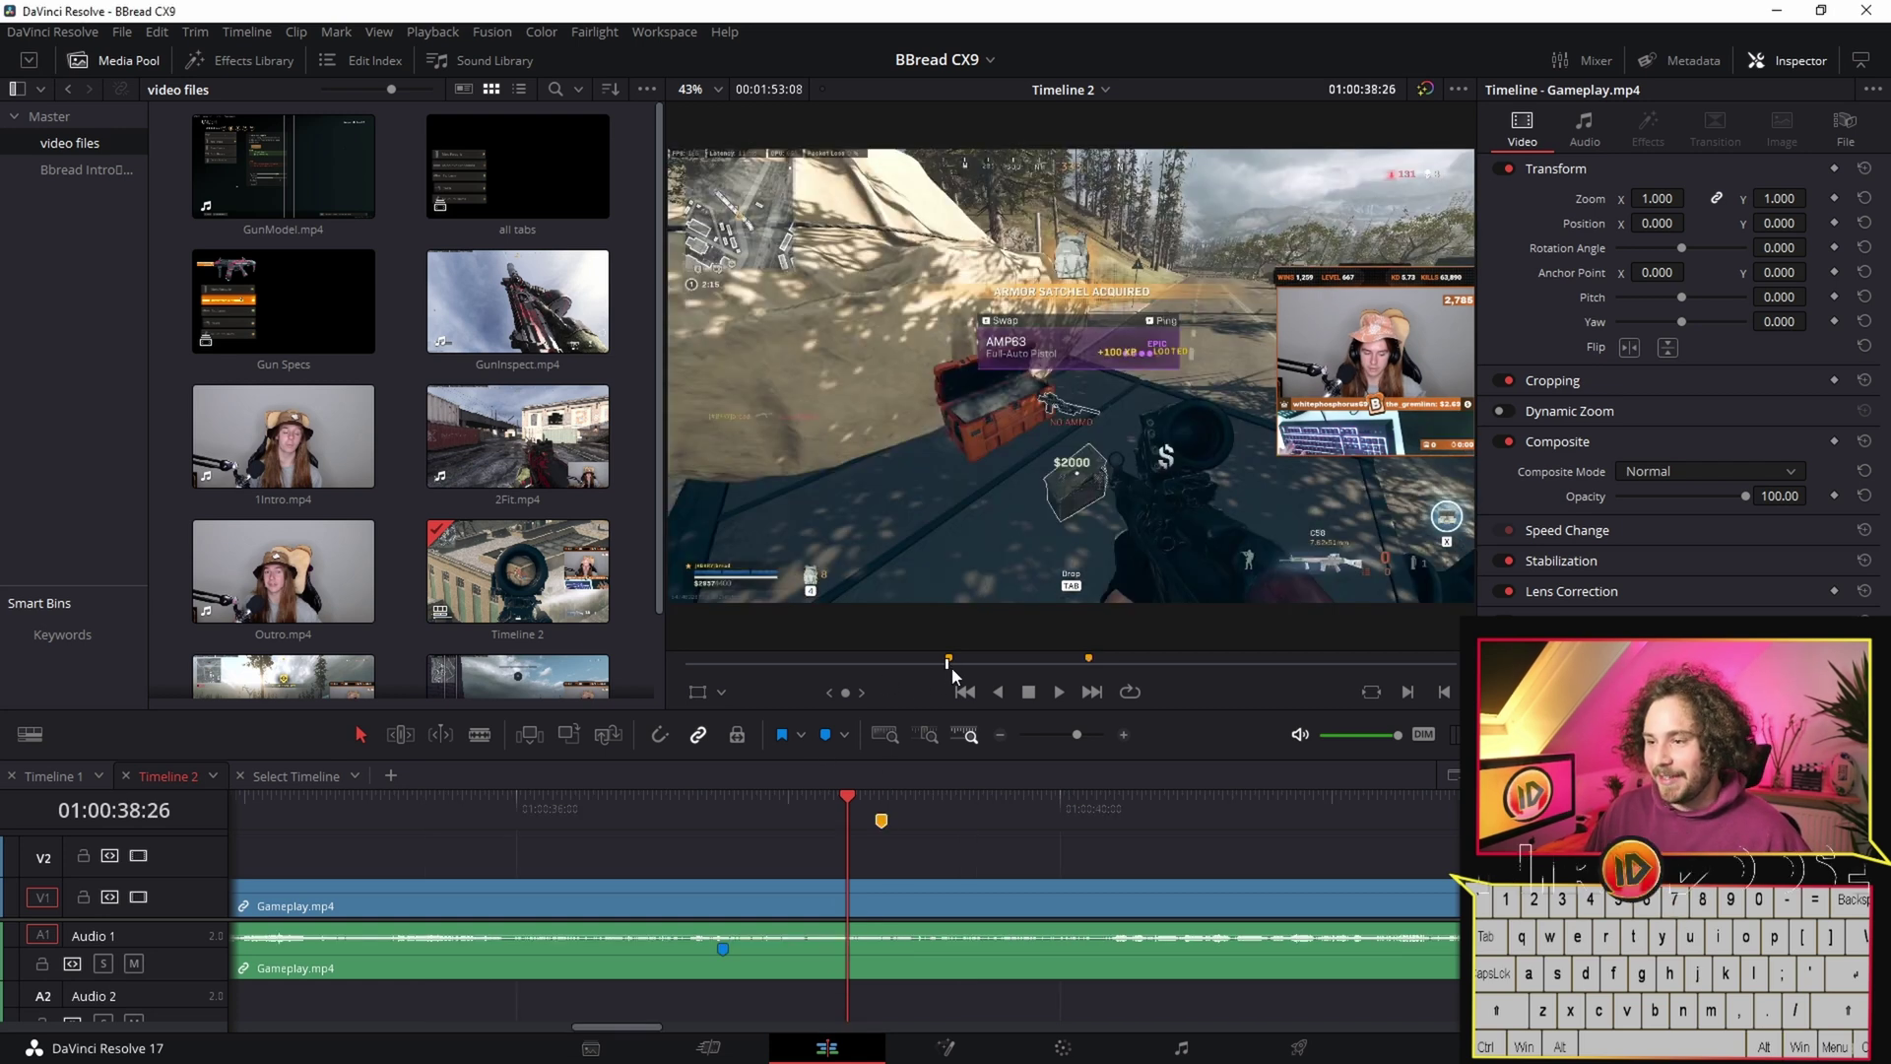
drag(949, 667, 949, 667)
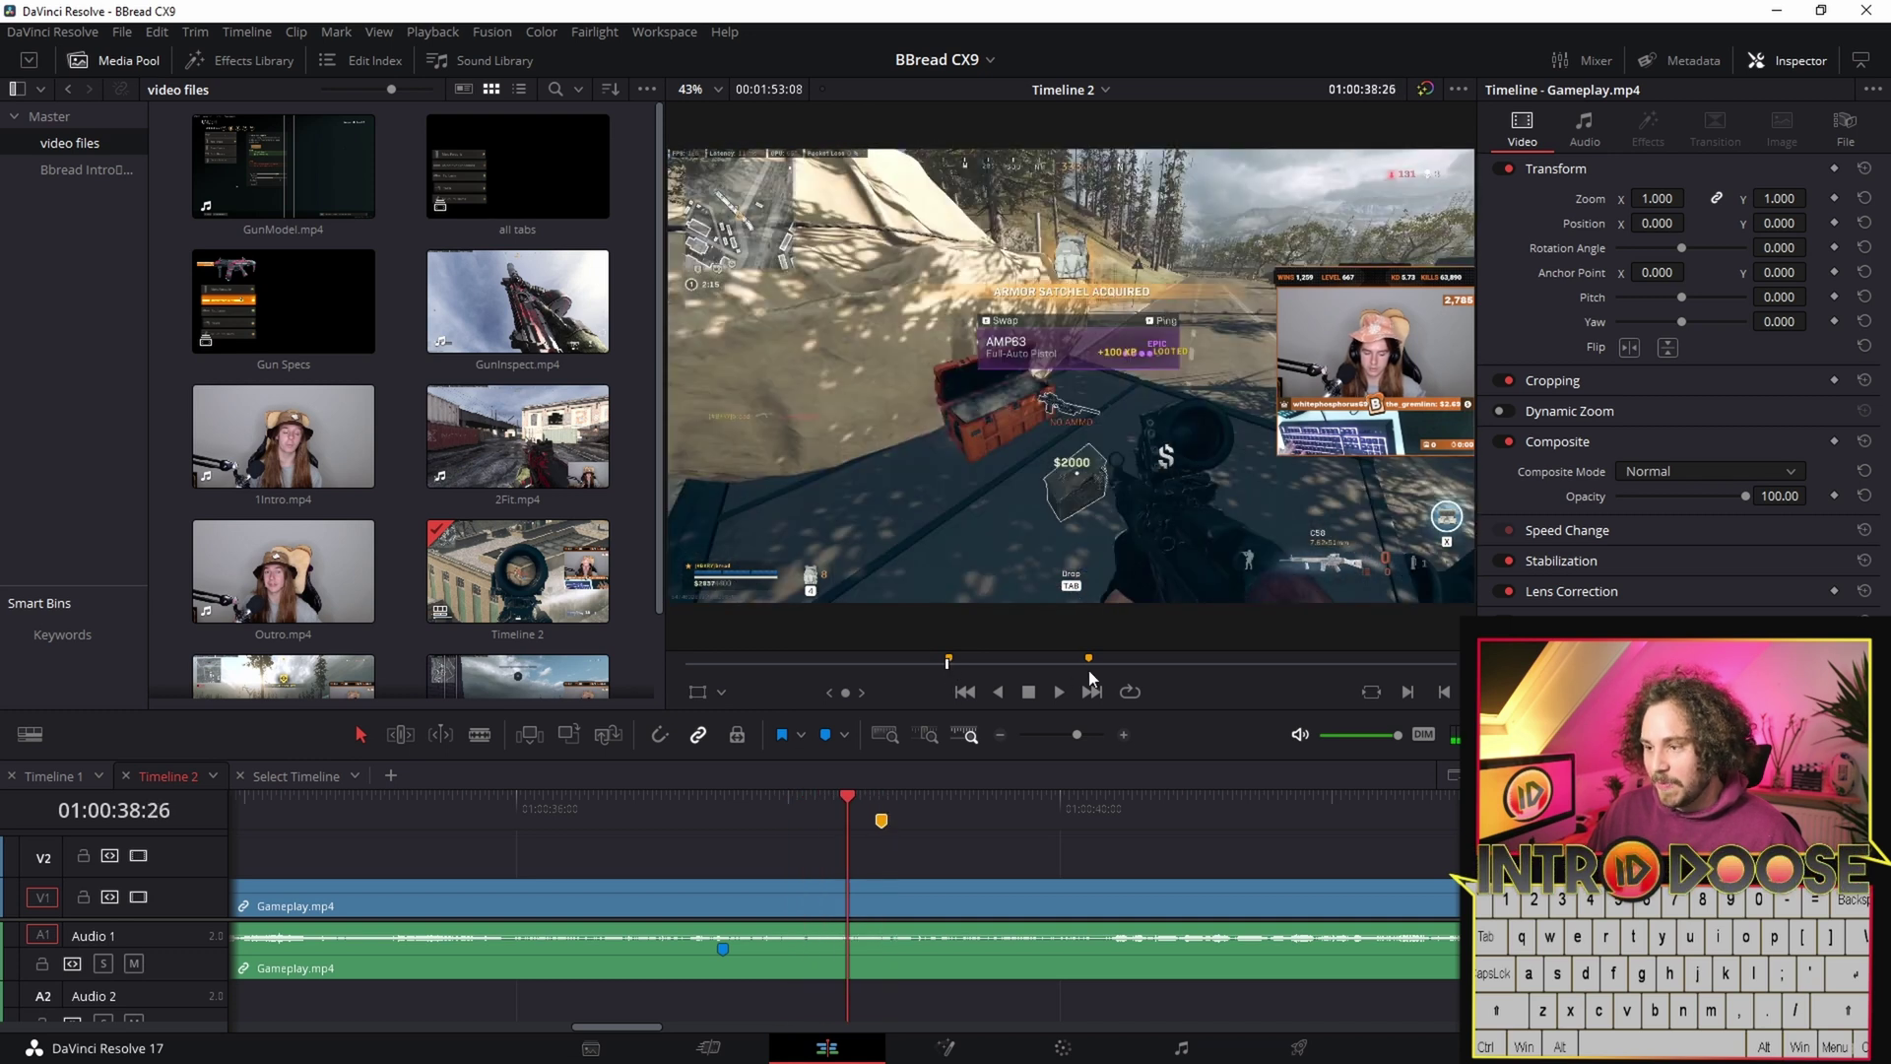
- Jump to the second marker at 01:00:59:06, play from it, and switch the viewer with Q
click(1088, 660)
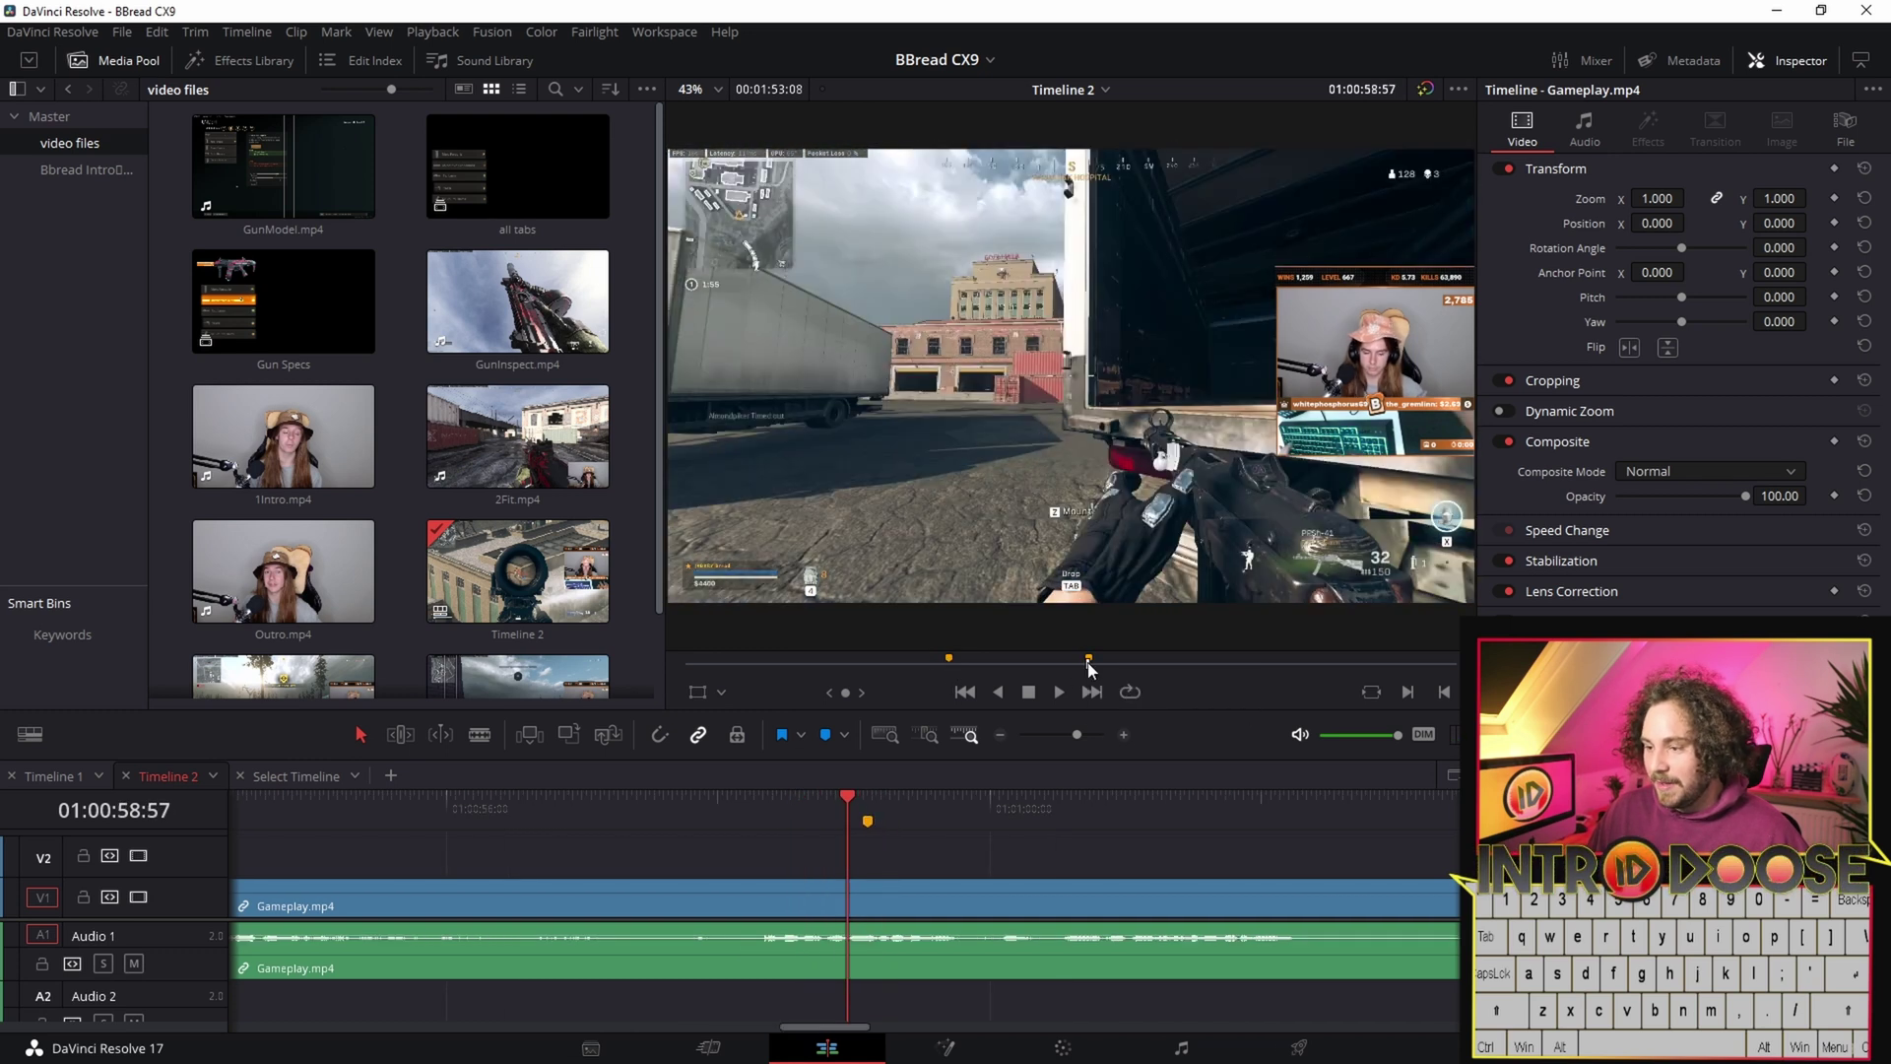
key(space)
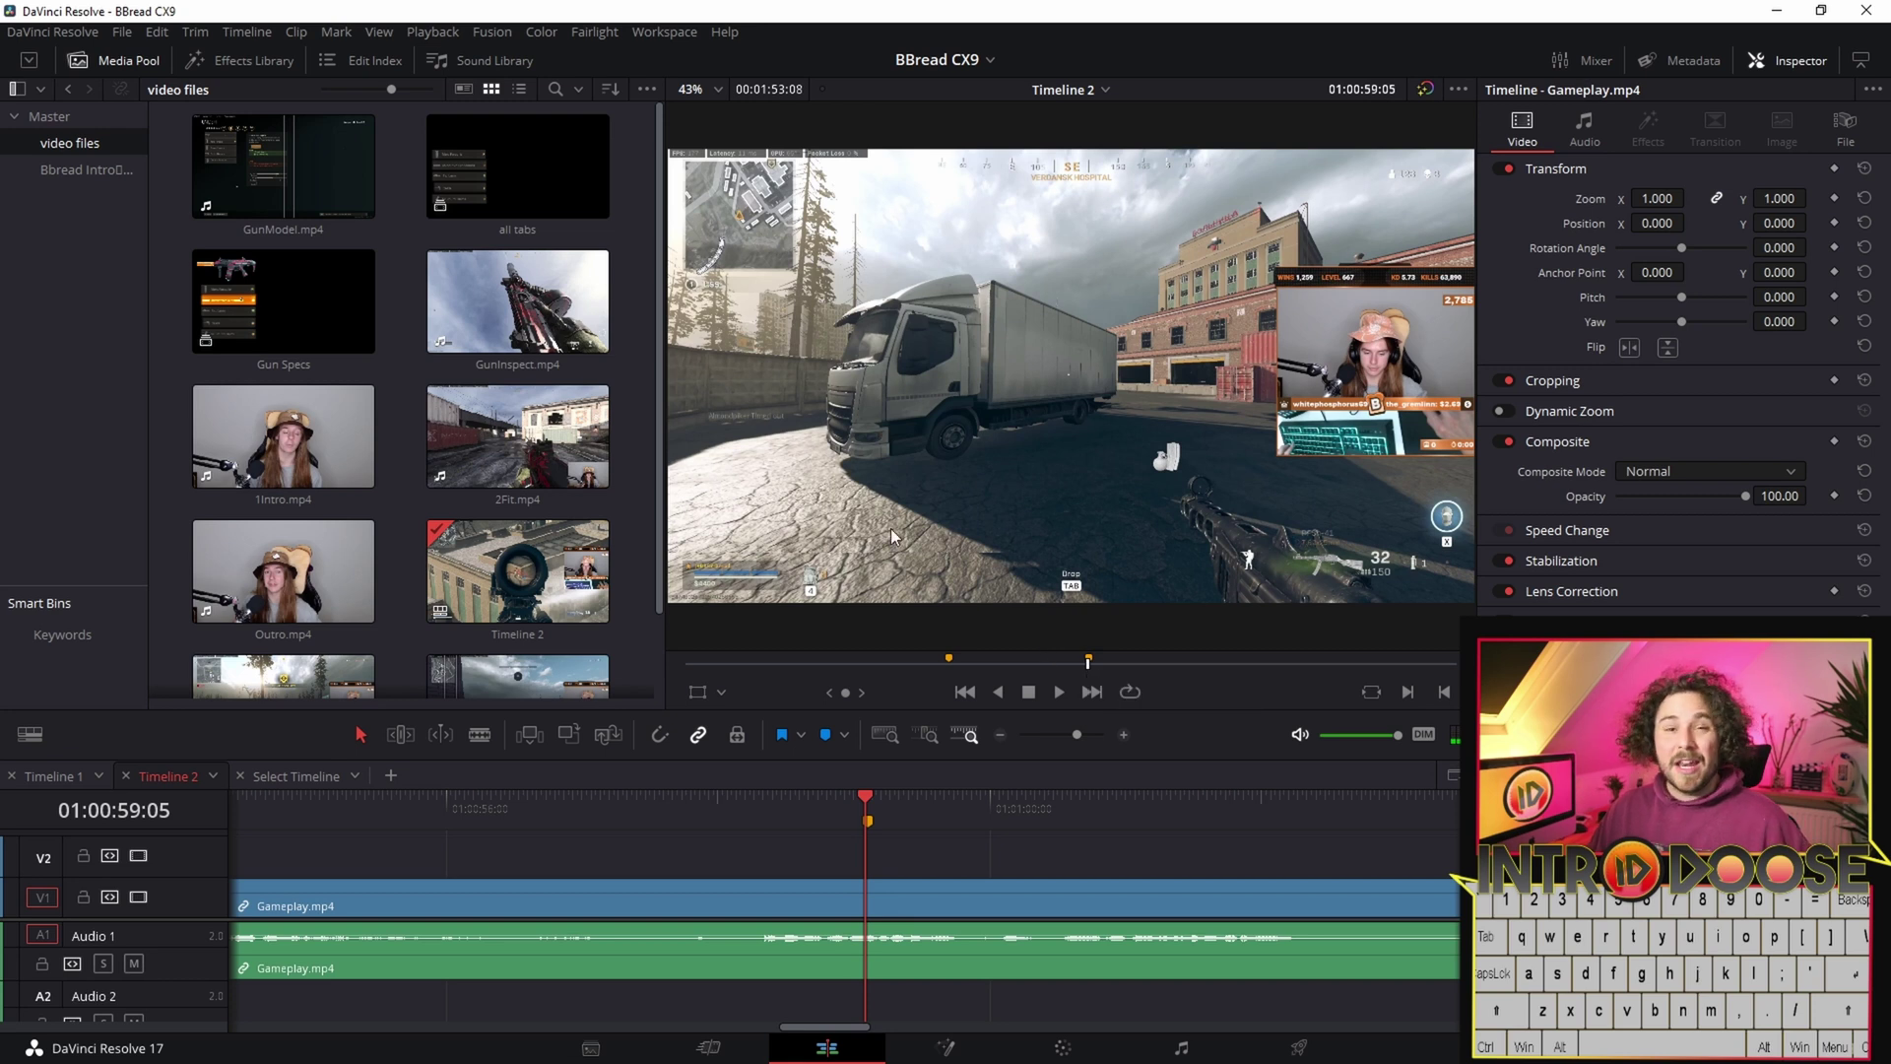
key(q)
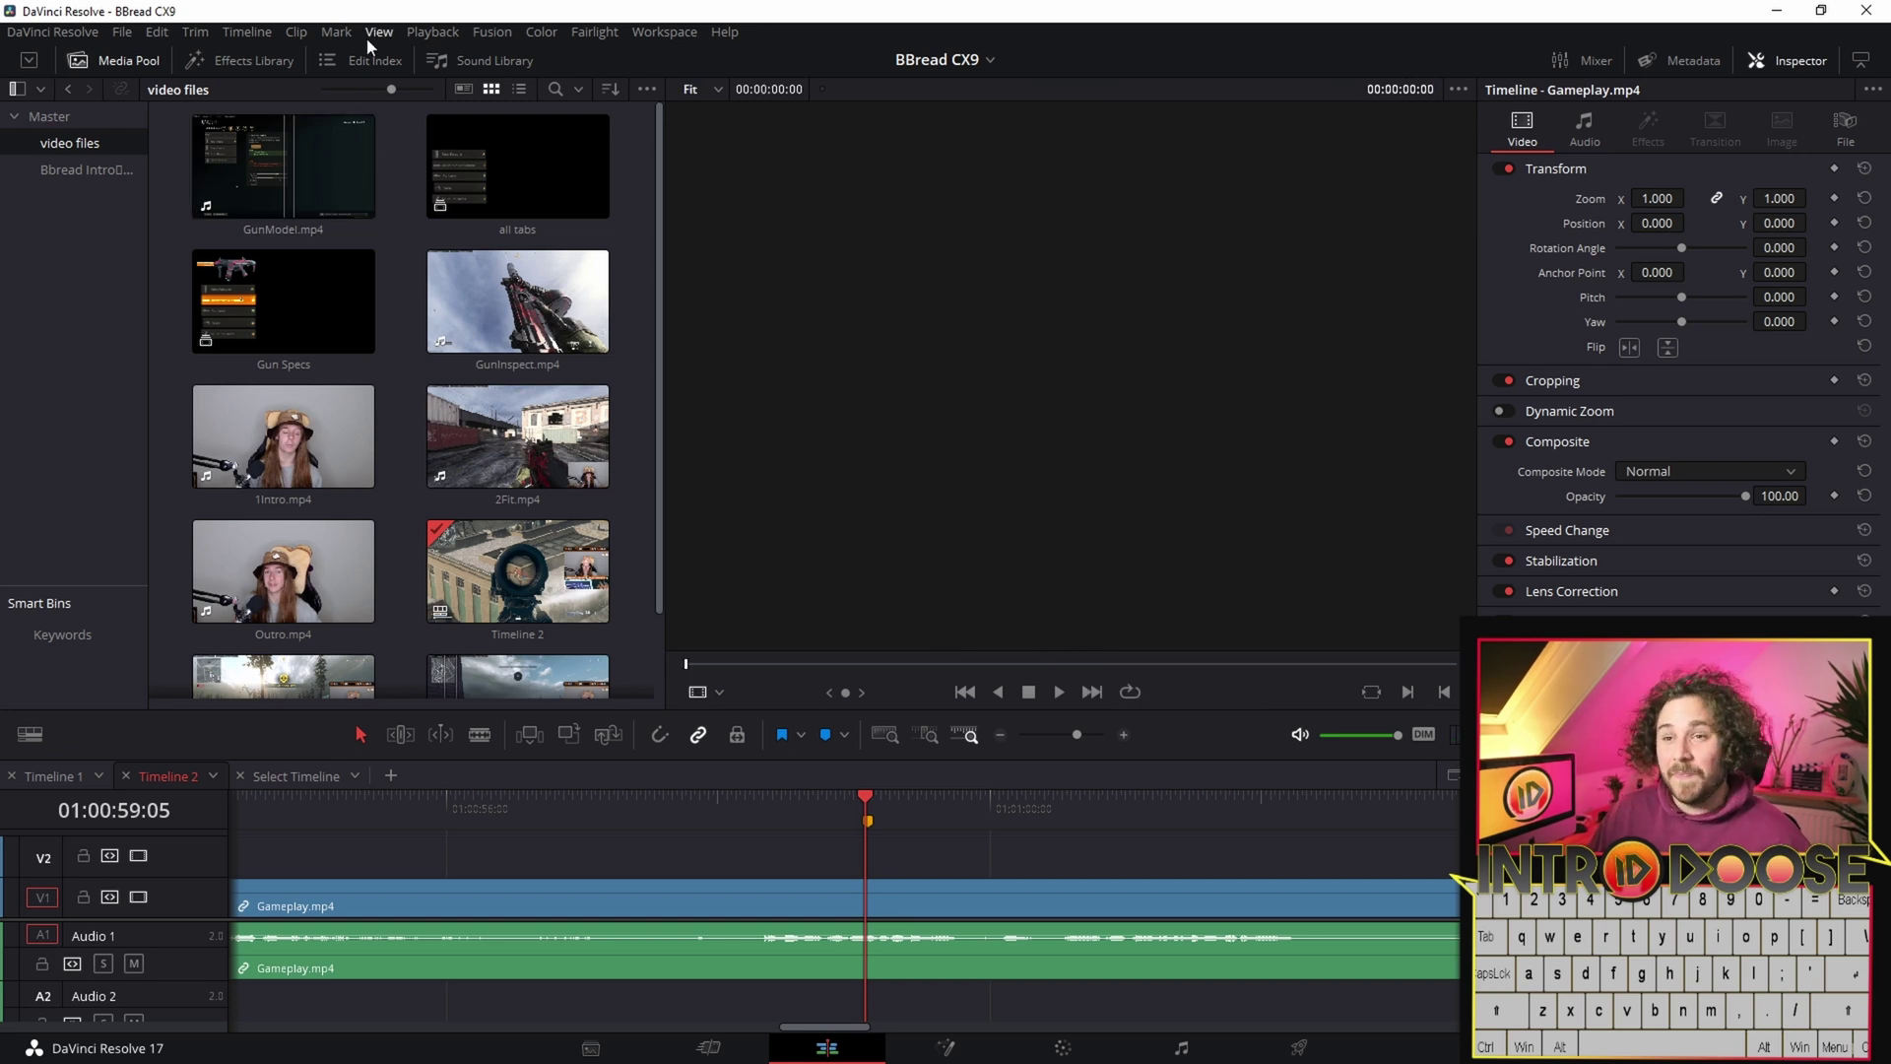
- Open the Edit Index and set it to show all markers
click(377, 63)
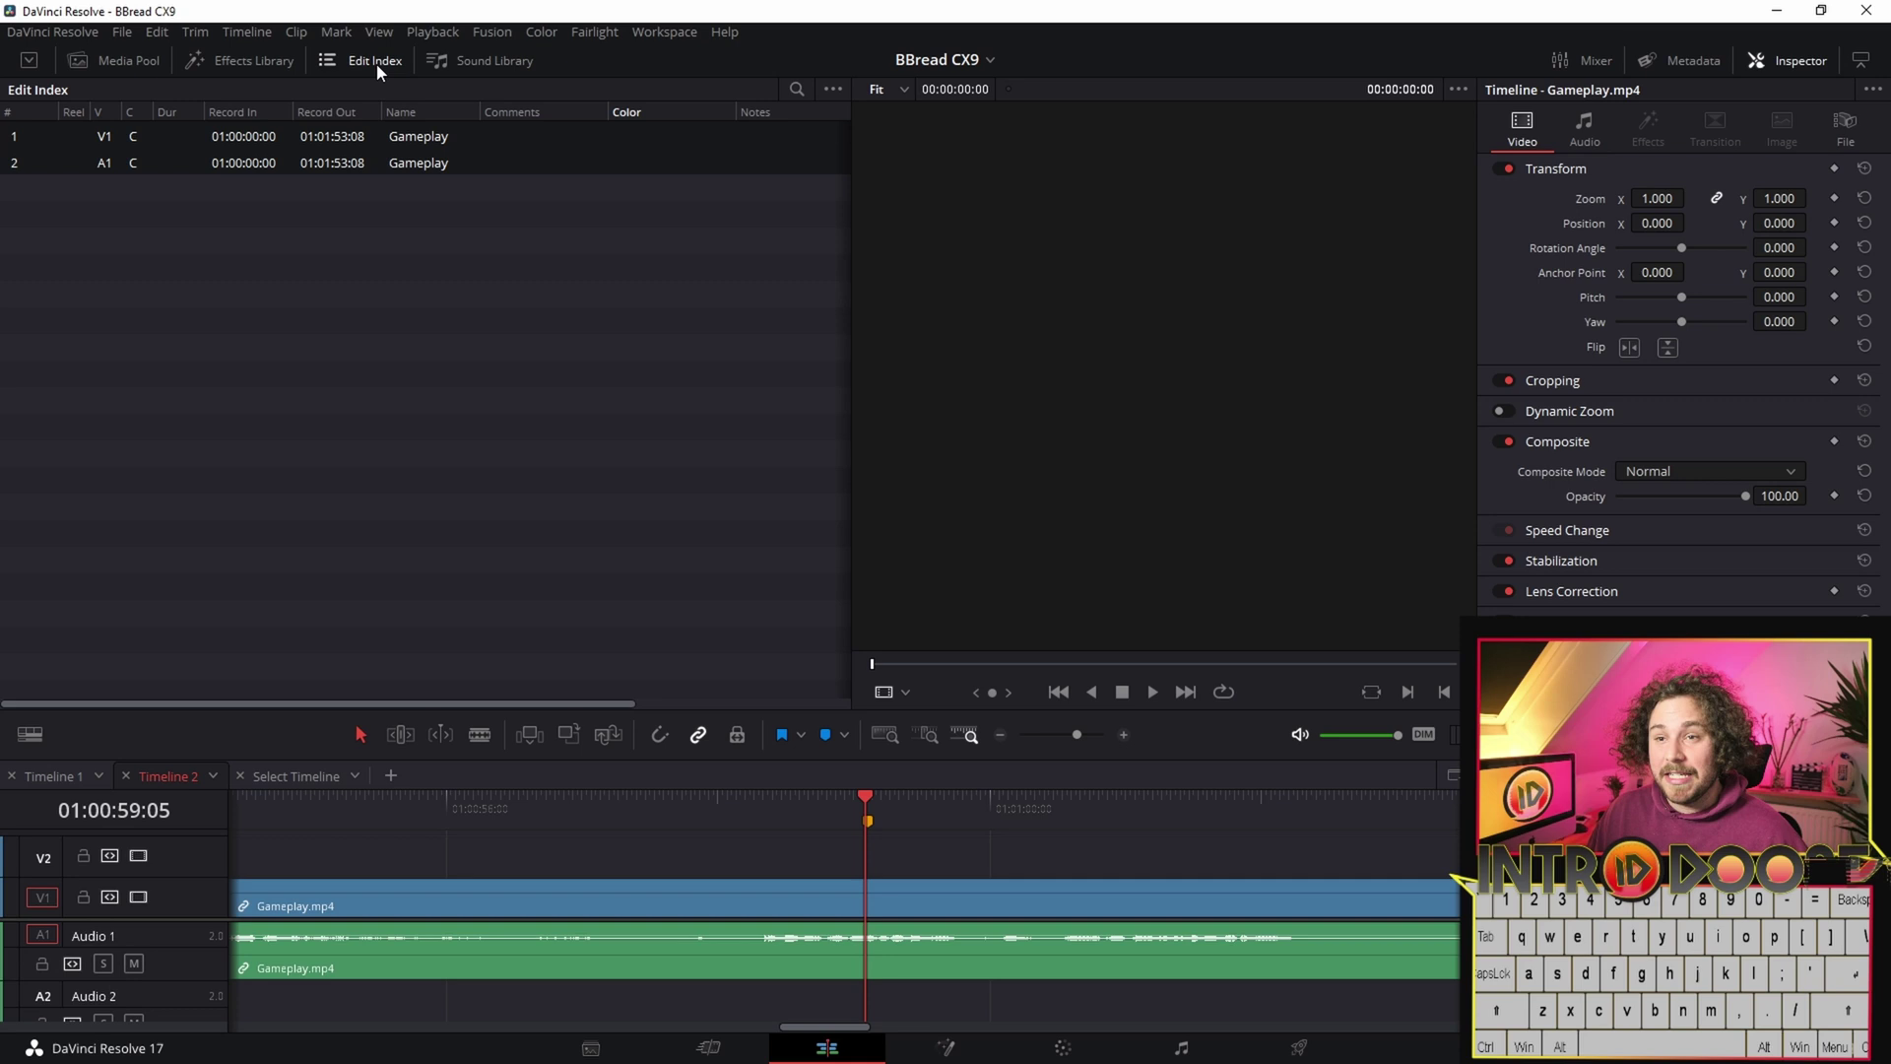
click(835, 89)
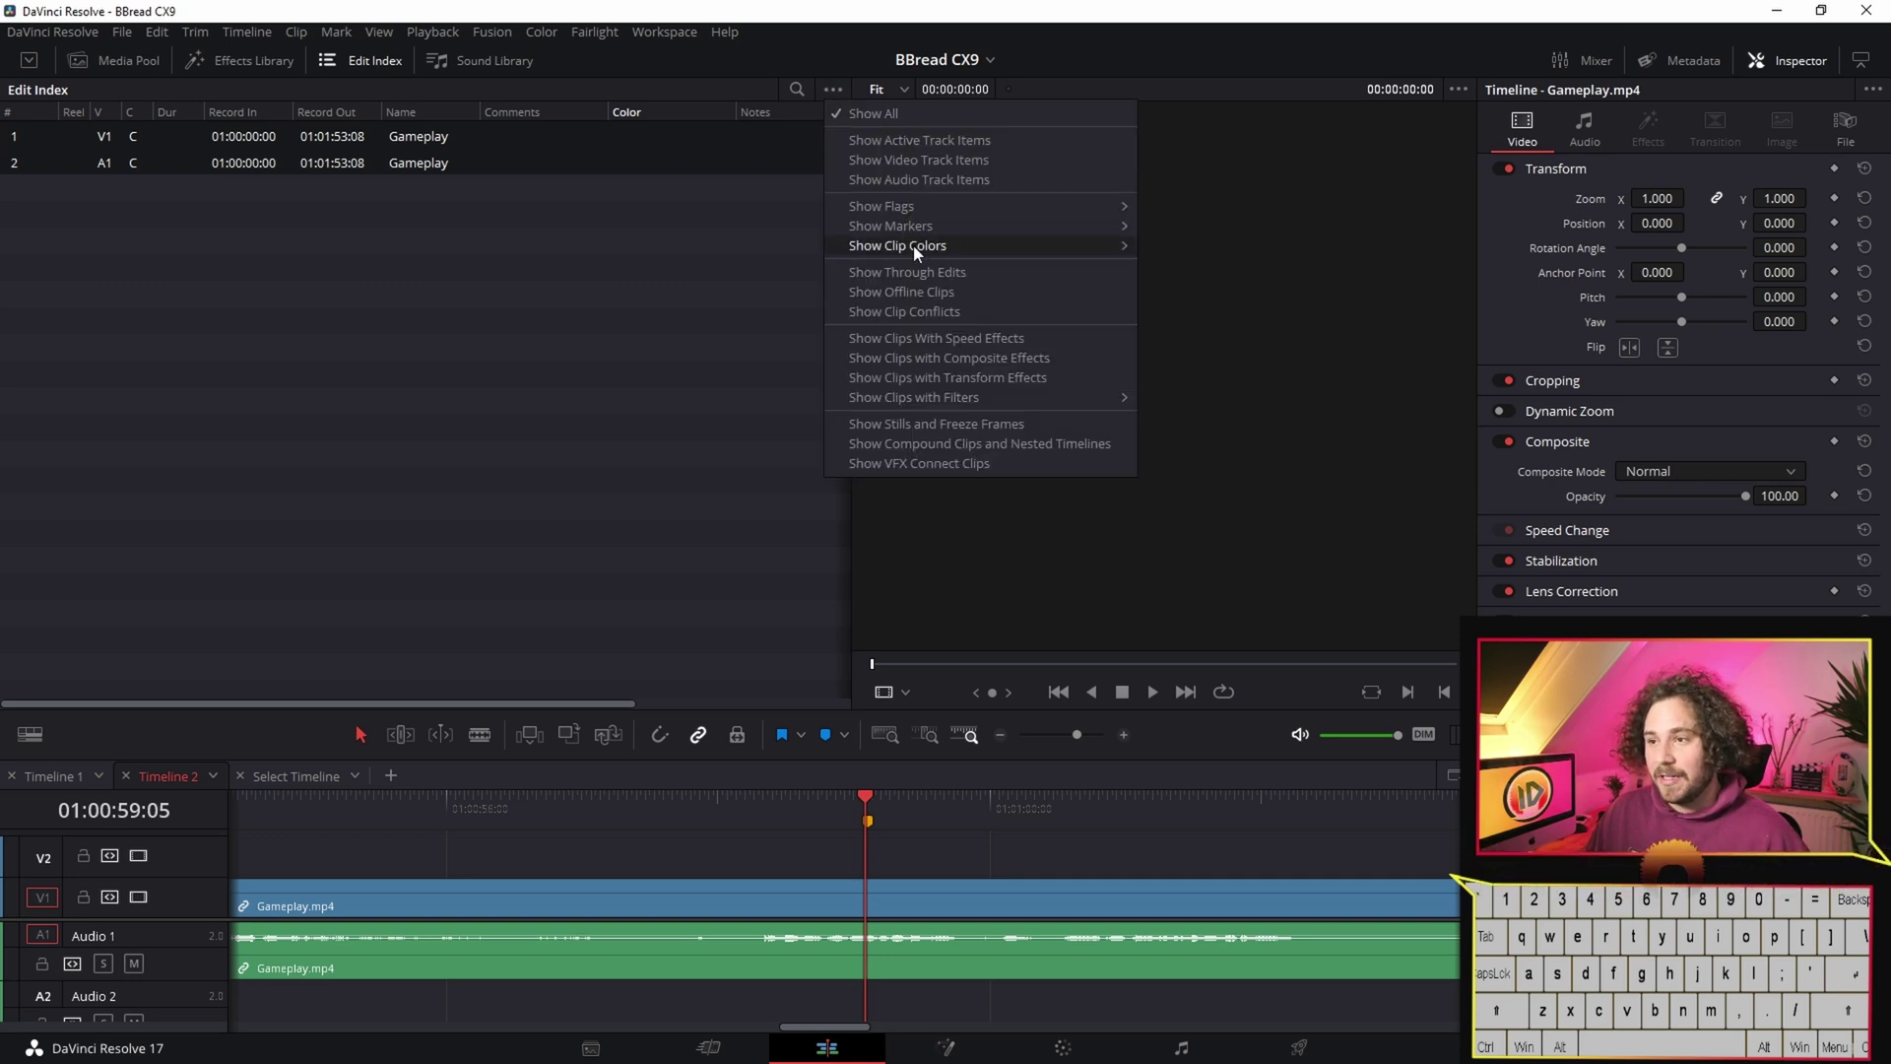
mouse_move(925, 226)
click(1168, 233)
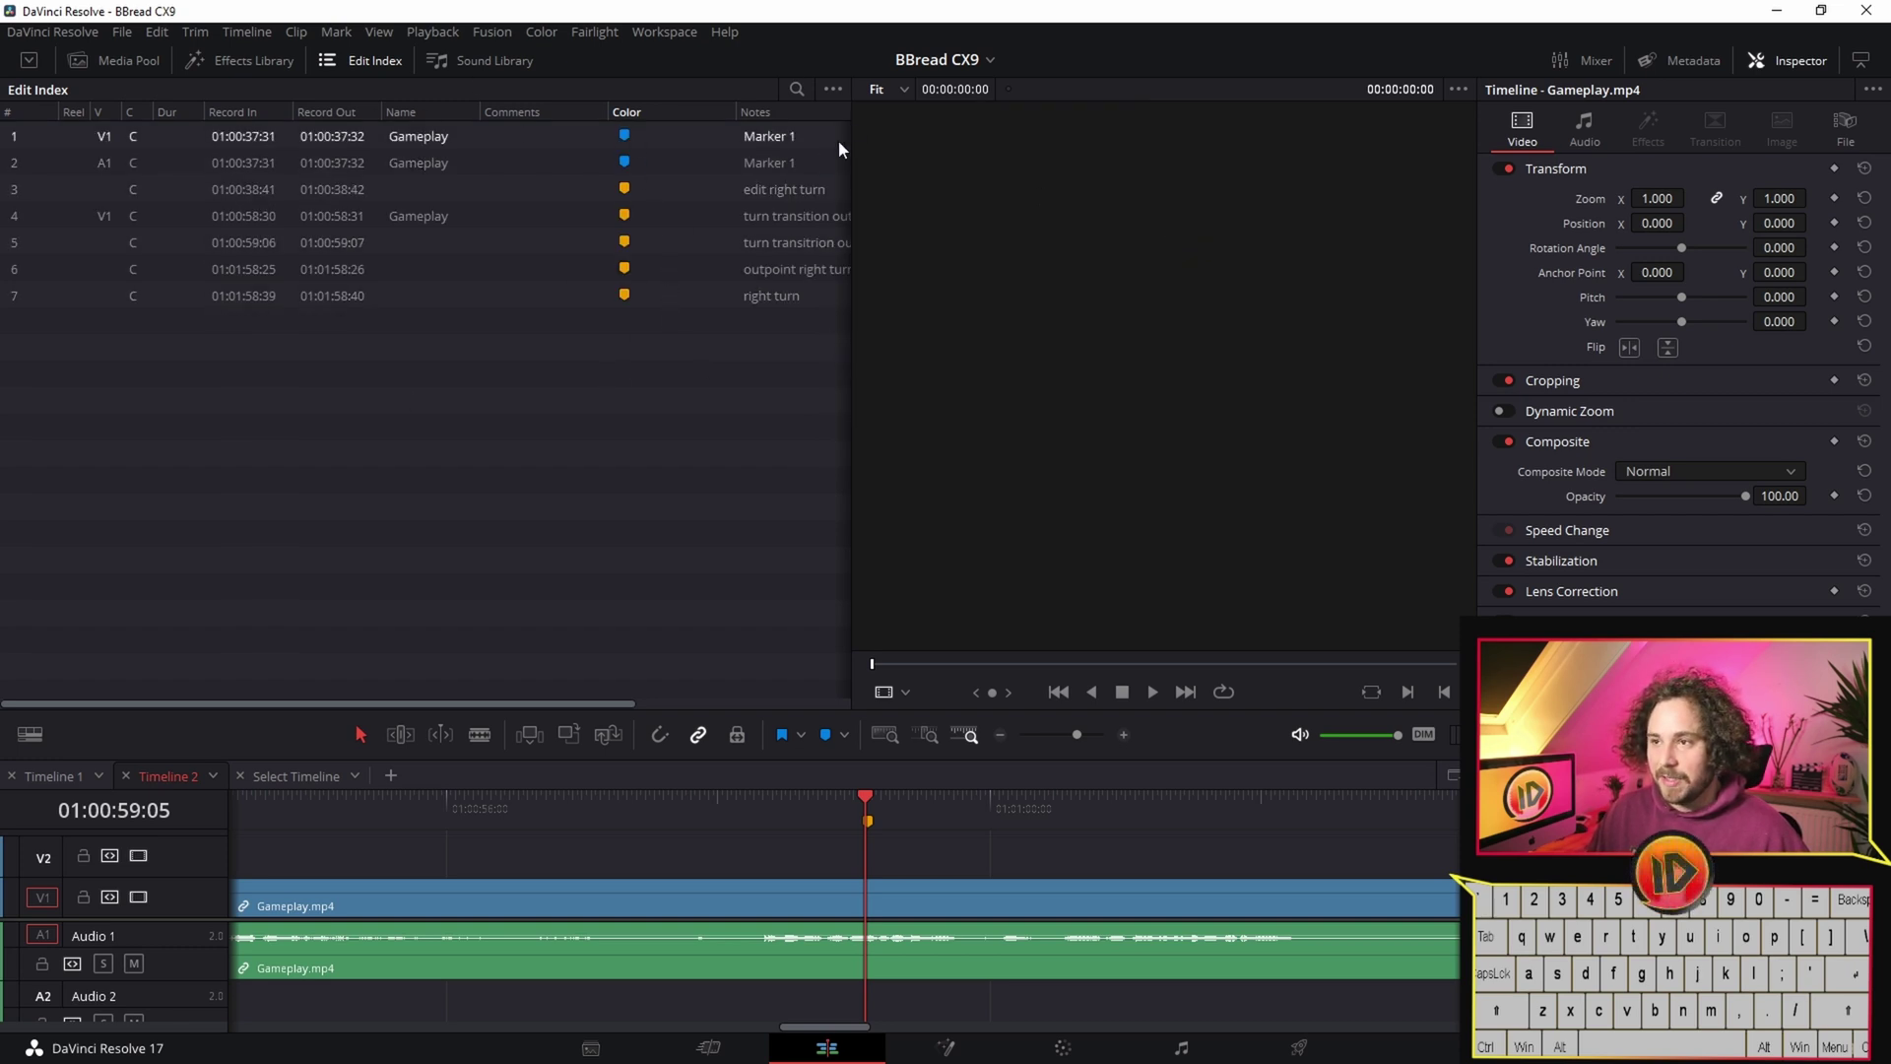
- Narrow the Edit Index, move Notes left, widen Name, and put Color ahead of Name
drag(851, 134, 728, 130)
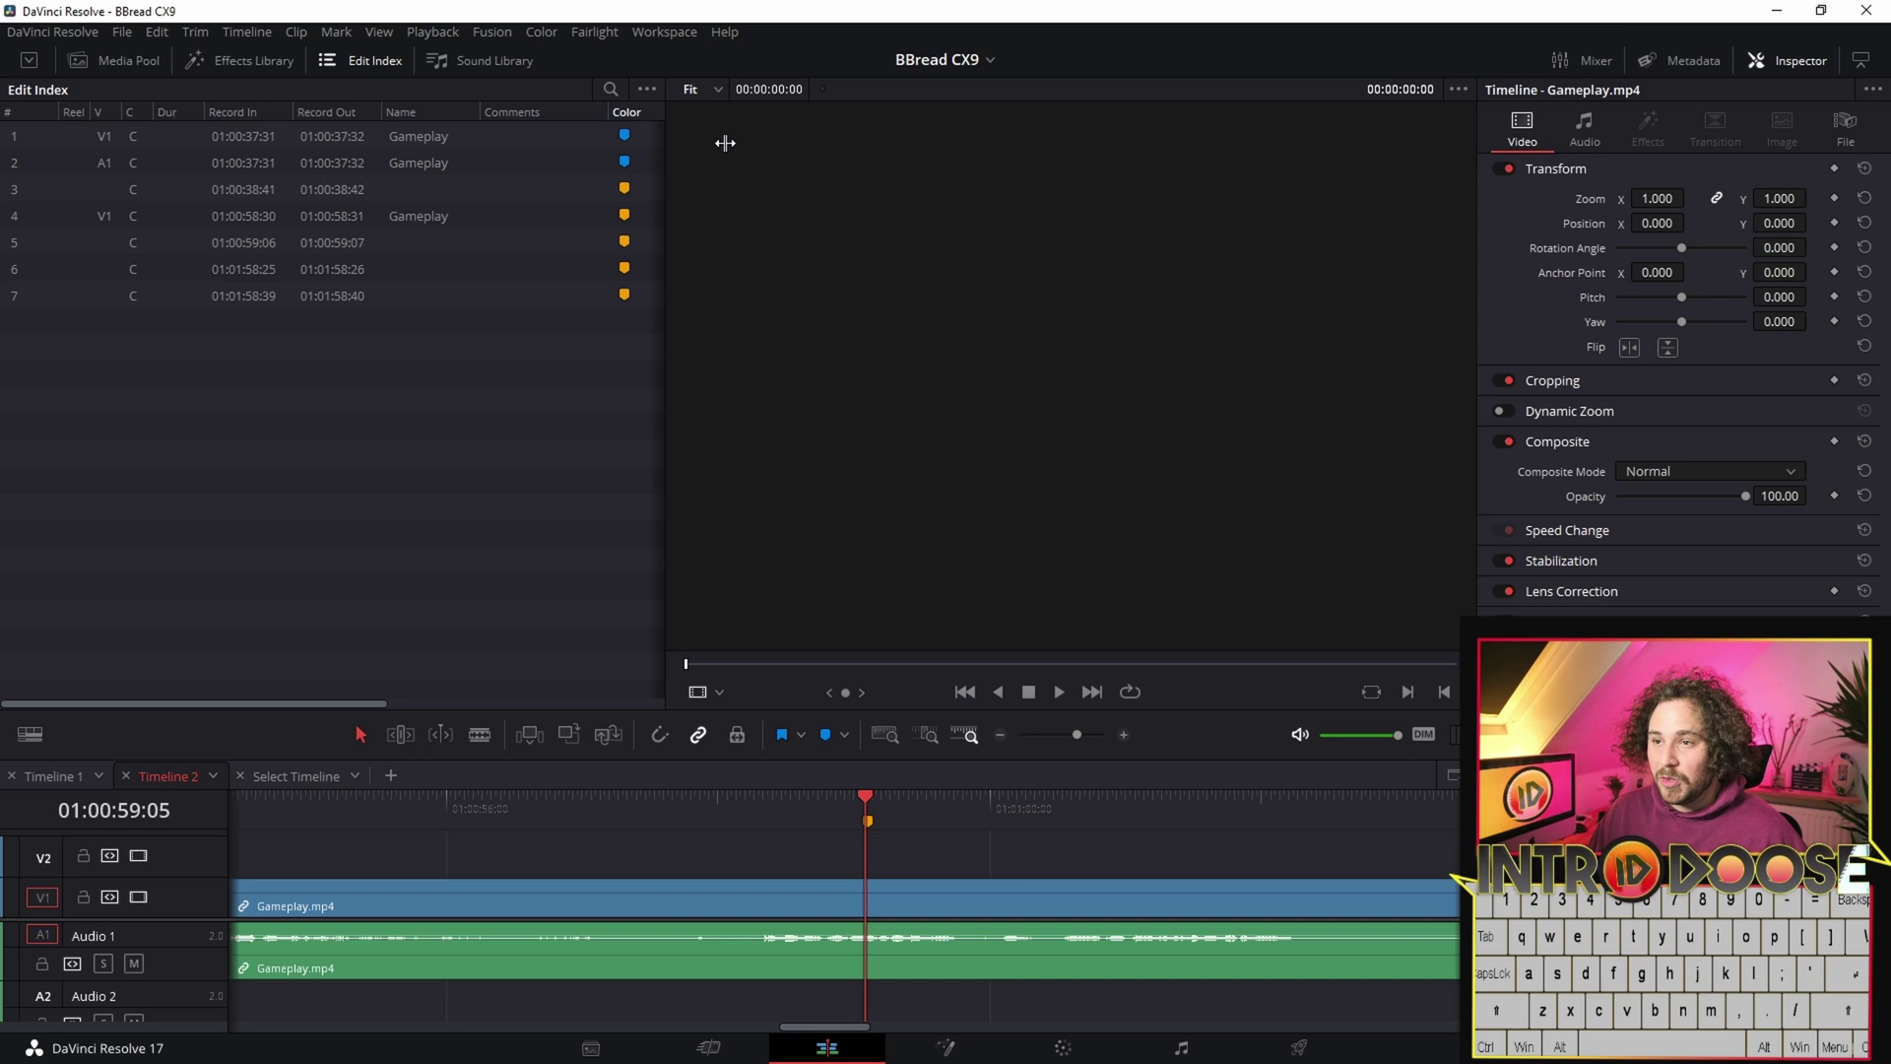
scroll(589, 116, right, 3)
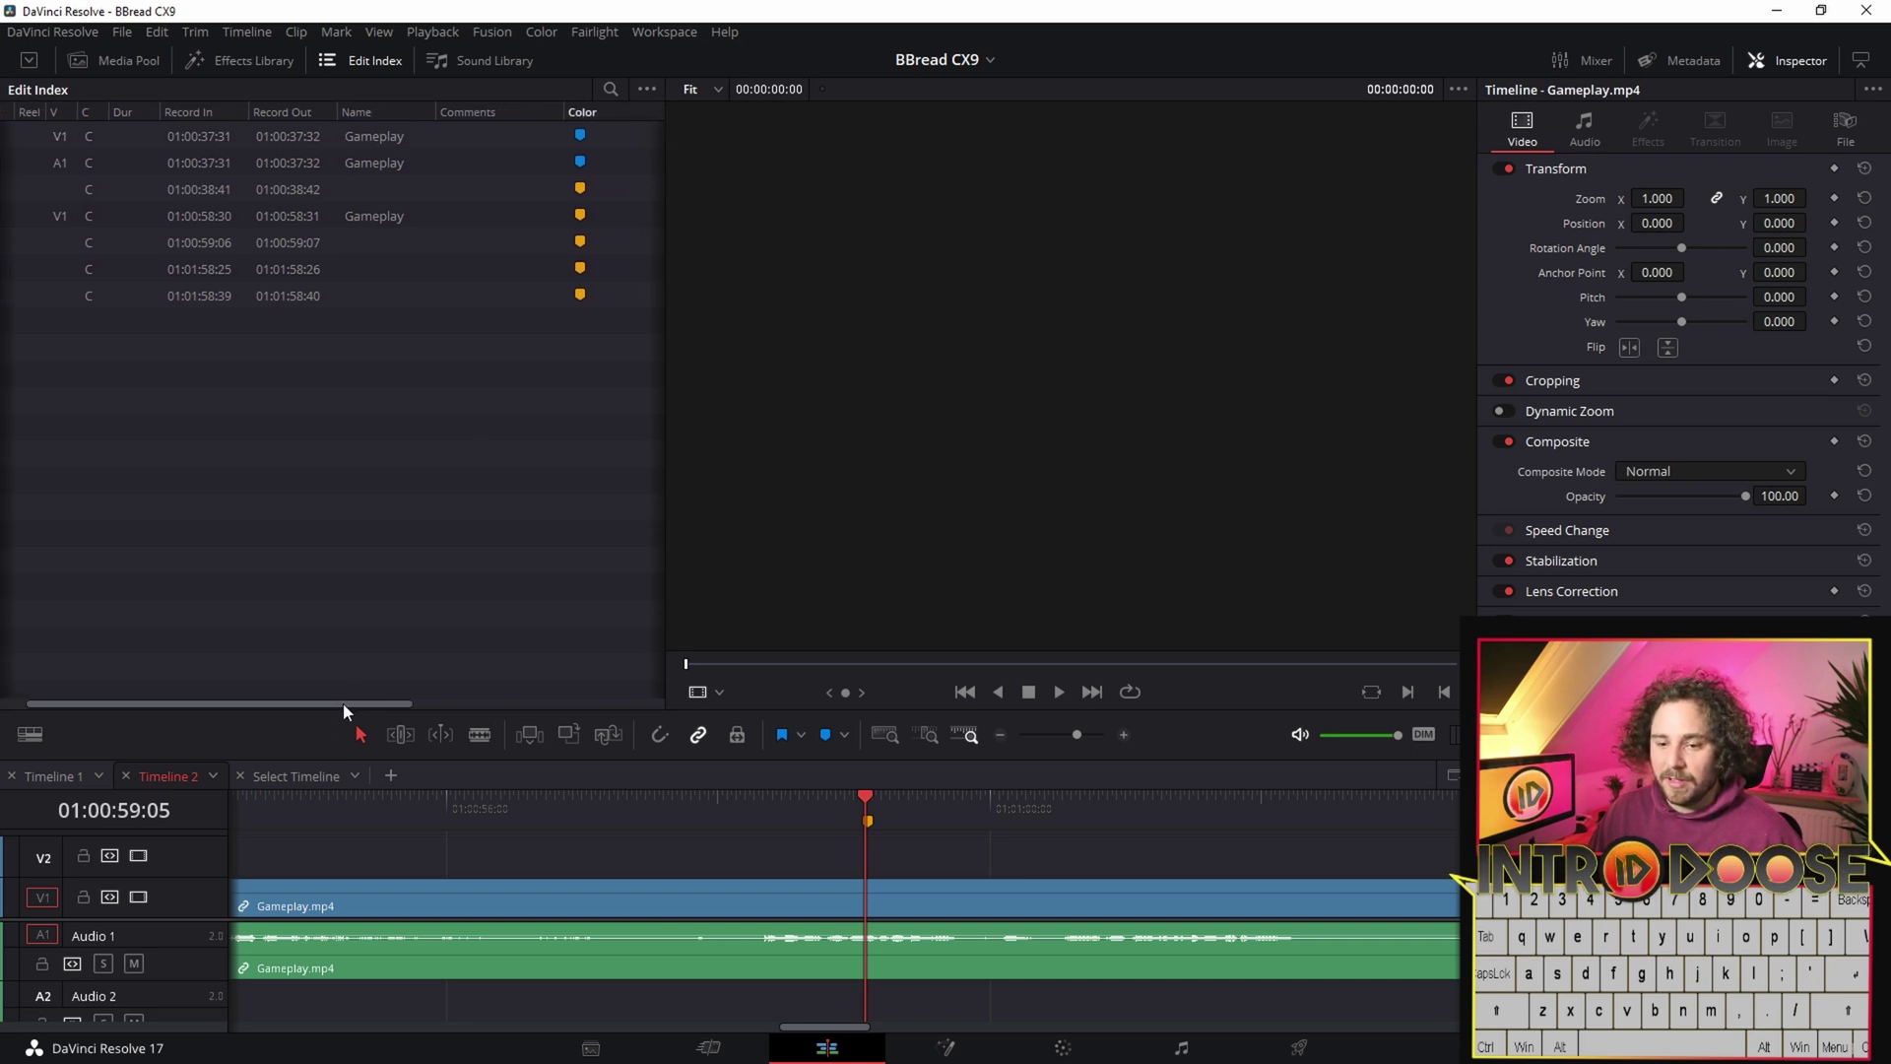
mouse_move(342, 702)
mouse_down()
mouse_move(564, 711)
mouse_move(357, 723)
mouse_move(504, 723)
mouse_move(390, 746)
mouse_up()
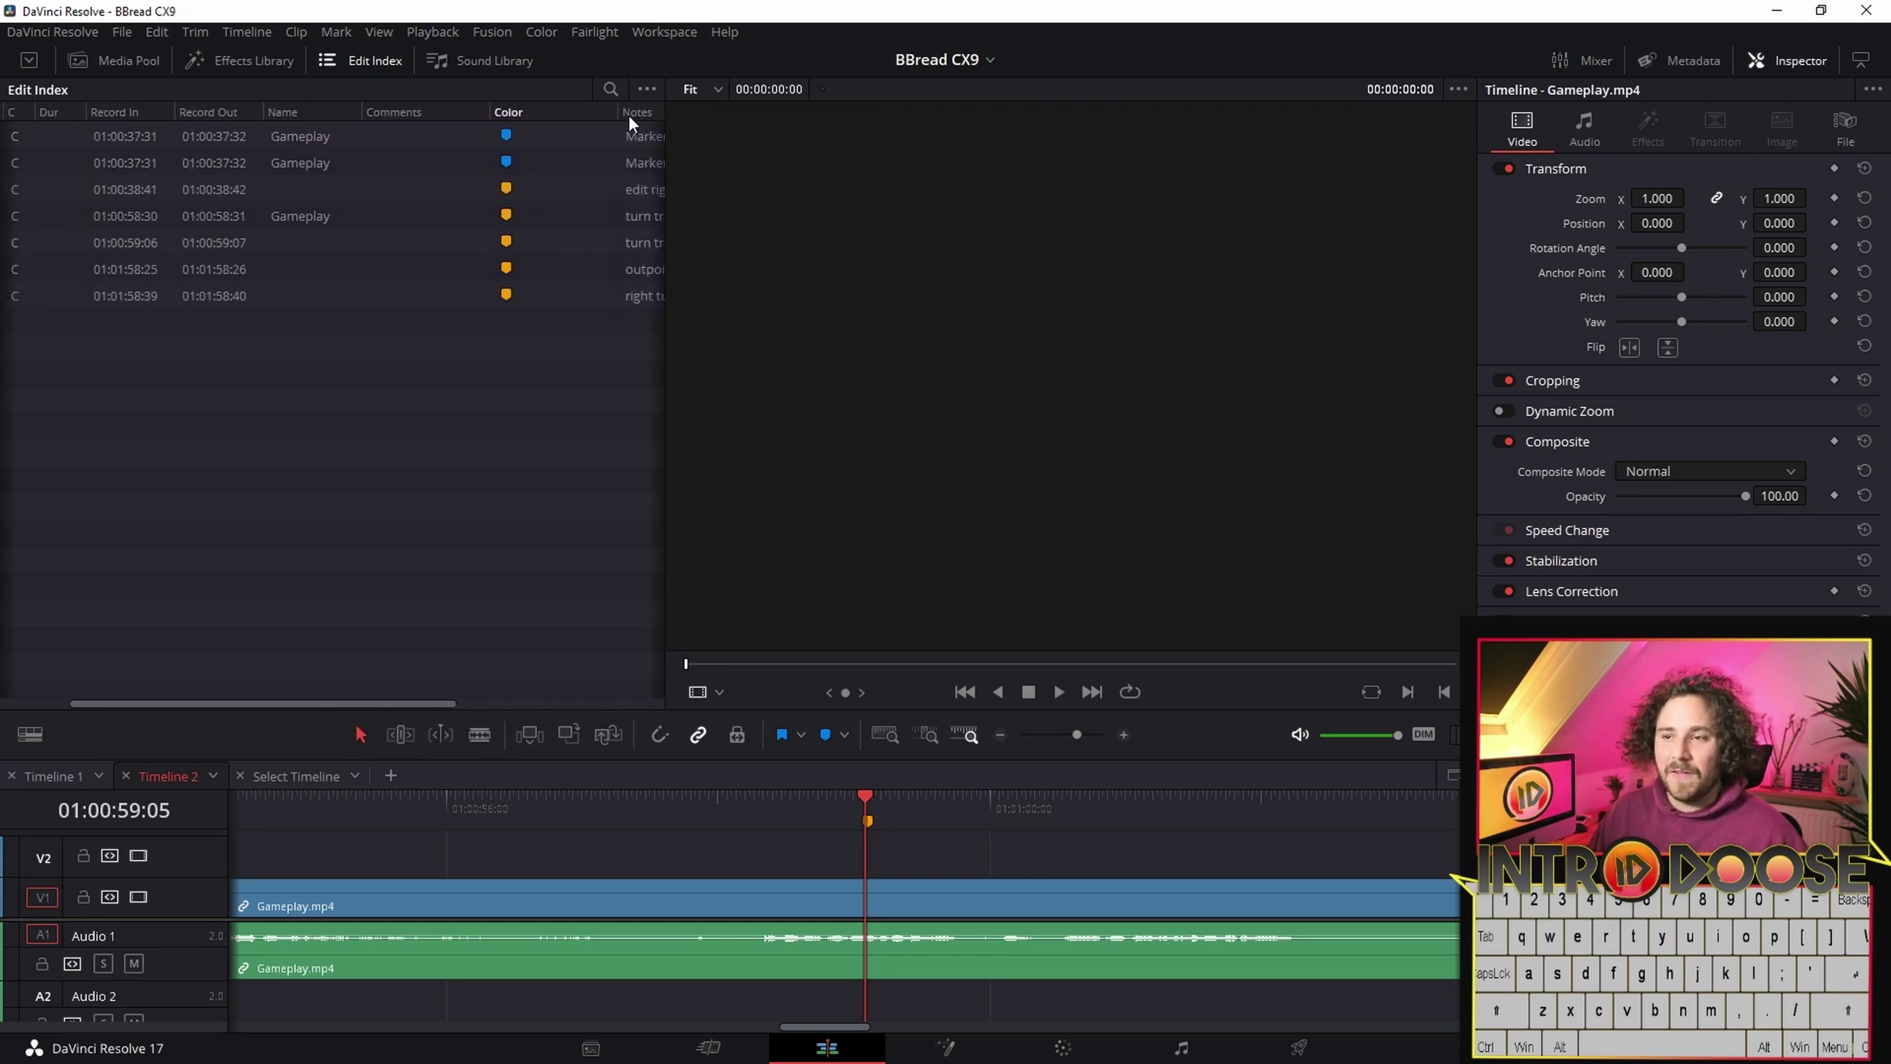
mouse_move(635, 111)
mouse_down()
mouse_move(402, 146)
mouse_move(270, 126)
mouse_up()
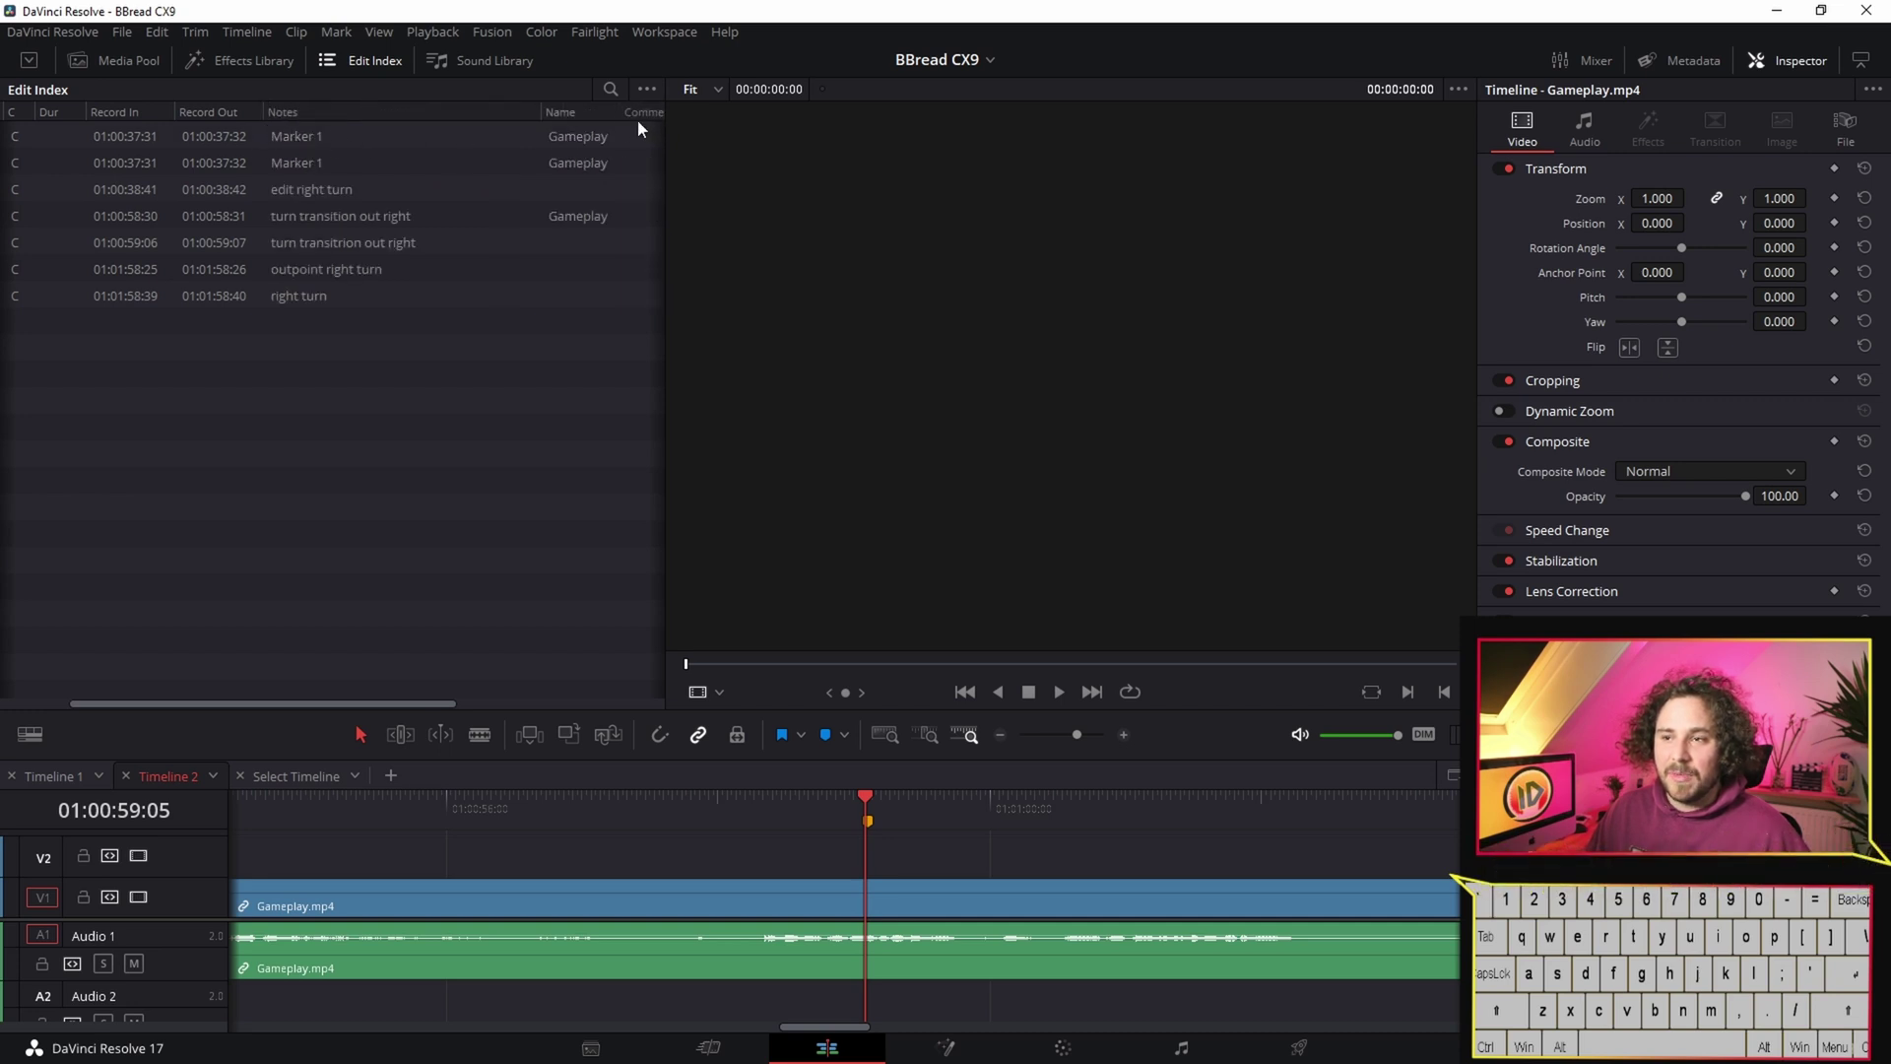
drag(629, 120, 647, 120)
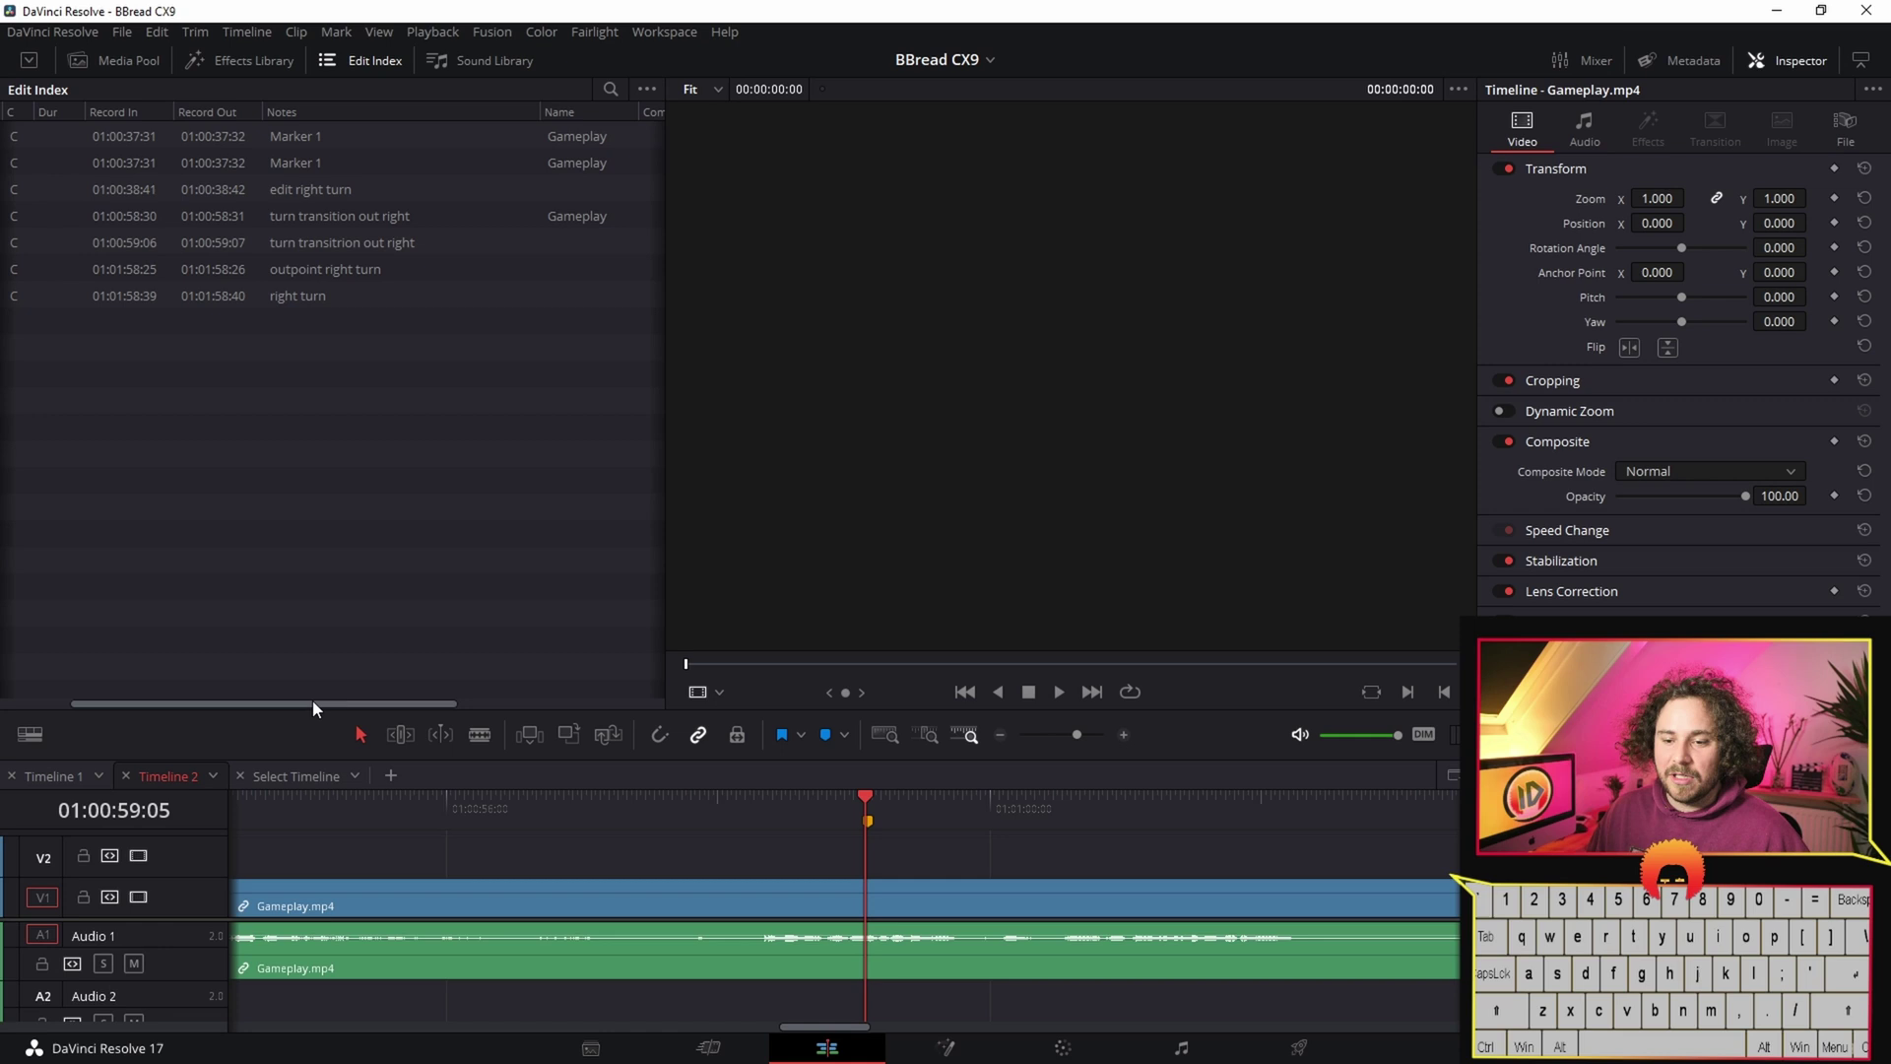
drag(312, 707, 466, 705)
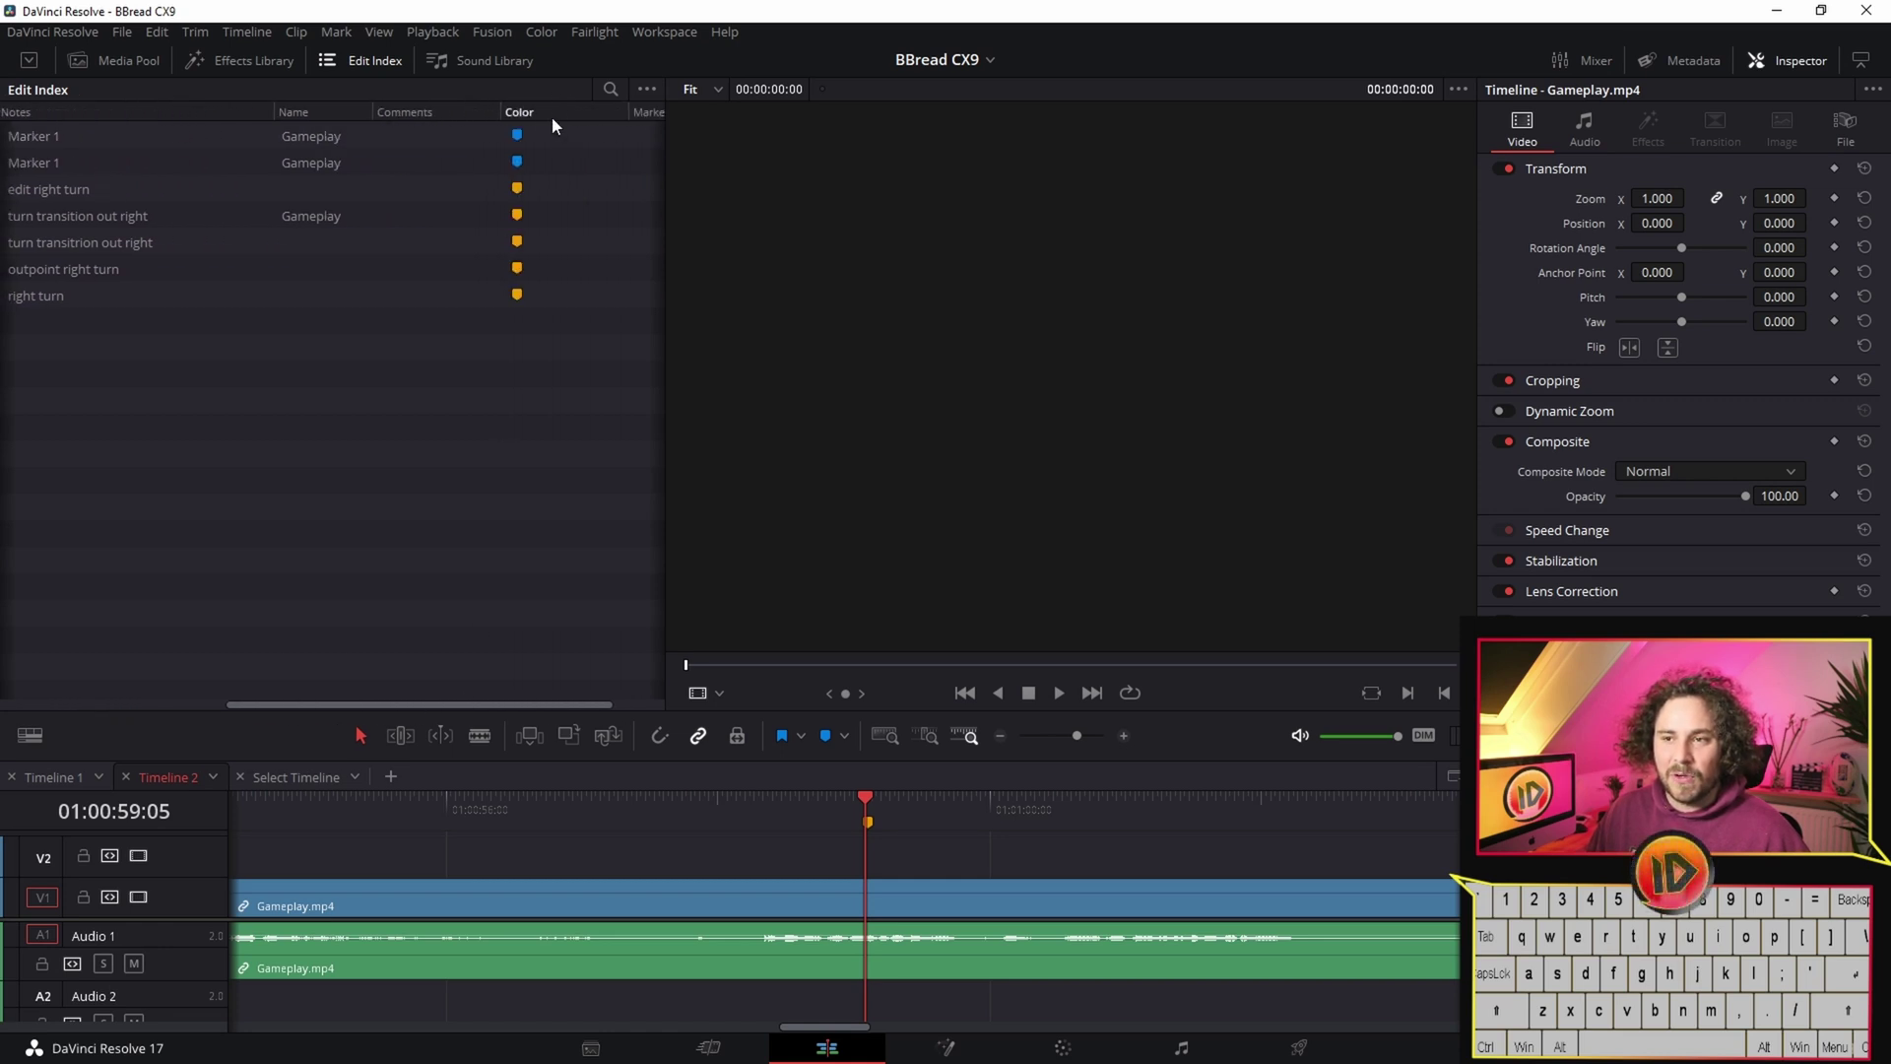
drag(547, 112, 293, 120)
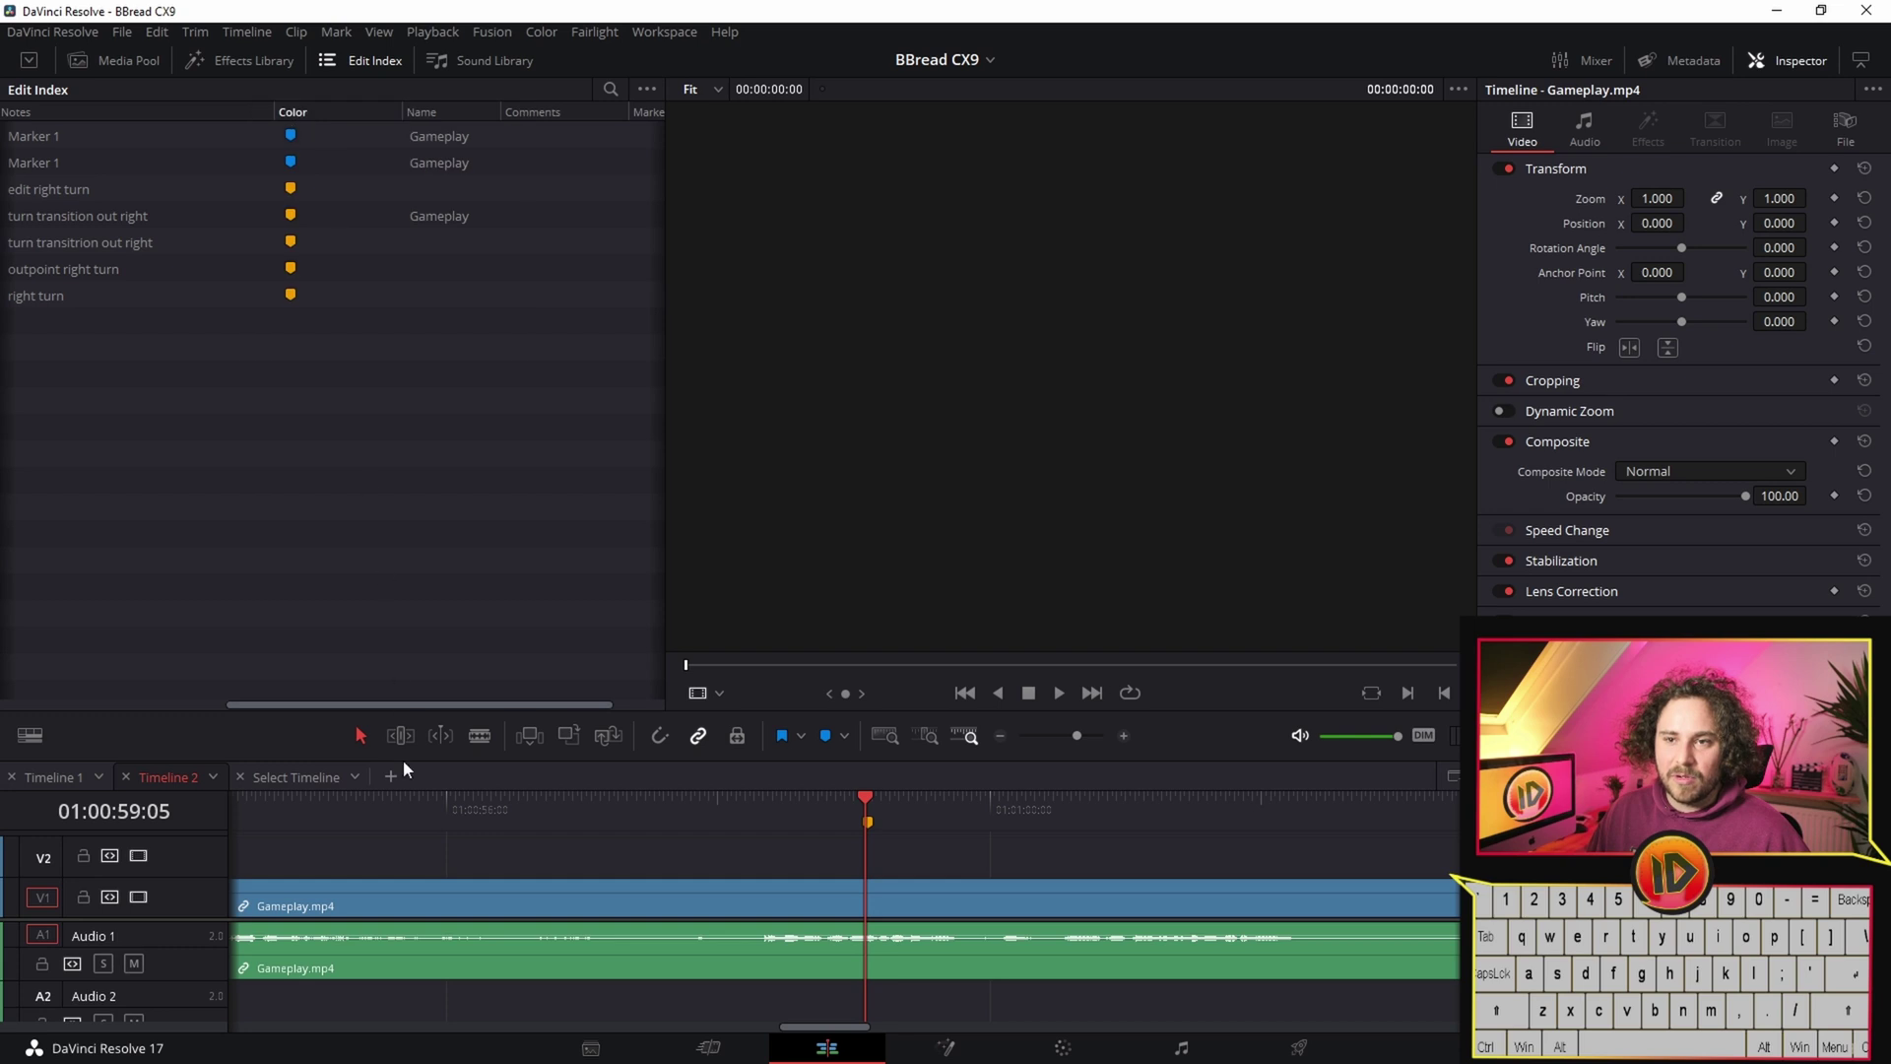
drag(412, 701, 193, 730)
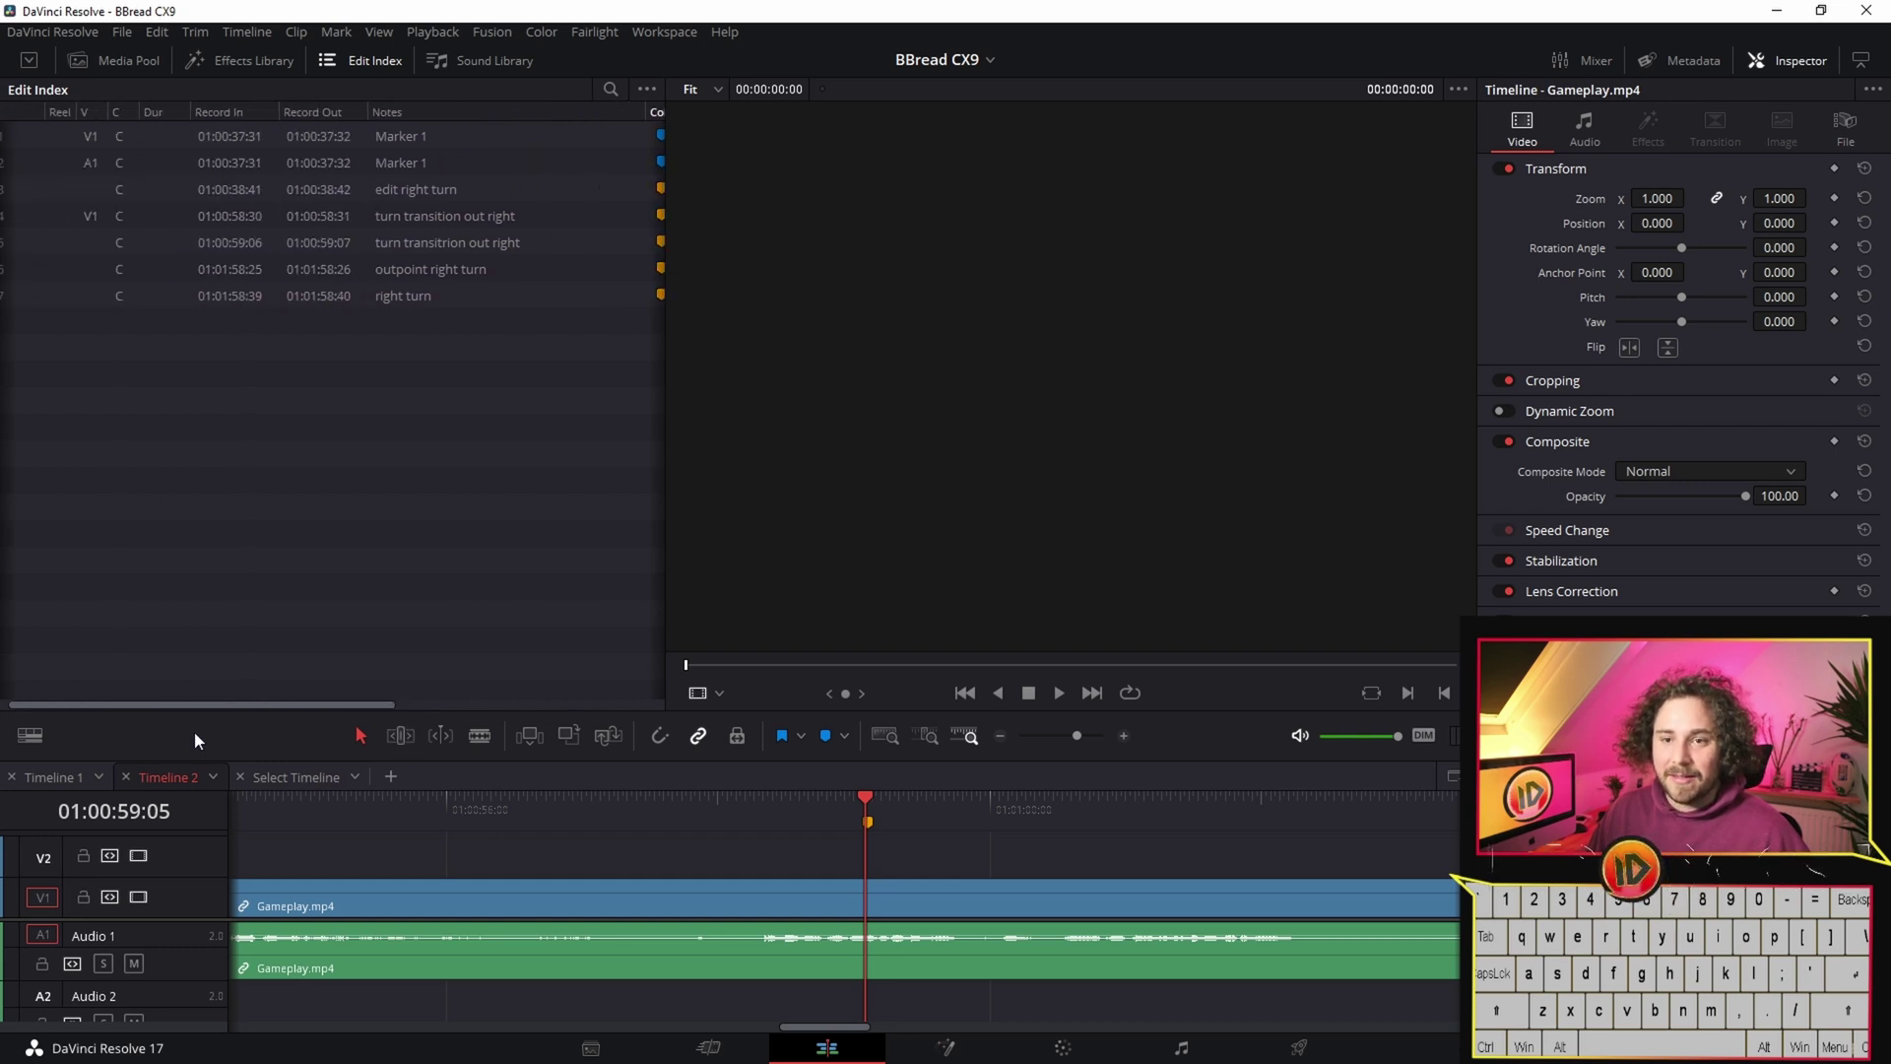
- Jump between the 'turn transitrion out right' and 'edit right turn' marker rows, ending on 'edit right turn'
click(403, 222)
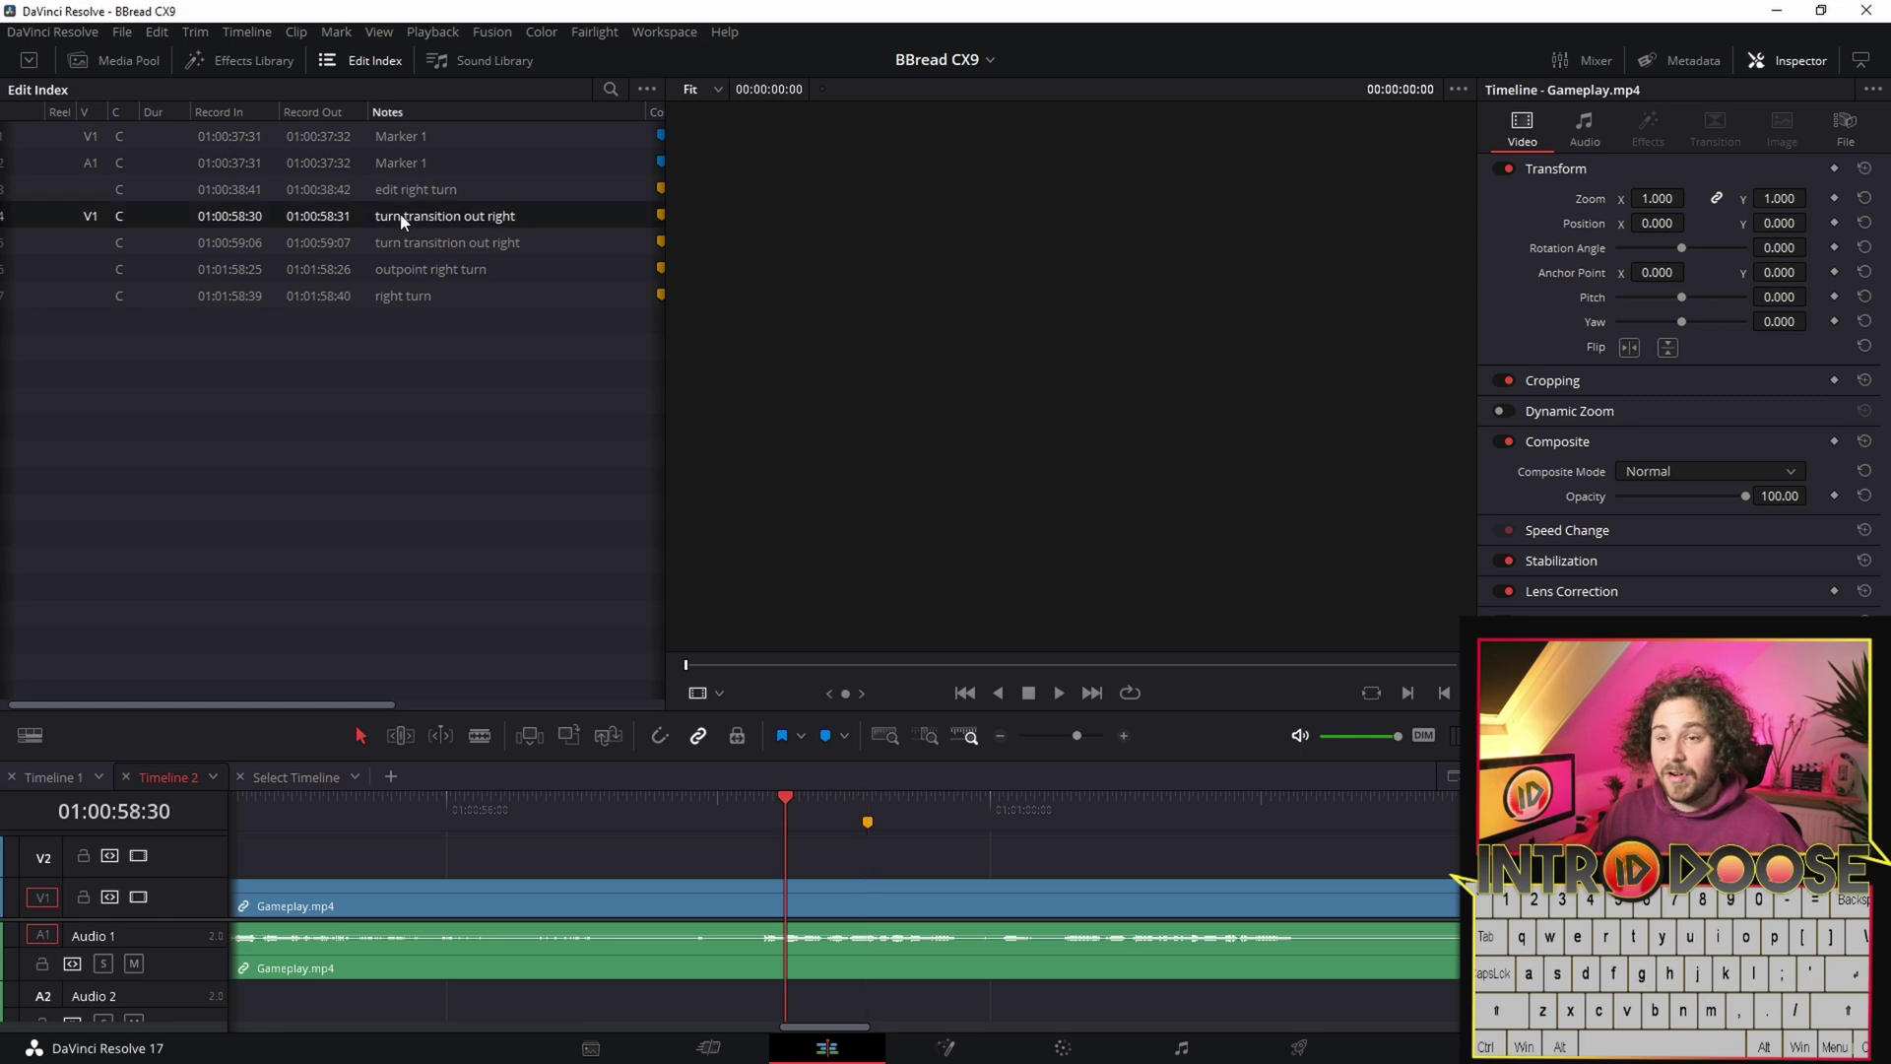
click(782, 802)
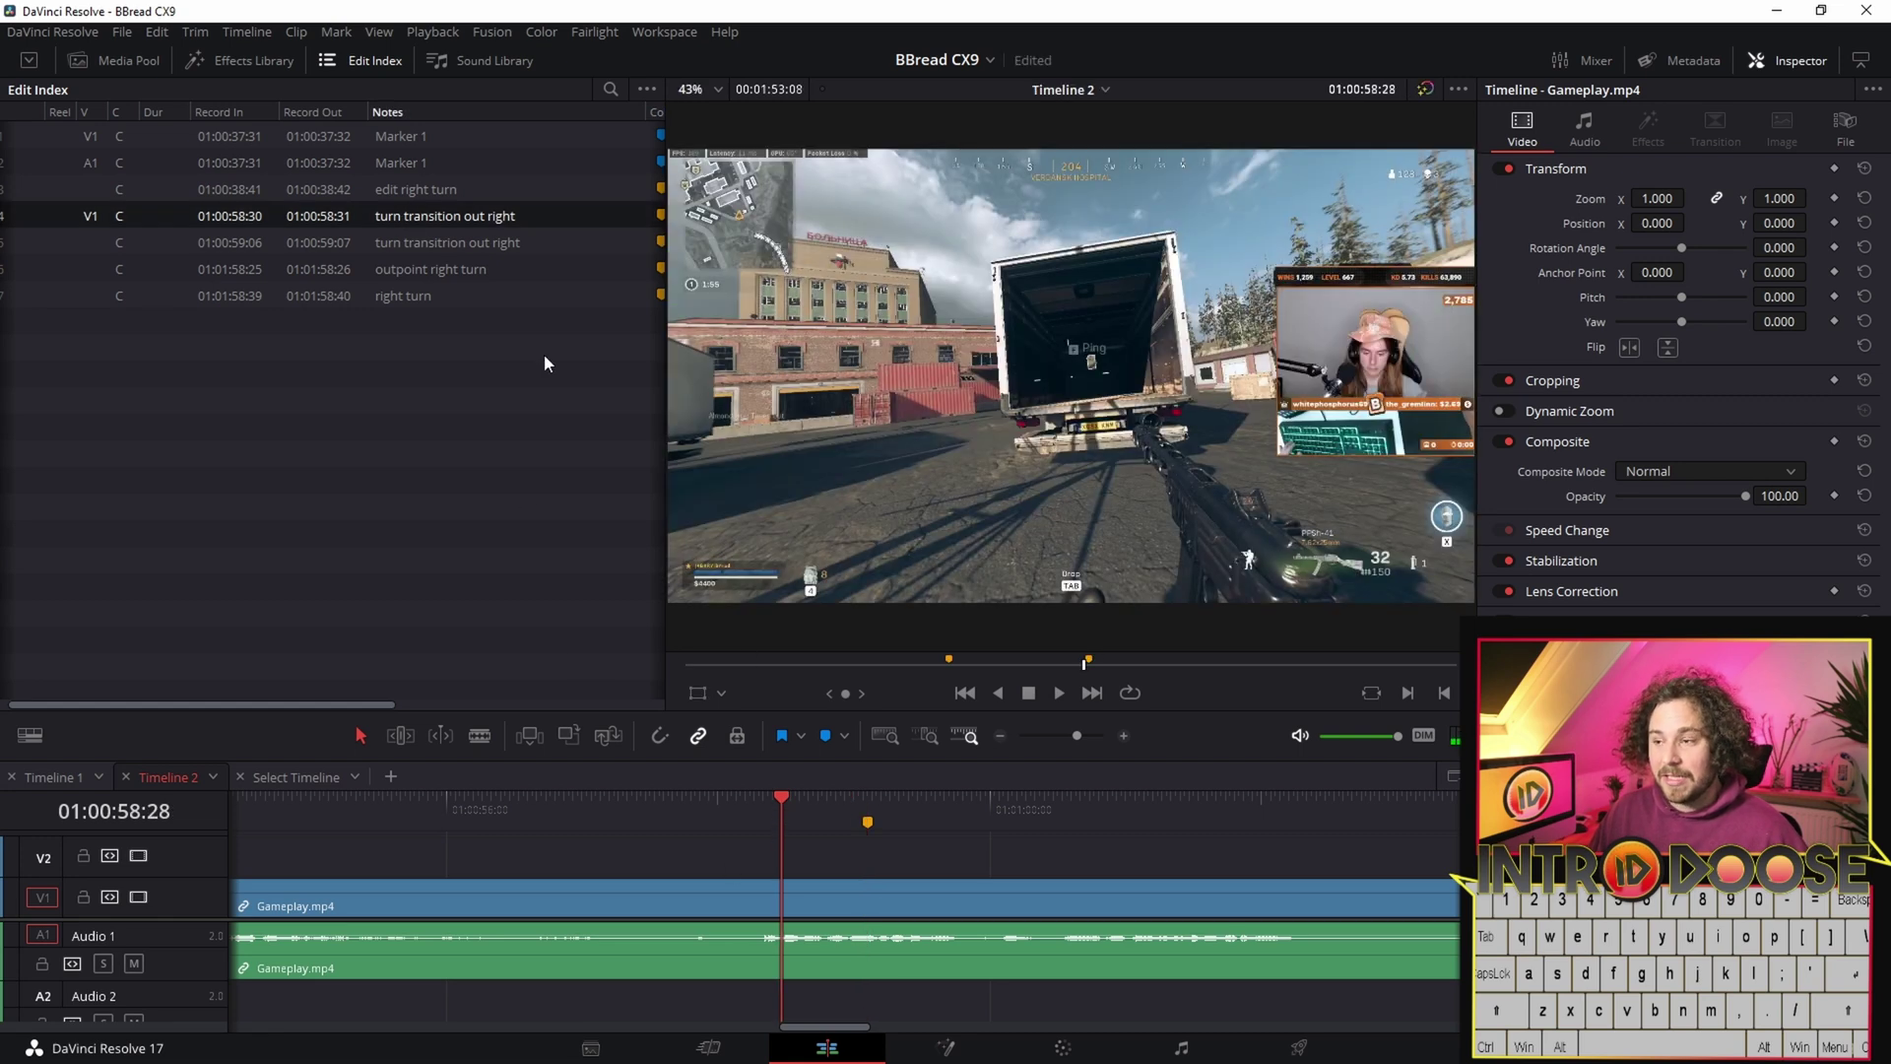
click(424, 242)
click(422, 189)
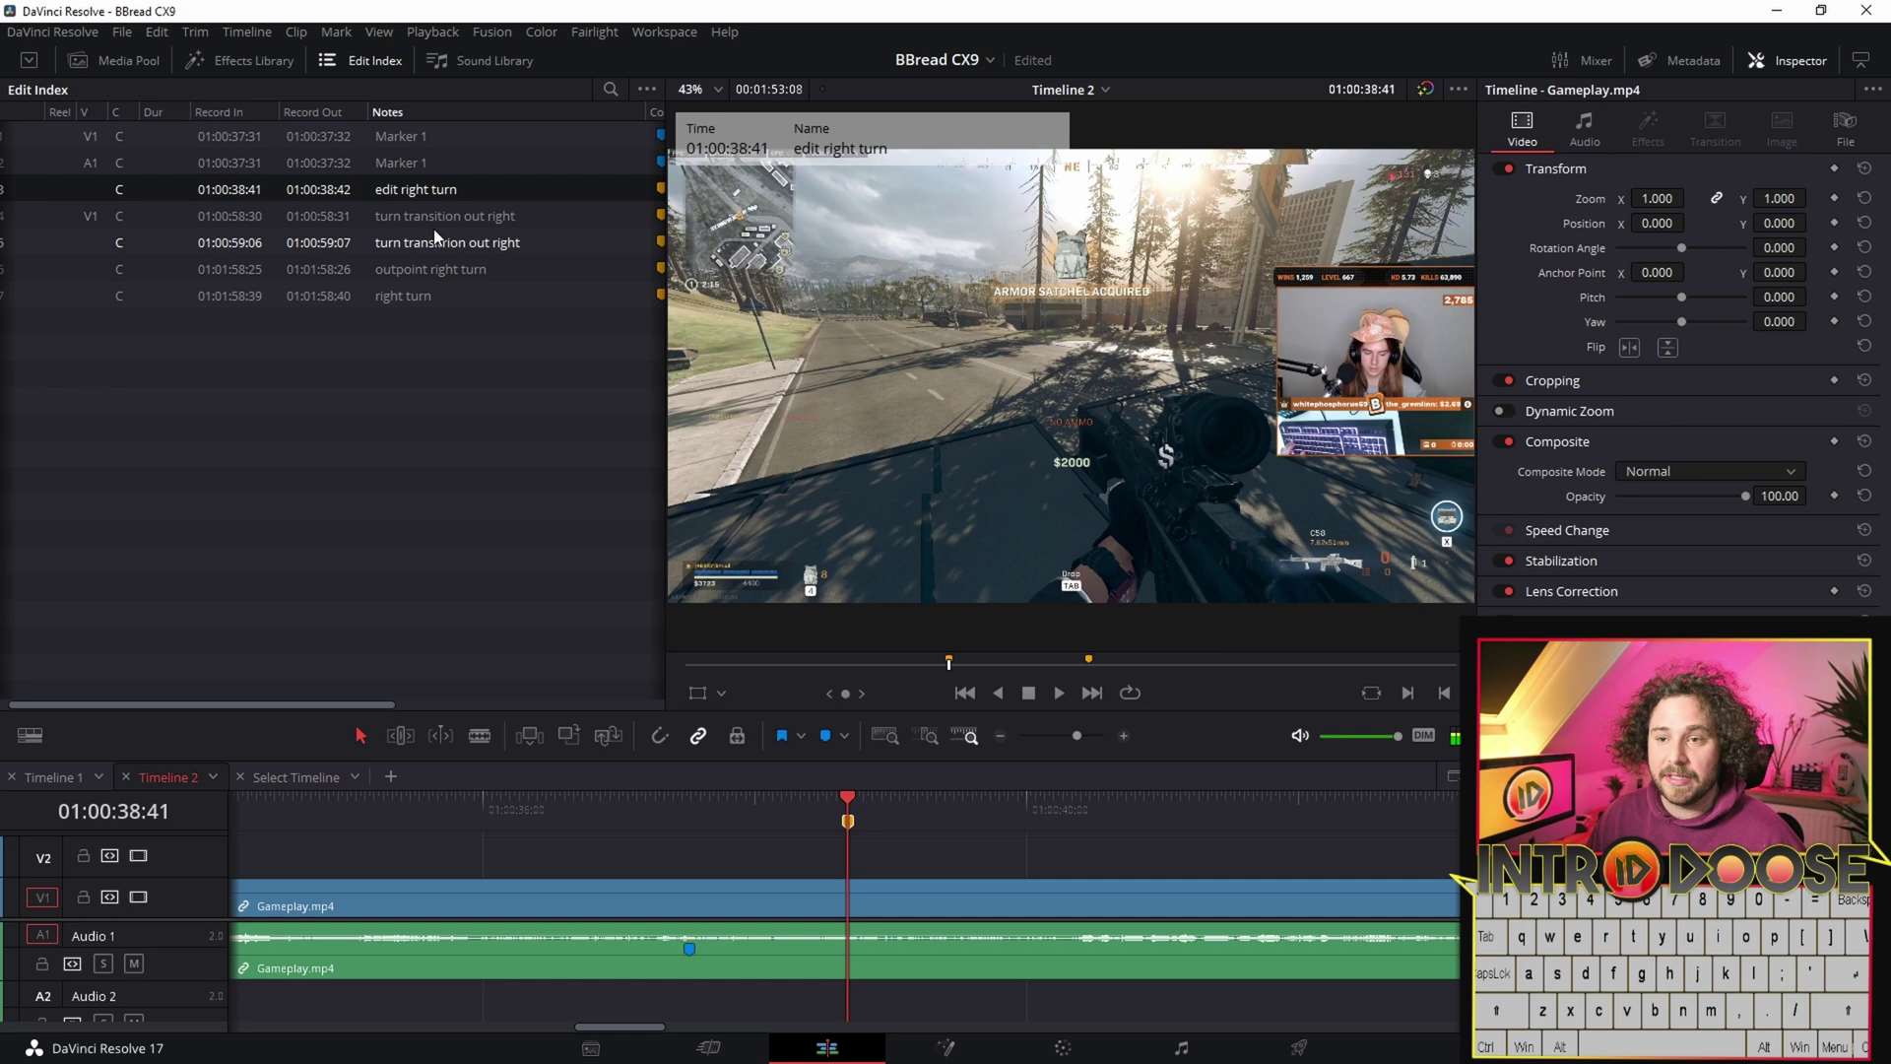
click(445, 242)
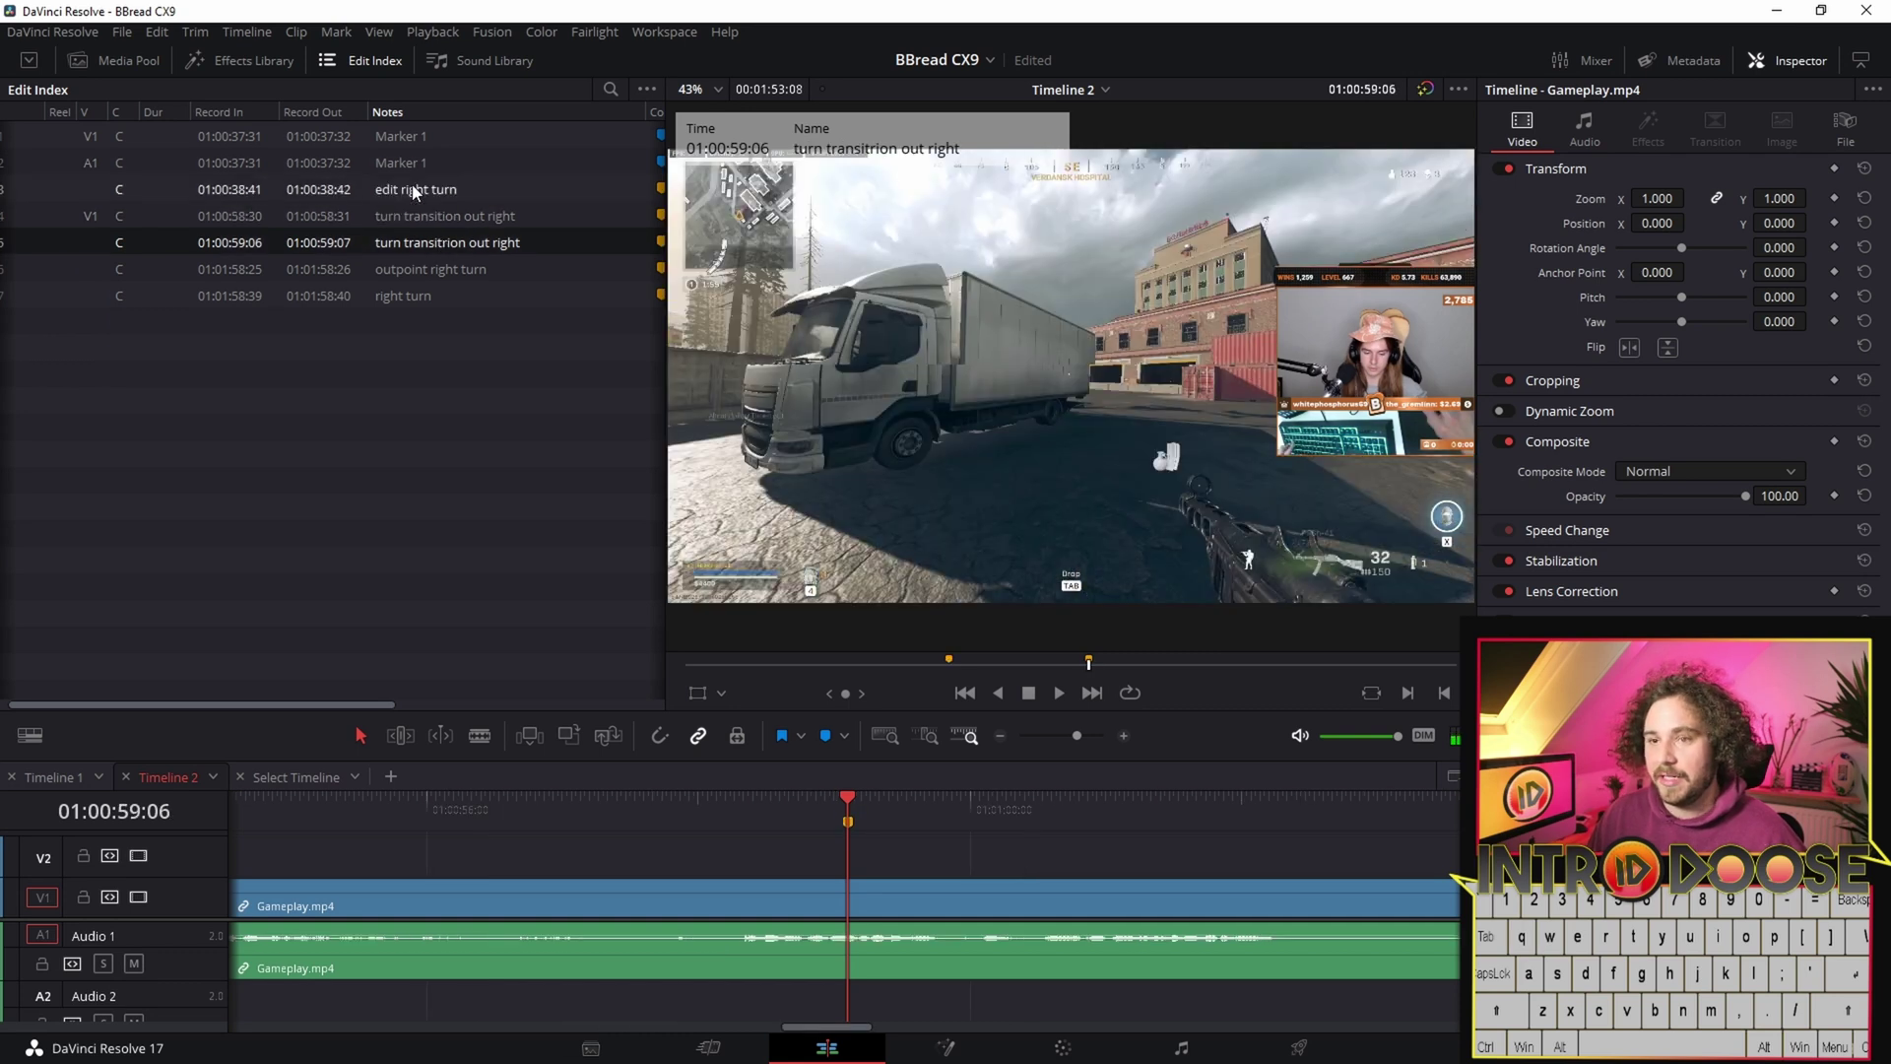
click(414, 189)
click(455, 243)
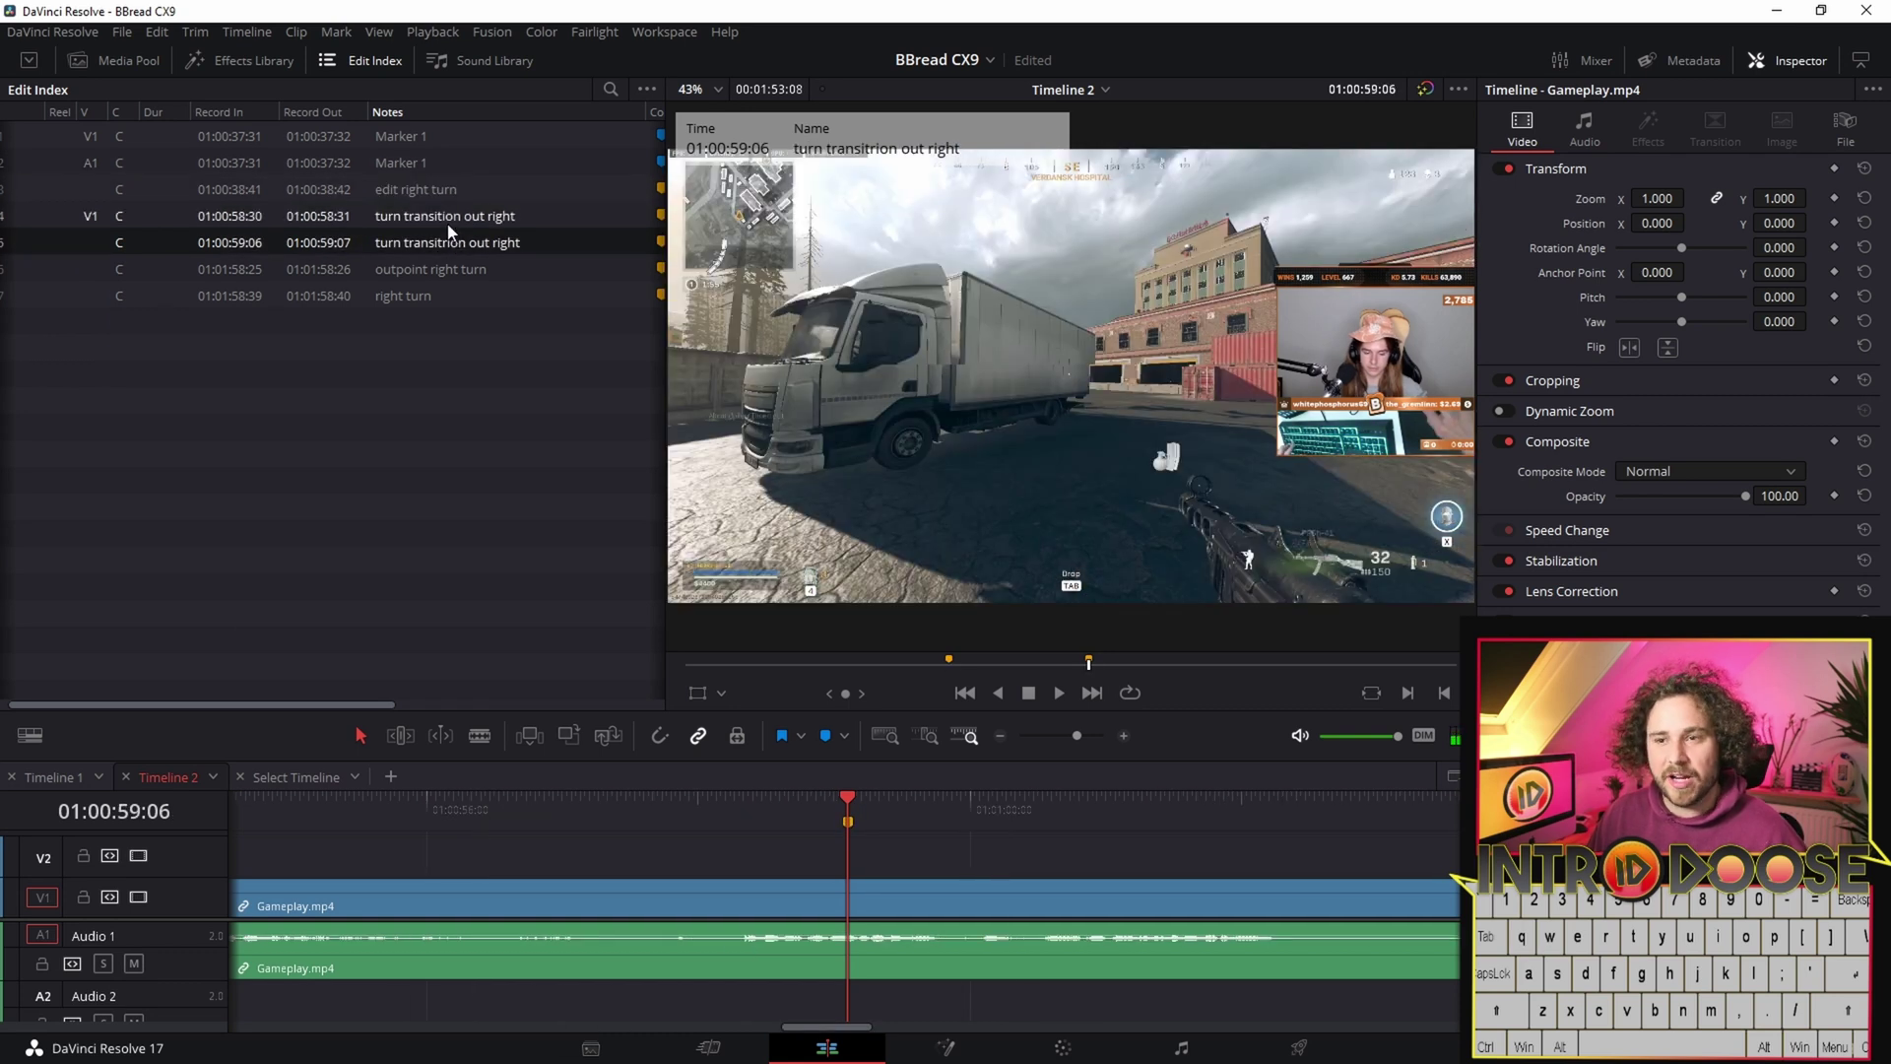
click(422, 189)
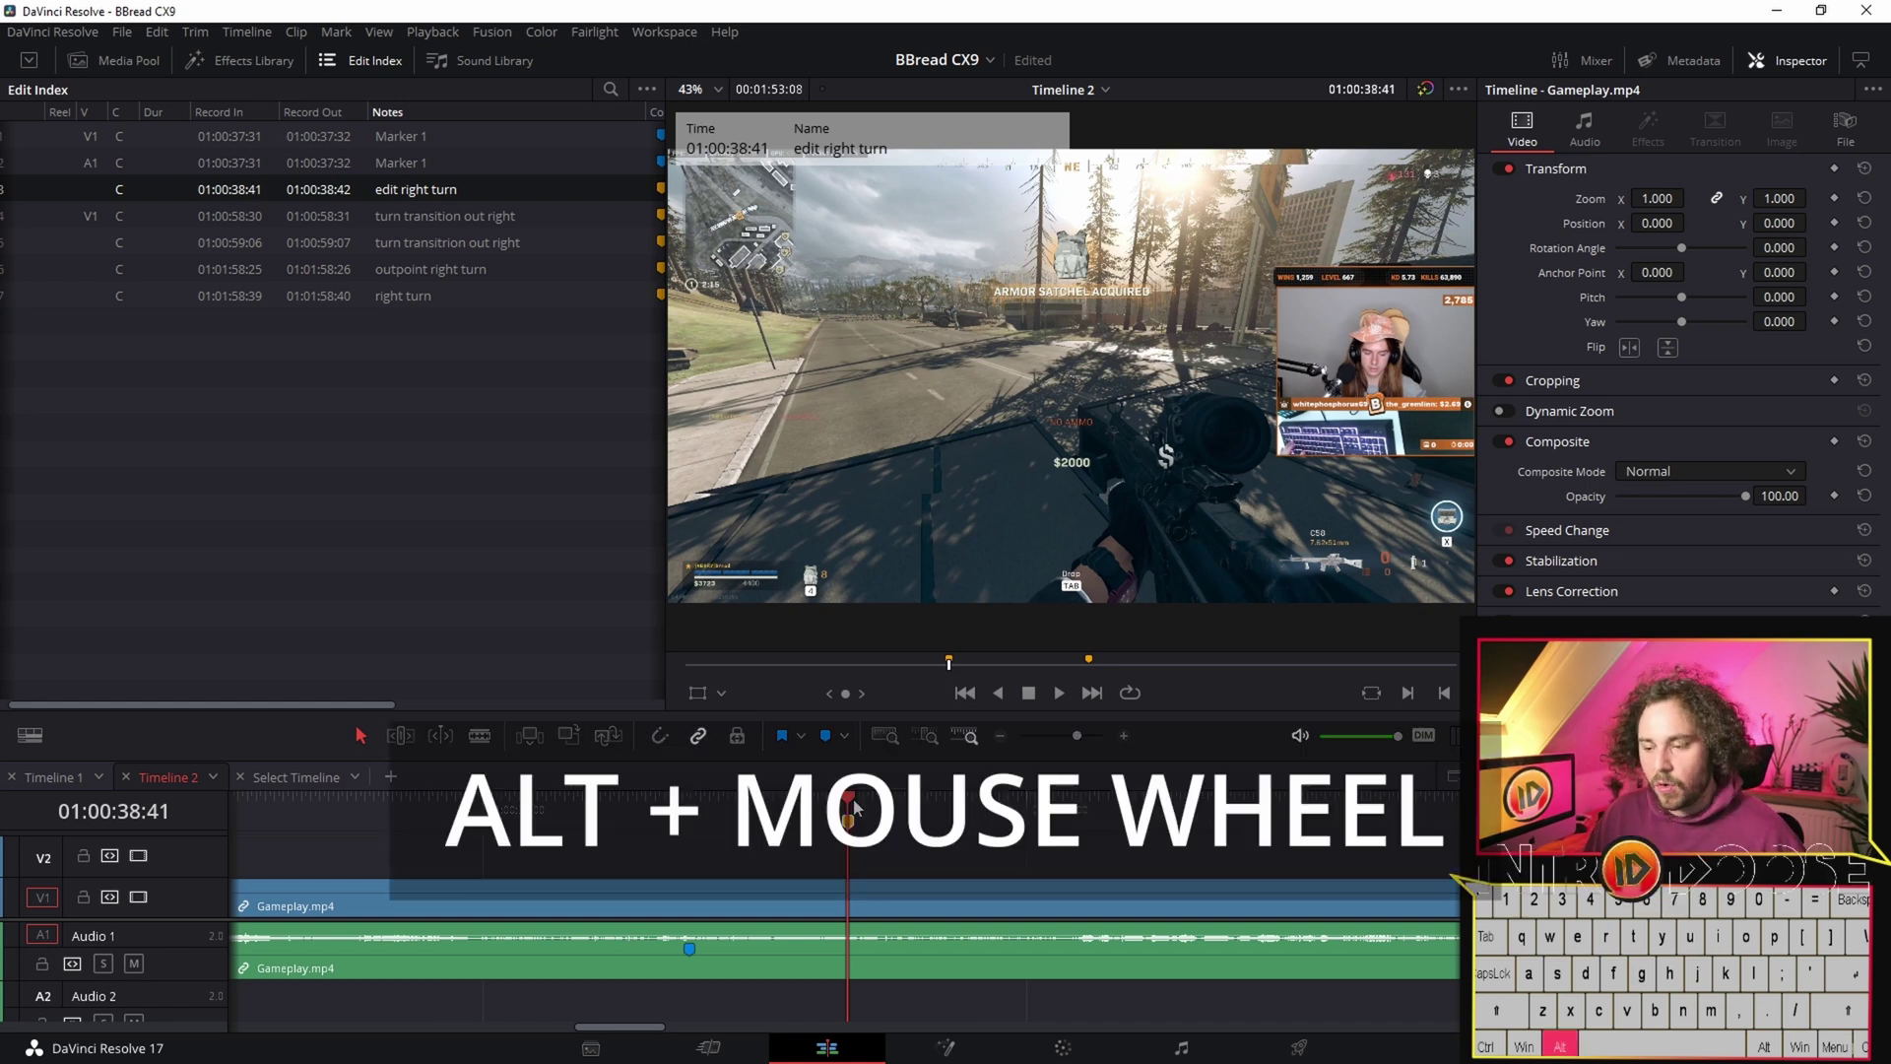
- Zoom the timeline and move the playhead between markers, landing on the first marker
scroll(854, 817, down, 3)
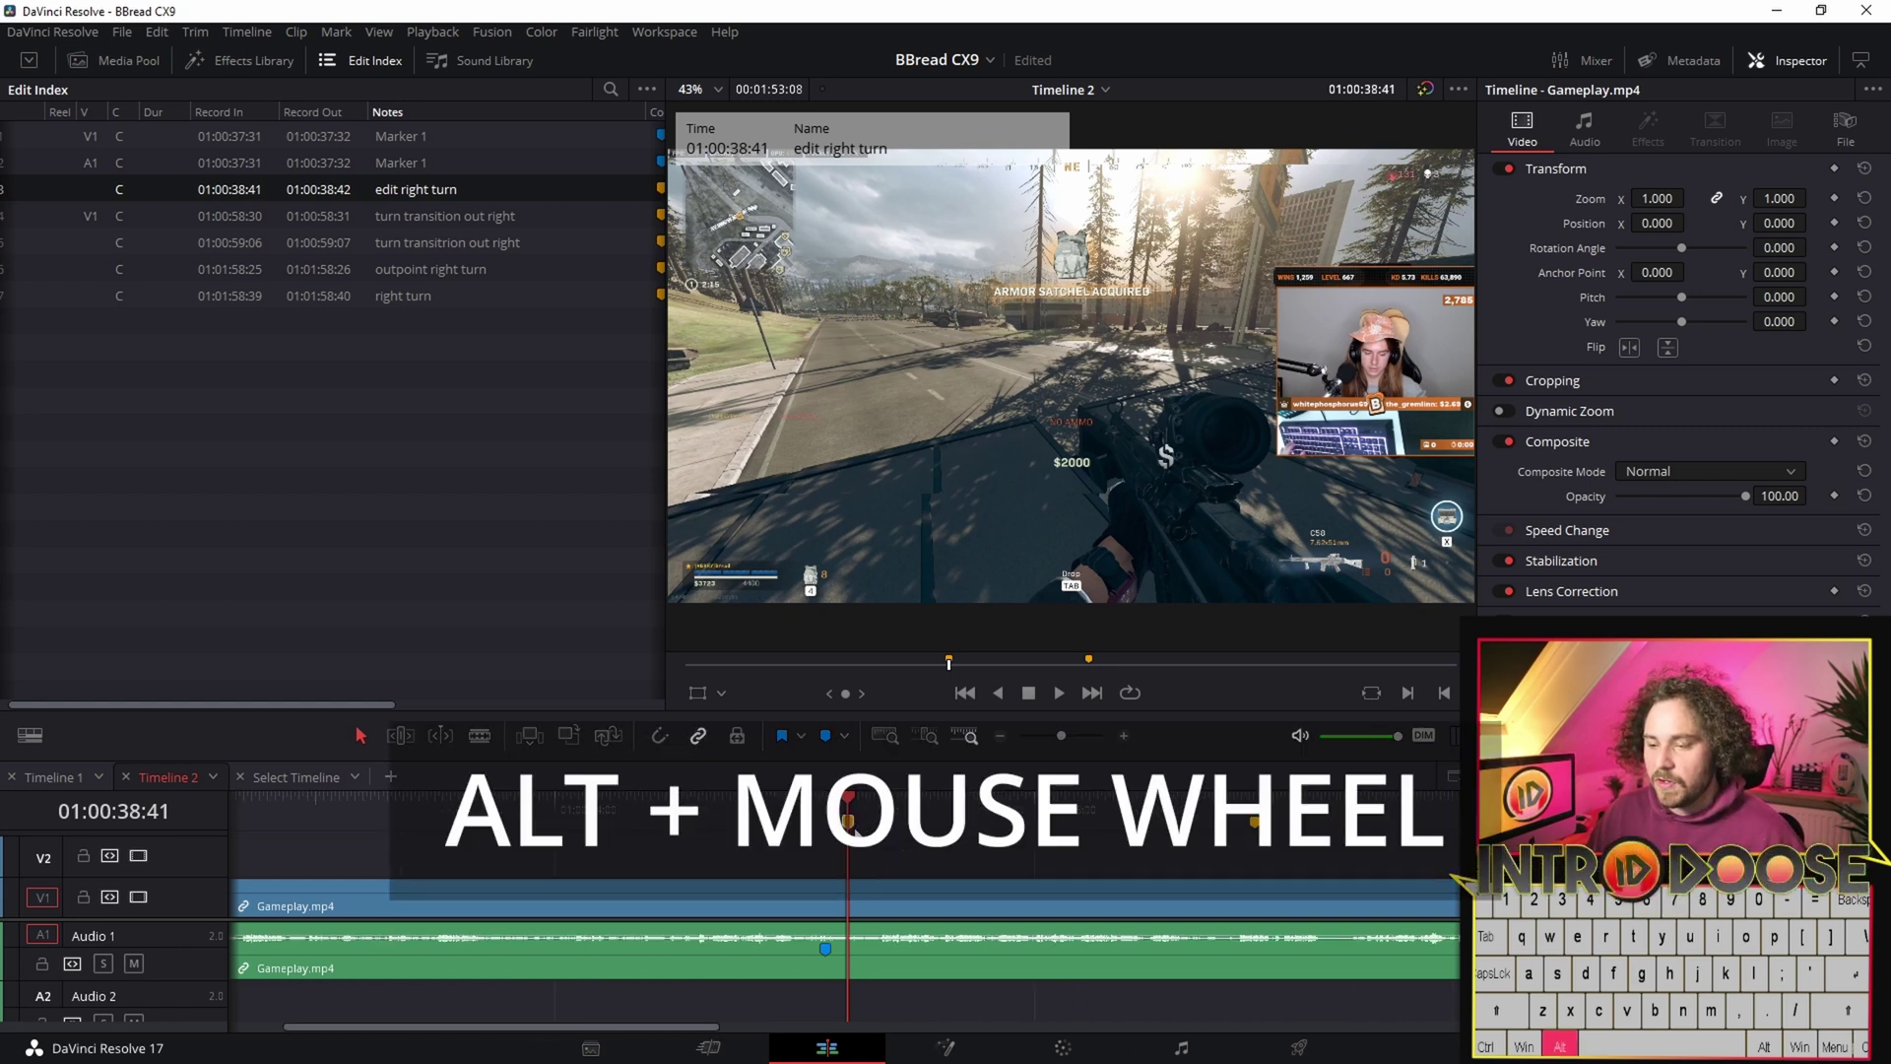
scroll(854, 825, down, 3)
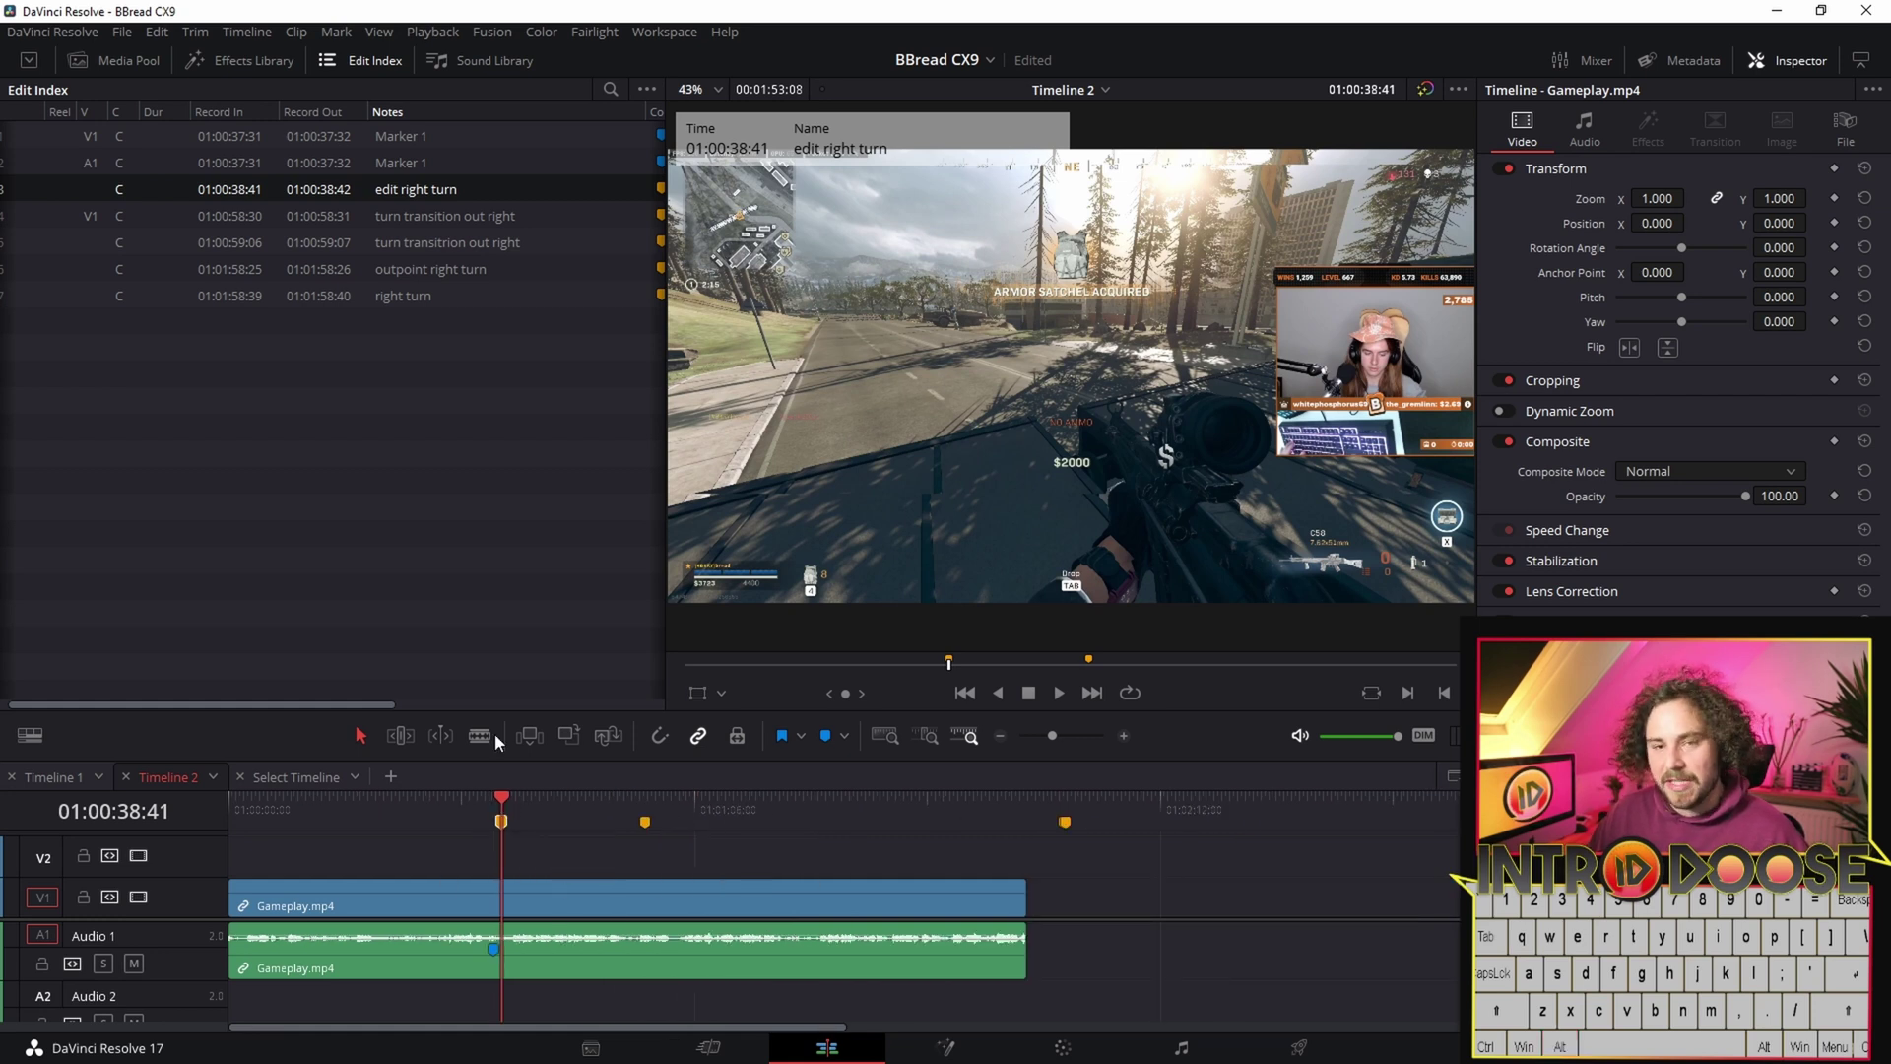
mouse_move(501, 805)
mouse_down()
mouse_move(646, 816)
mouse_move(501, 808)
mouse_up()
scroll(532, 836, up, 2)
scroll(537, 835, down, 2)
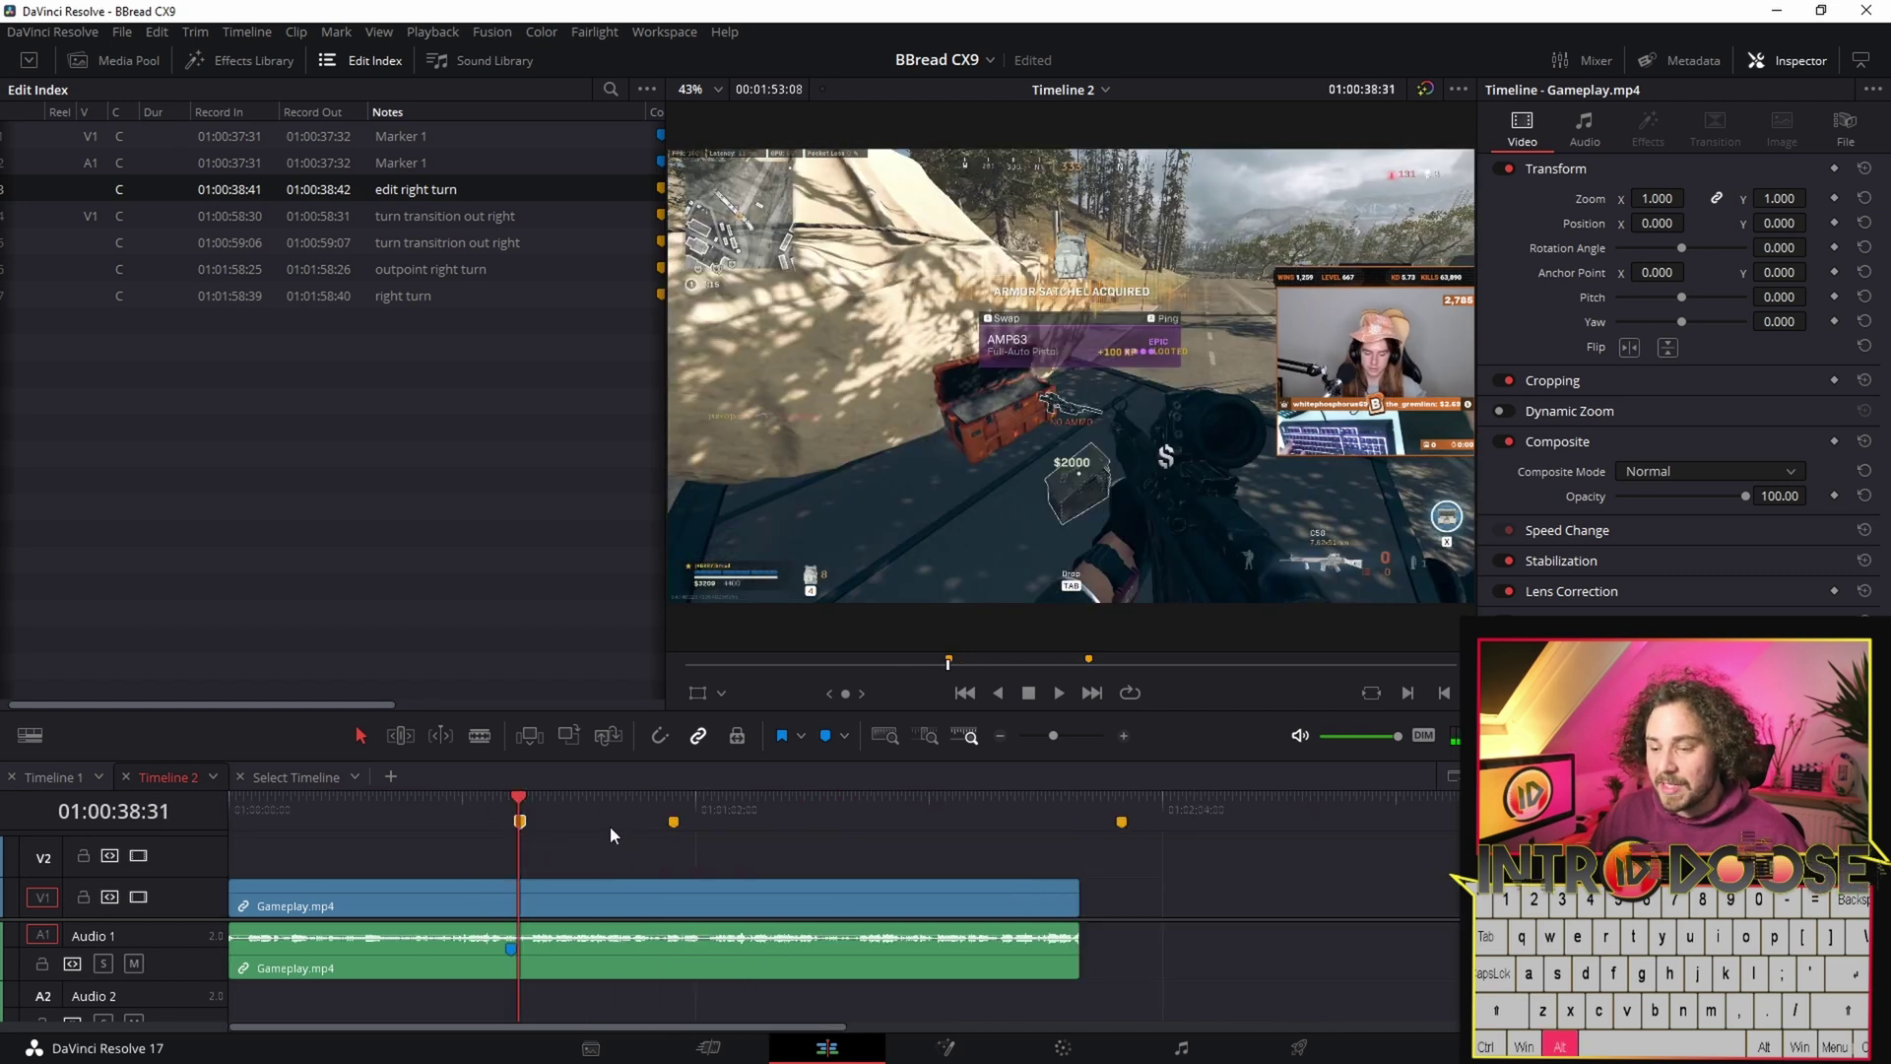
key(shift+Down)
scroll(538, 802, up, 2)
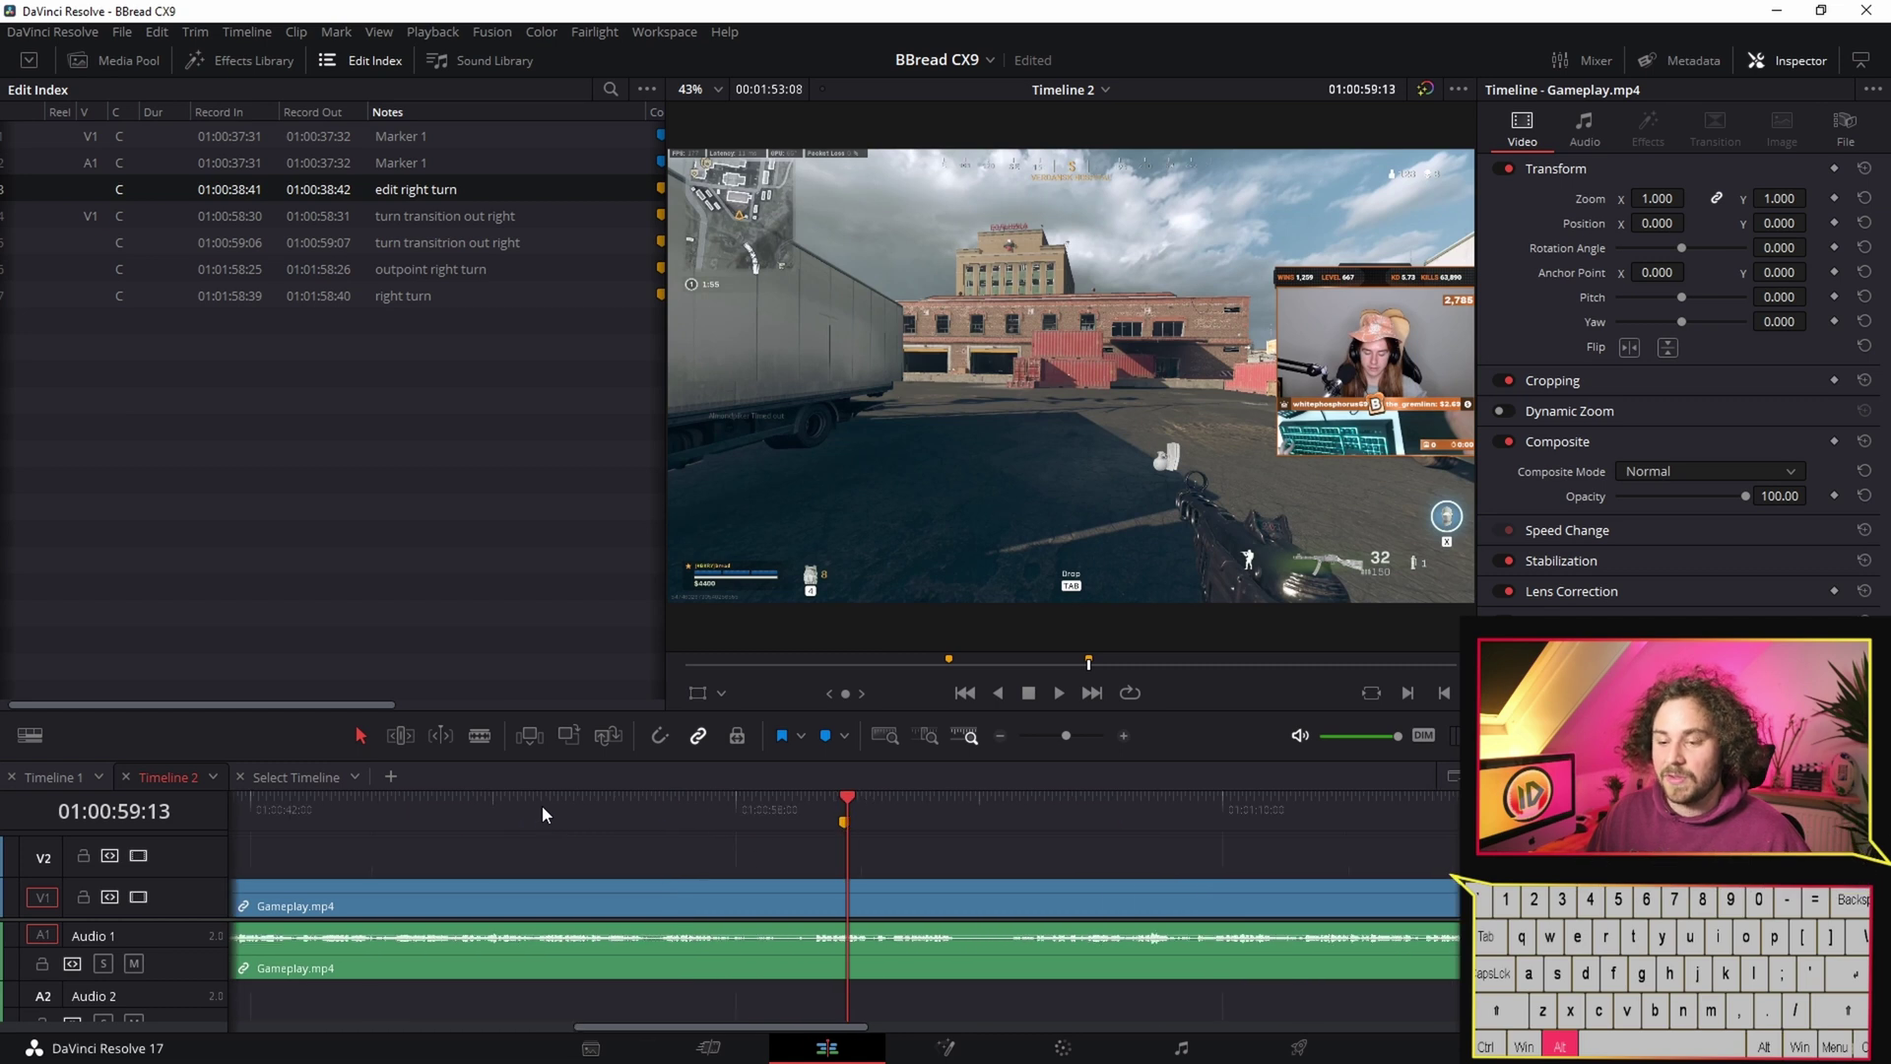
click(522, 803)
scroll(522, 798, up, 2)
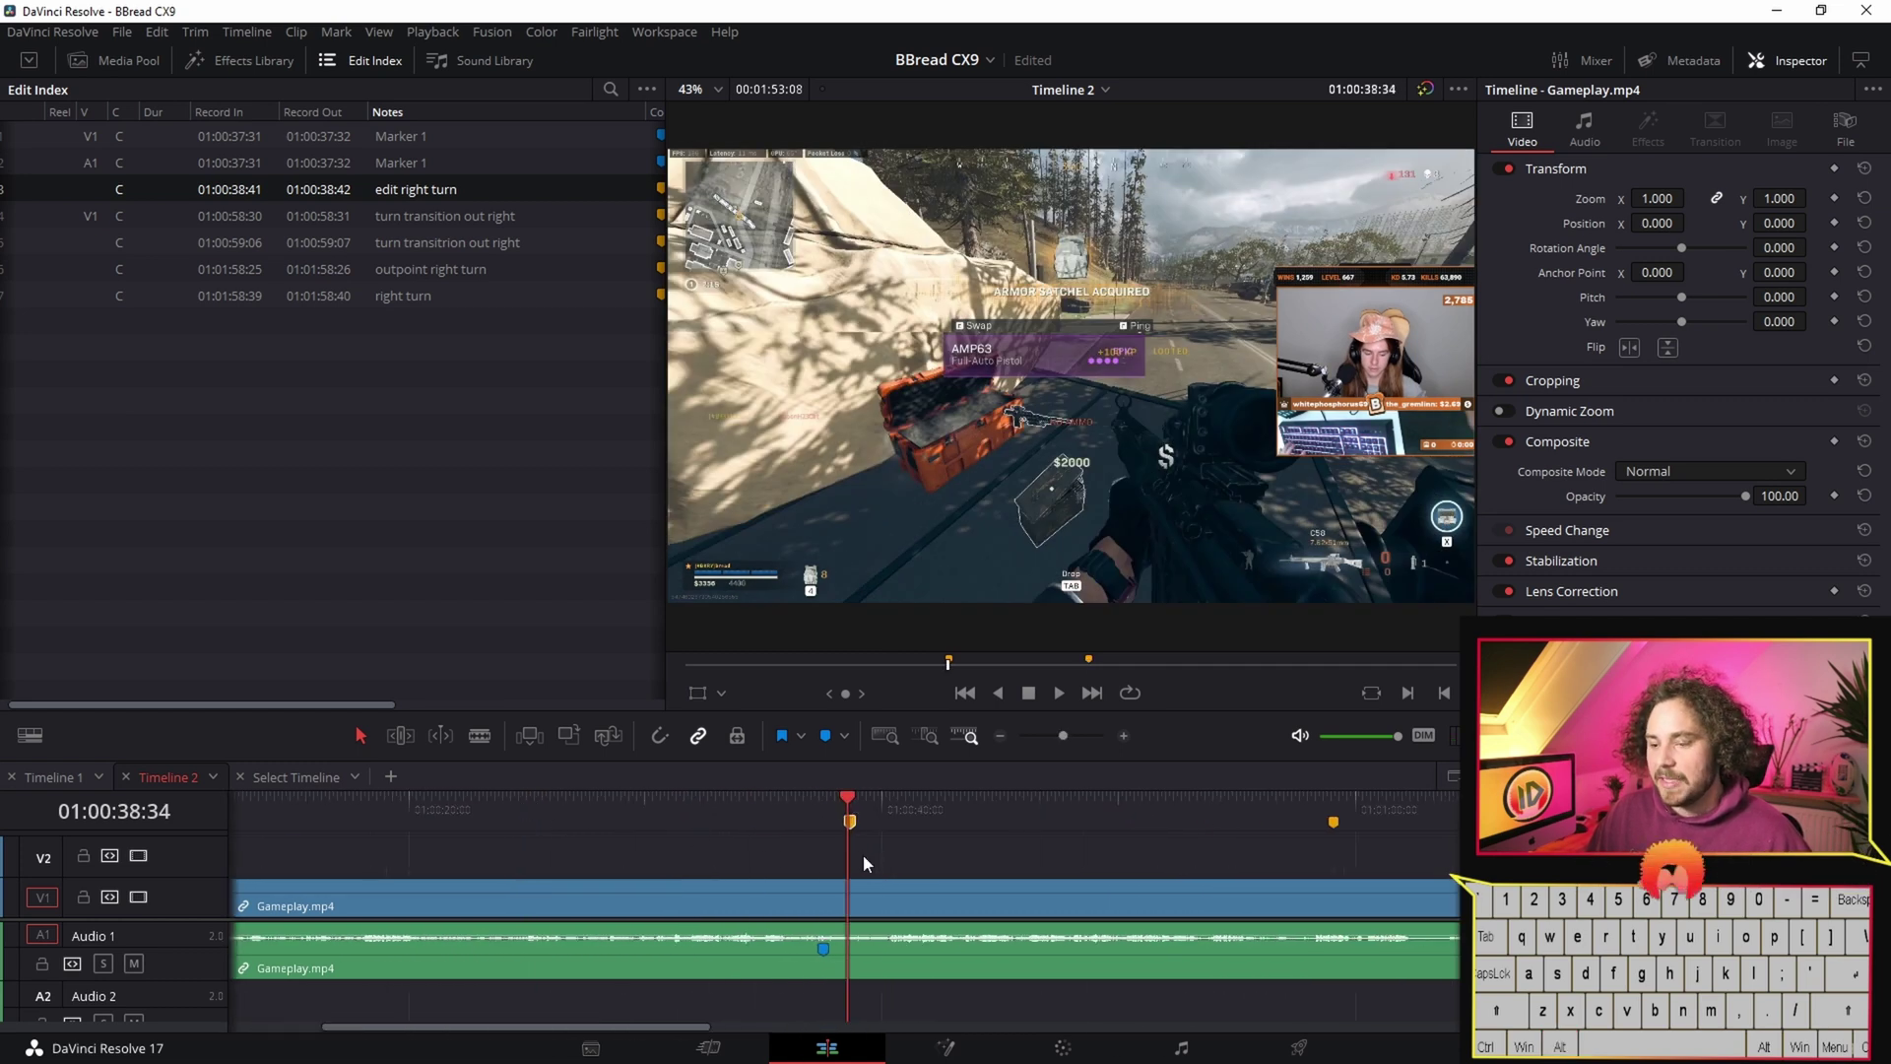
mouse_move(862, 854)
mouse_down()
mouse_move(495, 849)
mouse_move(416, 867)
mouse_move(668, 872)
mouse_move(459, 872)
mouse_move(593, 871)
mouse_up()
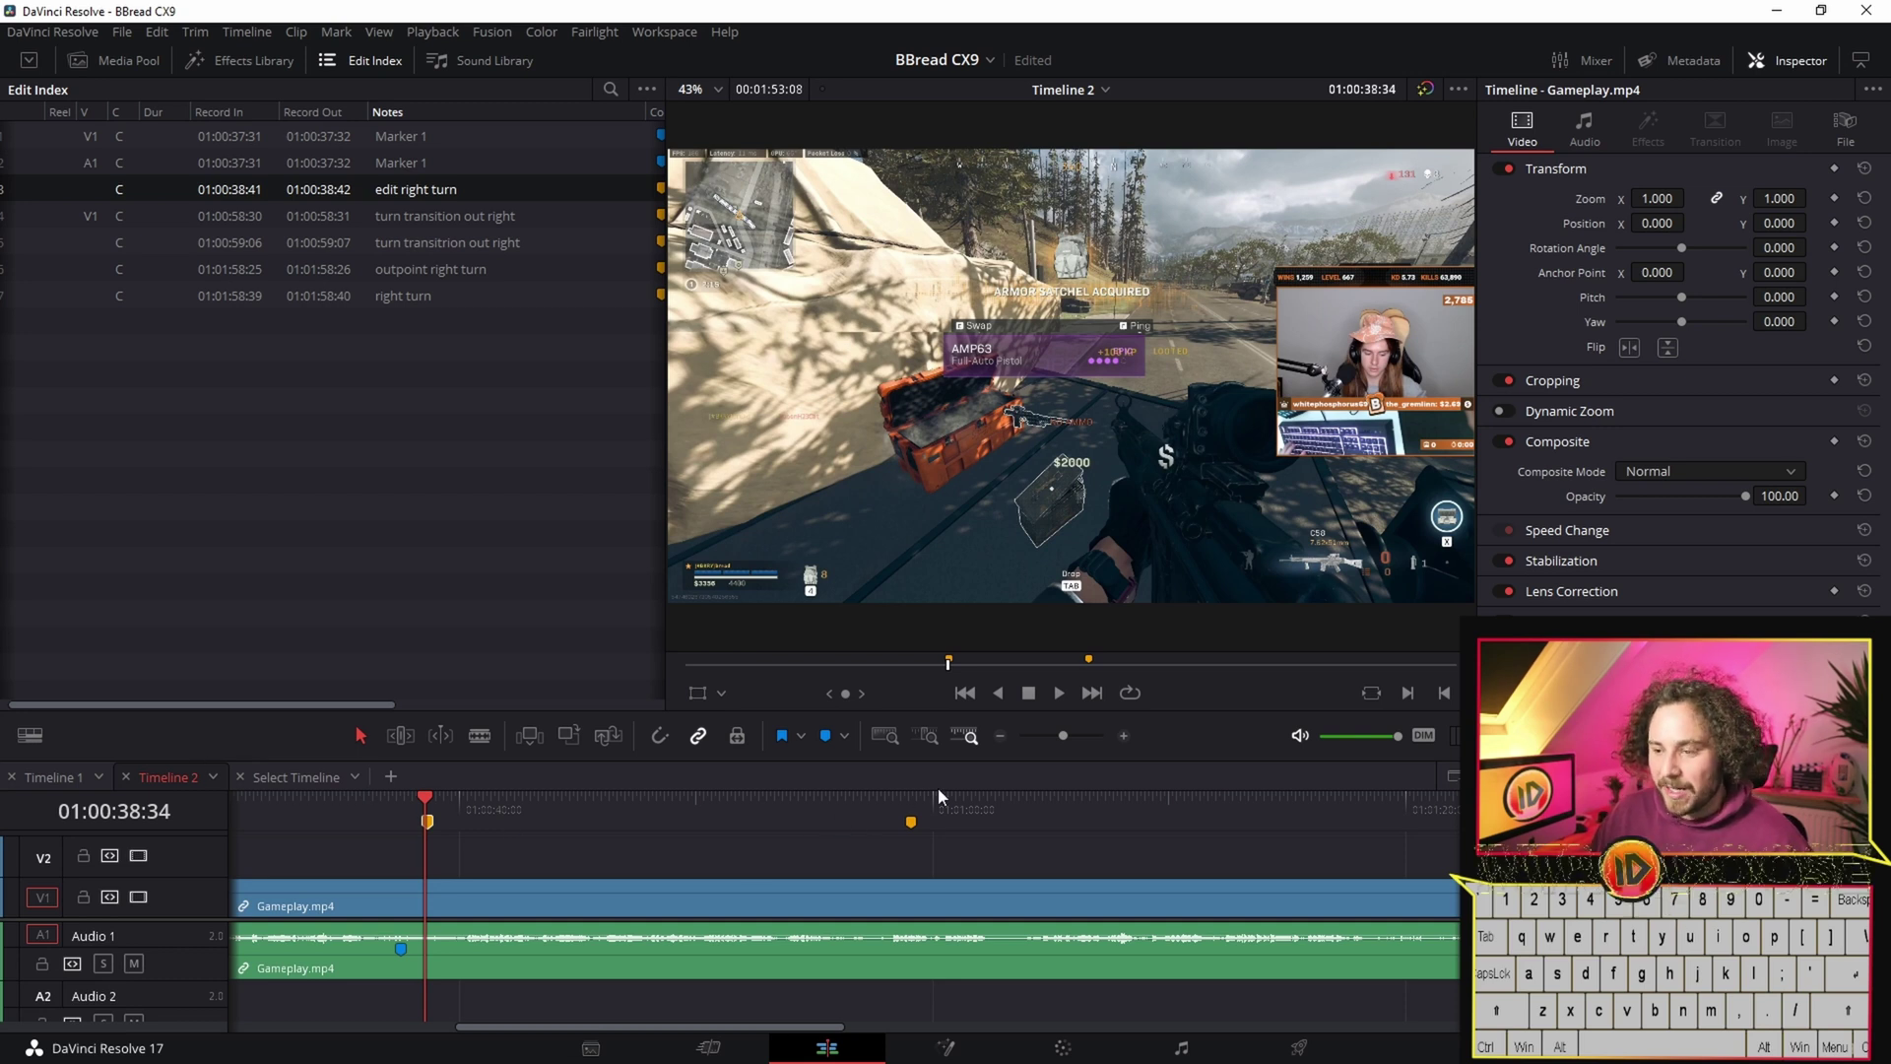
- Toggle the playhead between the two markers and zoom out to see the clip end
click(911, 800)
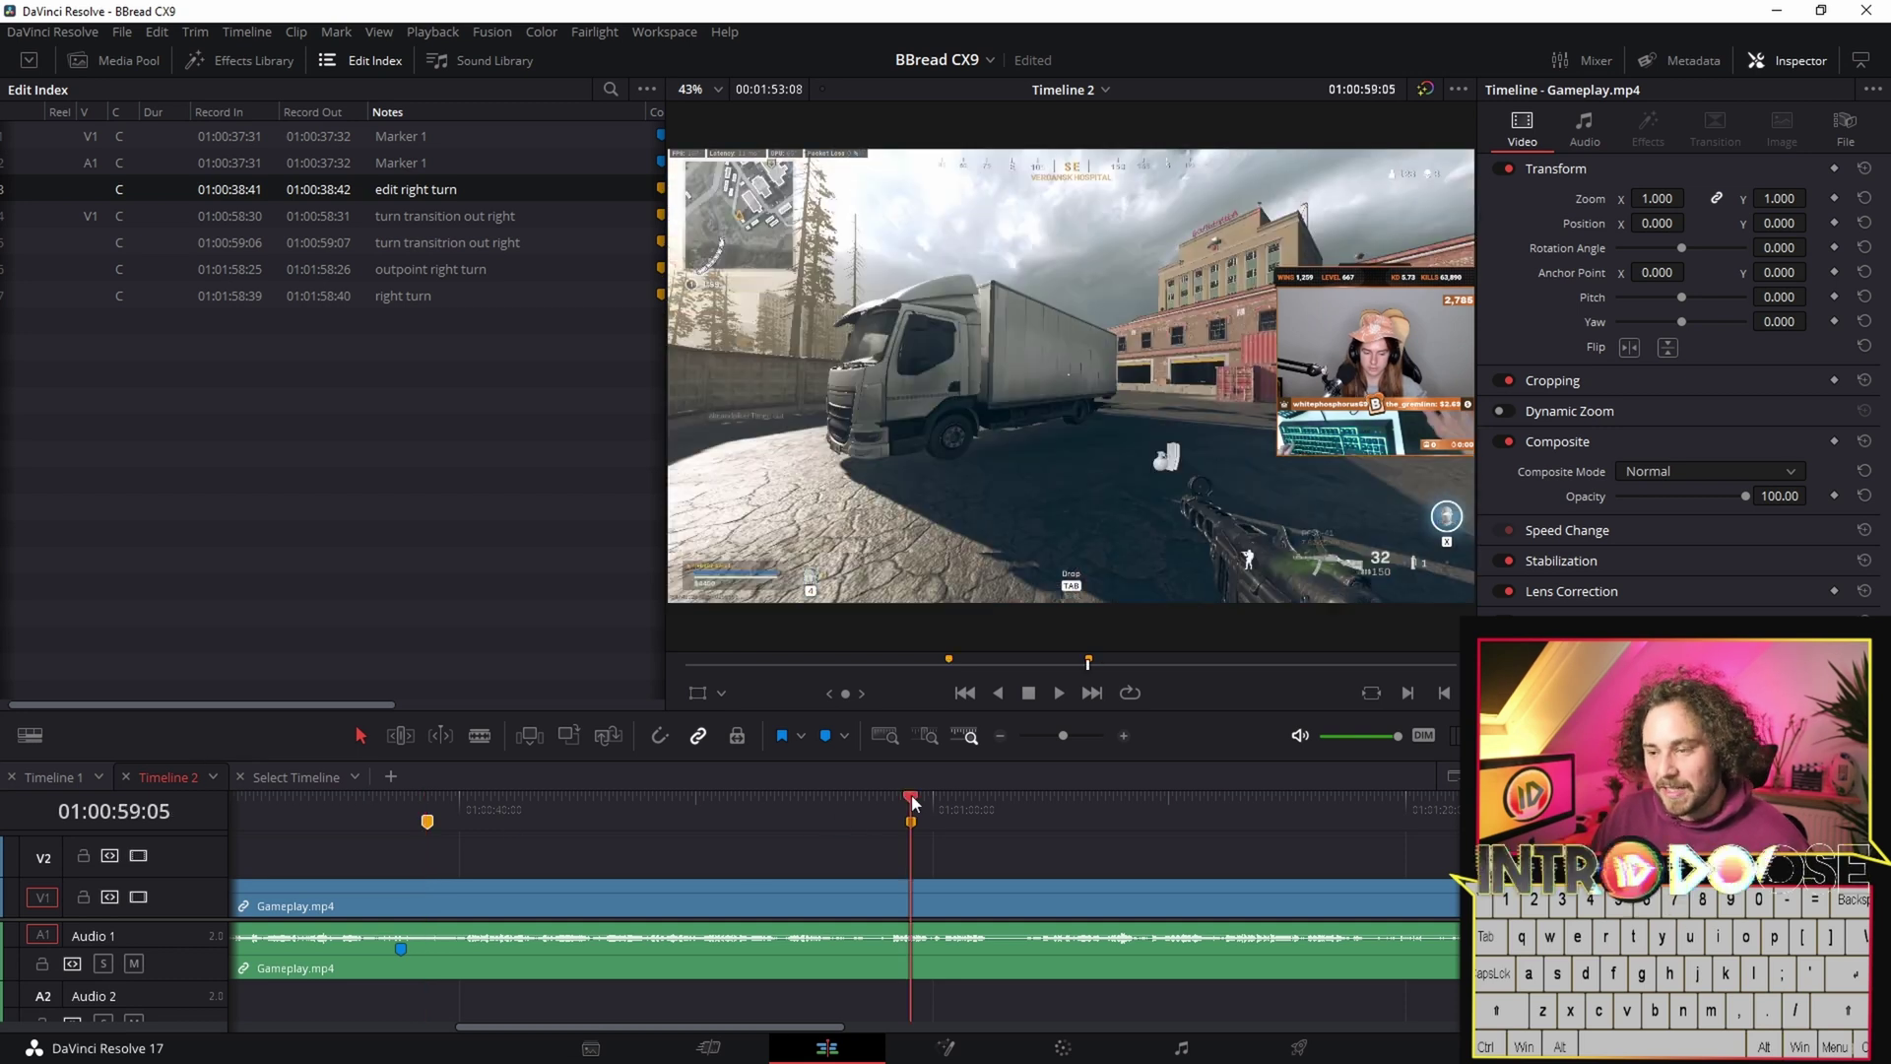
click(422, 800)
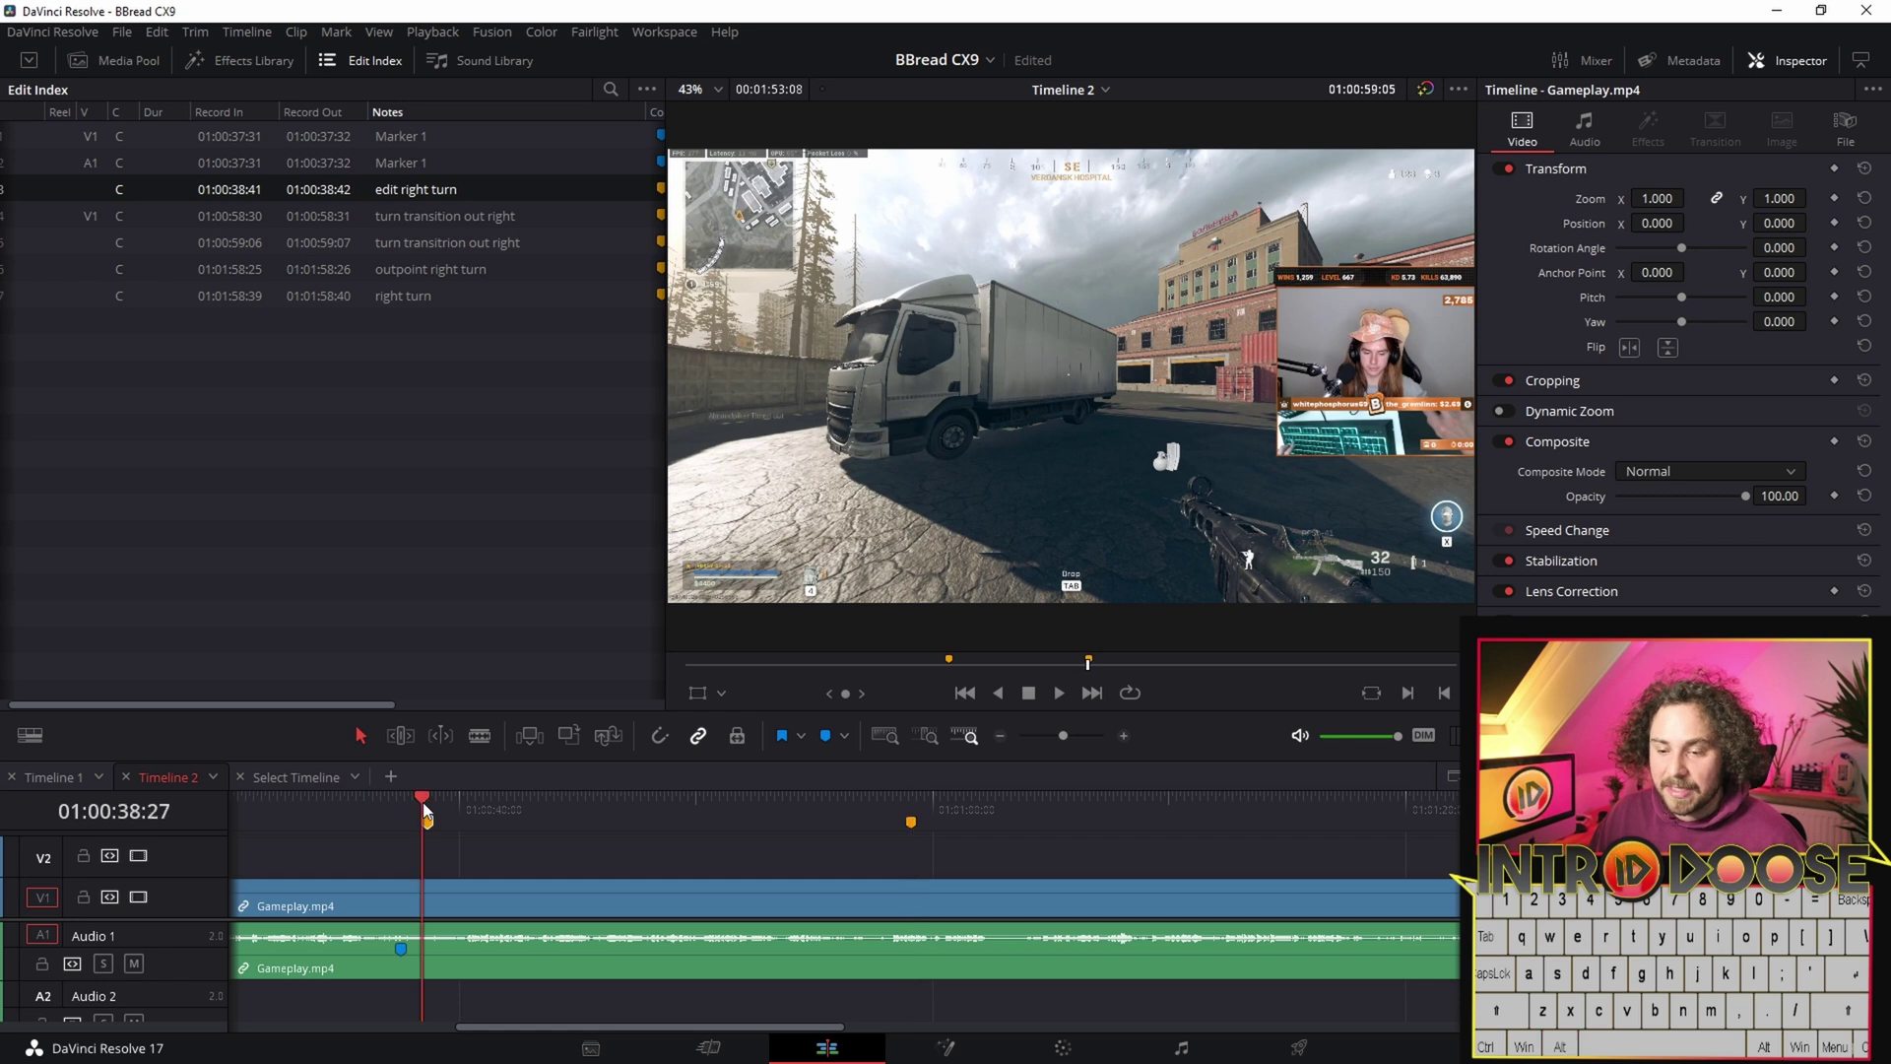
click(912, 814)
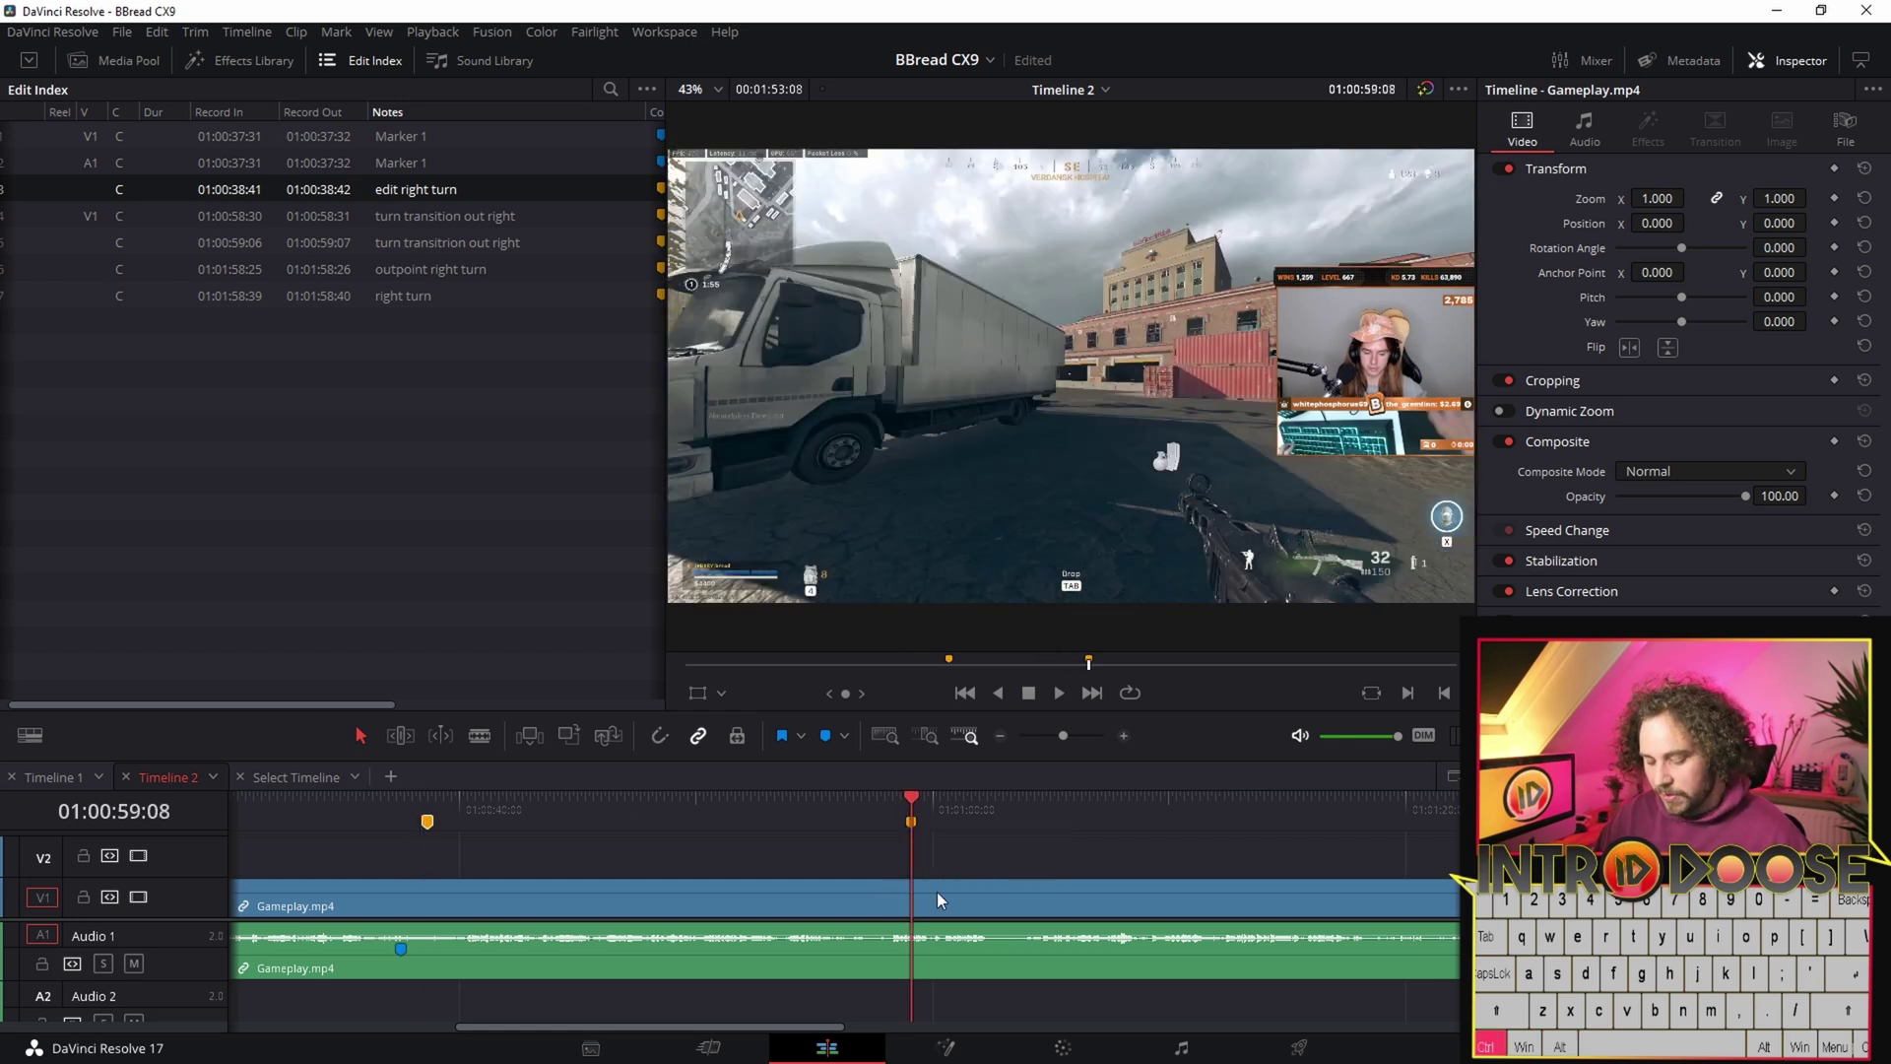
key(ctrl+minus)
key(ctrl+minus)
key(ctrl+minus)
key(ctrl+equal)
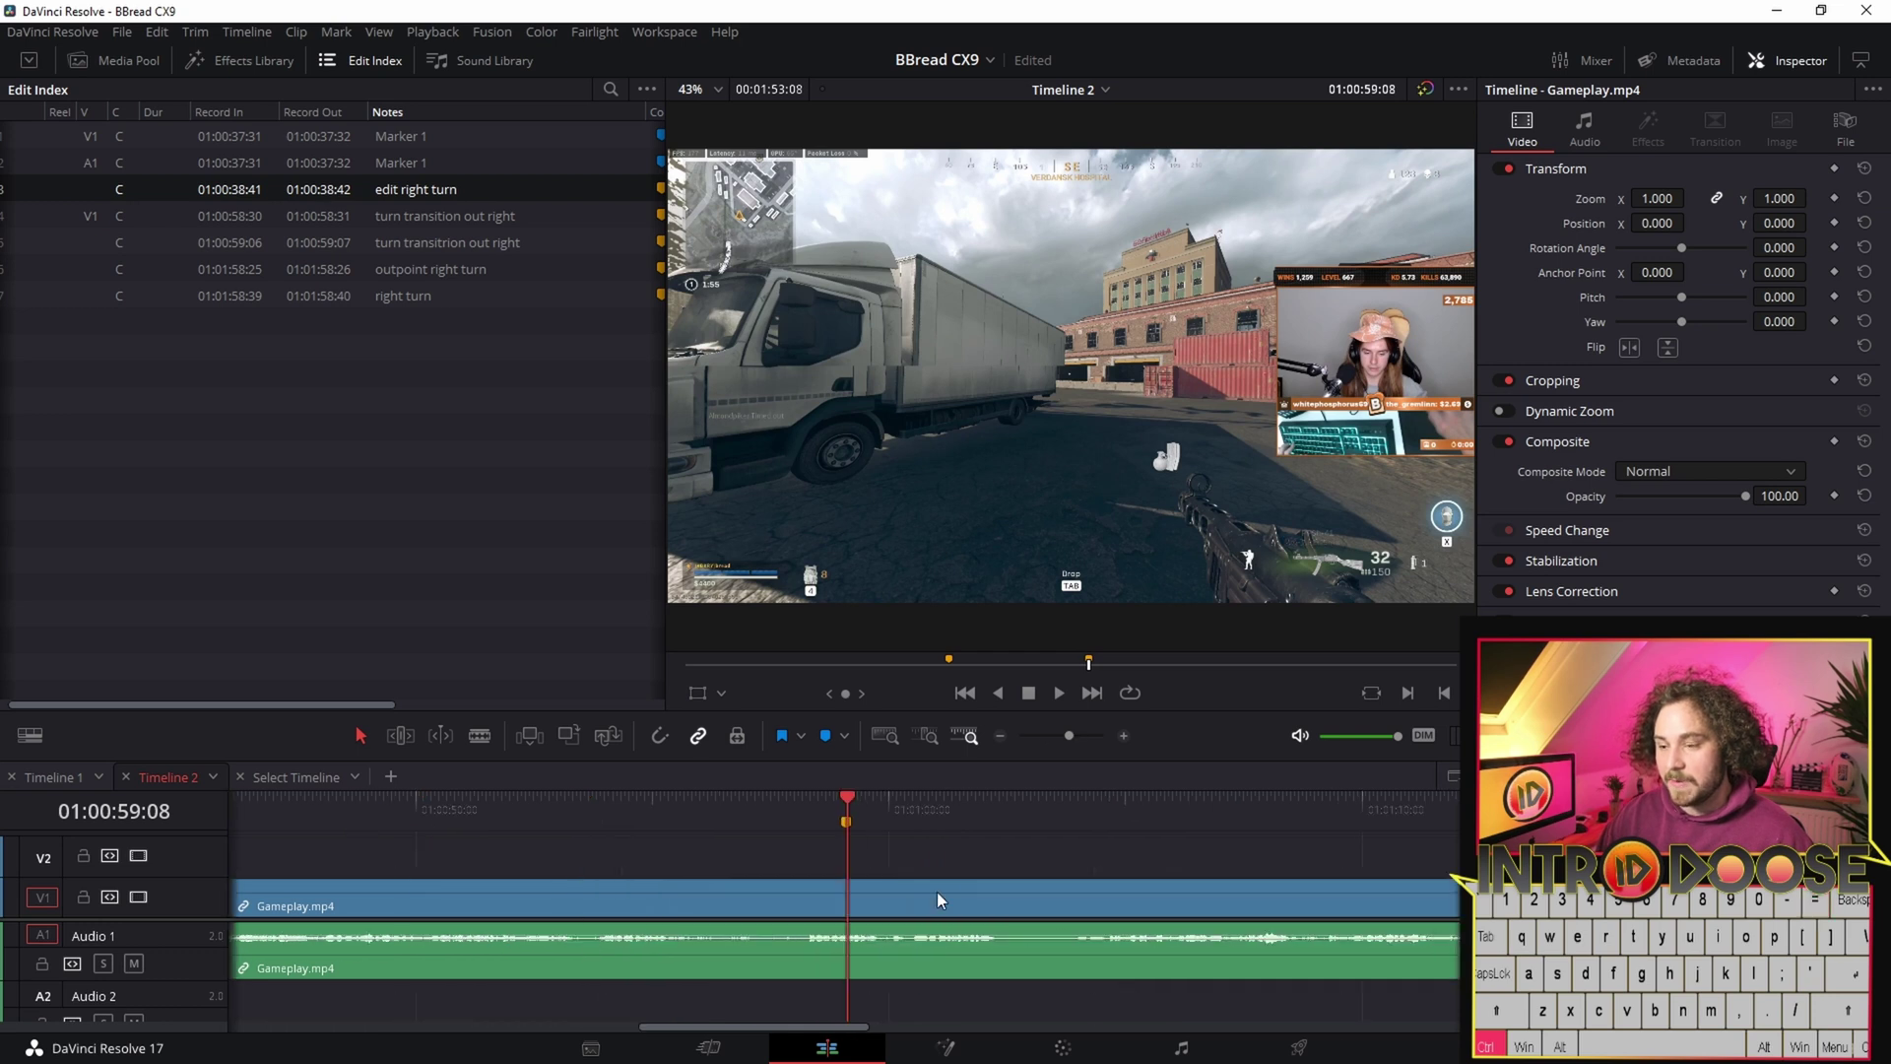
key(ctrl+minus)
key(ctrl+equal)
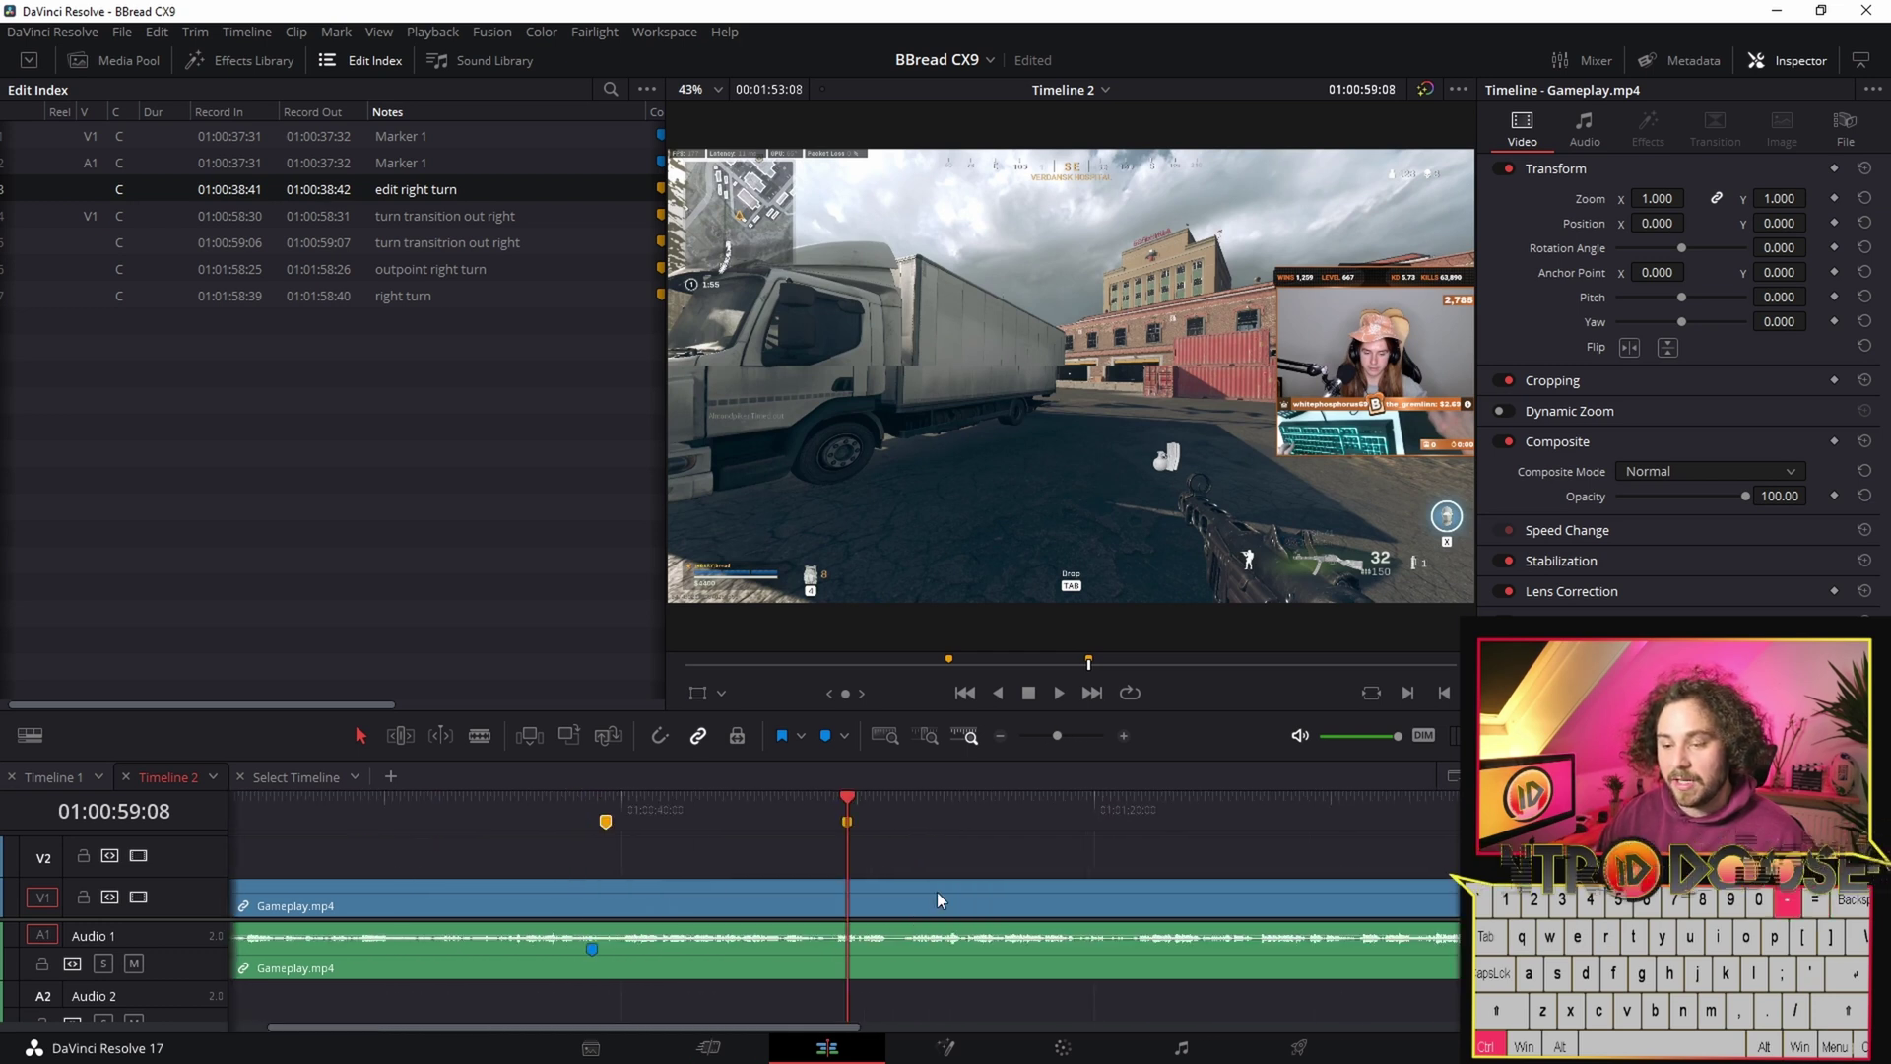
key(ctrl+minus)
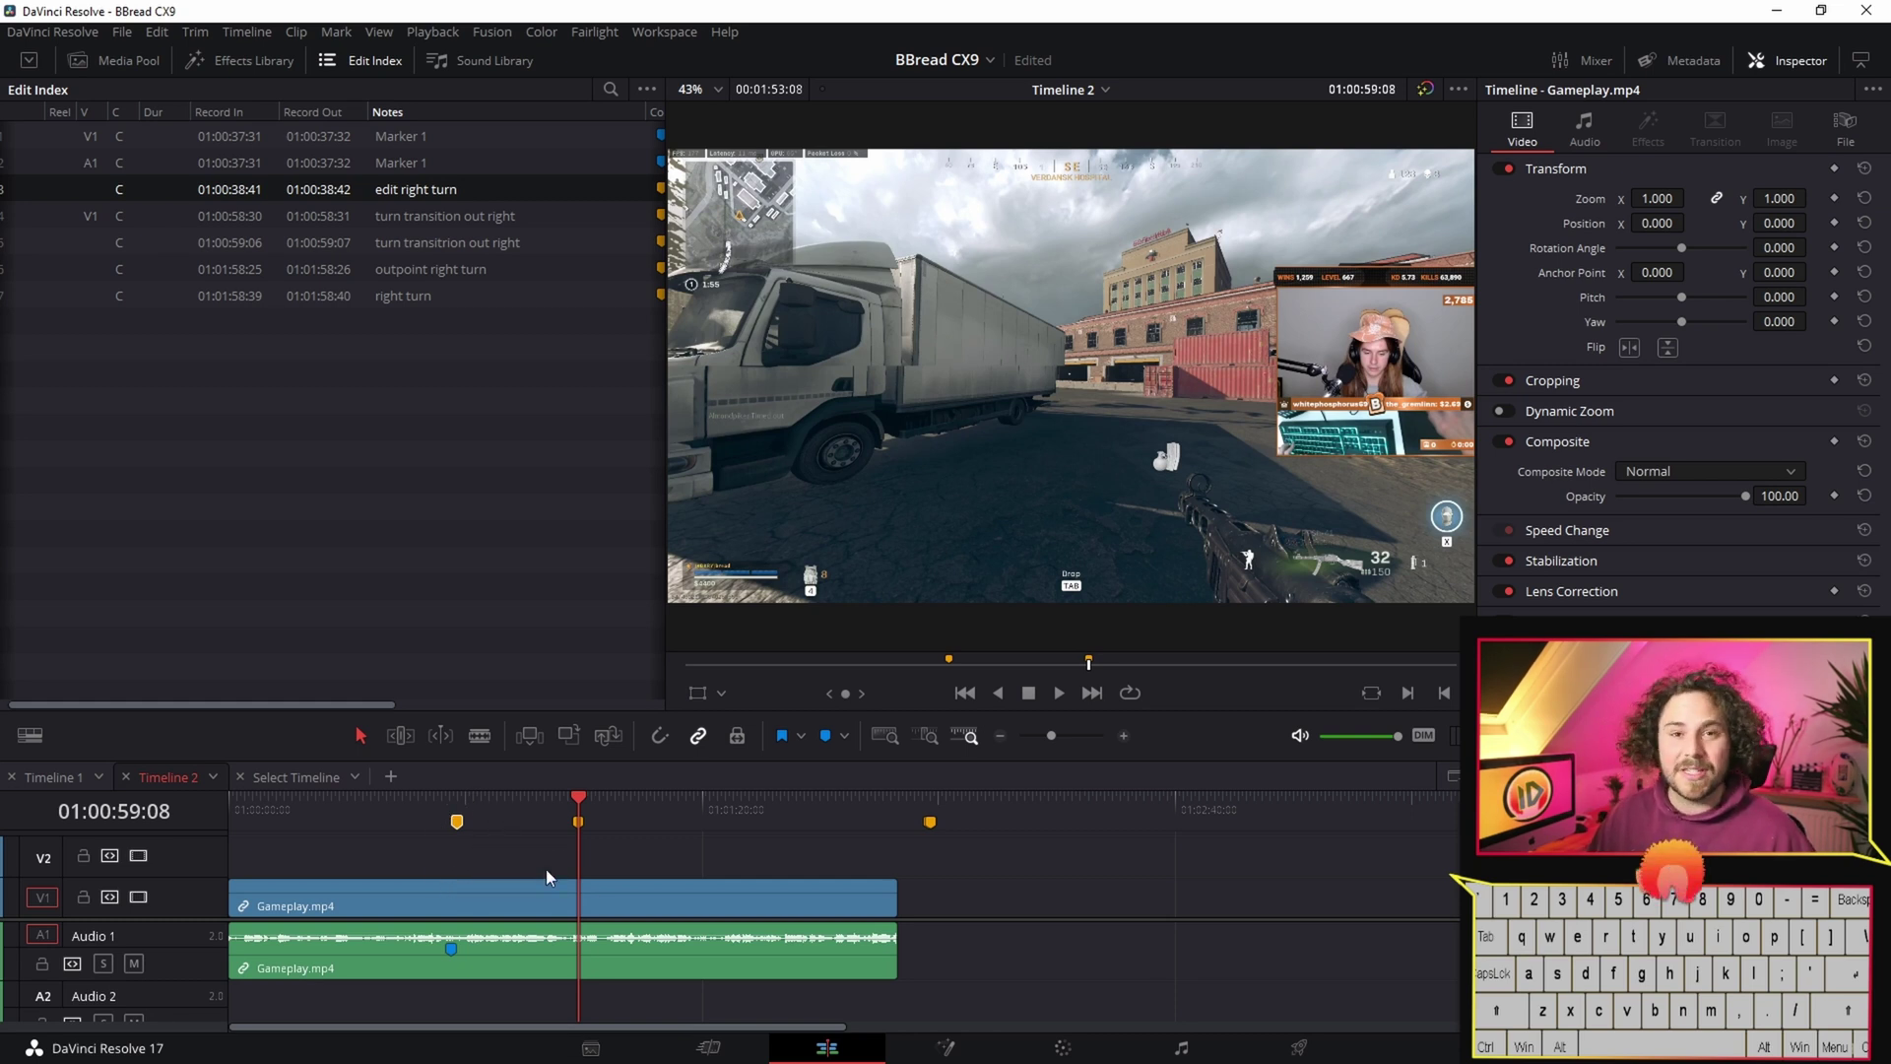
- Preview the earlier marker's frame, leaving the playhead at 01:00:39:04
alt+scroll(469, 857, up, 3)
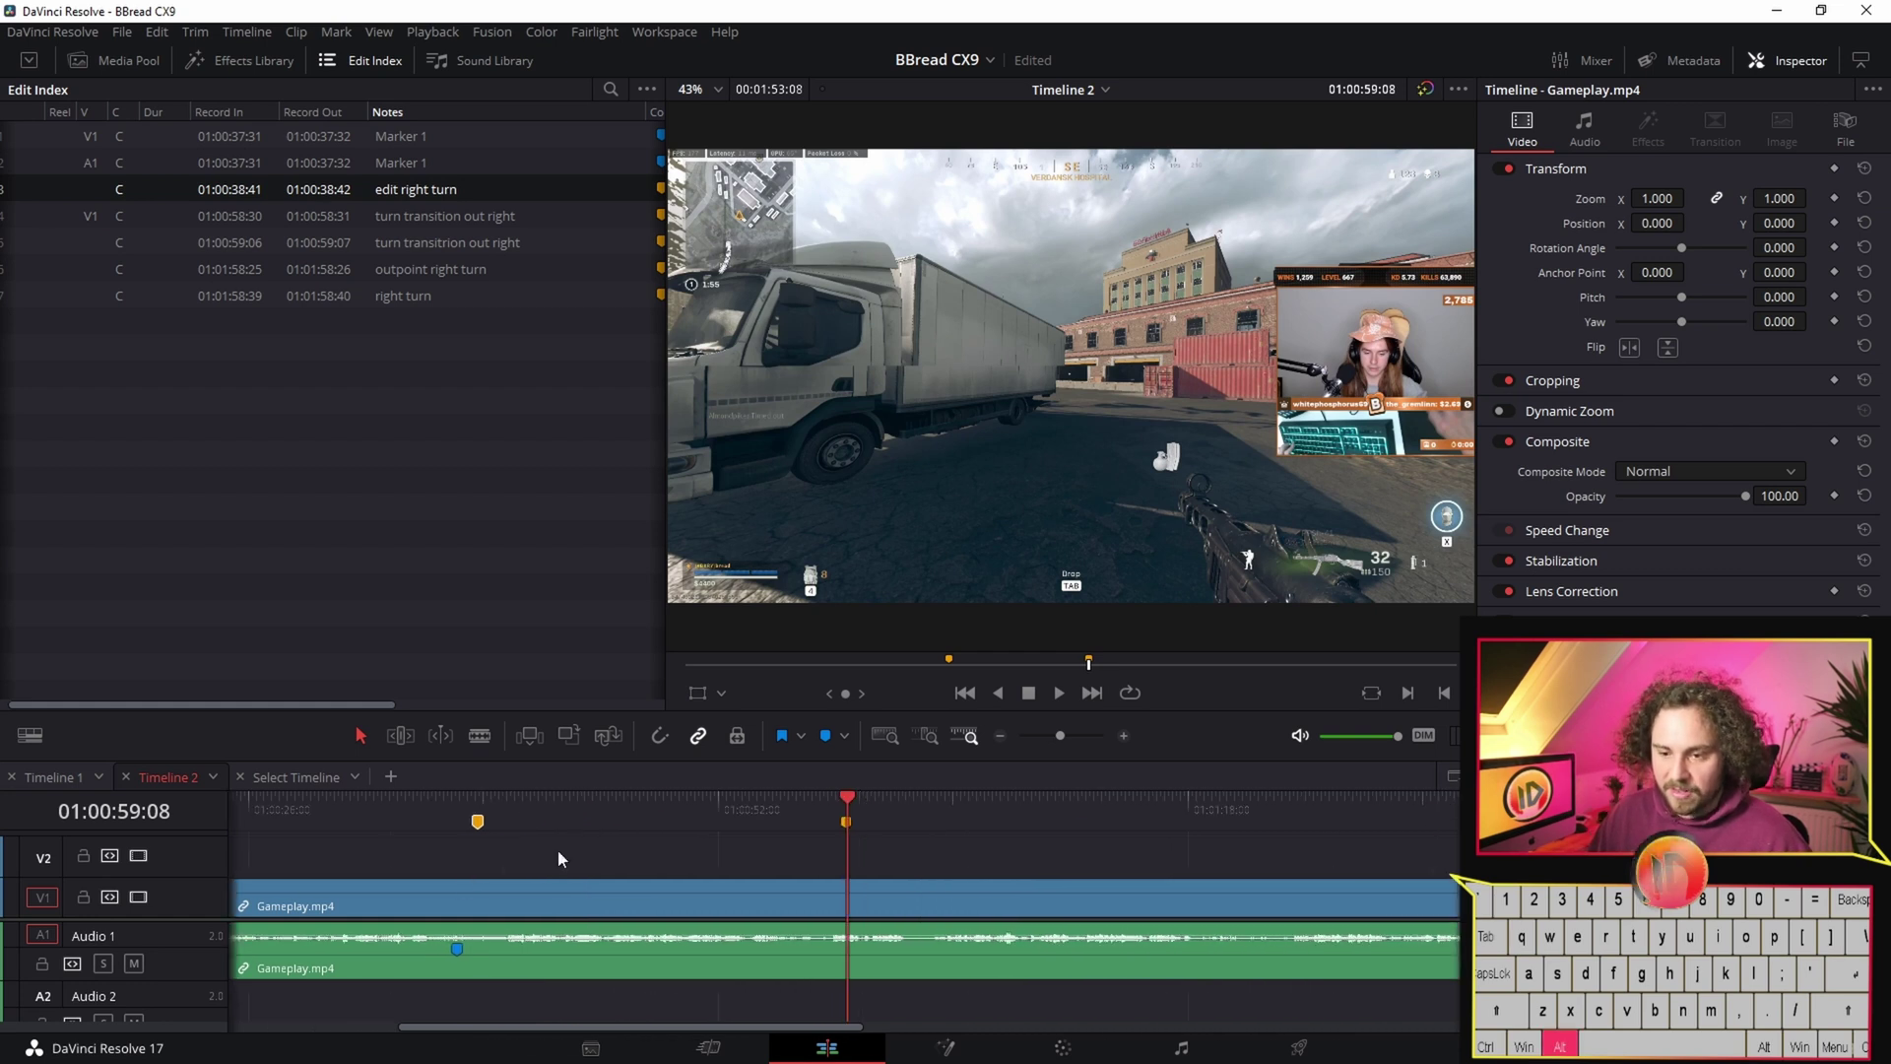
alt+scroll(541, 871, down, 1)
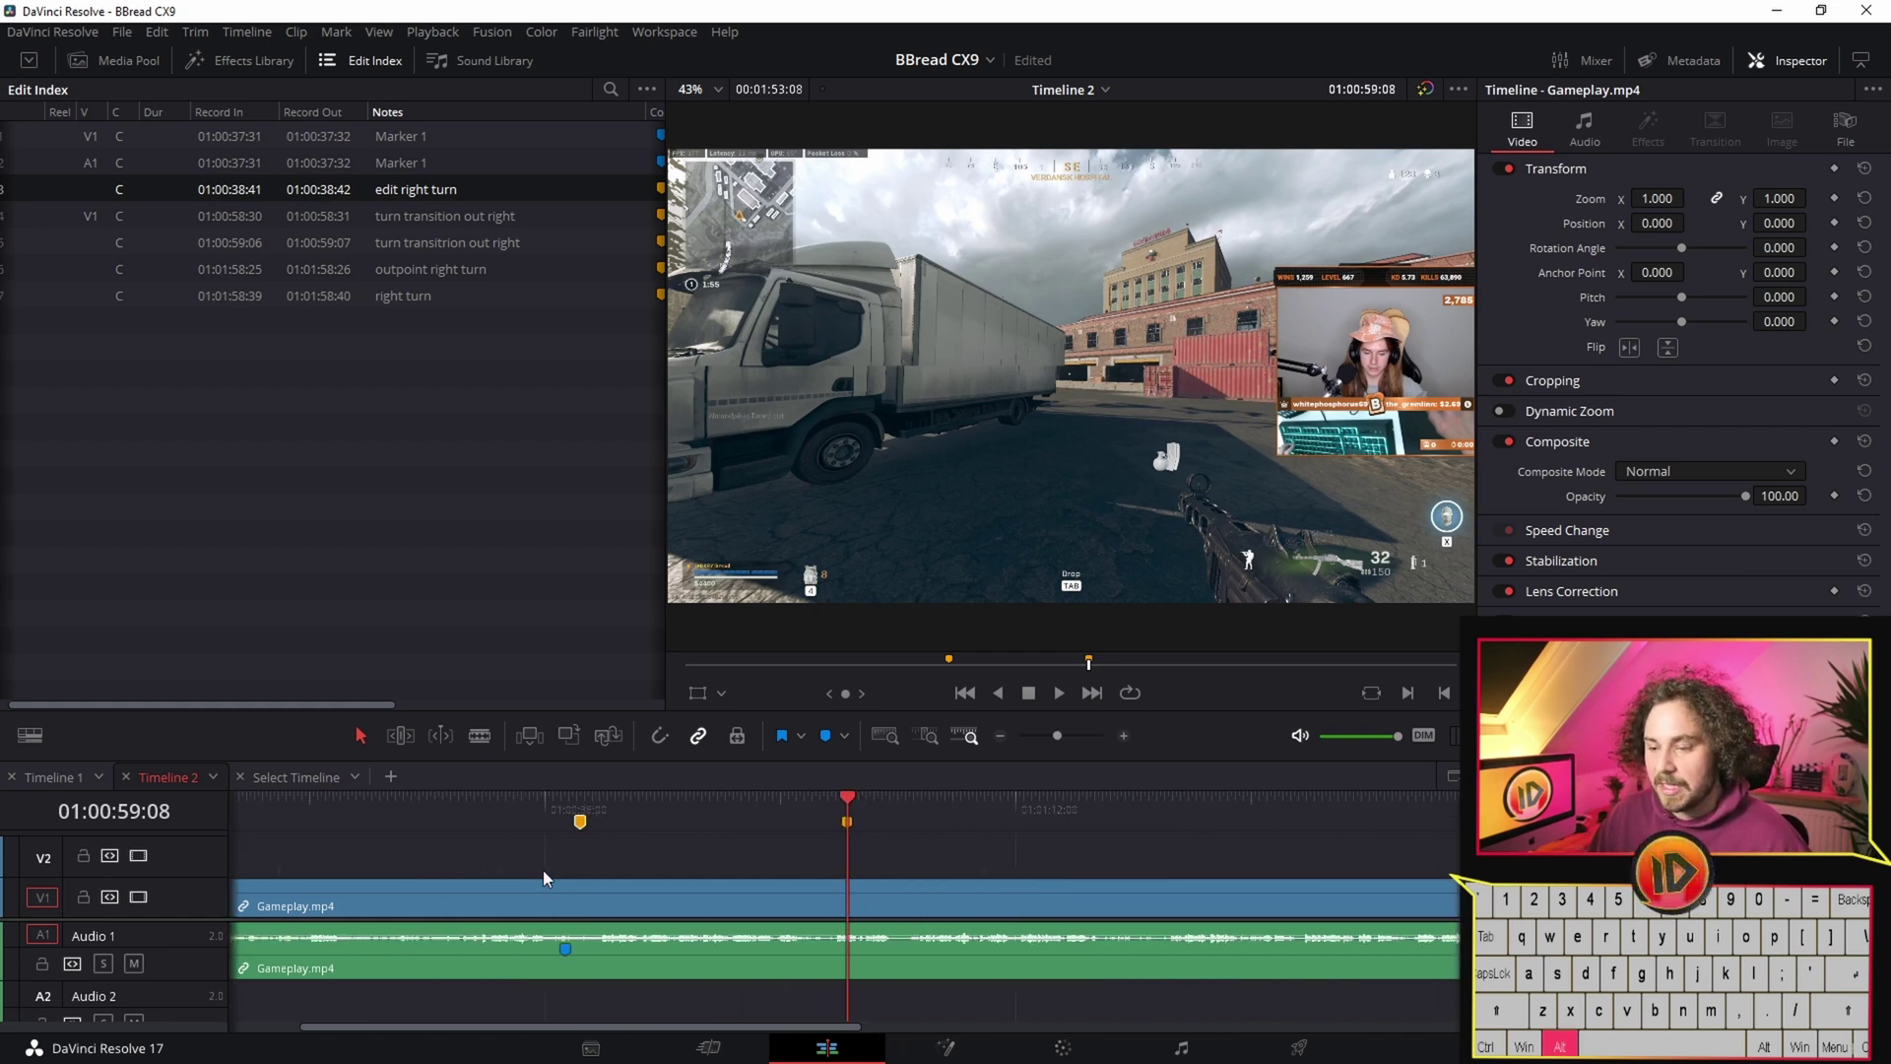
click(578, 818)
click(847, 795)
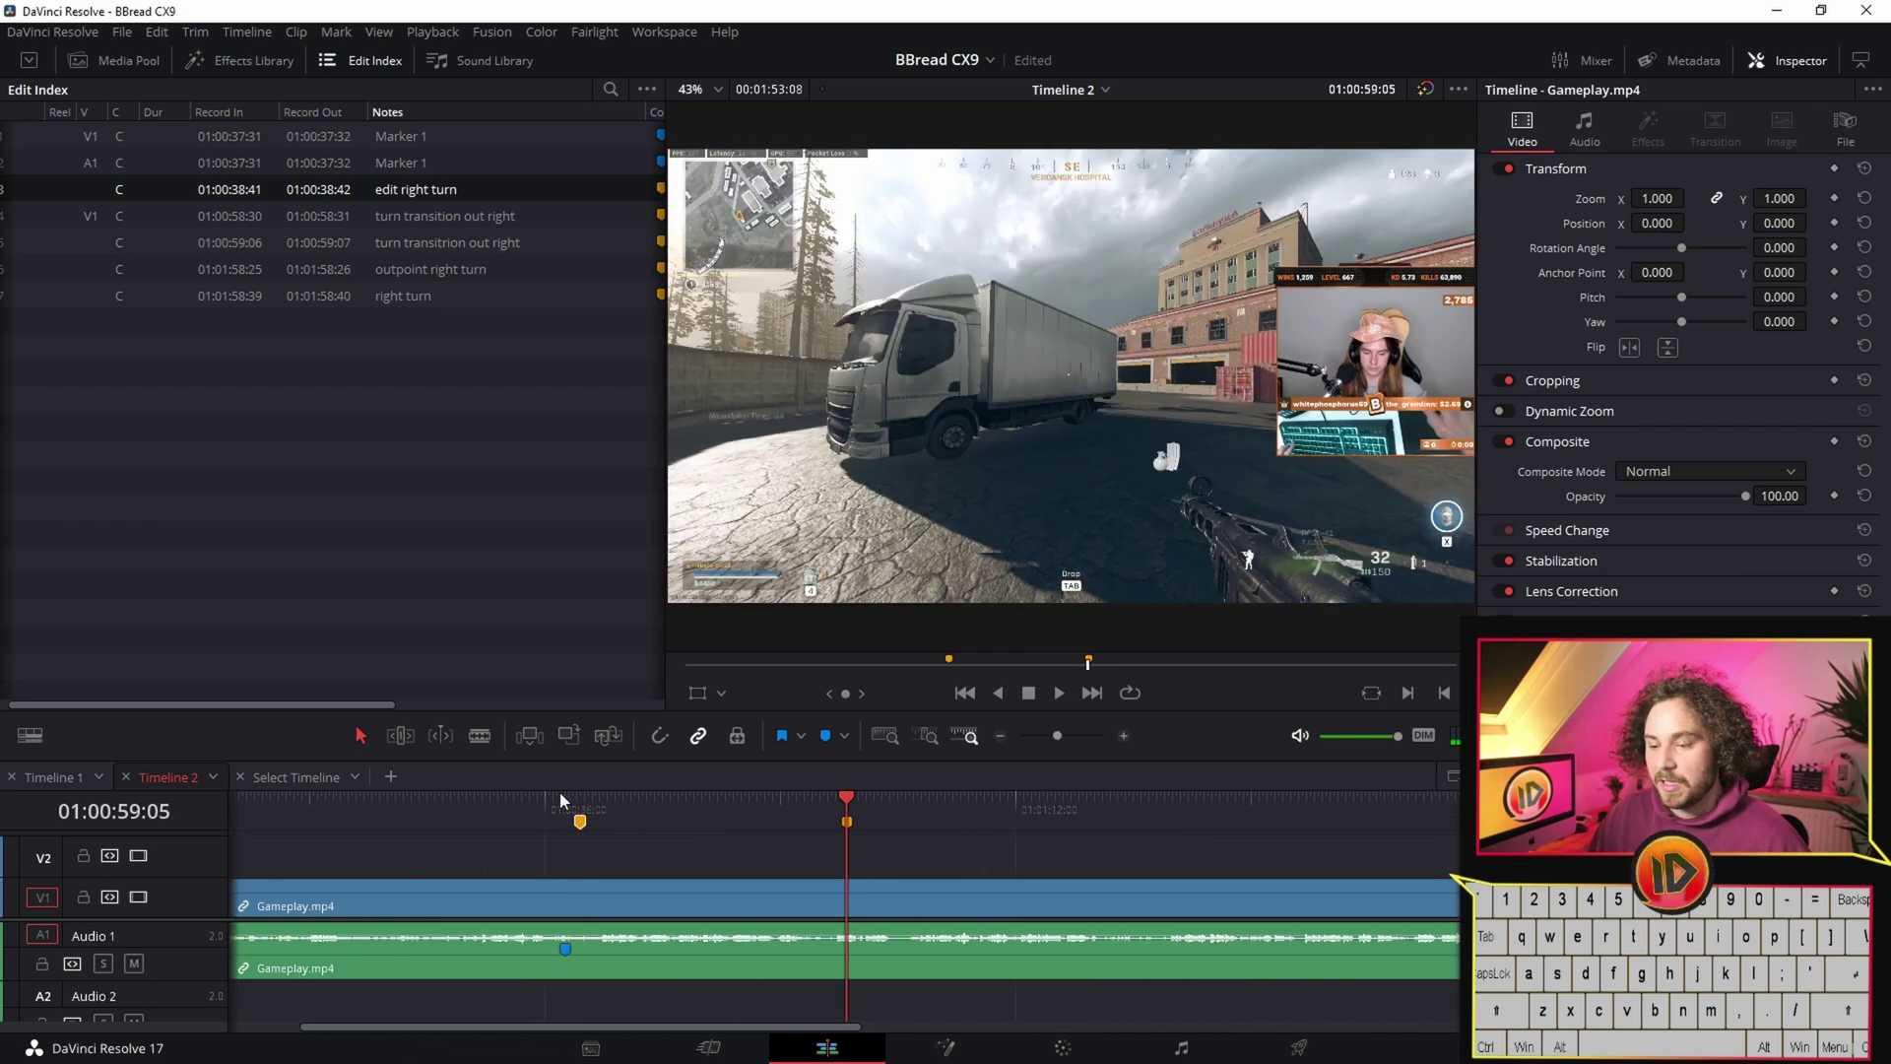
click(588, 795)
- Step through the Edit Index marker rows, parking the playhead at 01:00:38:44 on 'edit right turn'
alt+scroll(588, 794, up, 2)
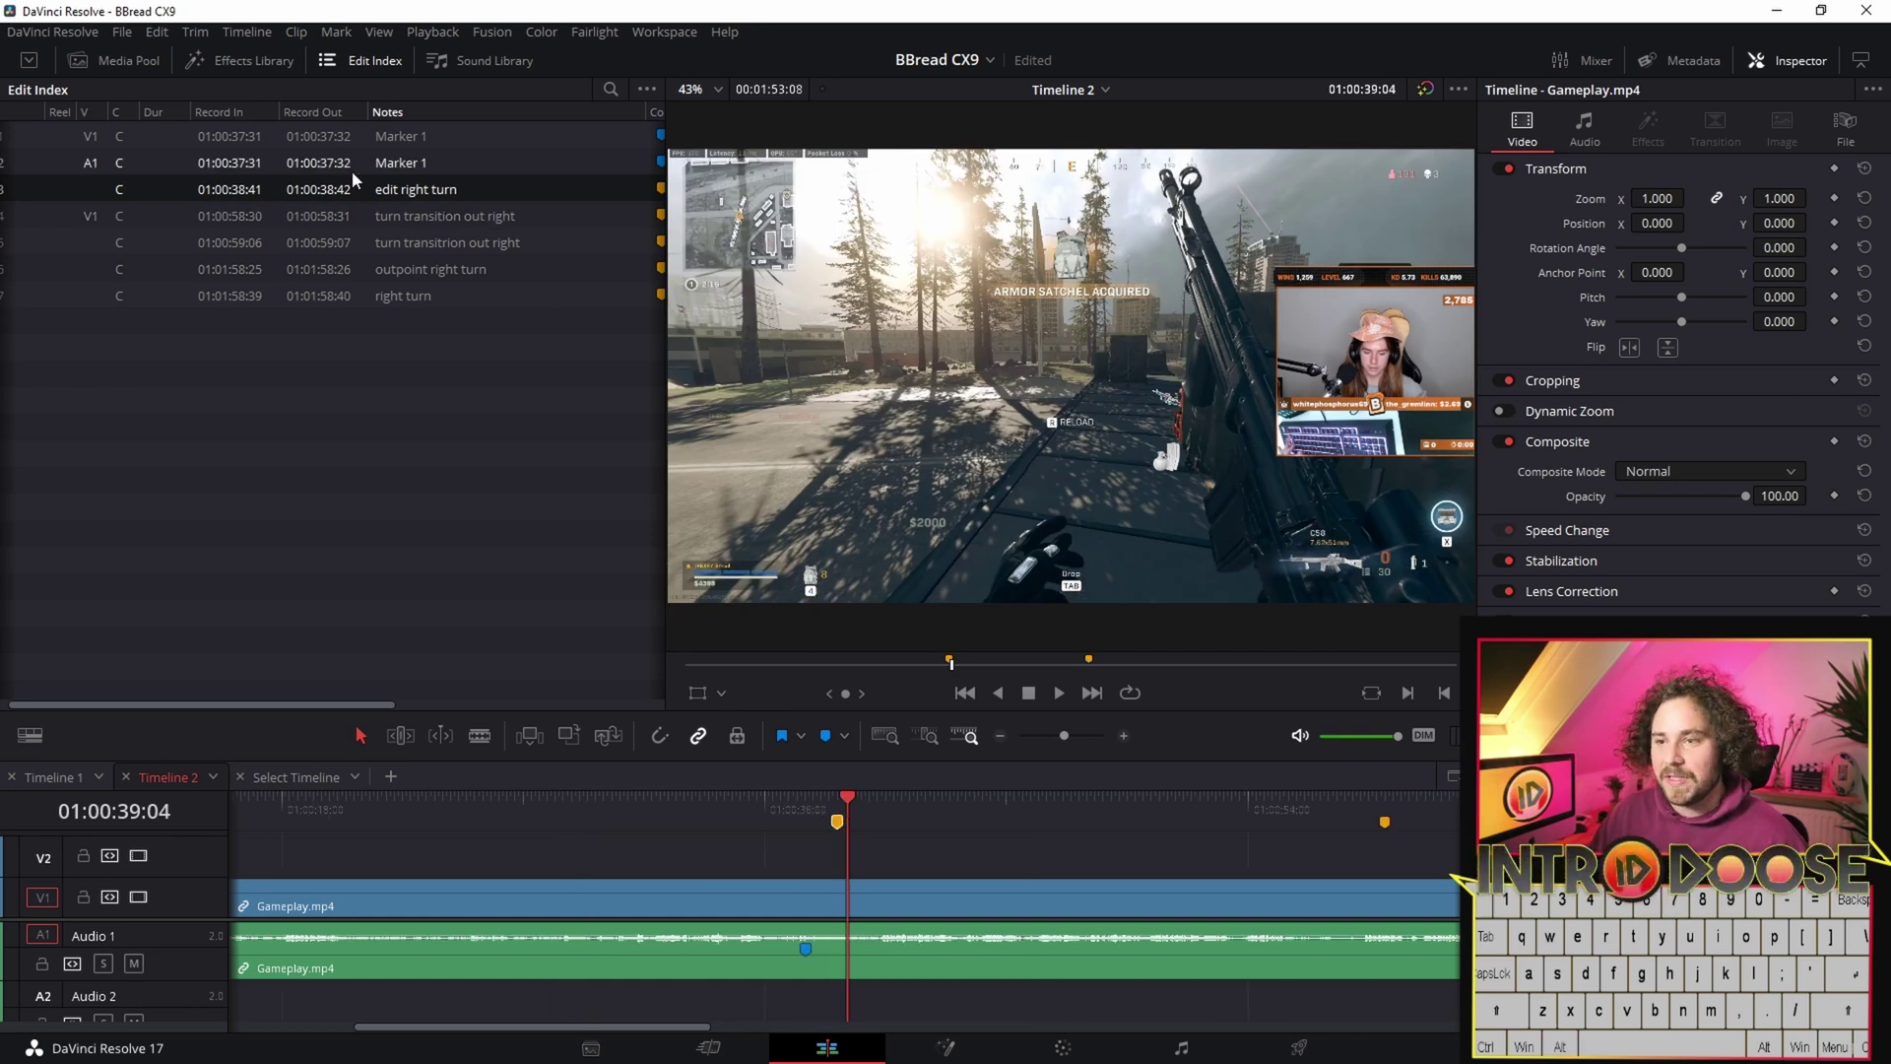
click(394, 227)
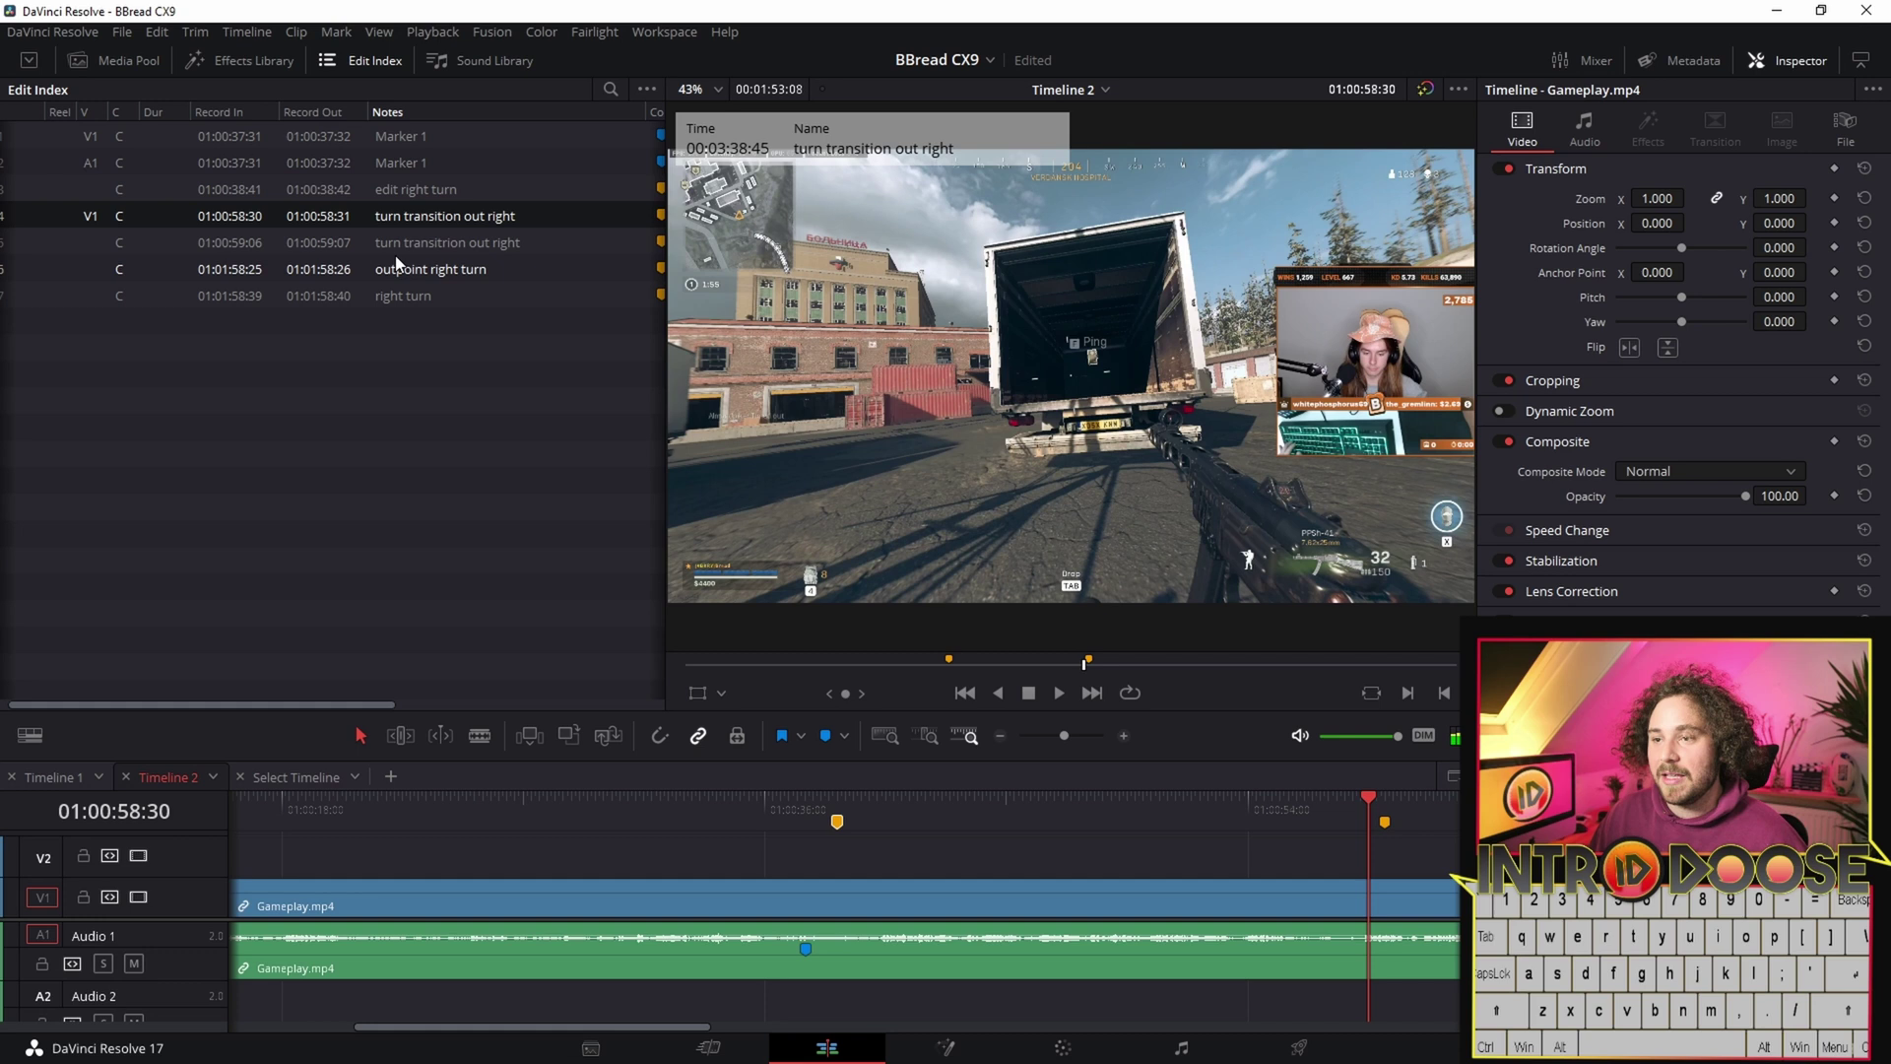
click(394, 248)
click(375, 271)
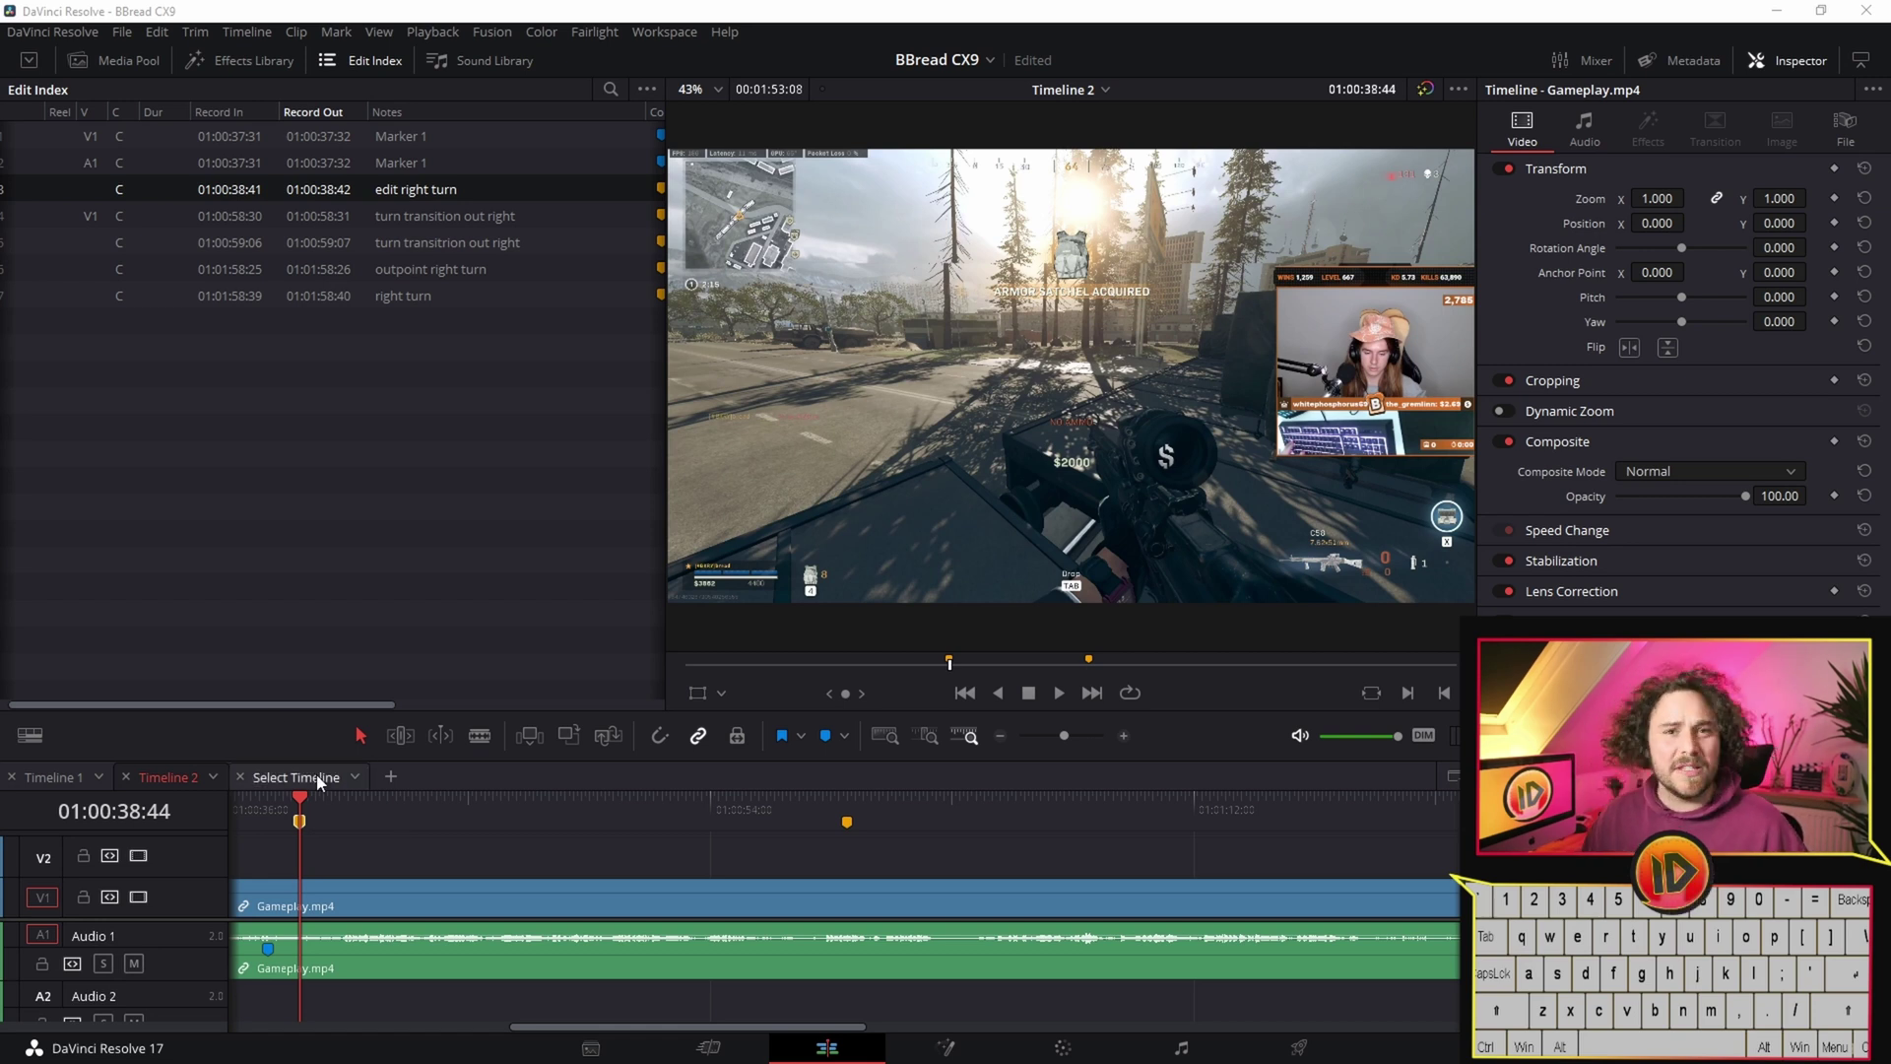
- Switch to Blade Edit Mode, zoom in, and step the playhead onto frame 01:00:38:41
click(481, 737)
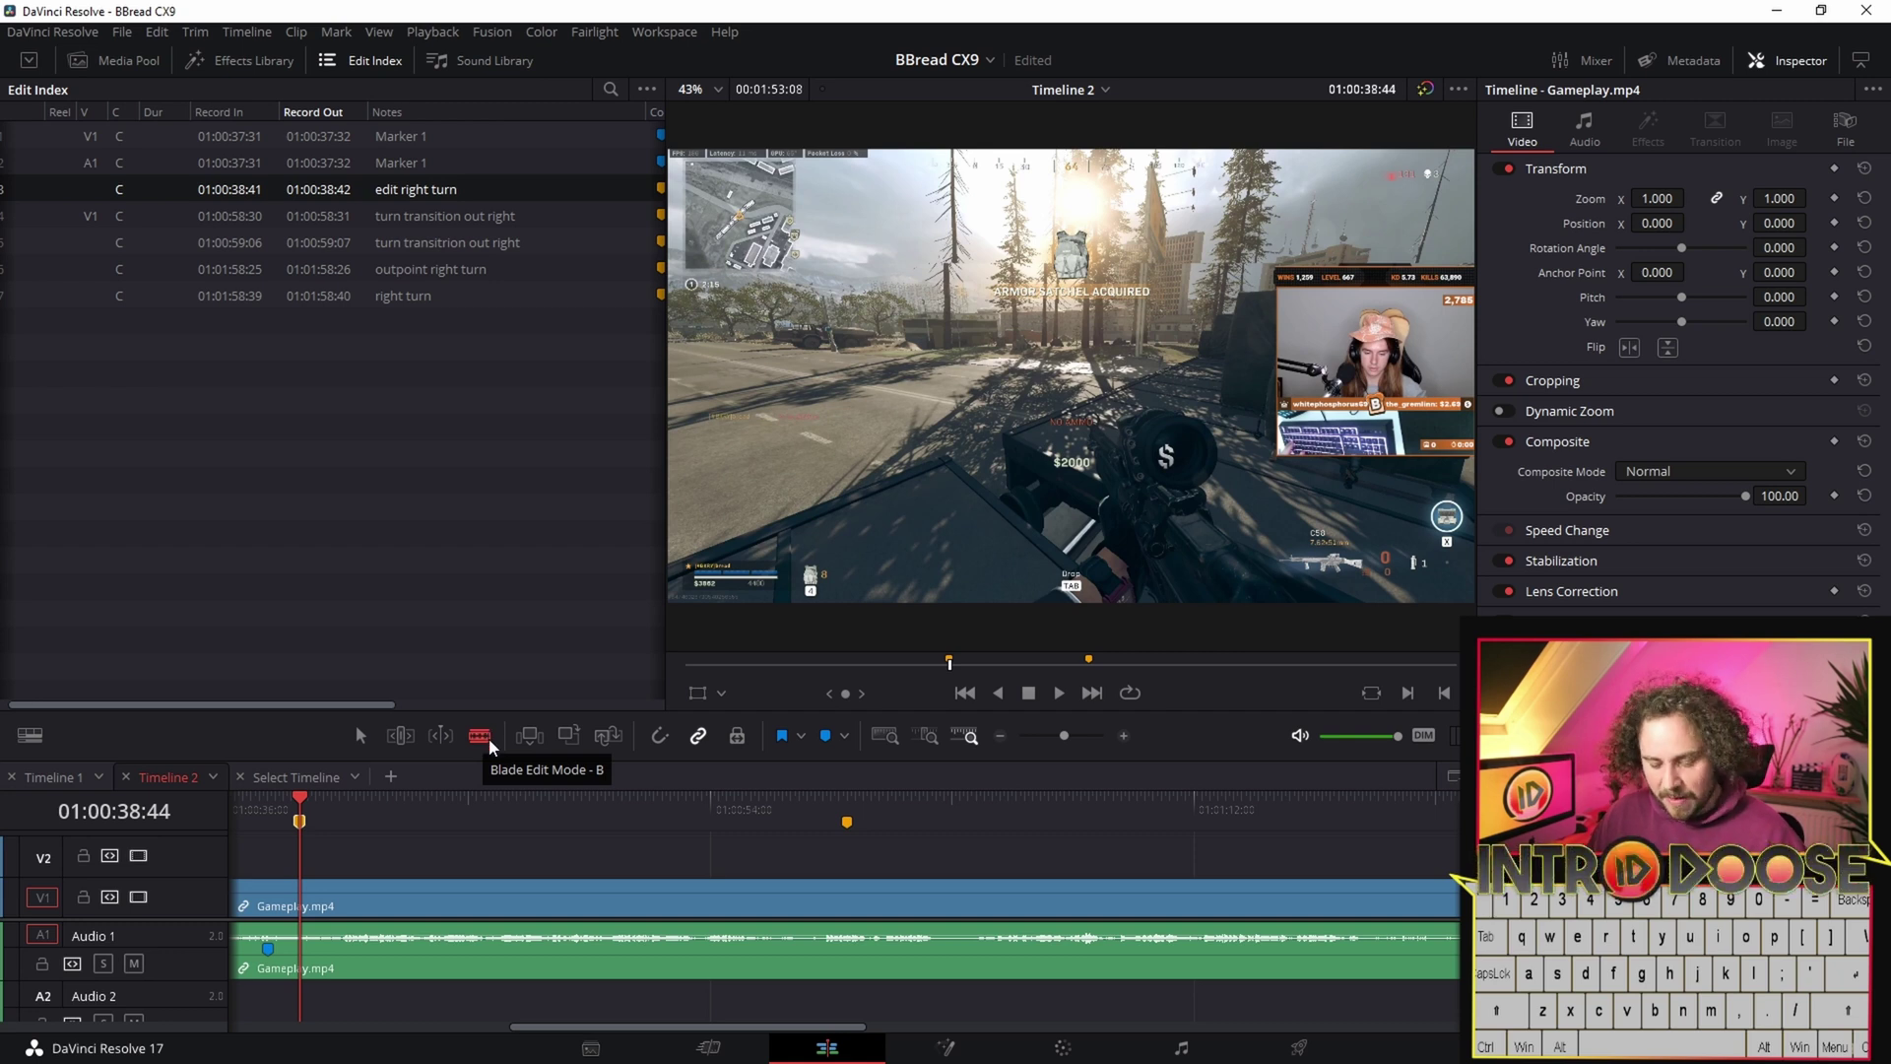
scroll(335, 822, up, 3)
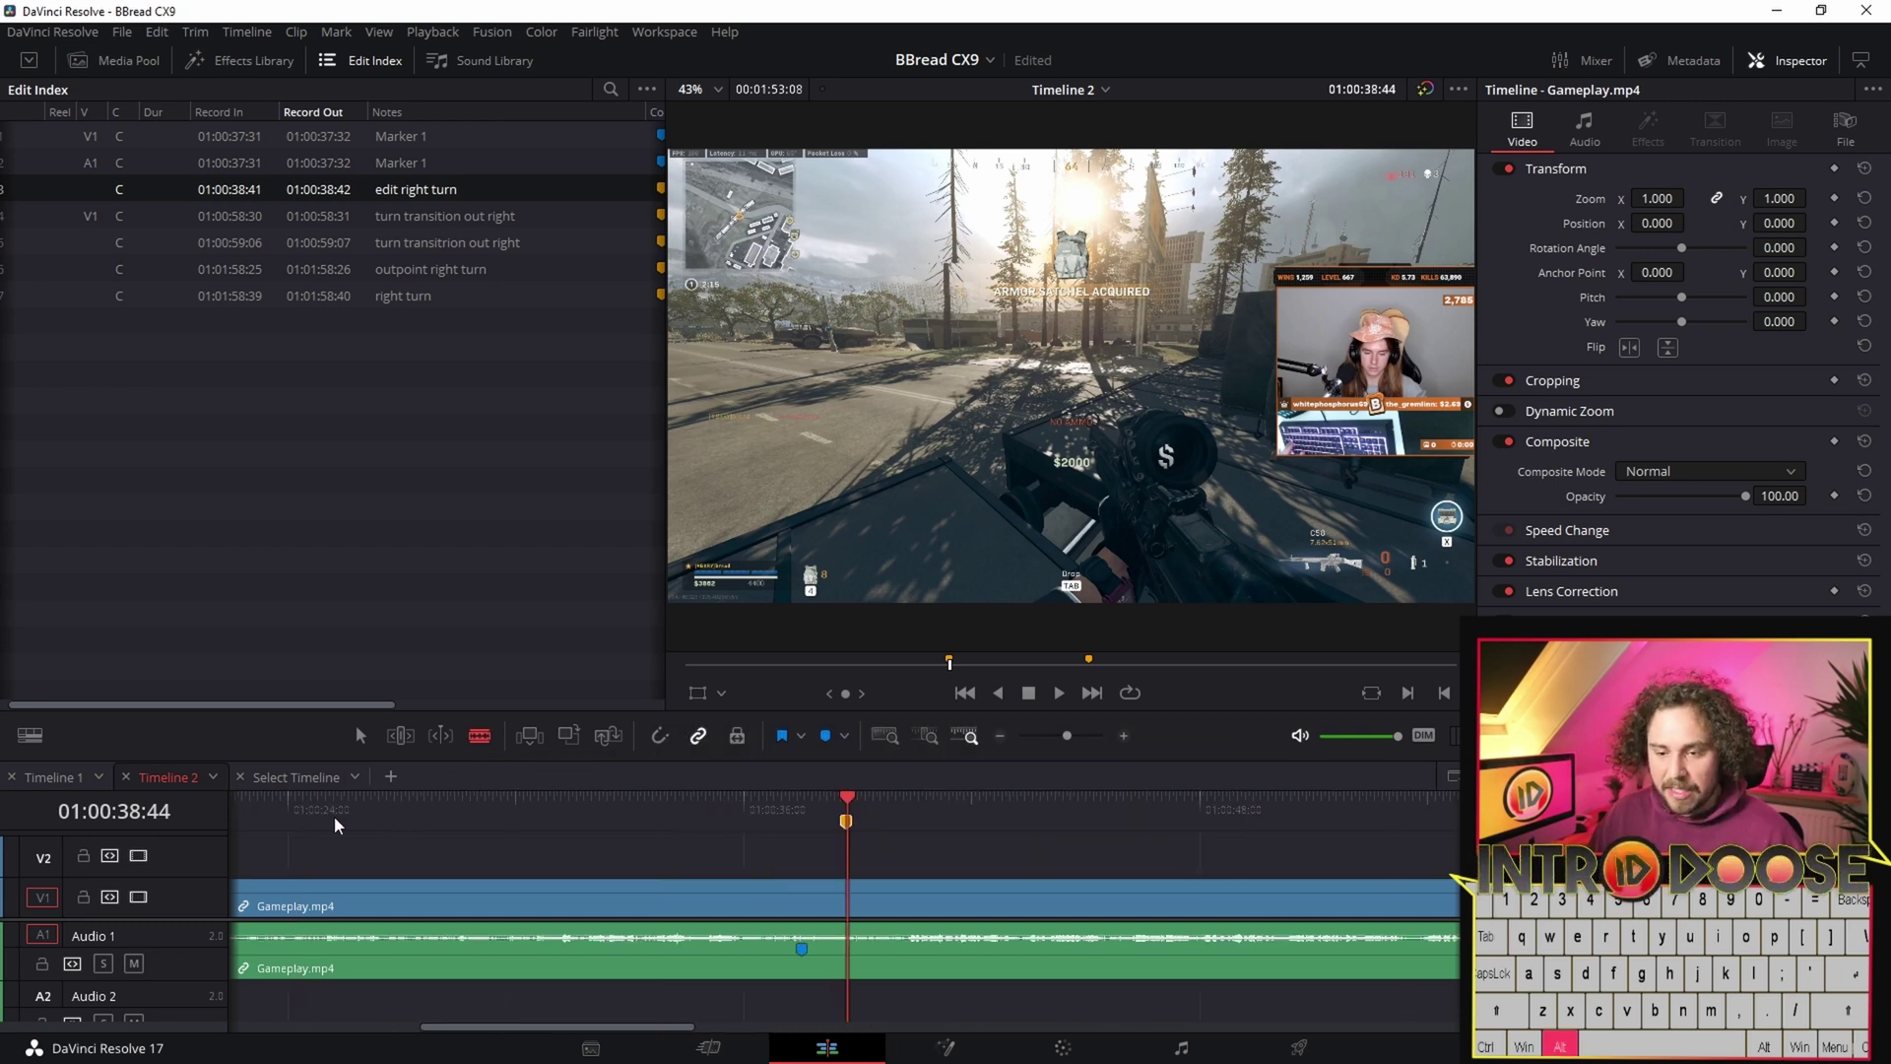
scroll(895, 851, up, 2)
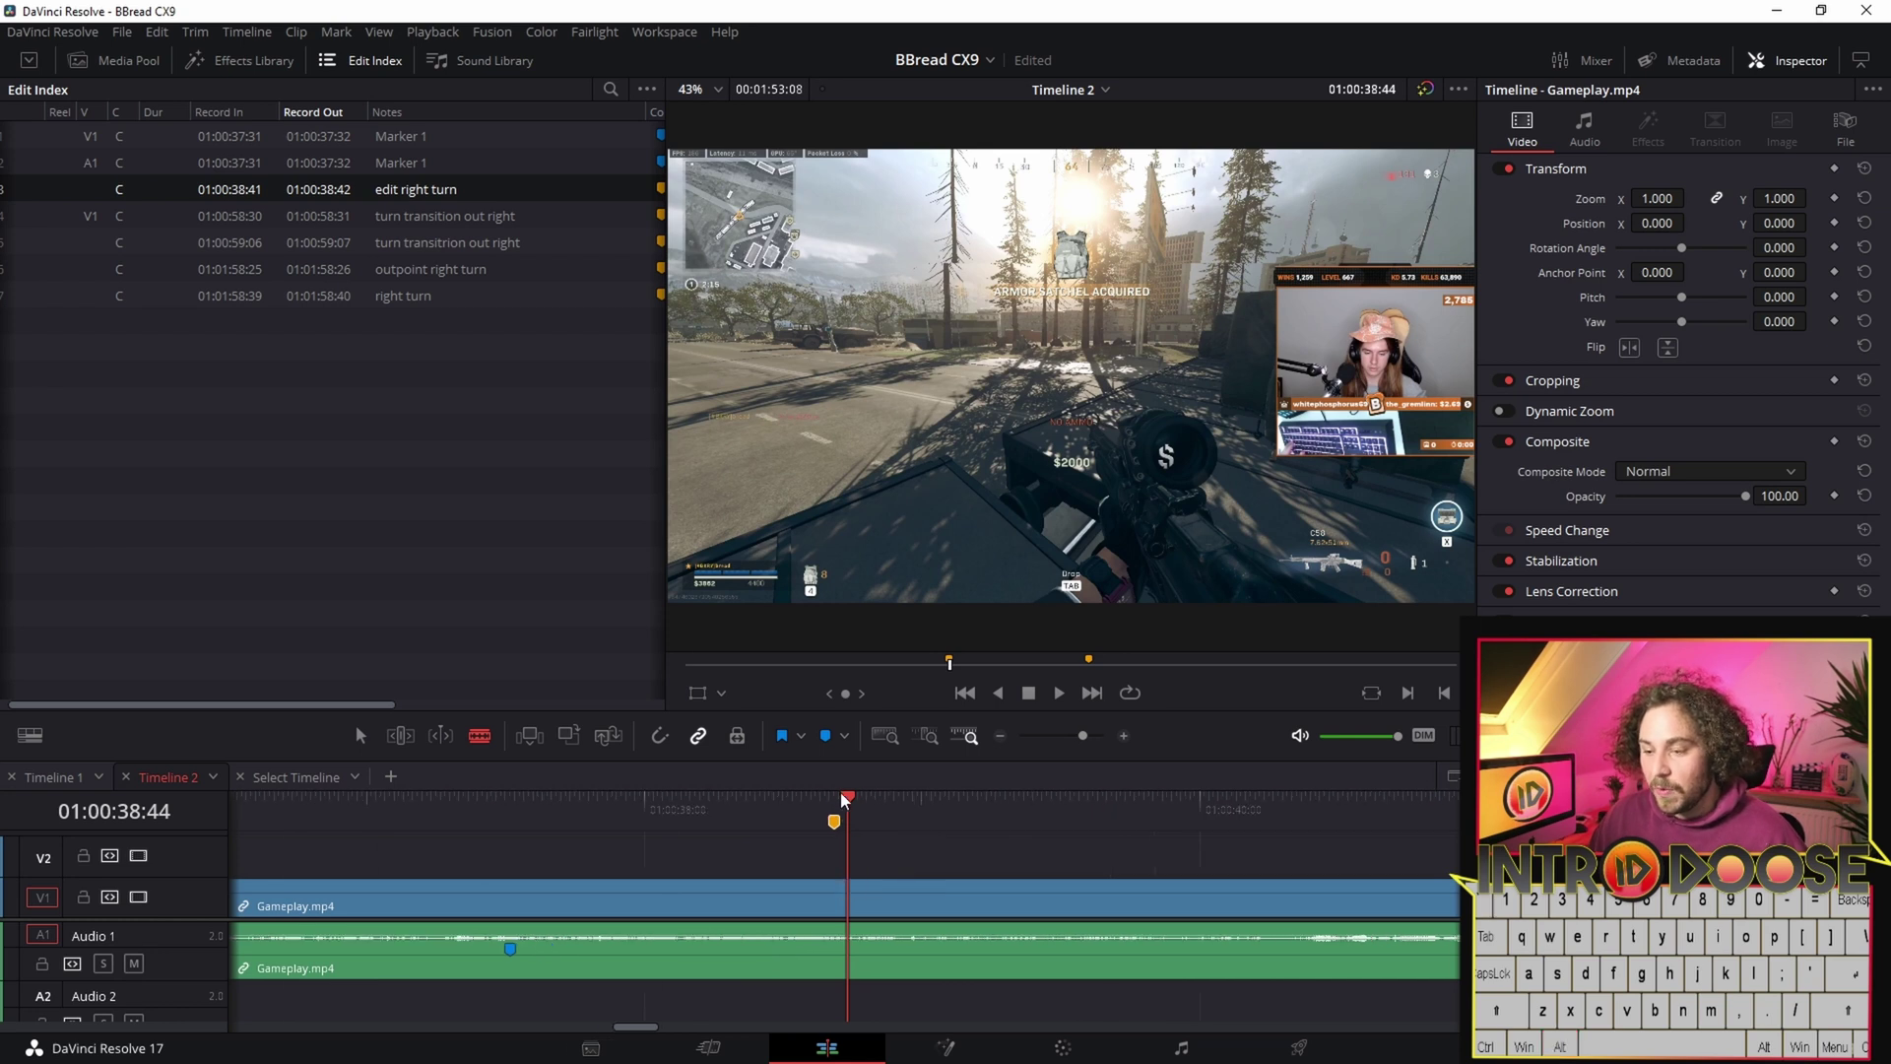
click(814, 818)
mouse_move(813, 820)
mouse_down()
mouse_move(791, 833)
mouse_move(812, 853)
mouse_up()
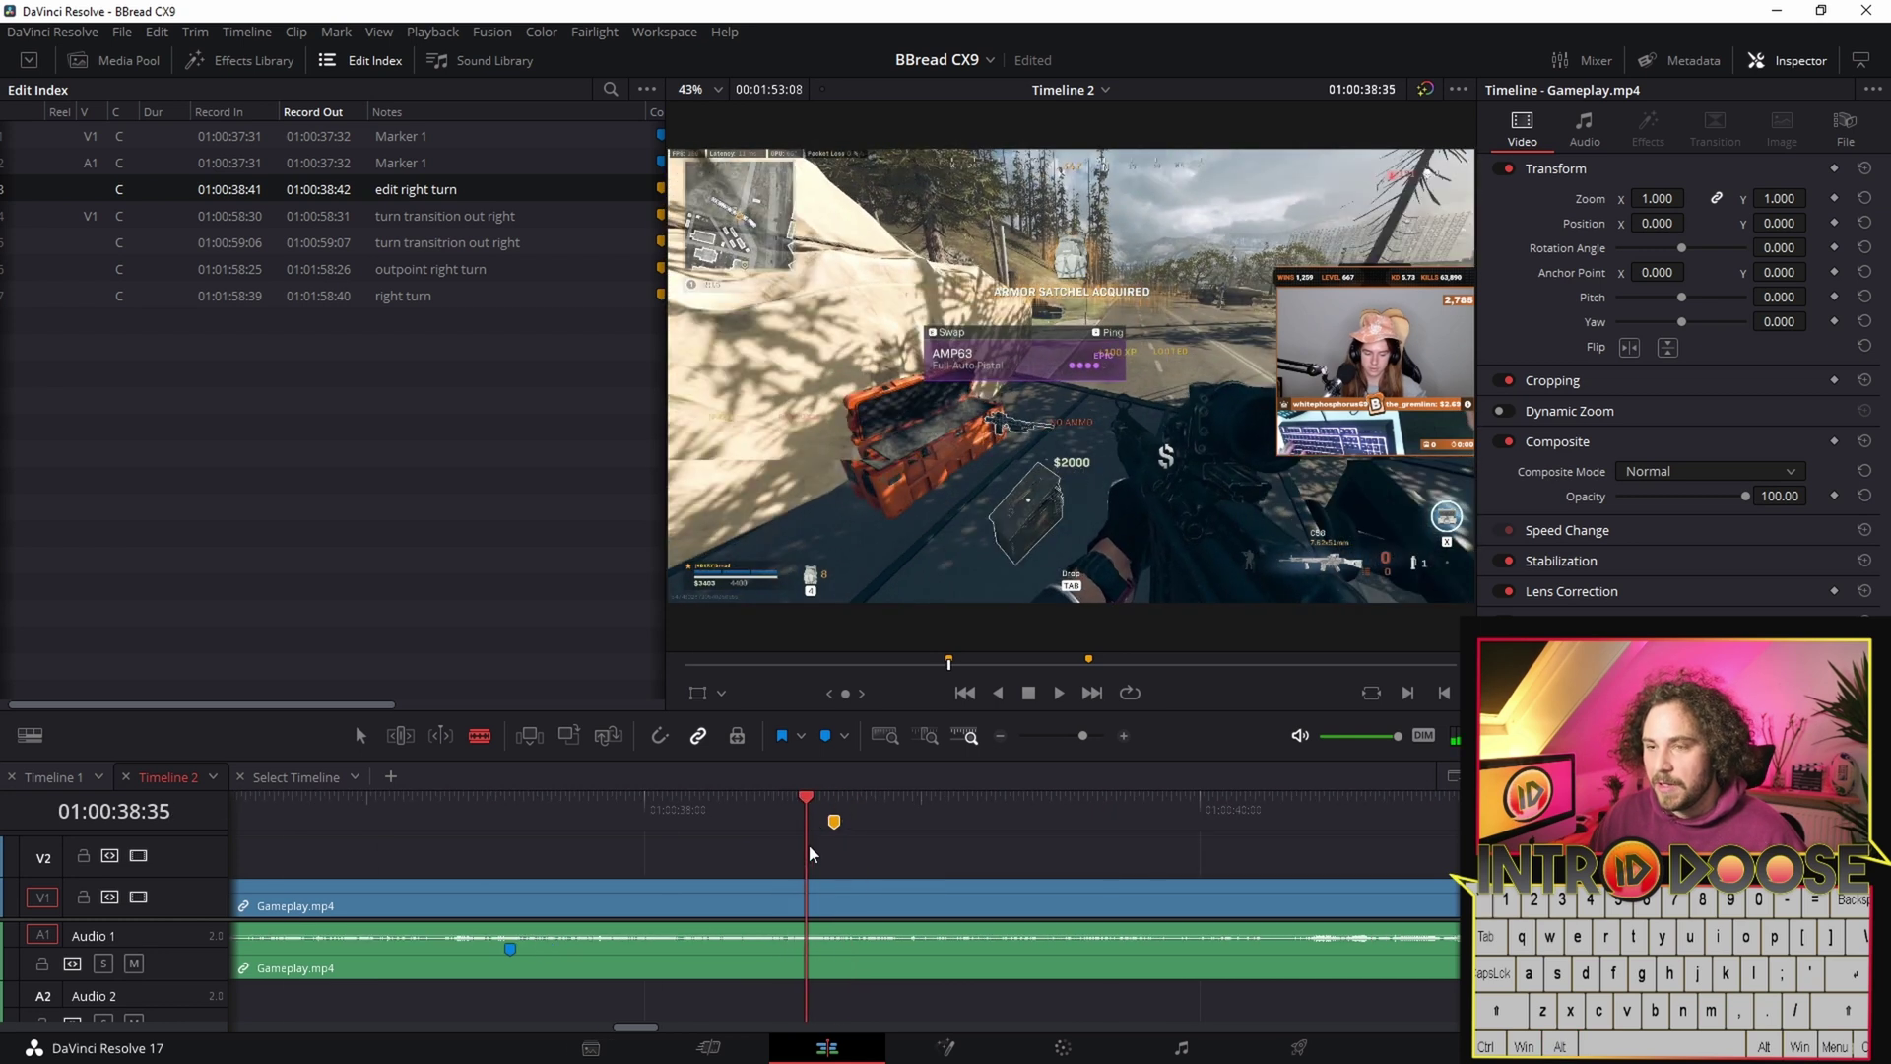
key(Right)
key(Right)
key(Right)
key(Right)
key(Right)
key(Right)
key(Right)
key(Right)
key(Right)
key(Right)
key(Right)
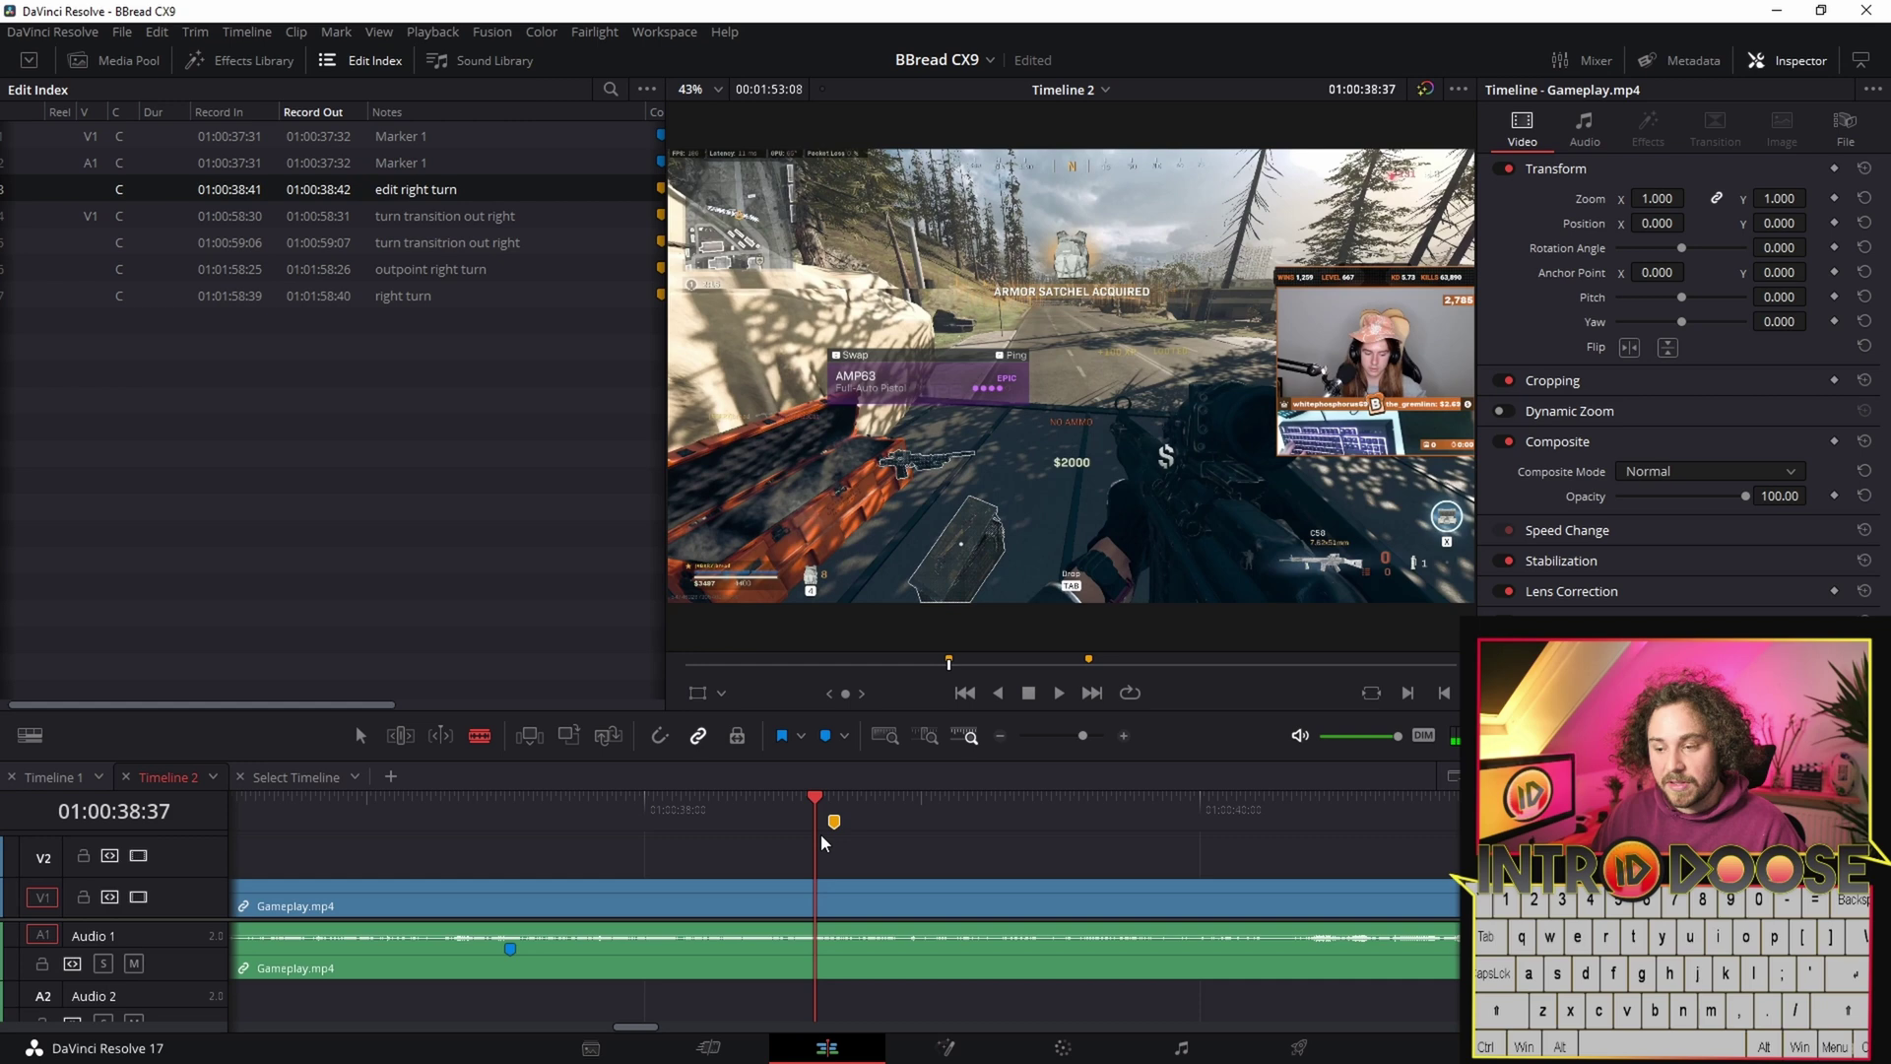
key(slash)
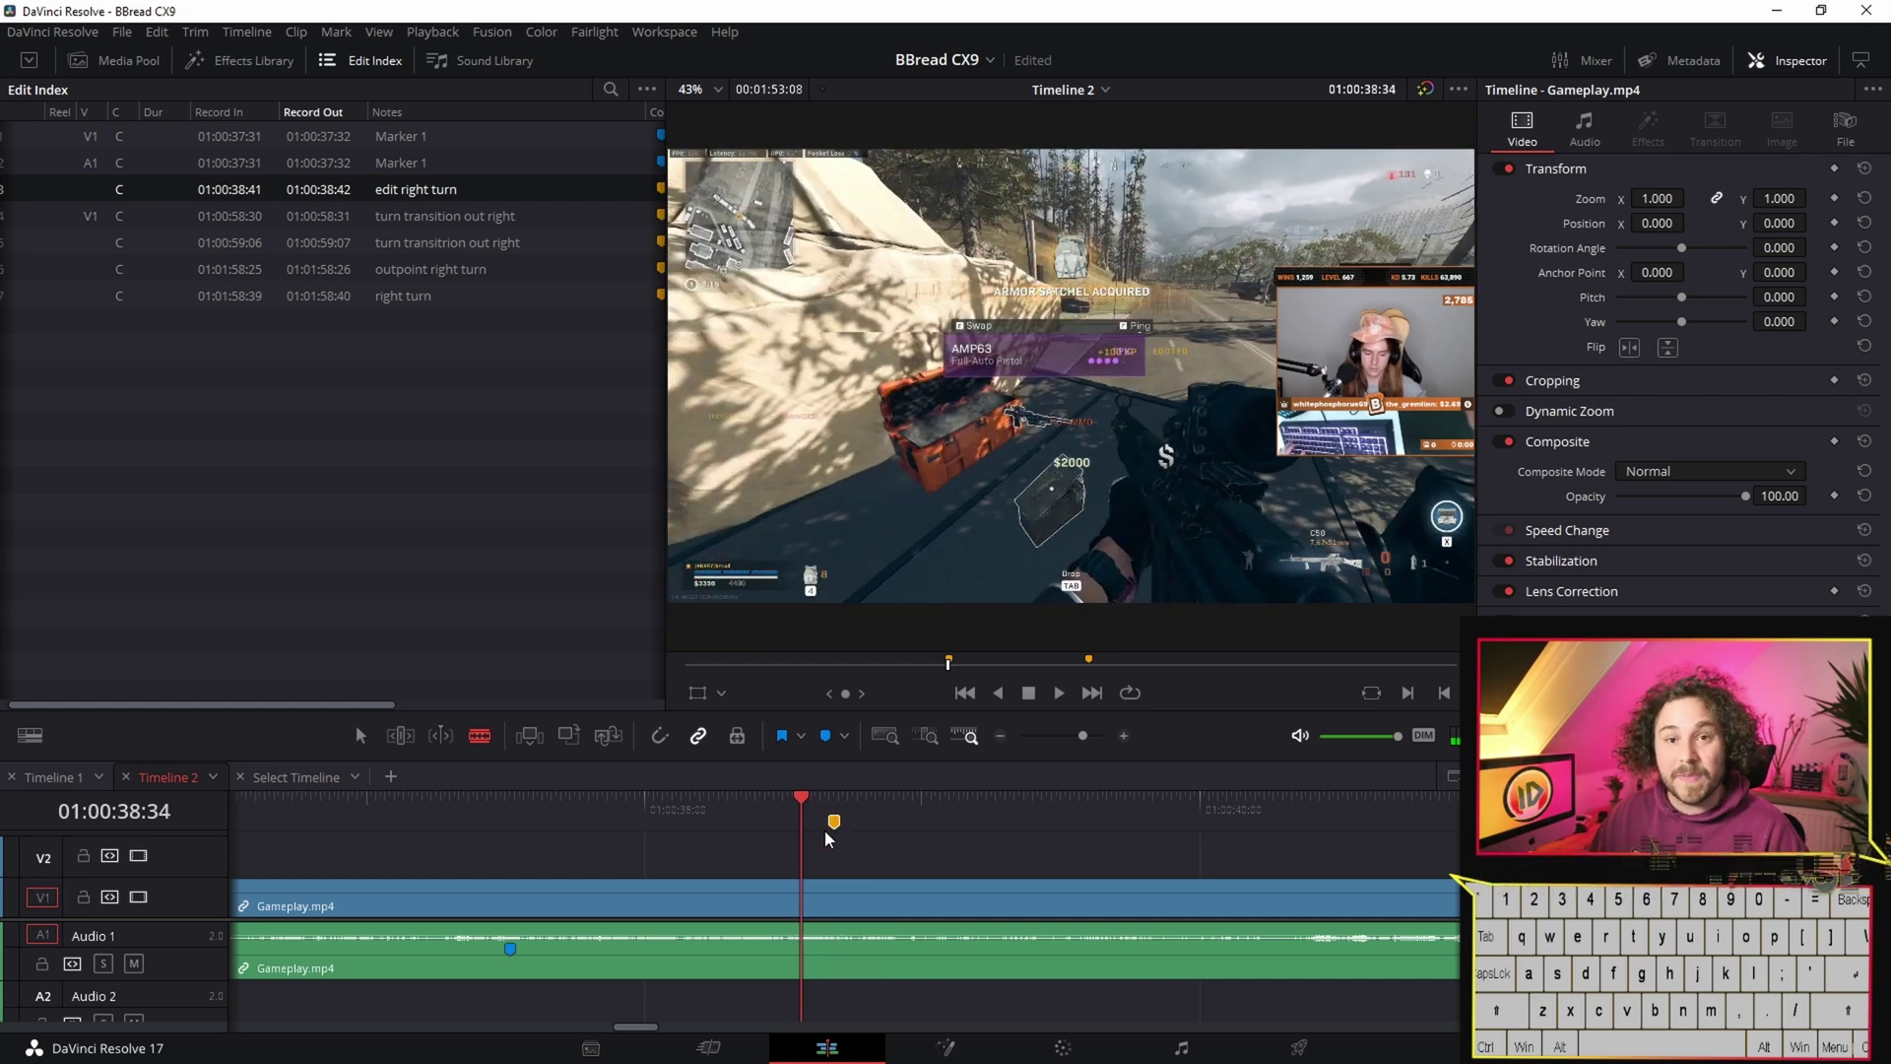
key(slash)
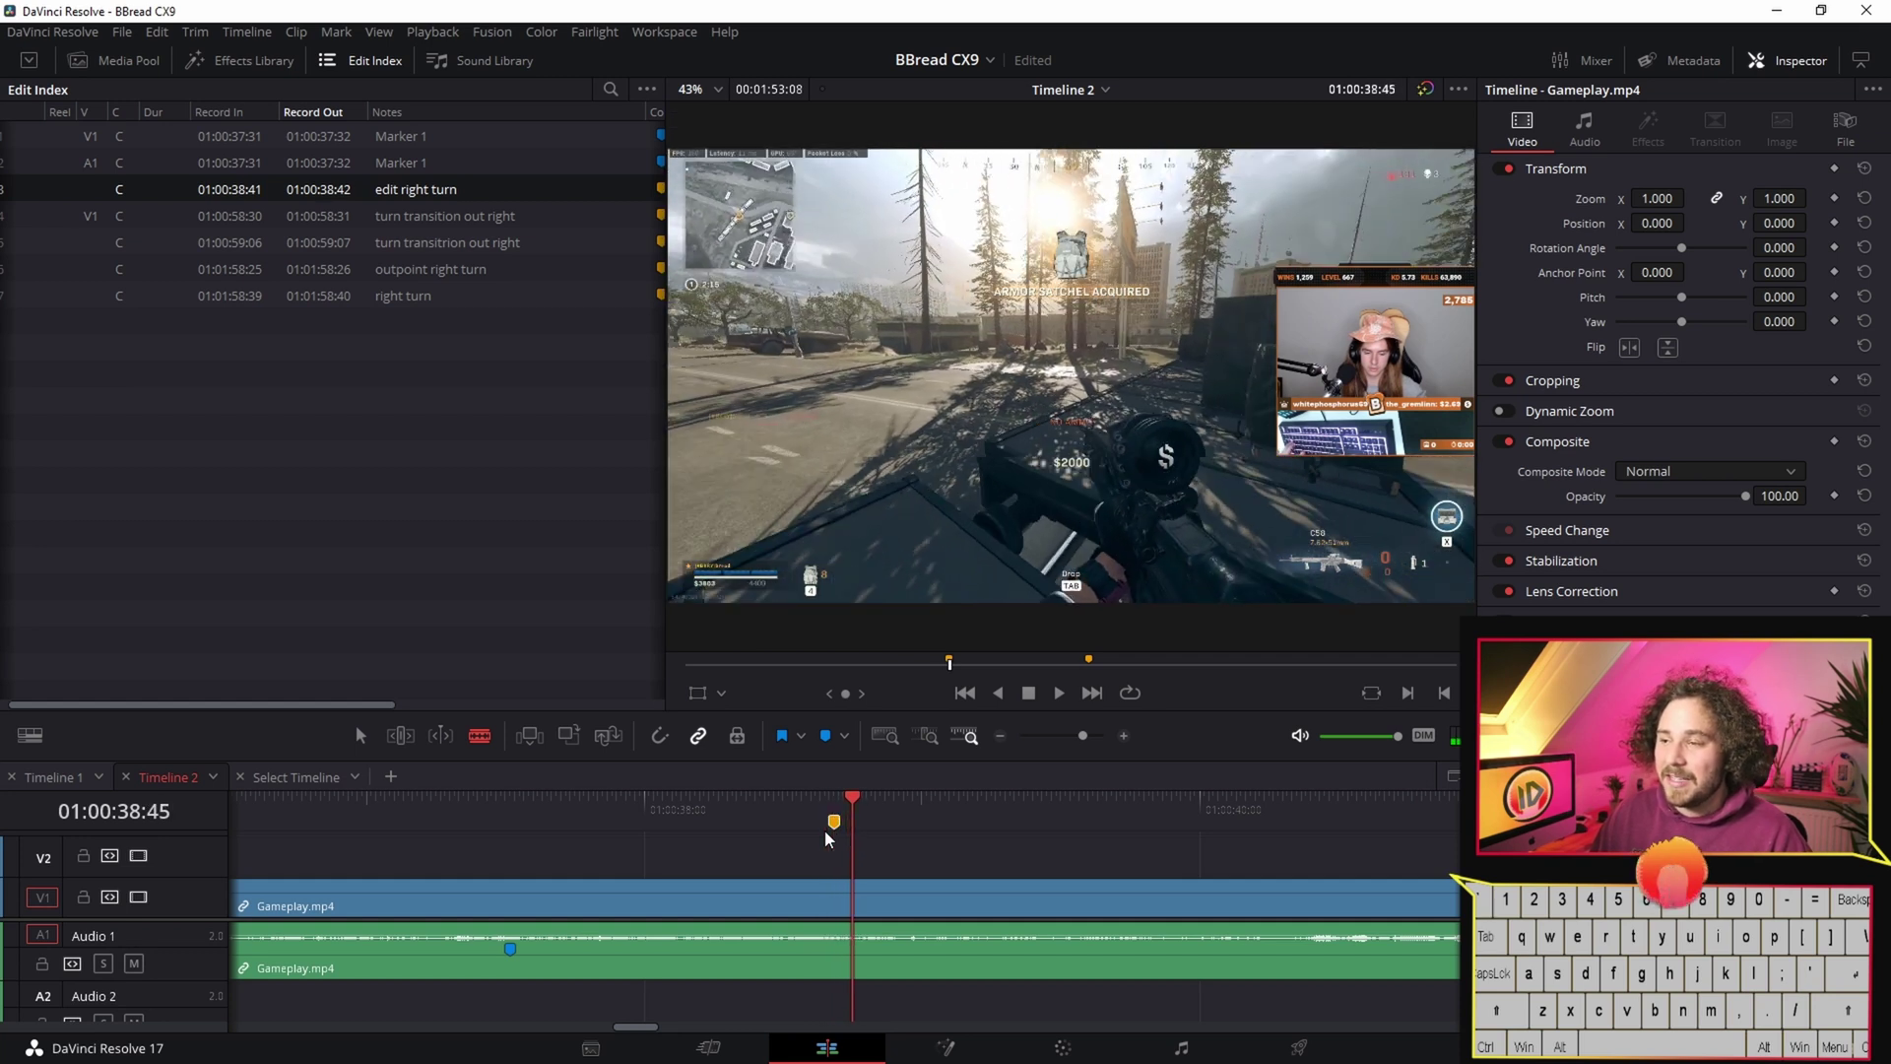
key(Right)
key(Right)
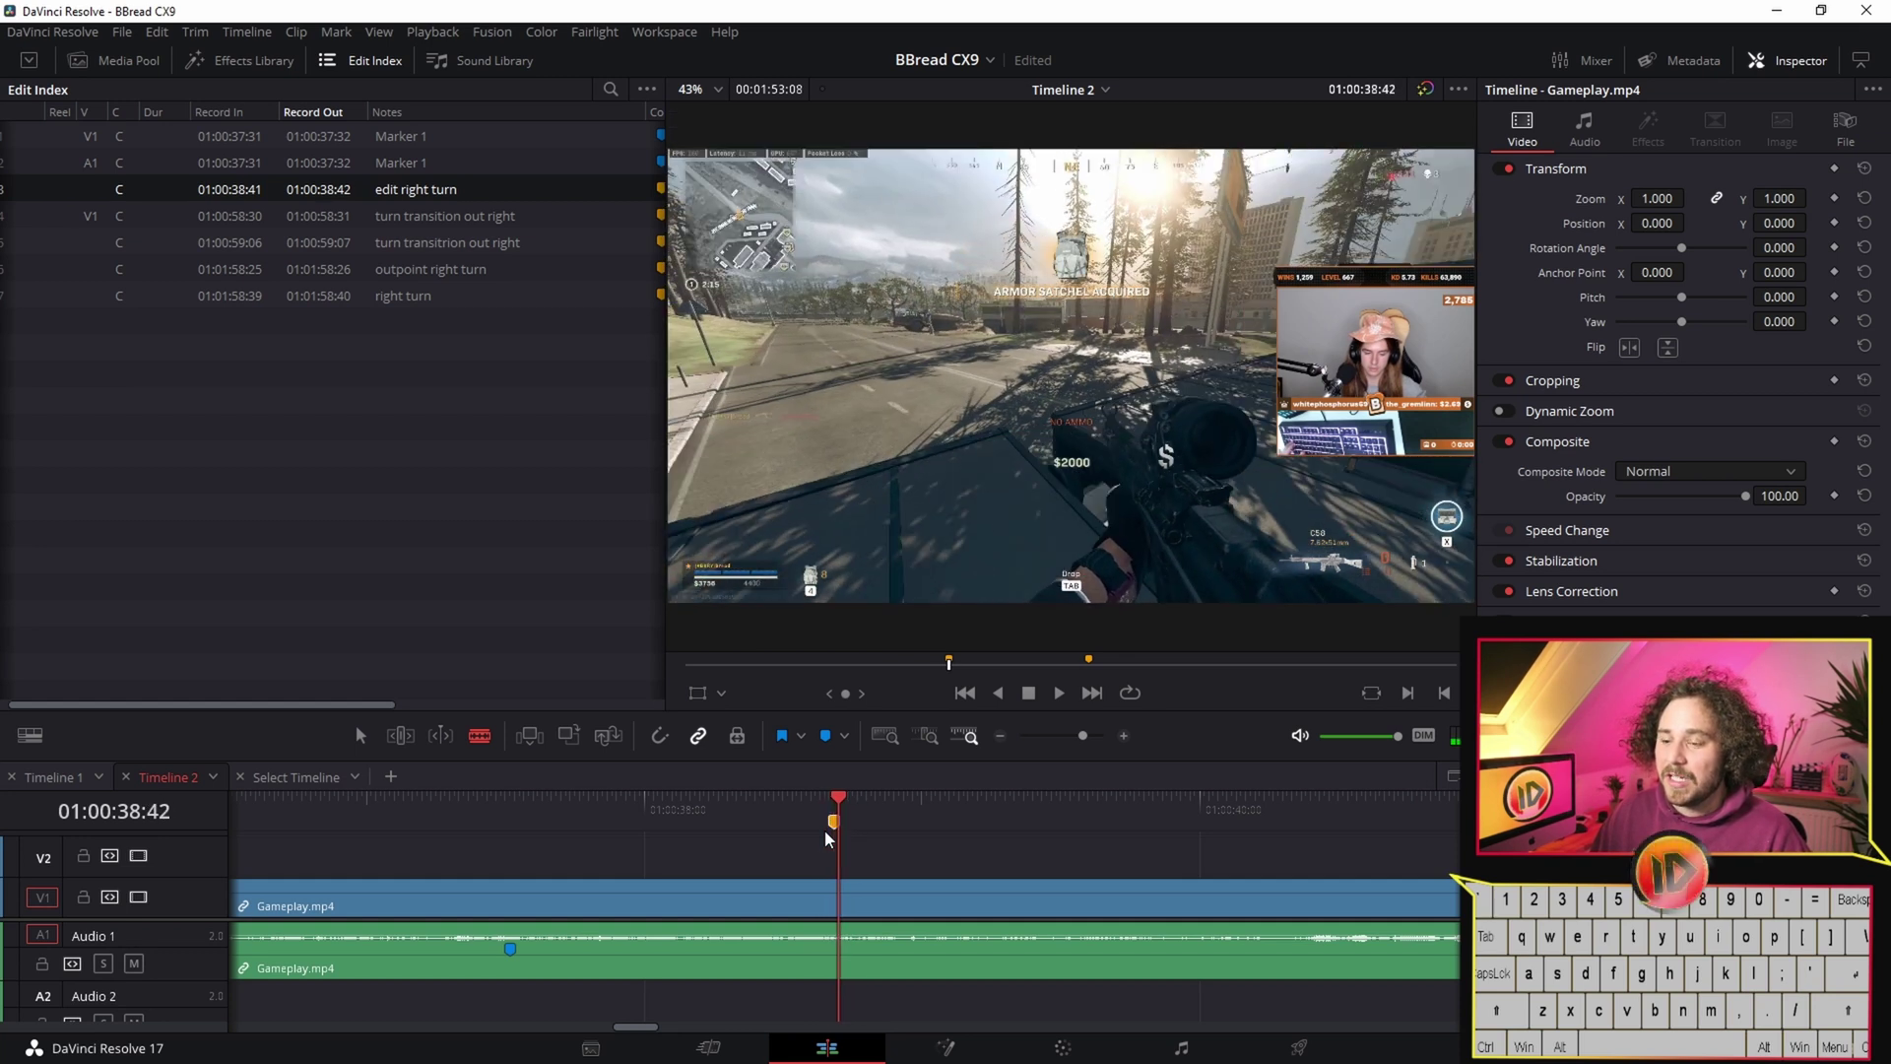
key(Left)
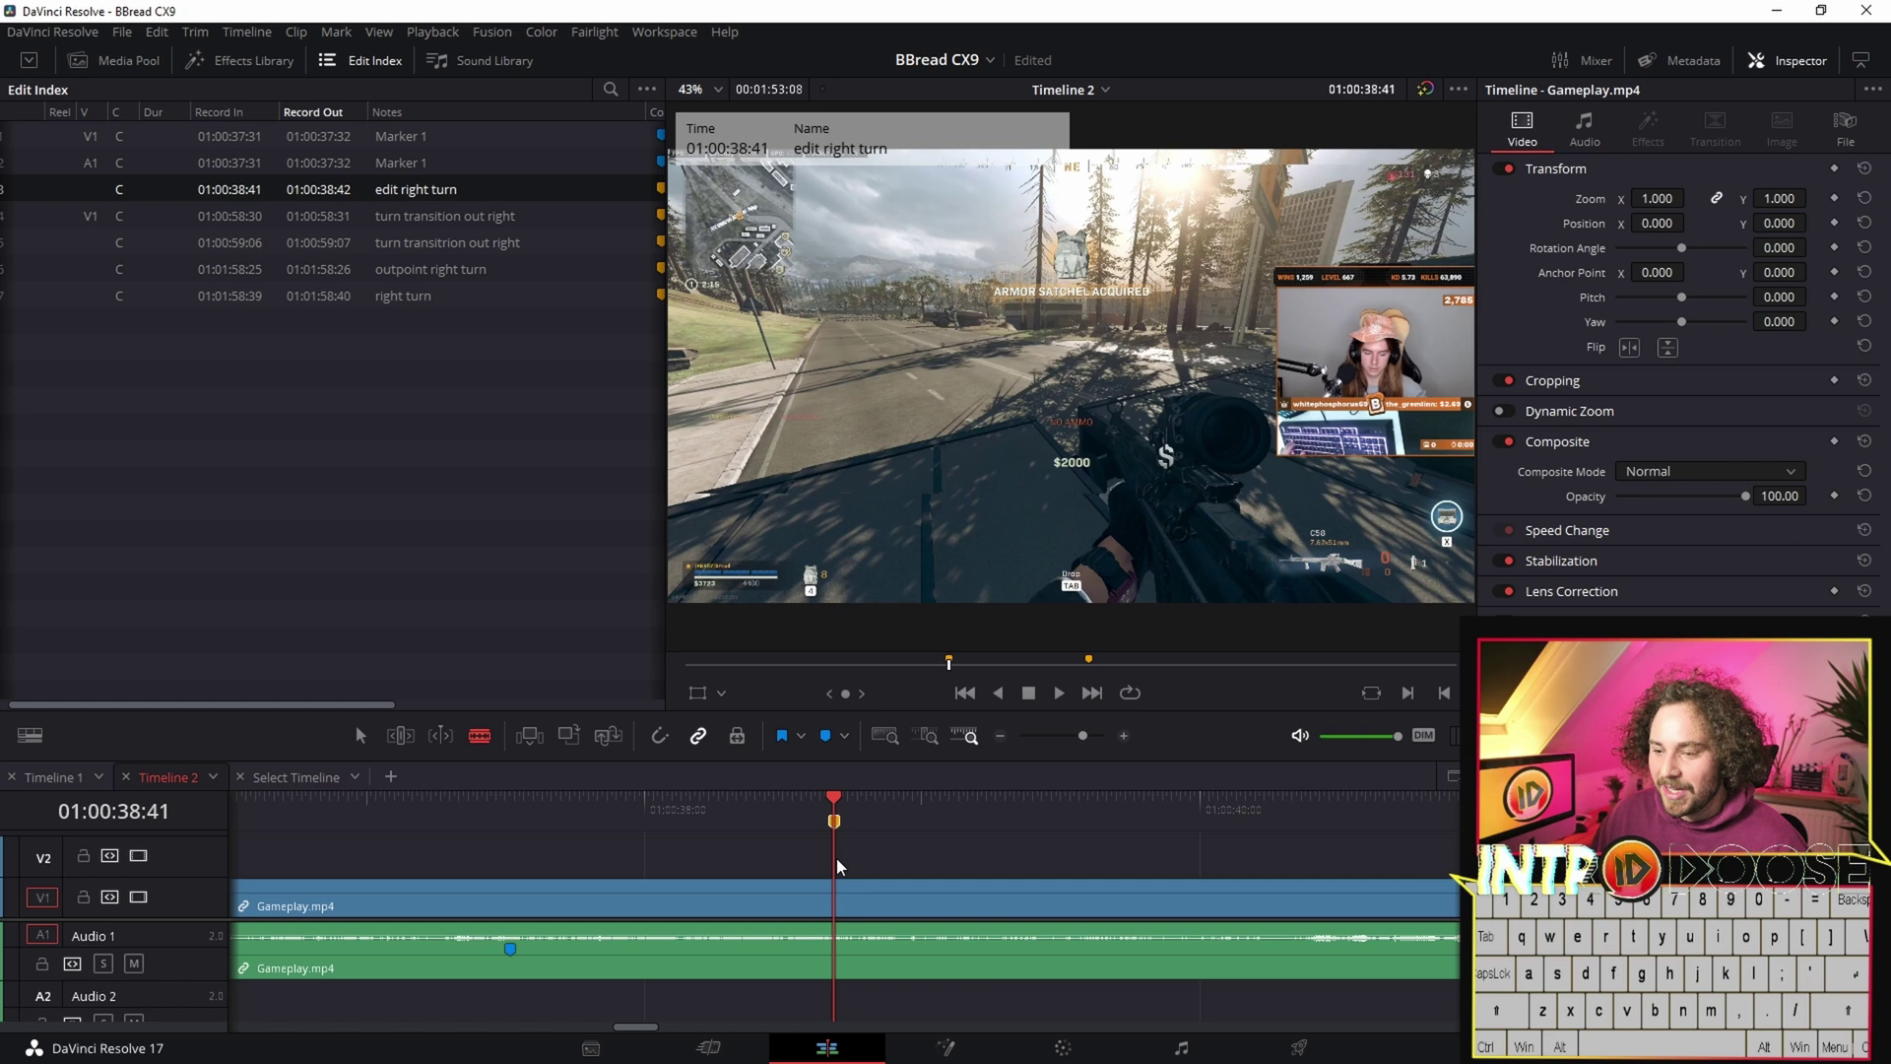
- Blade Gameplay.mp4's video and audio at 01:00:38:41 and scrub past the new cut
drag(844, 896, 847, 896)
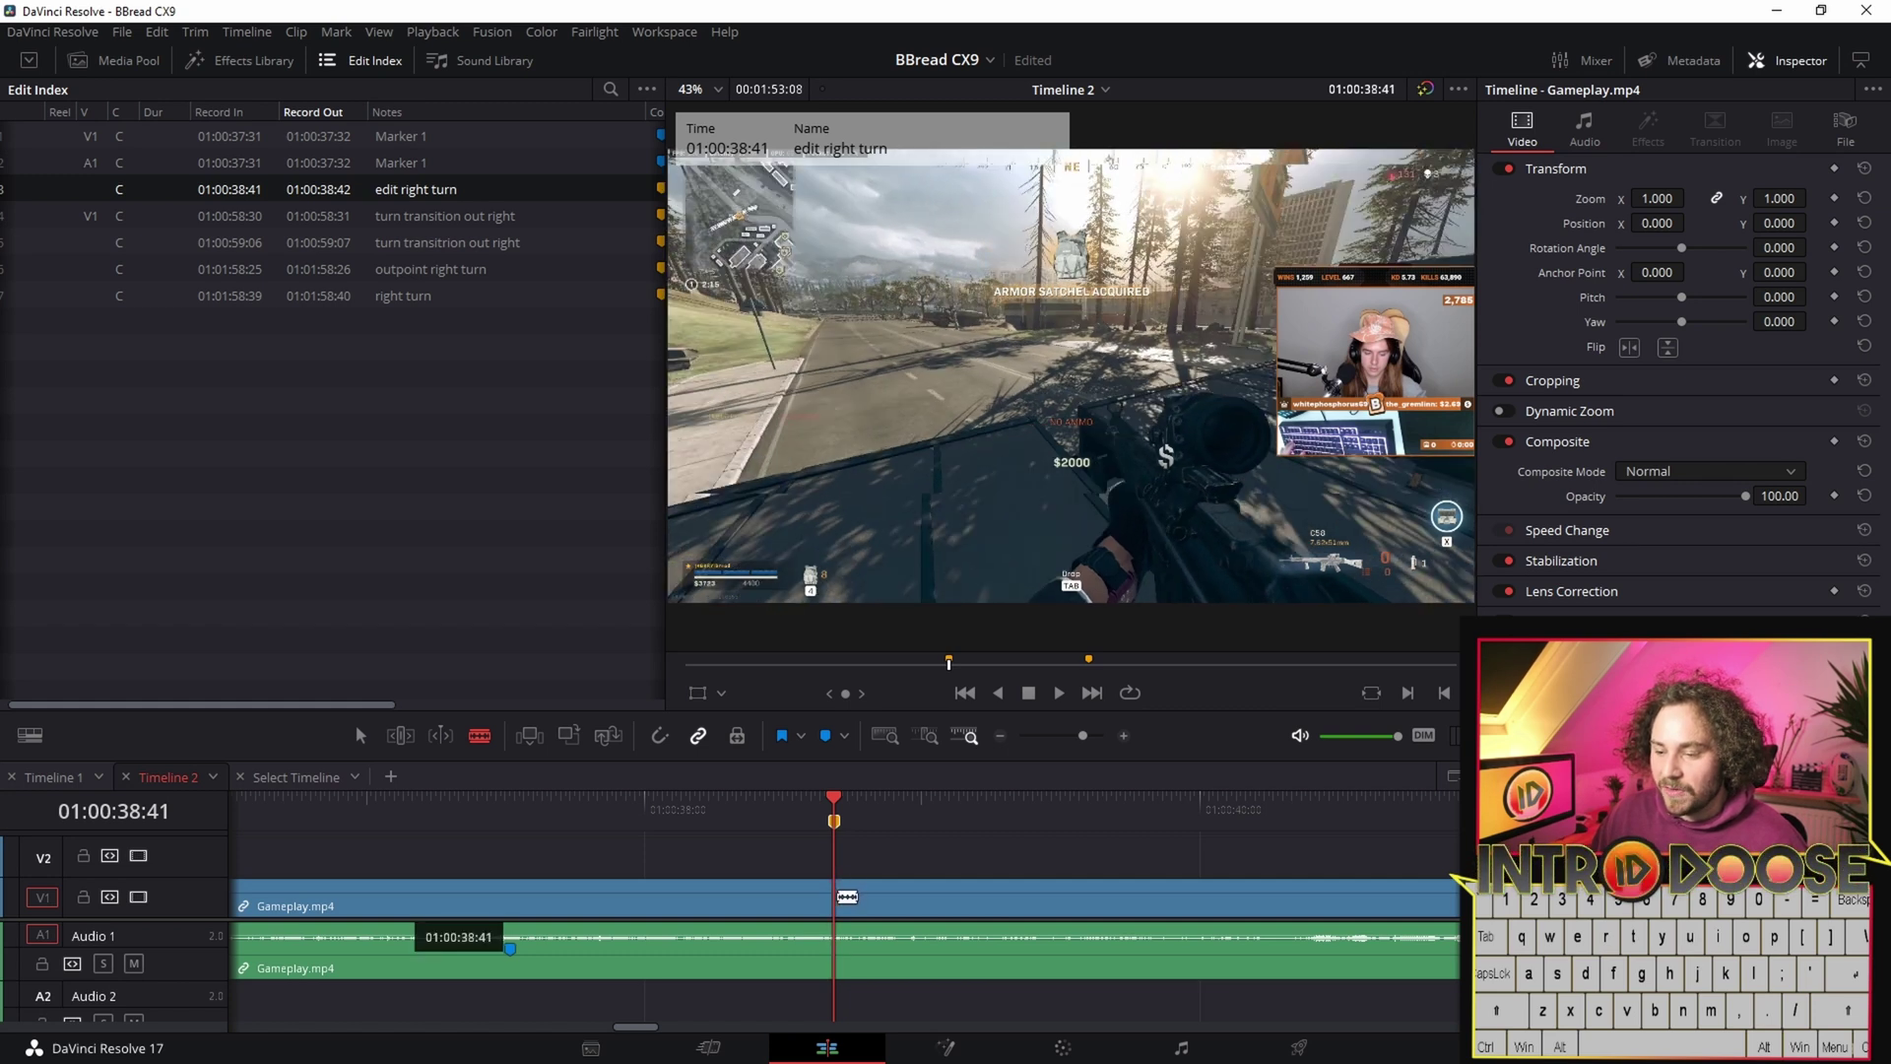
click(847, 896)
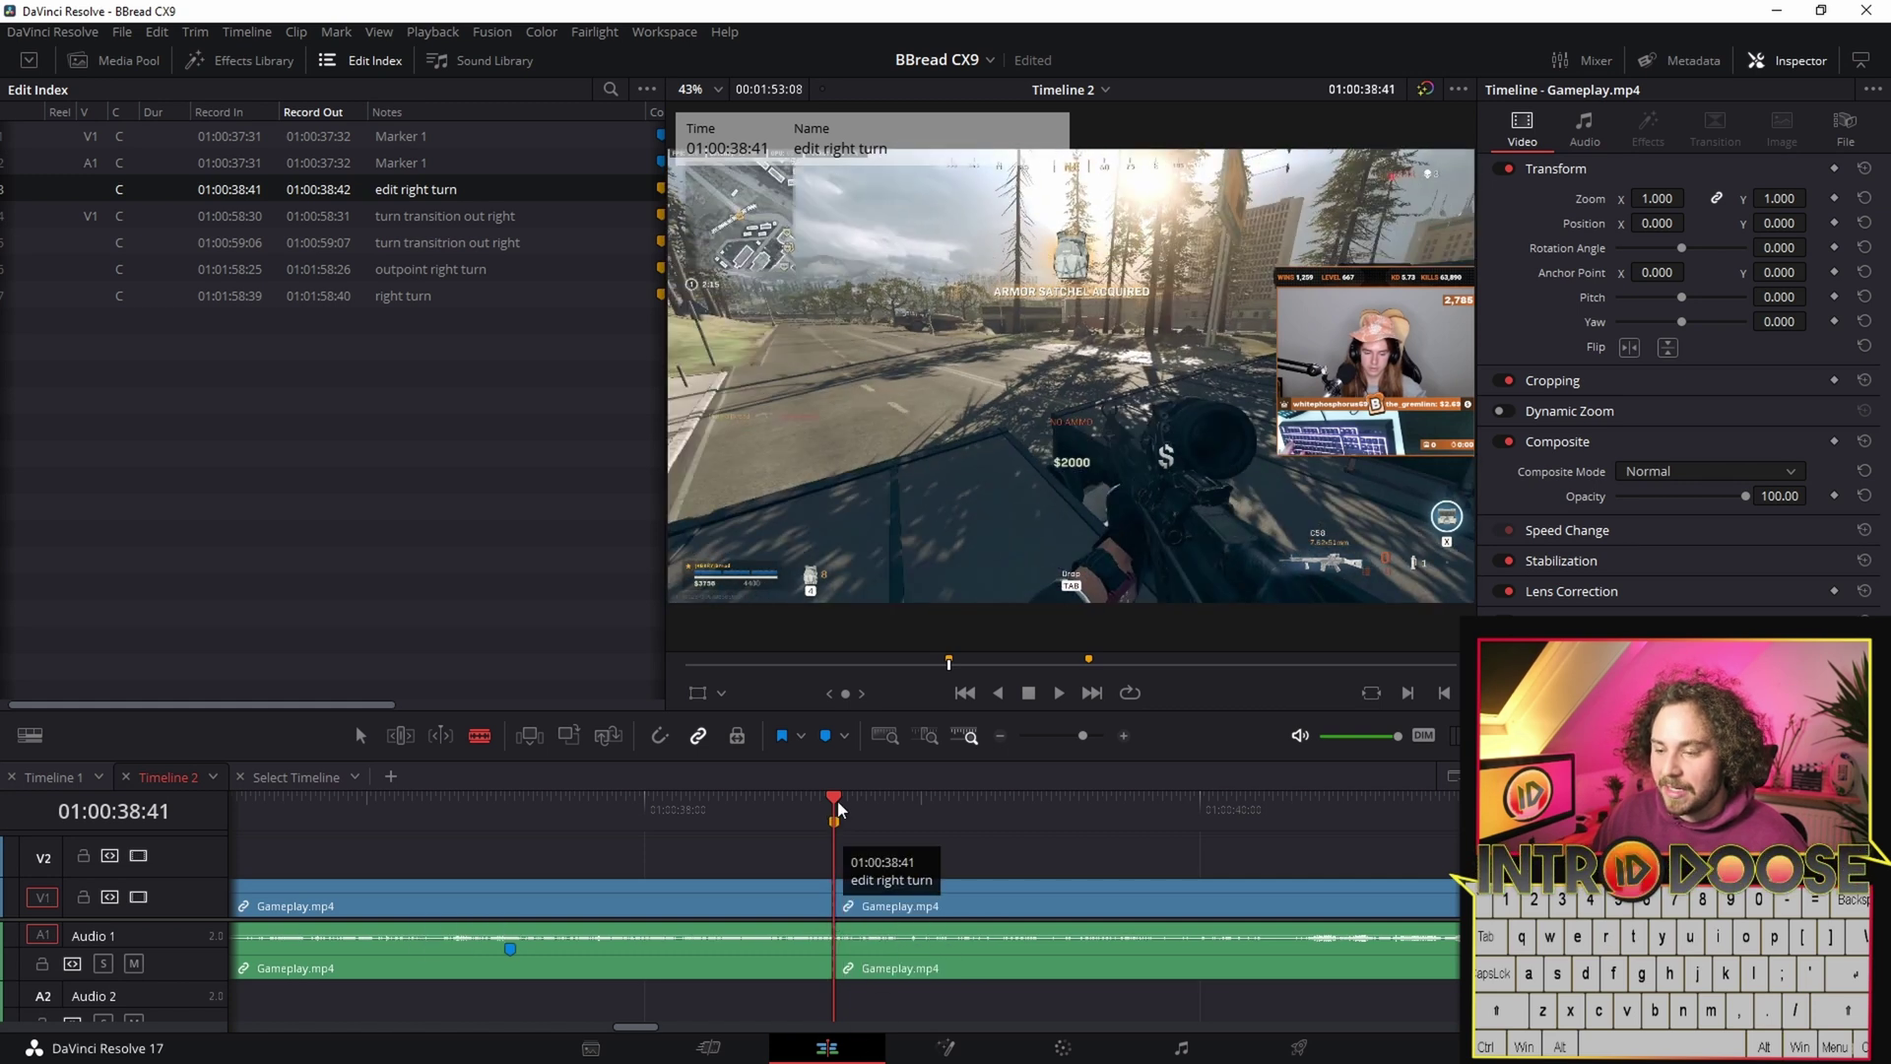
mouse_move(836, 794)
mouse_down()
mouse_move(782, 796)
mouse_move(841, 835)
mouse_move(894, 837)
mouse_up()
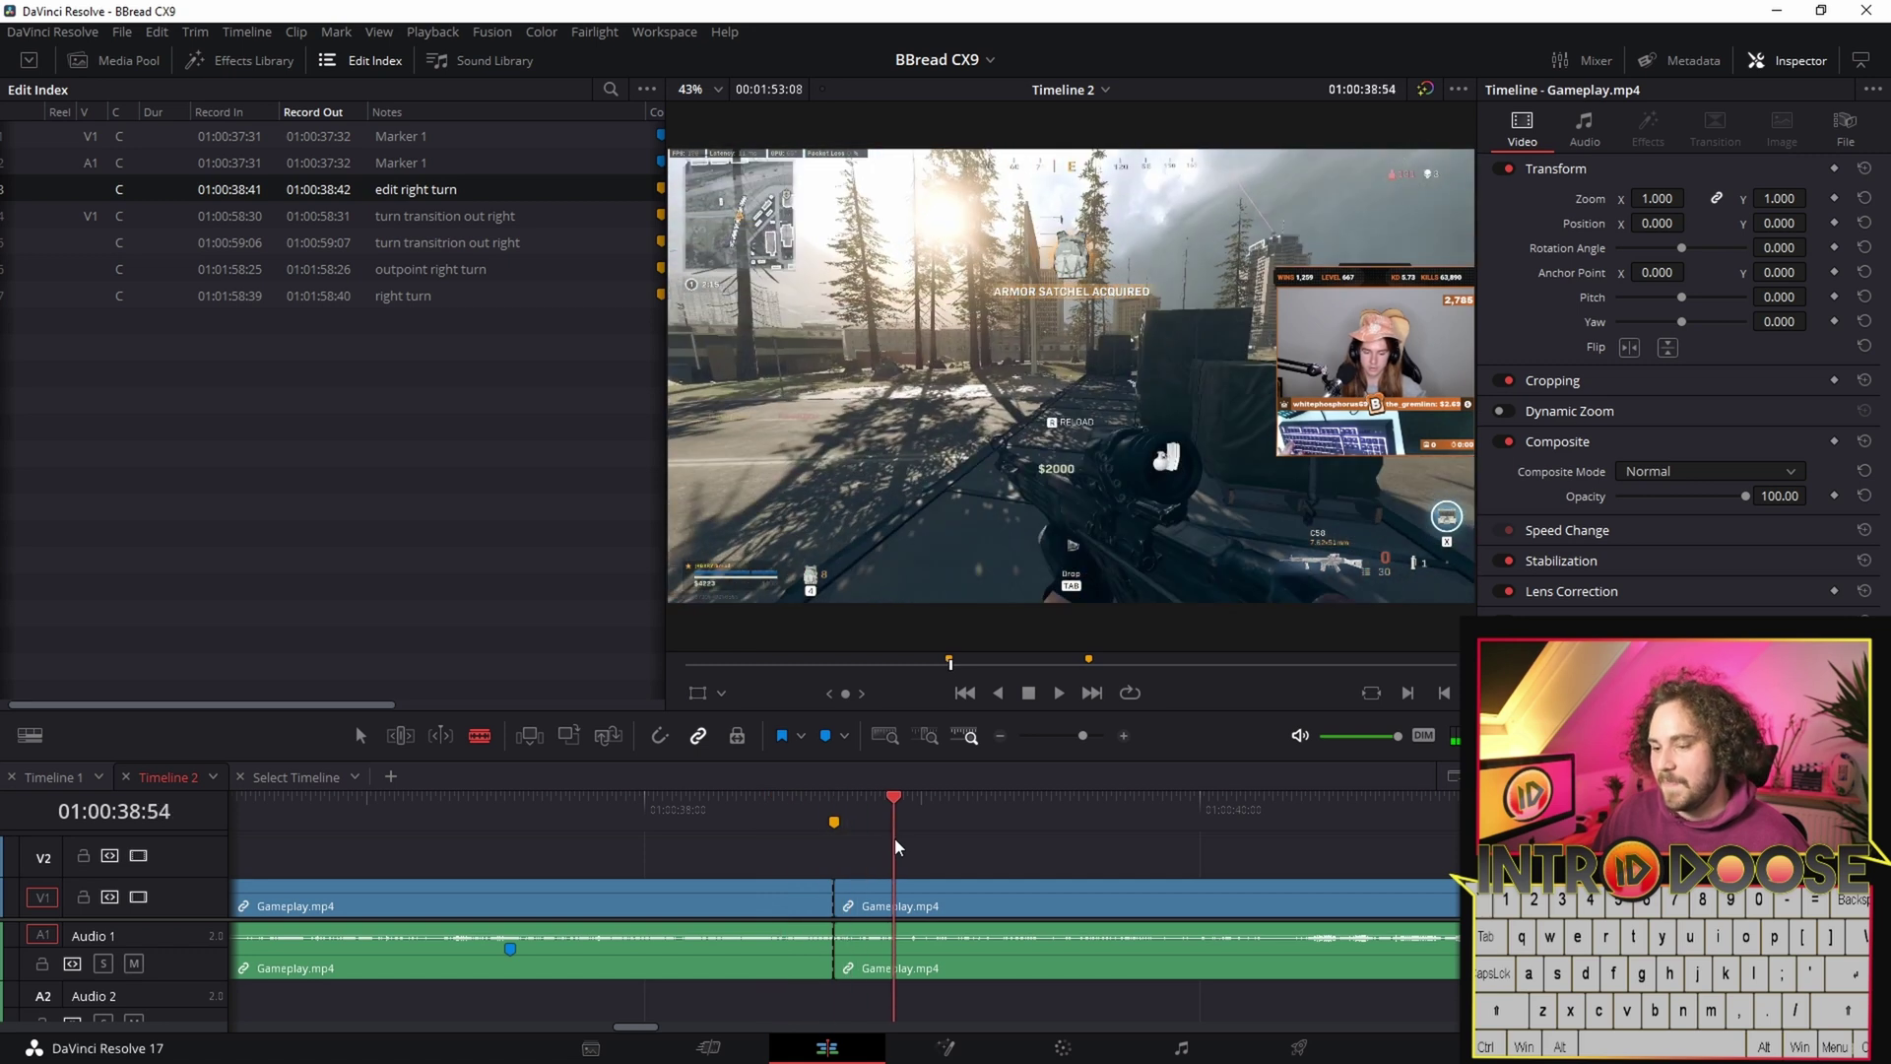
- Redo the 'edit right turn' cut with Ctrl+B, undoing extra trial splits near 01:00:38:17
key(ctrl+z)
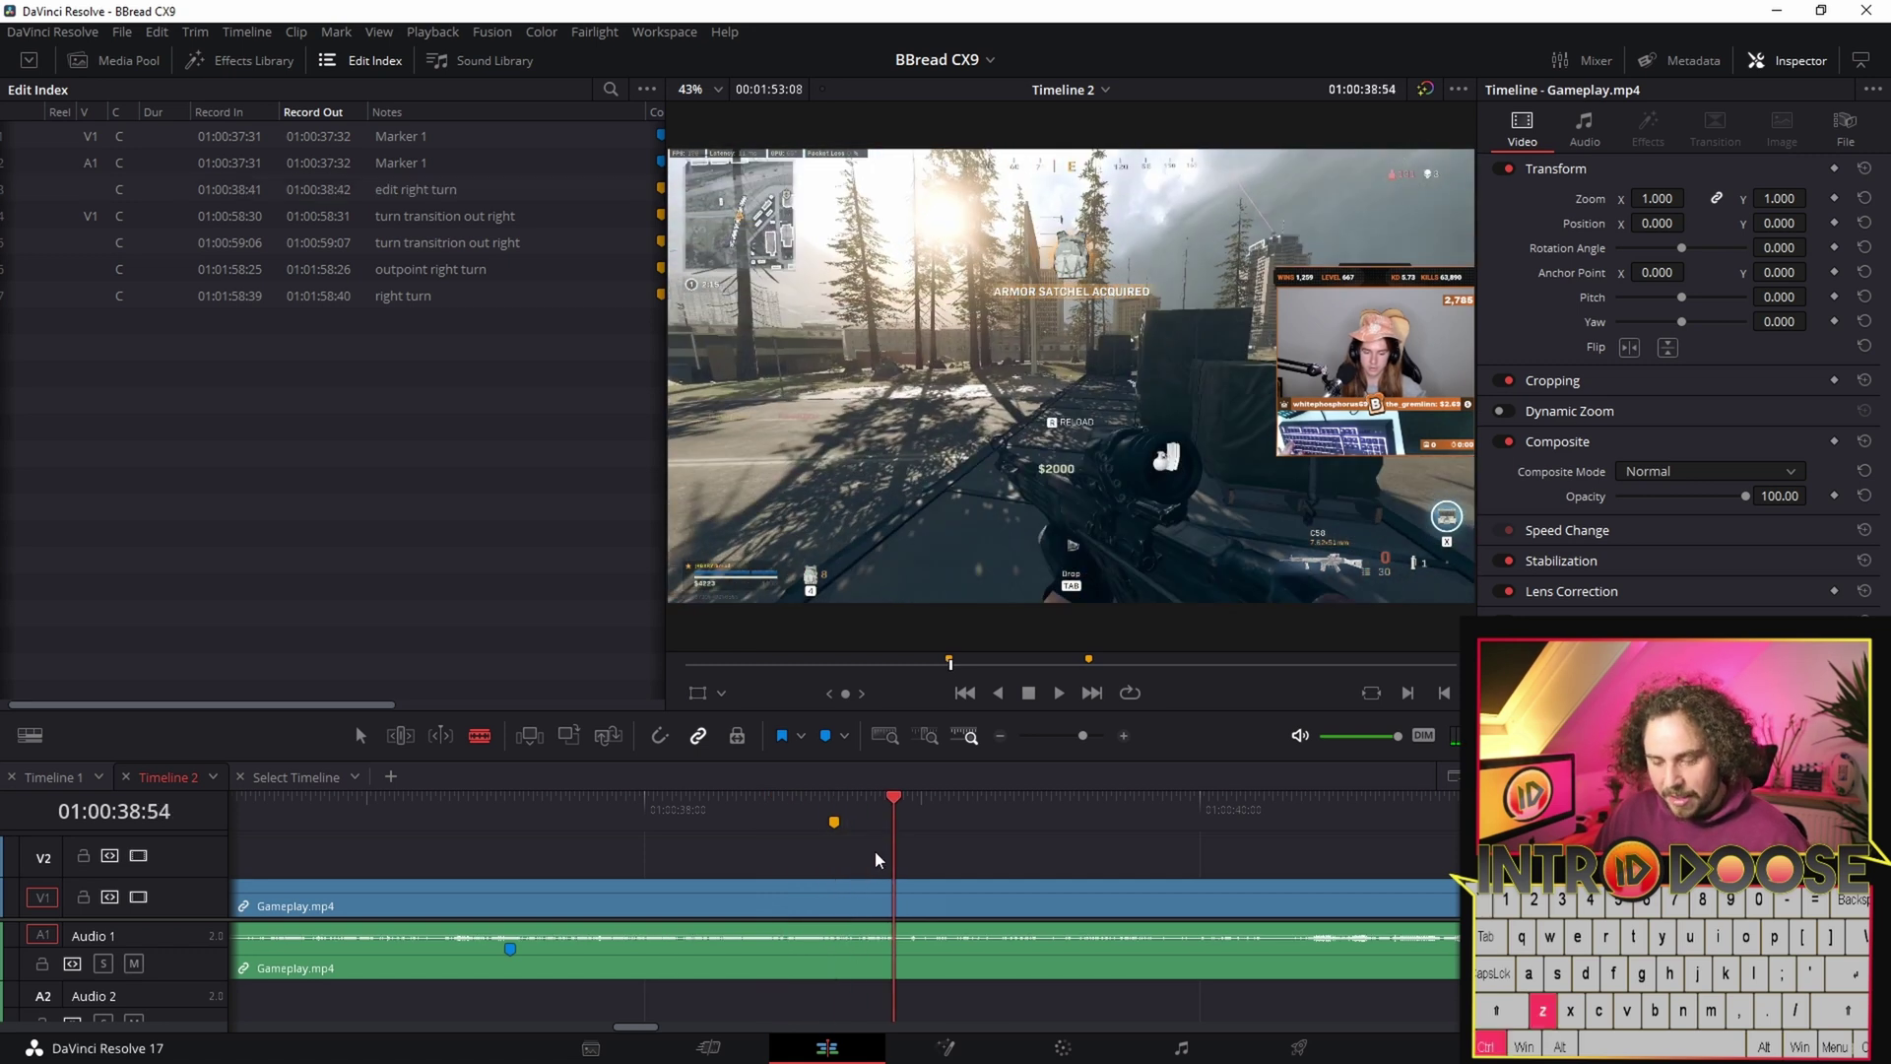
click(836, 796)
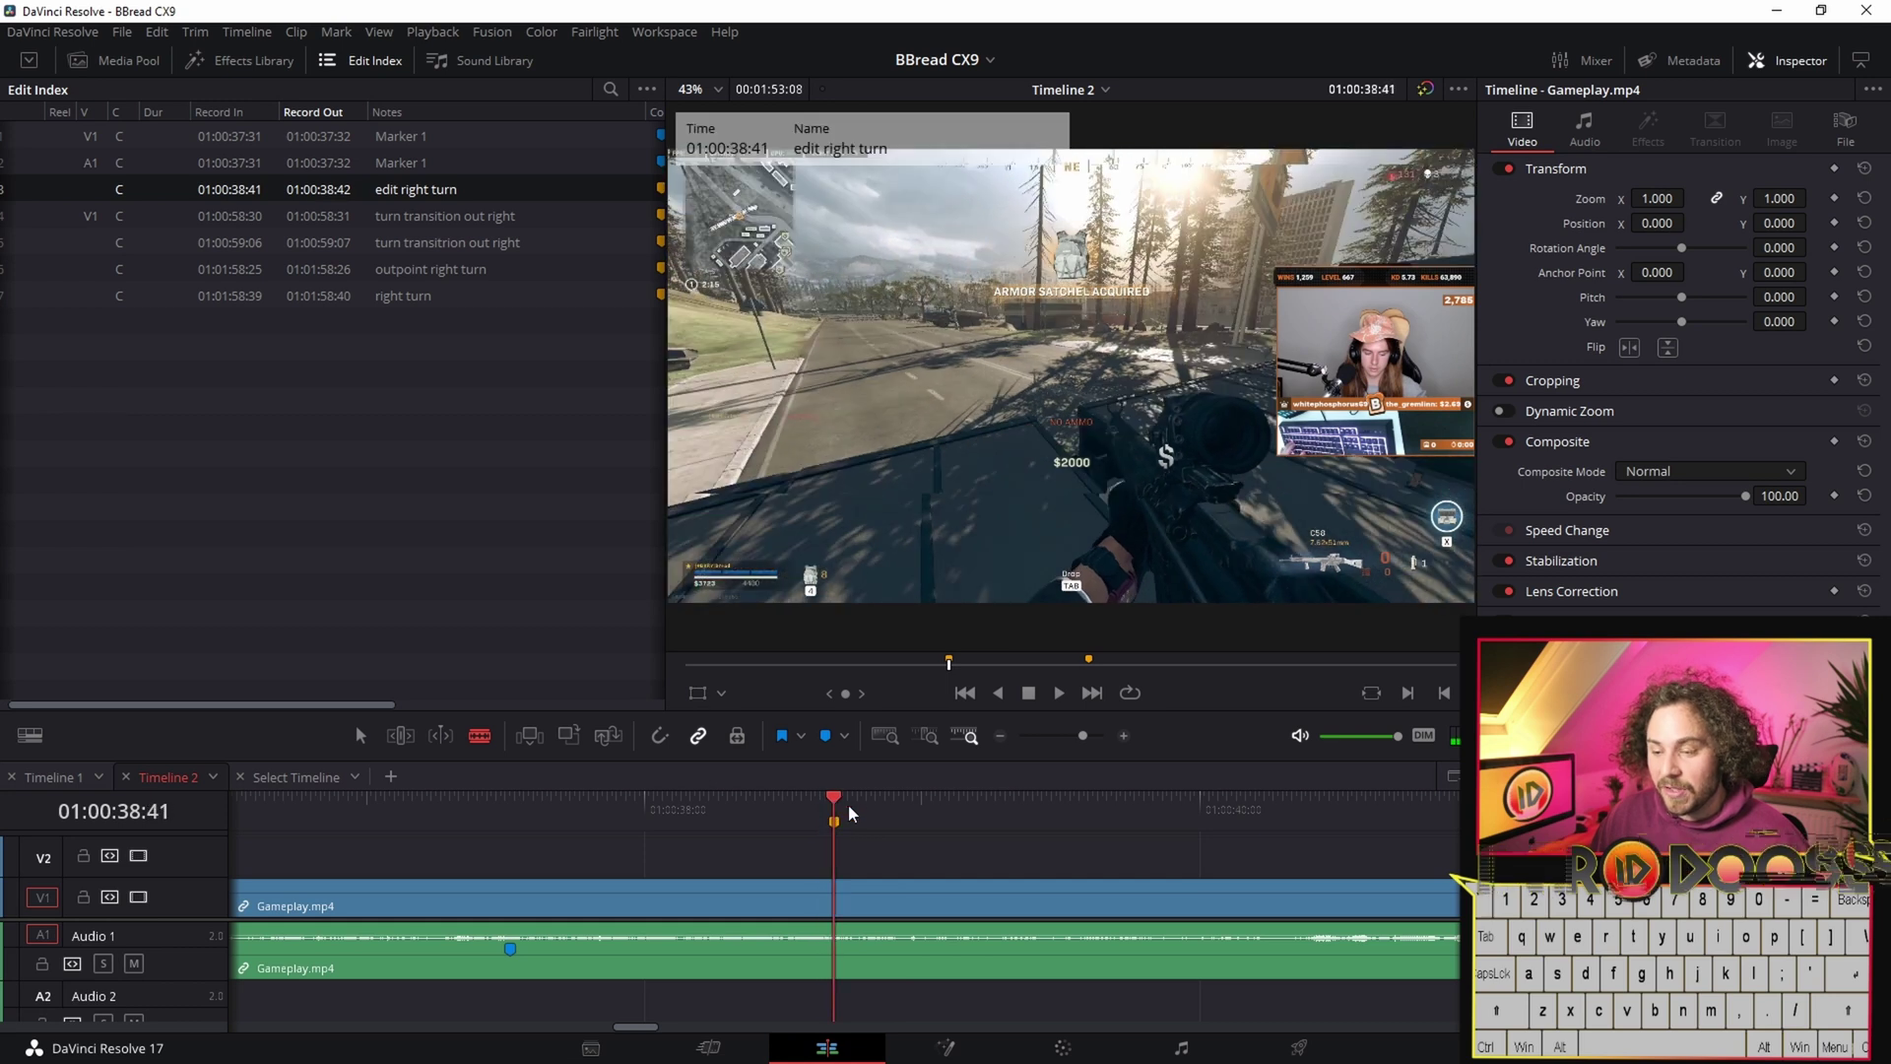
key(ctrl+b)
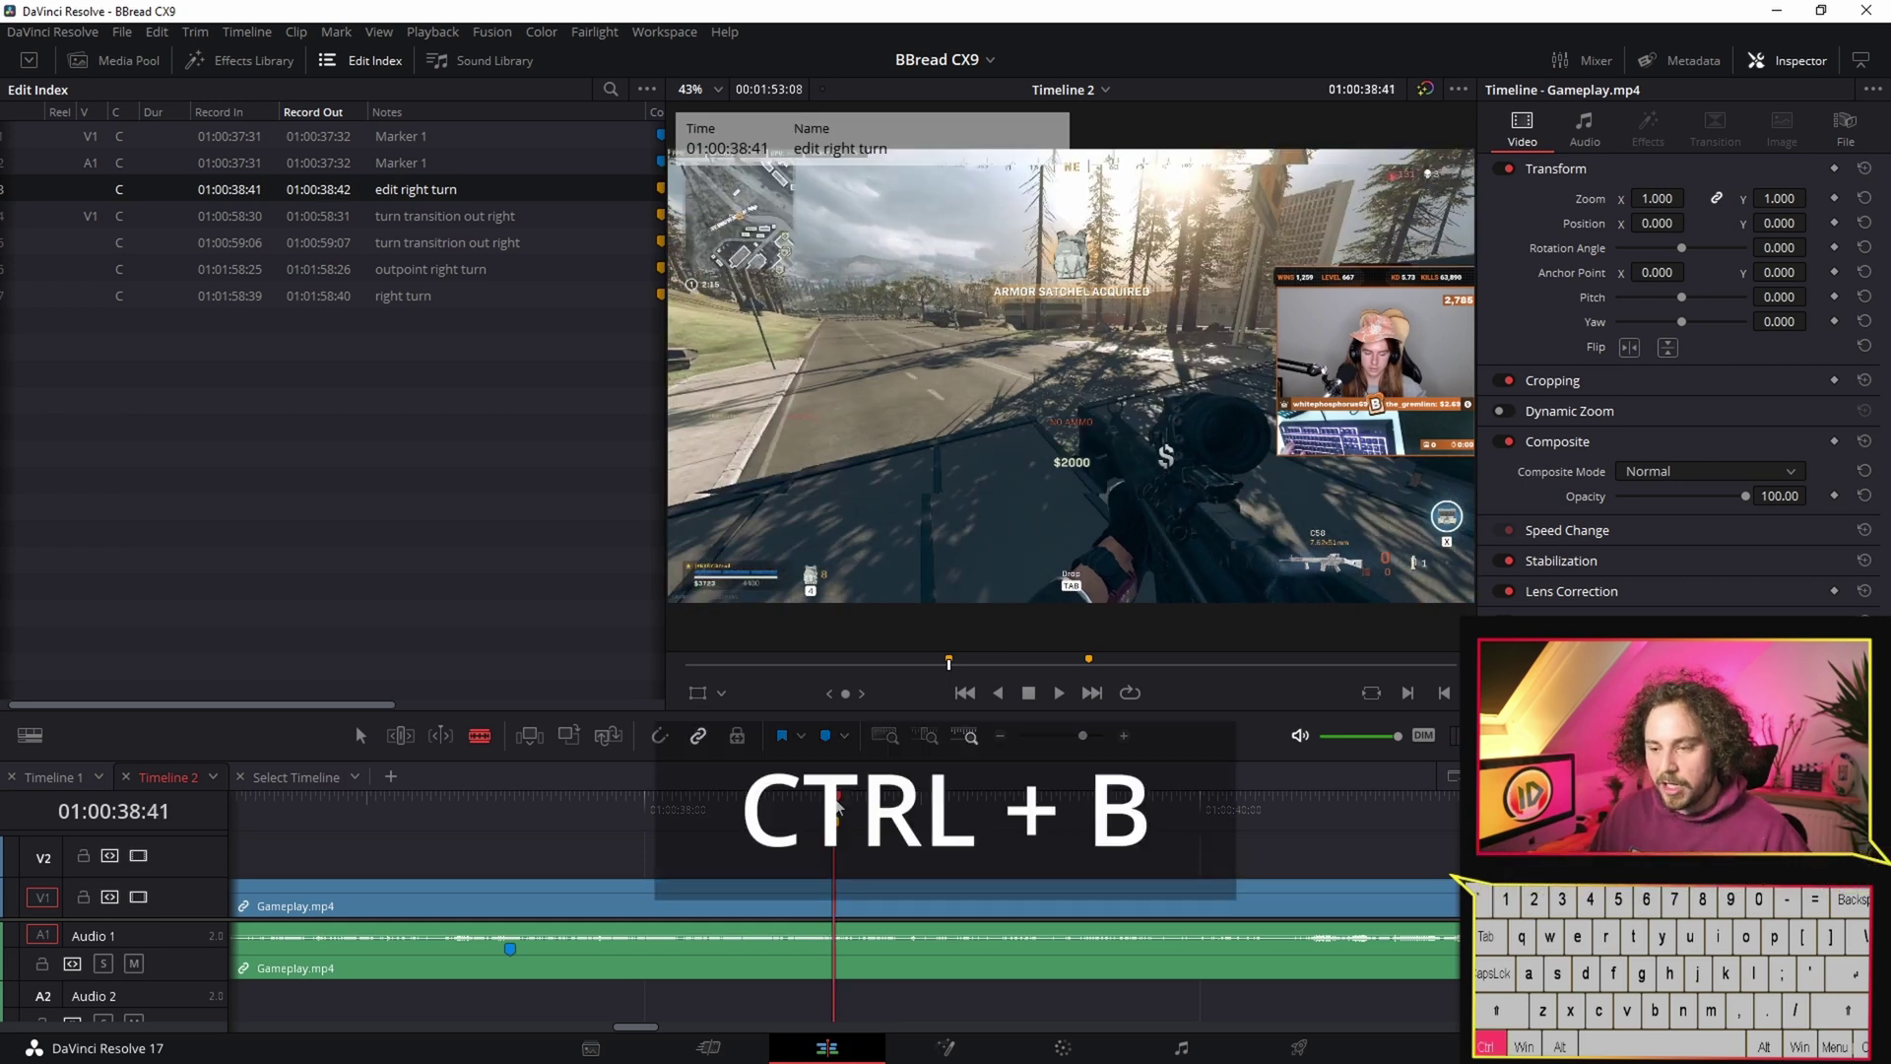
drag(835, 798, 766, 813)
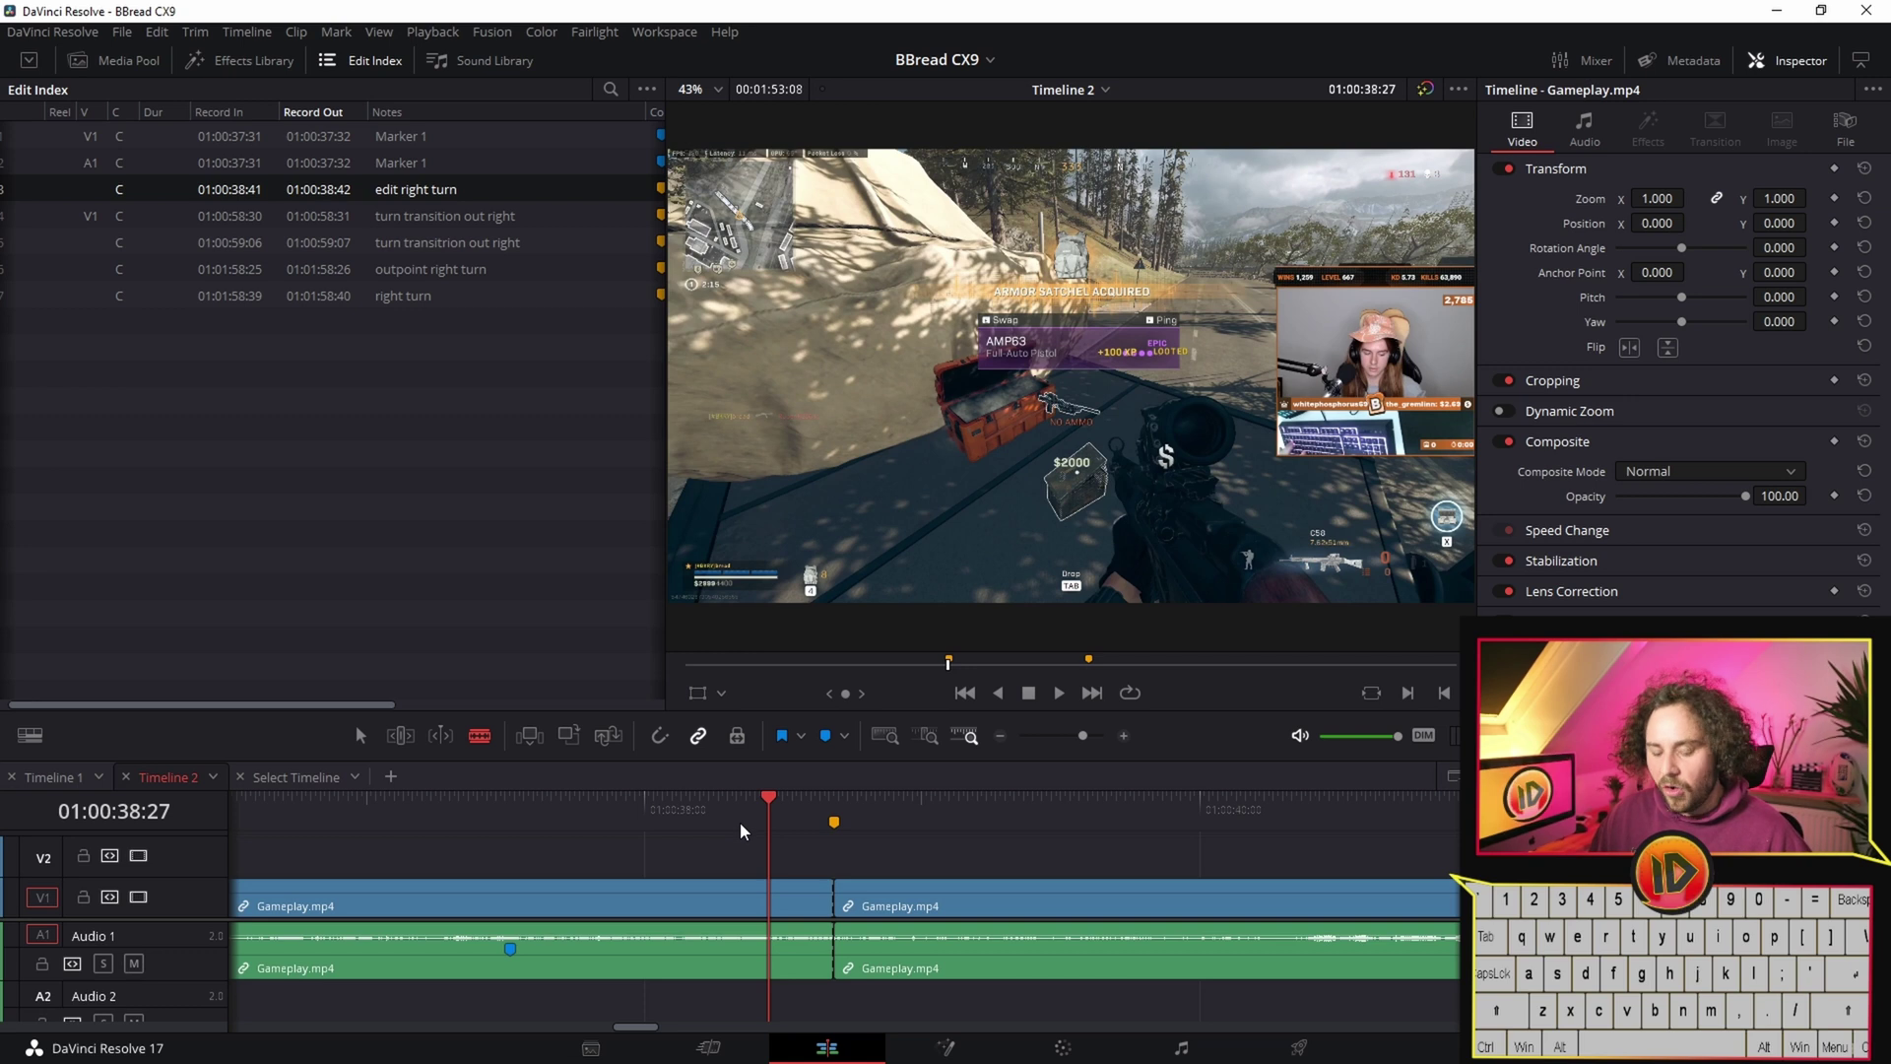
key(ctrl+b)
click(724, 799)
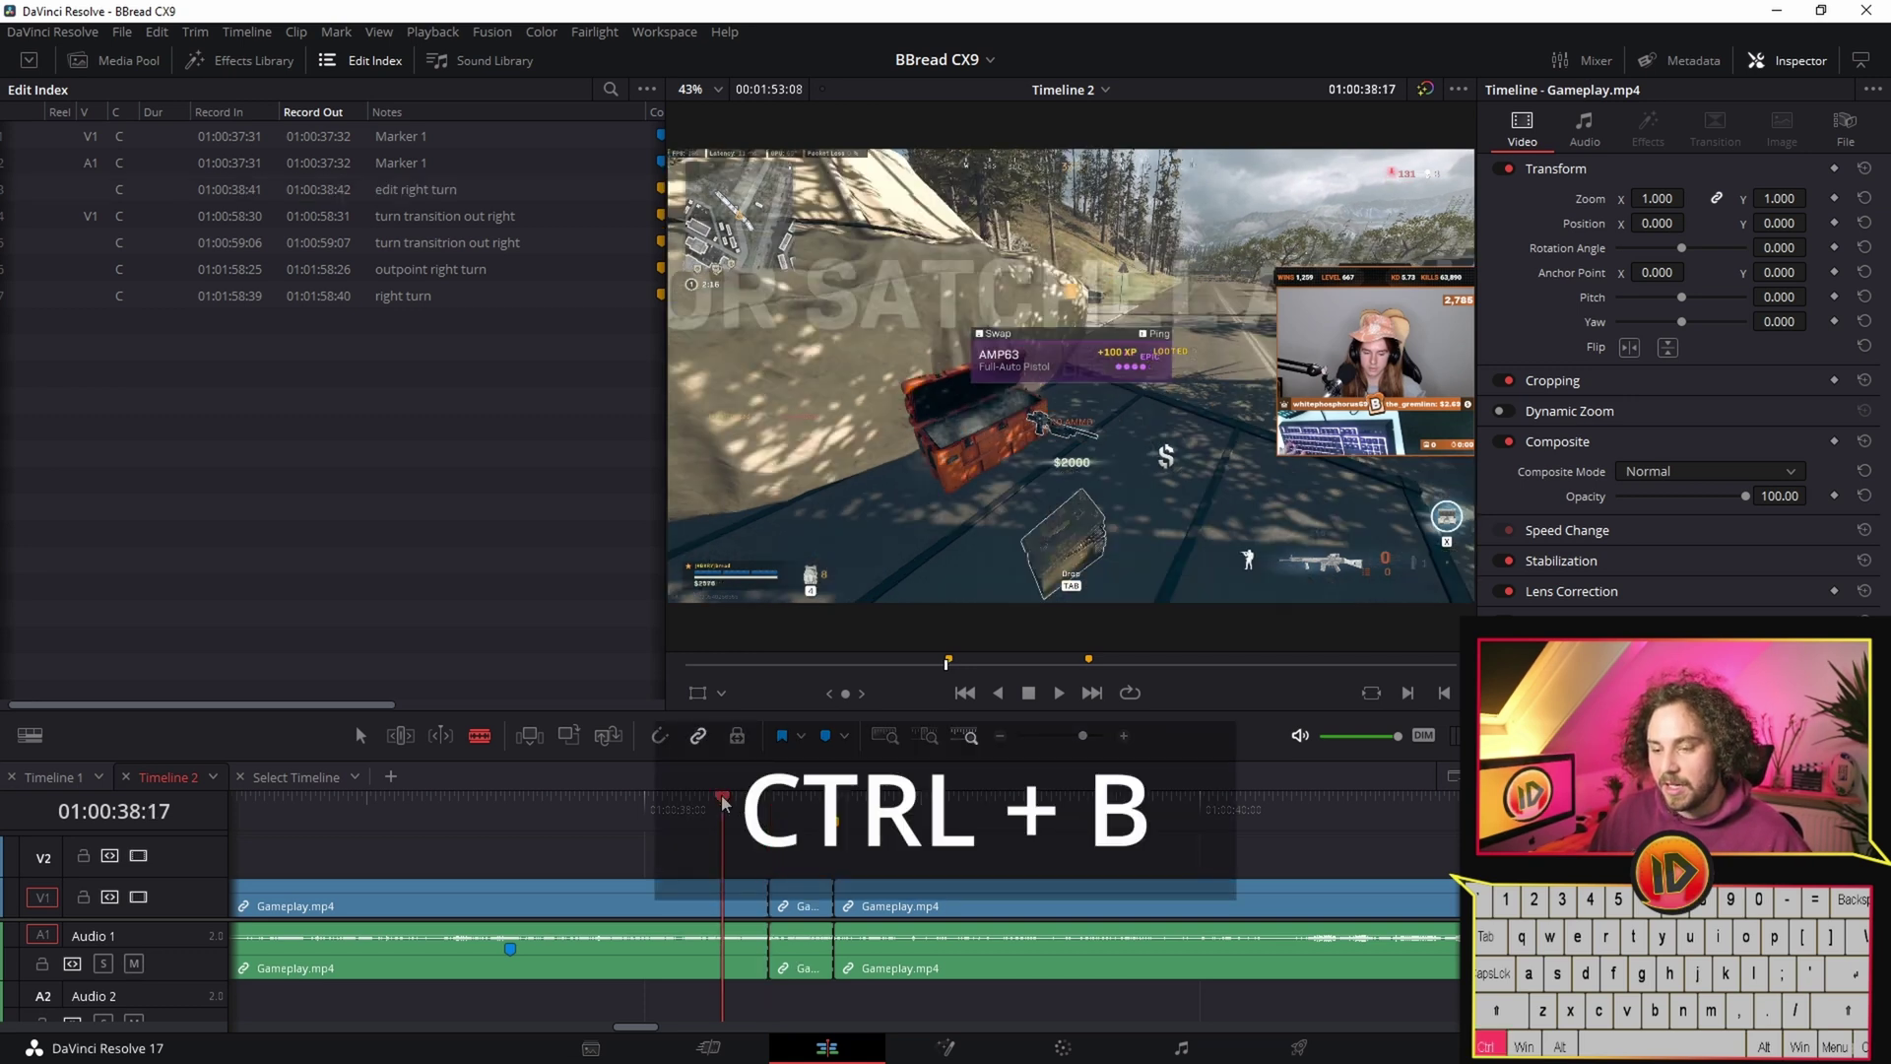
key(ctrl+b)
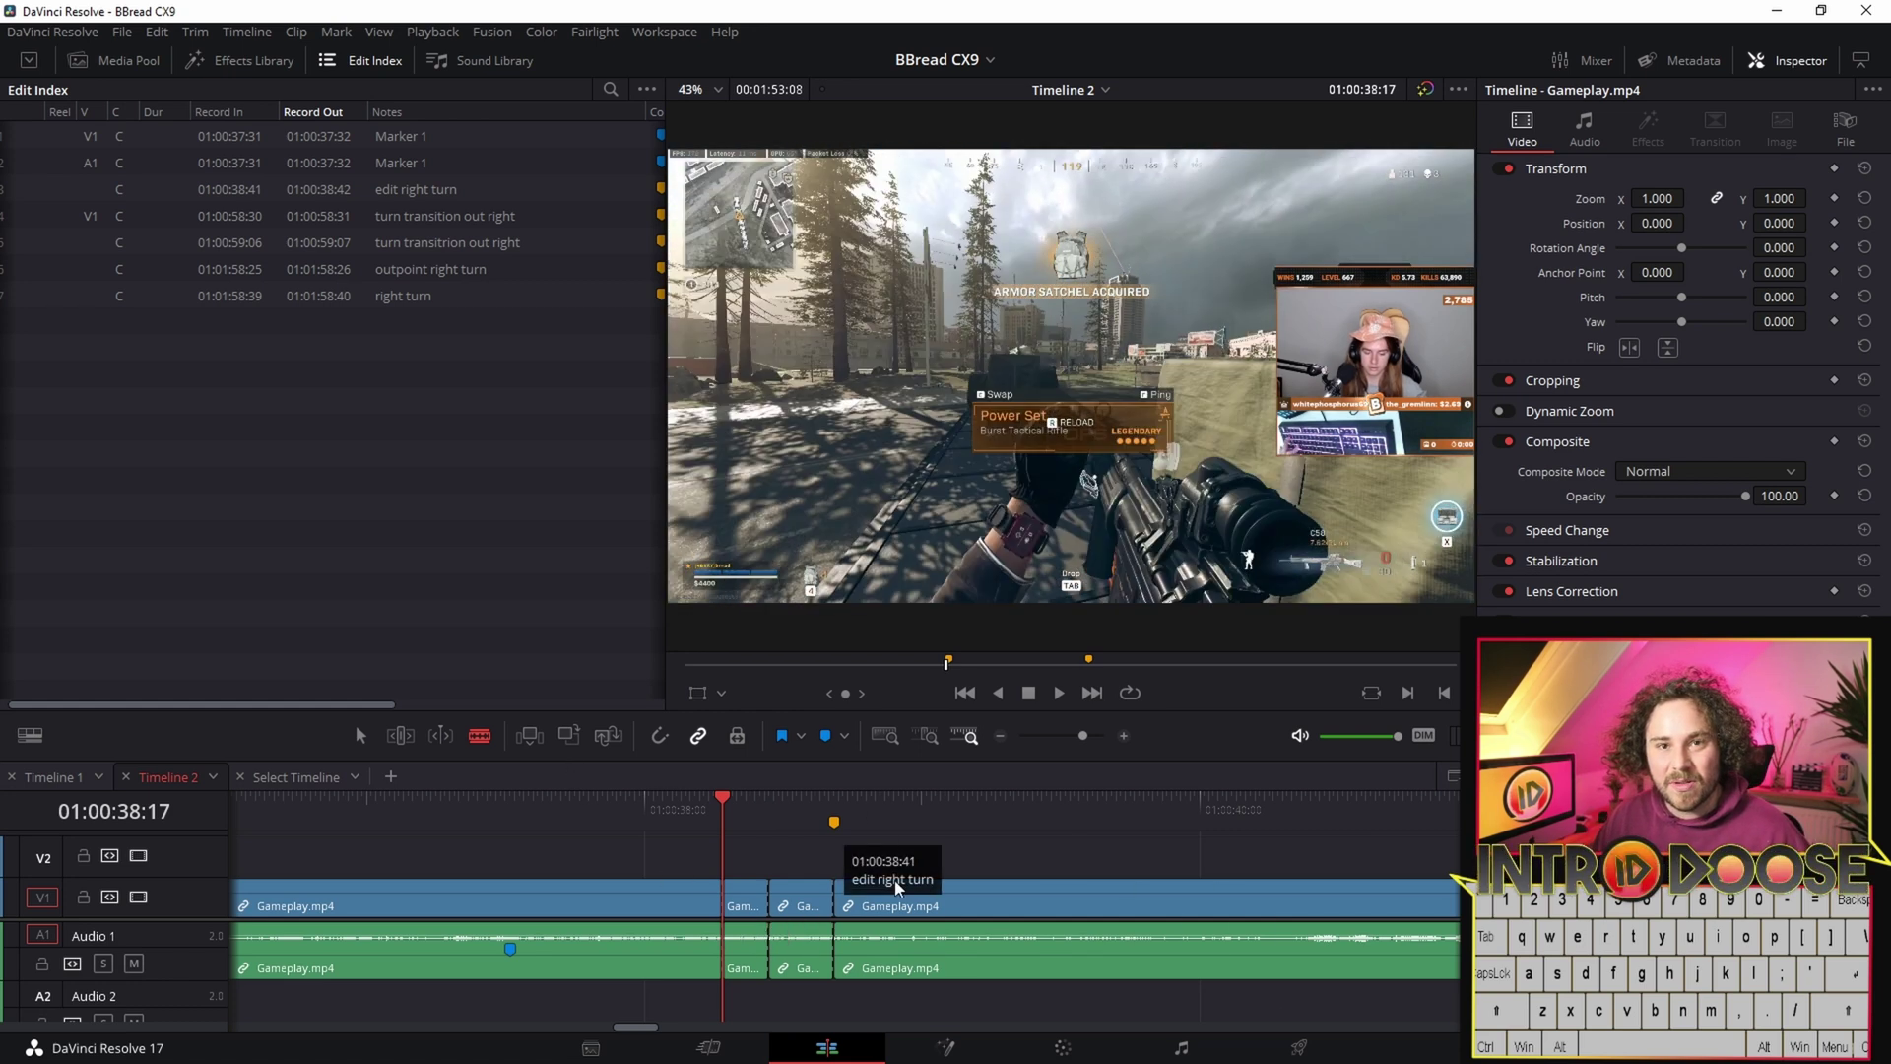
key(ctrl+z)
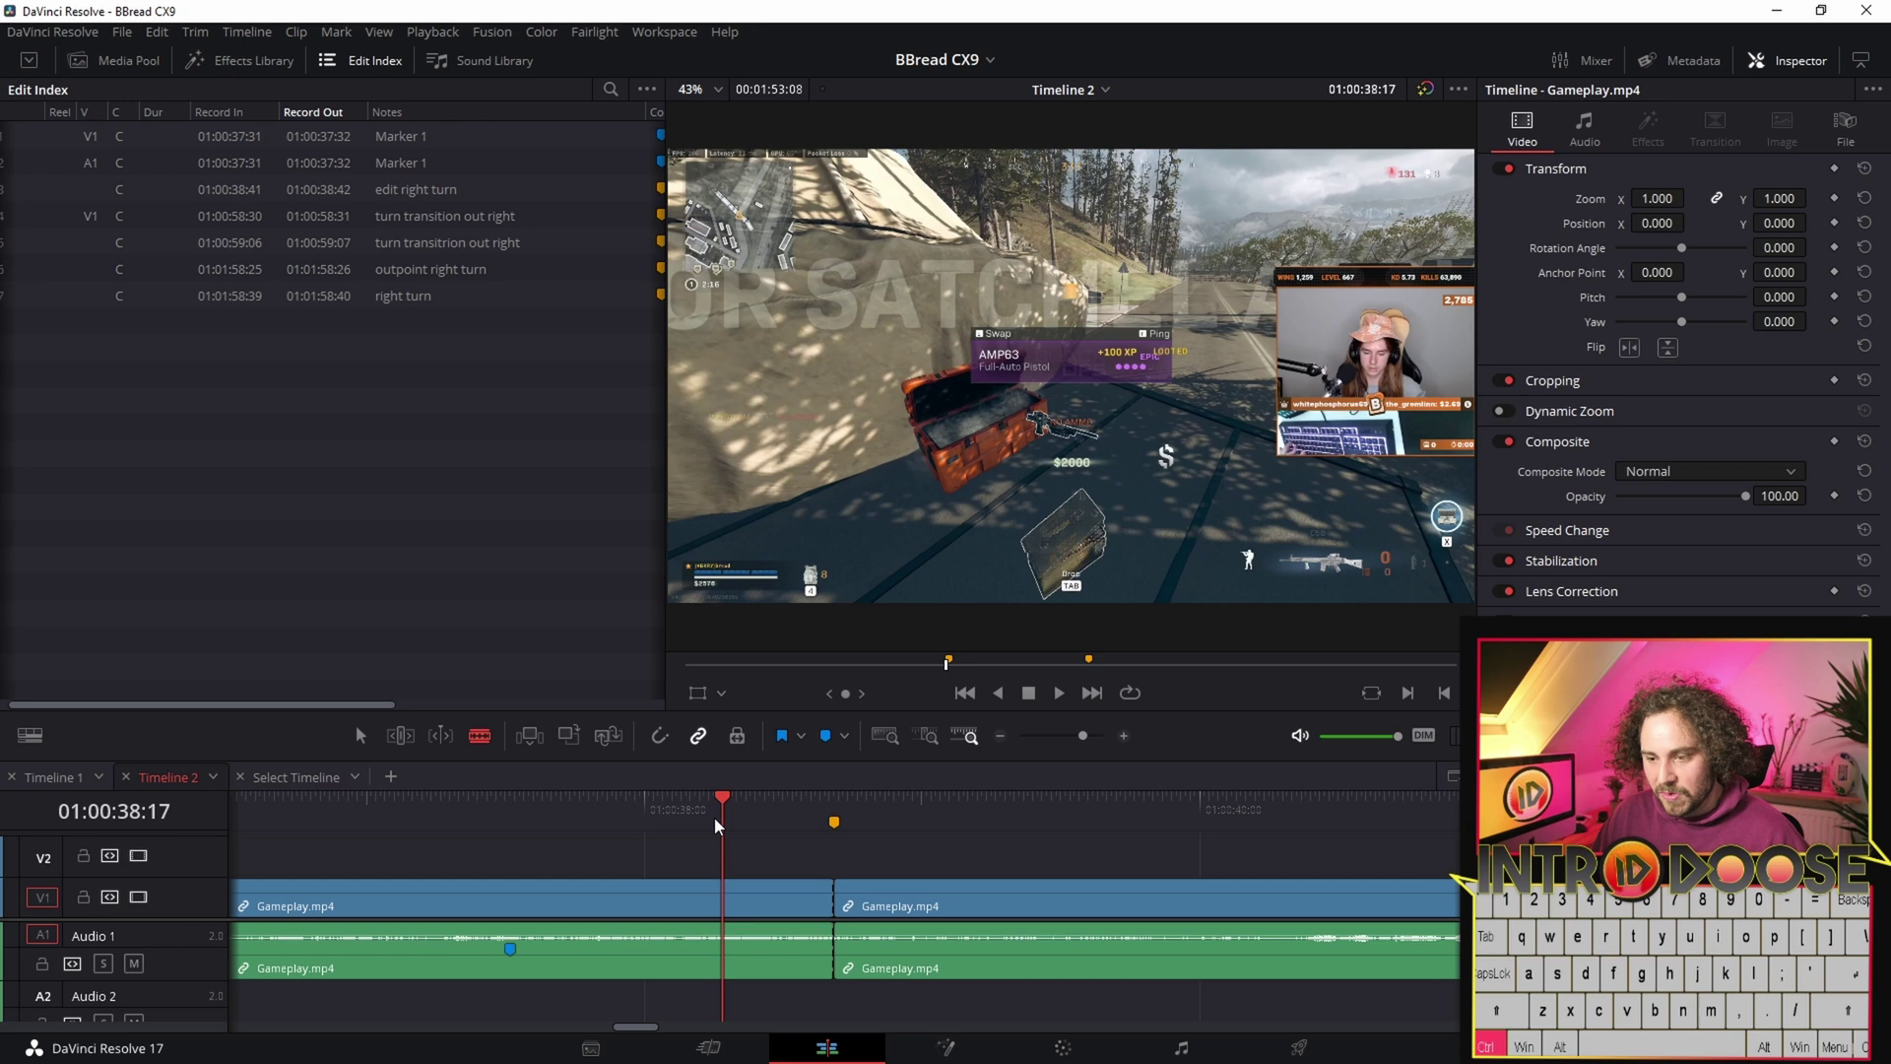
drag(725, 790, 831, 826)
click(836, 800)
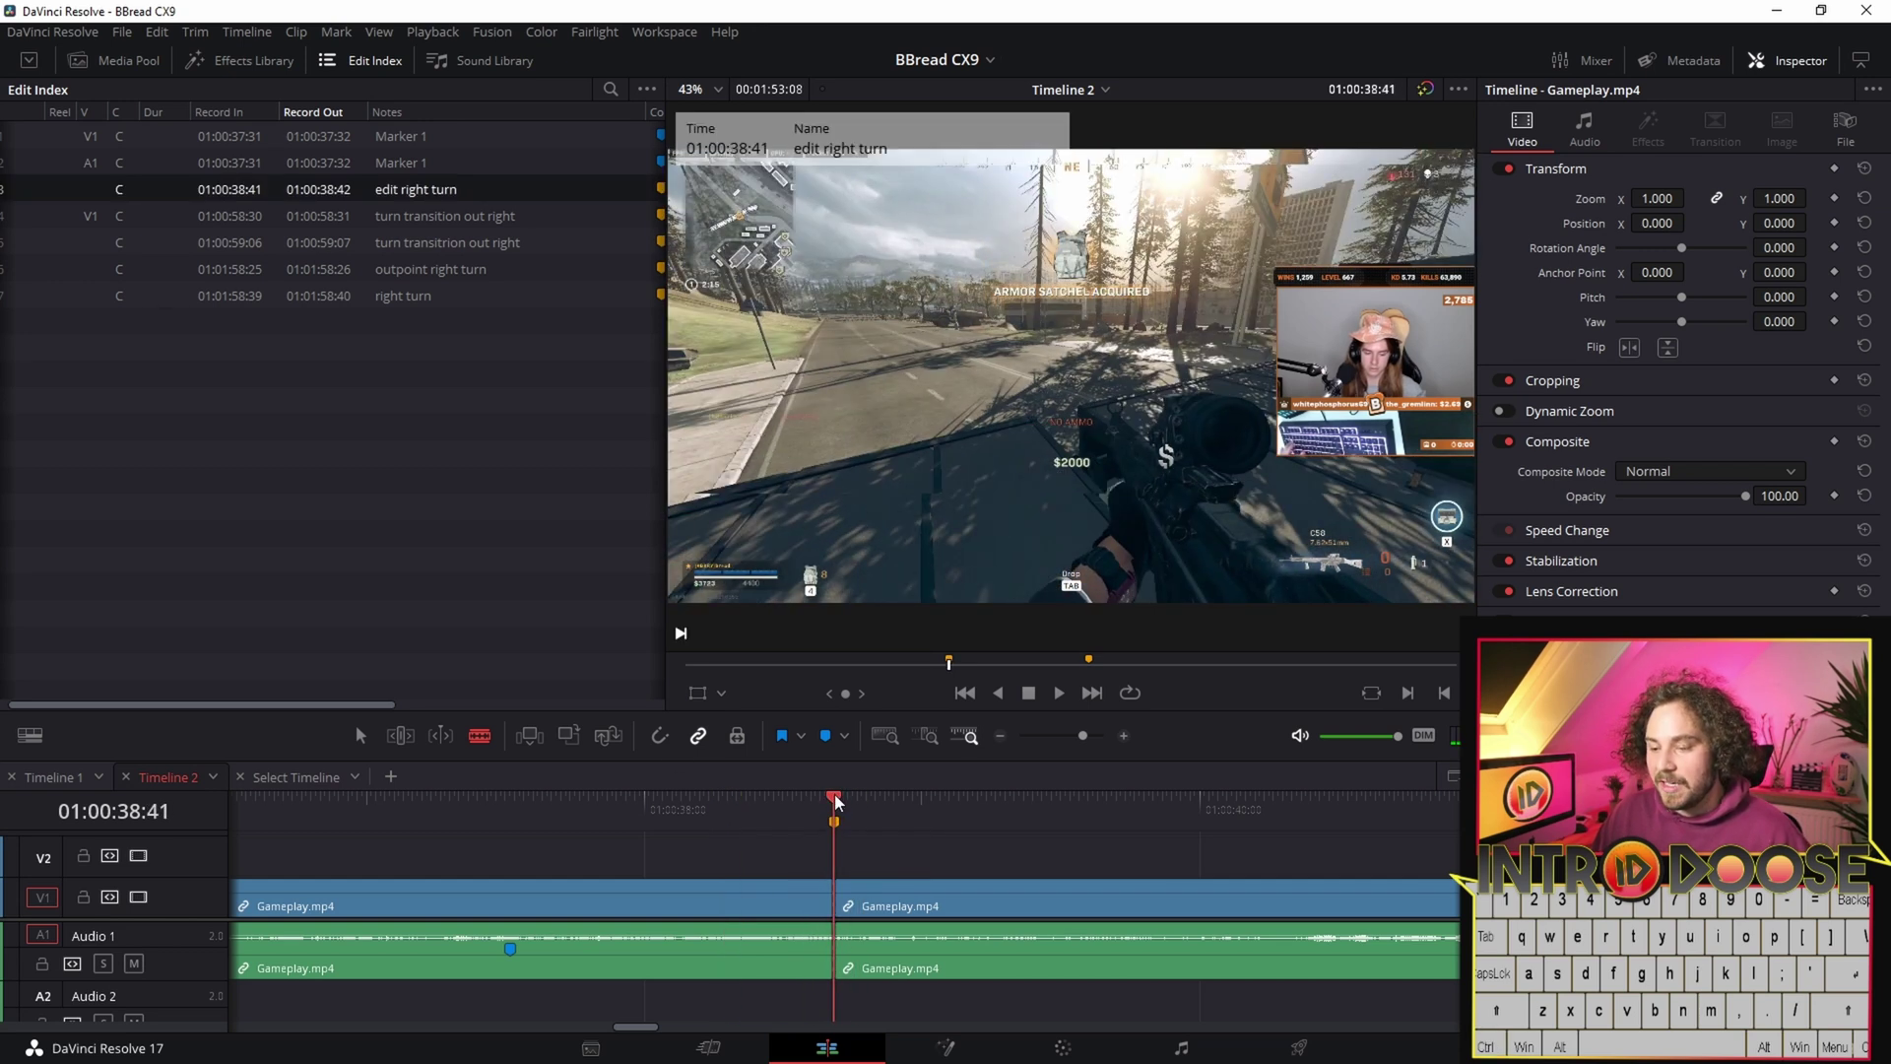
- Jump to the 01:00:59:06 transition marker and split Gameplay.mp4 there with Ctrl+B
click(429, 237)
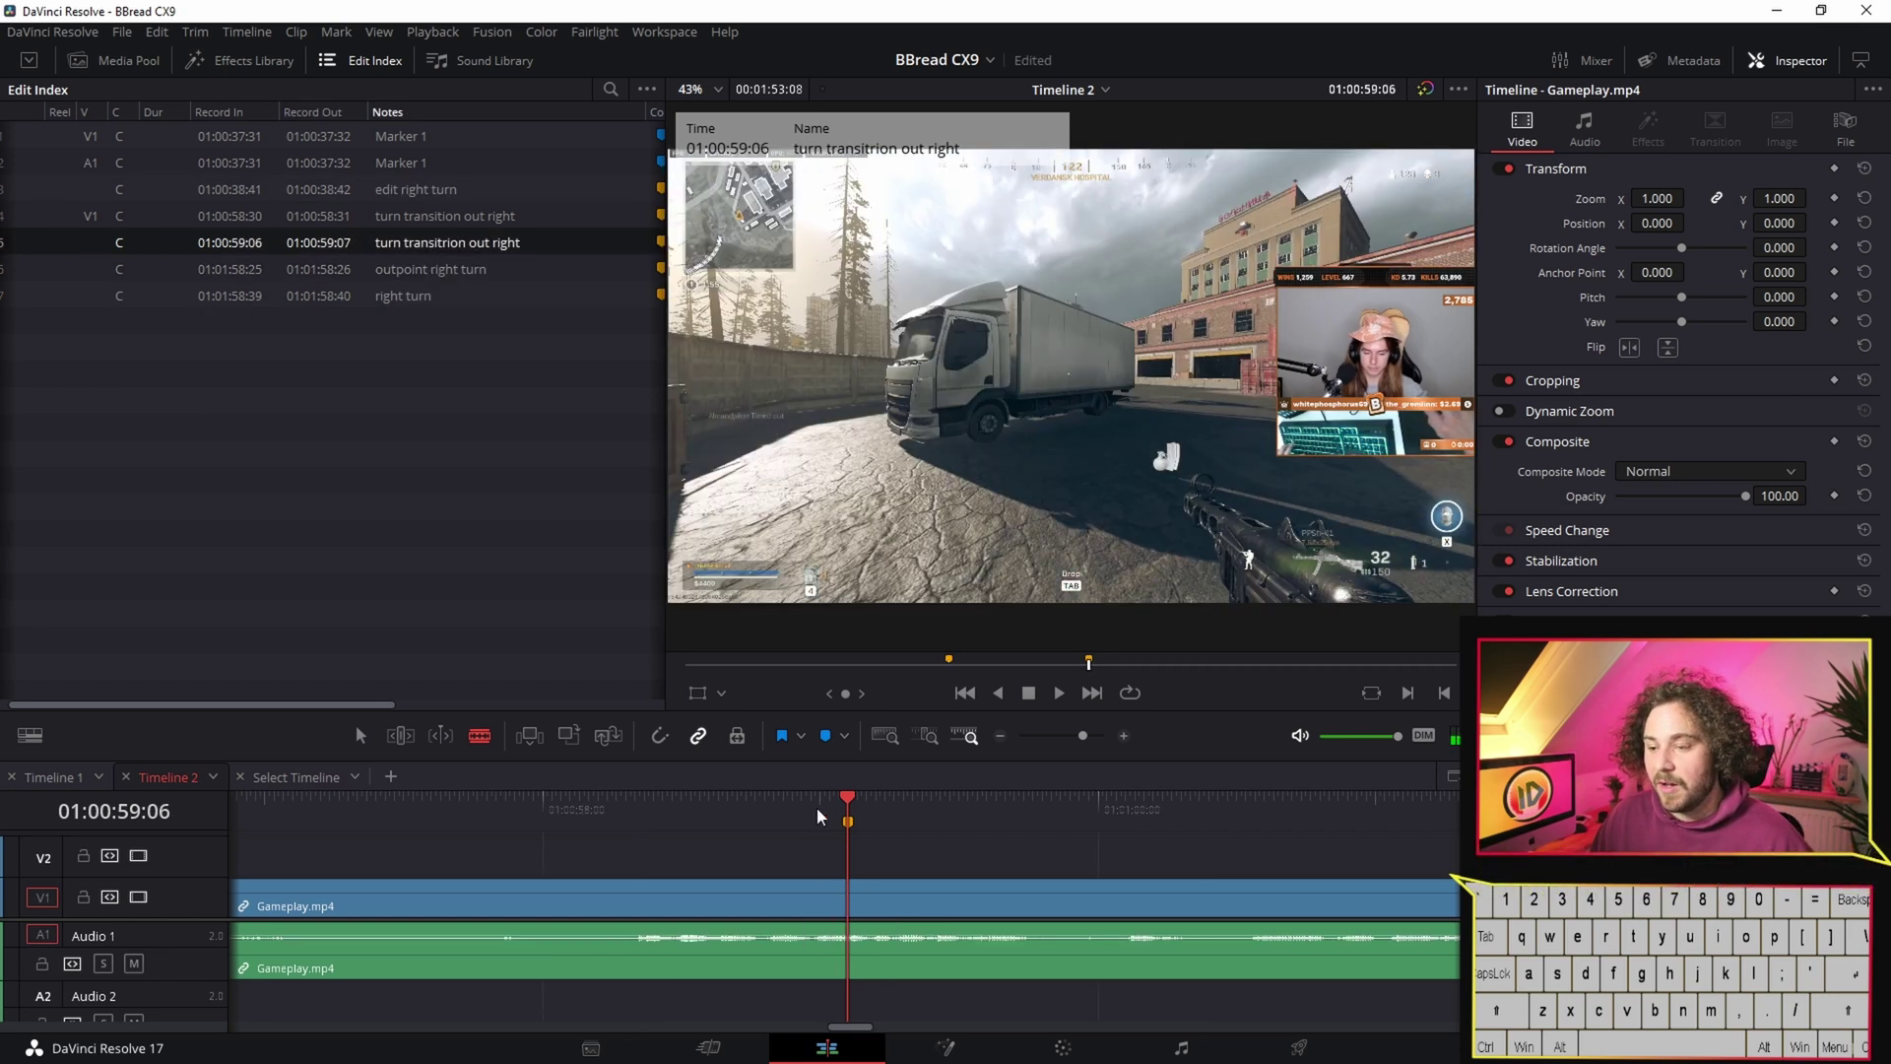
mouse_move(847, 798)
mouse_down()
mouse_move(825, 806)
mouse_move(883, 806)
mouse_move(857, 806)
mouse_up()
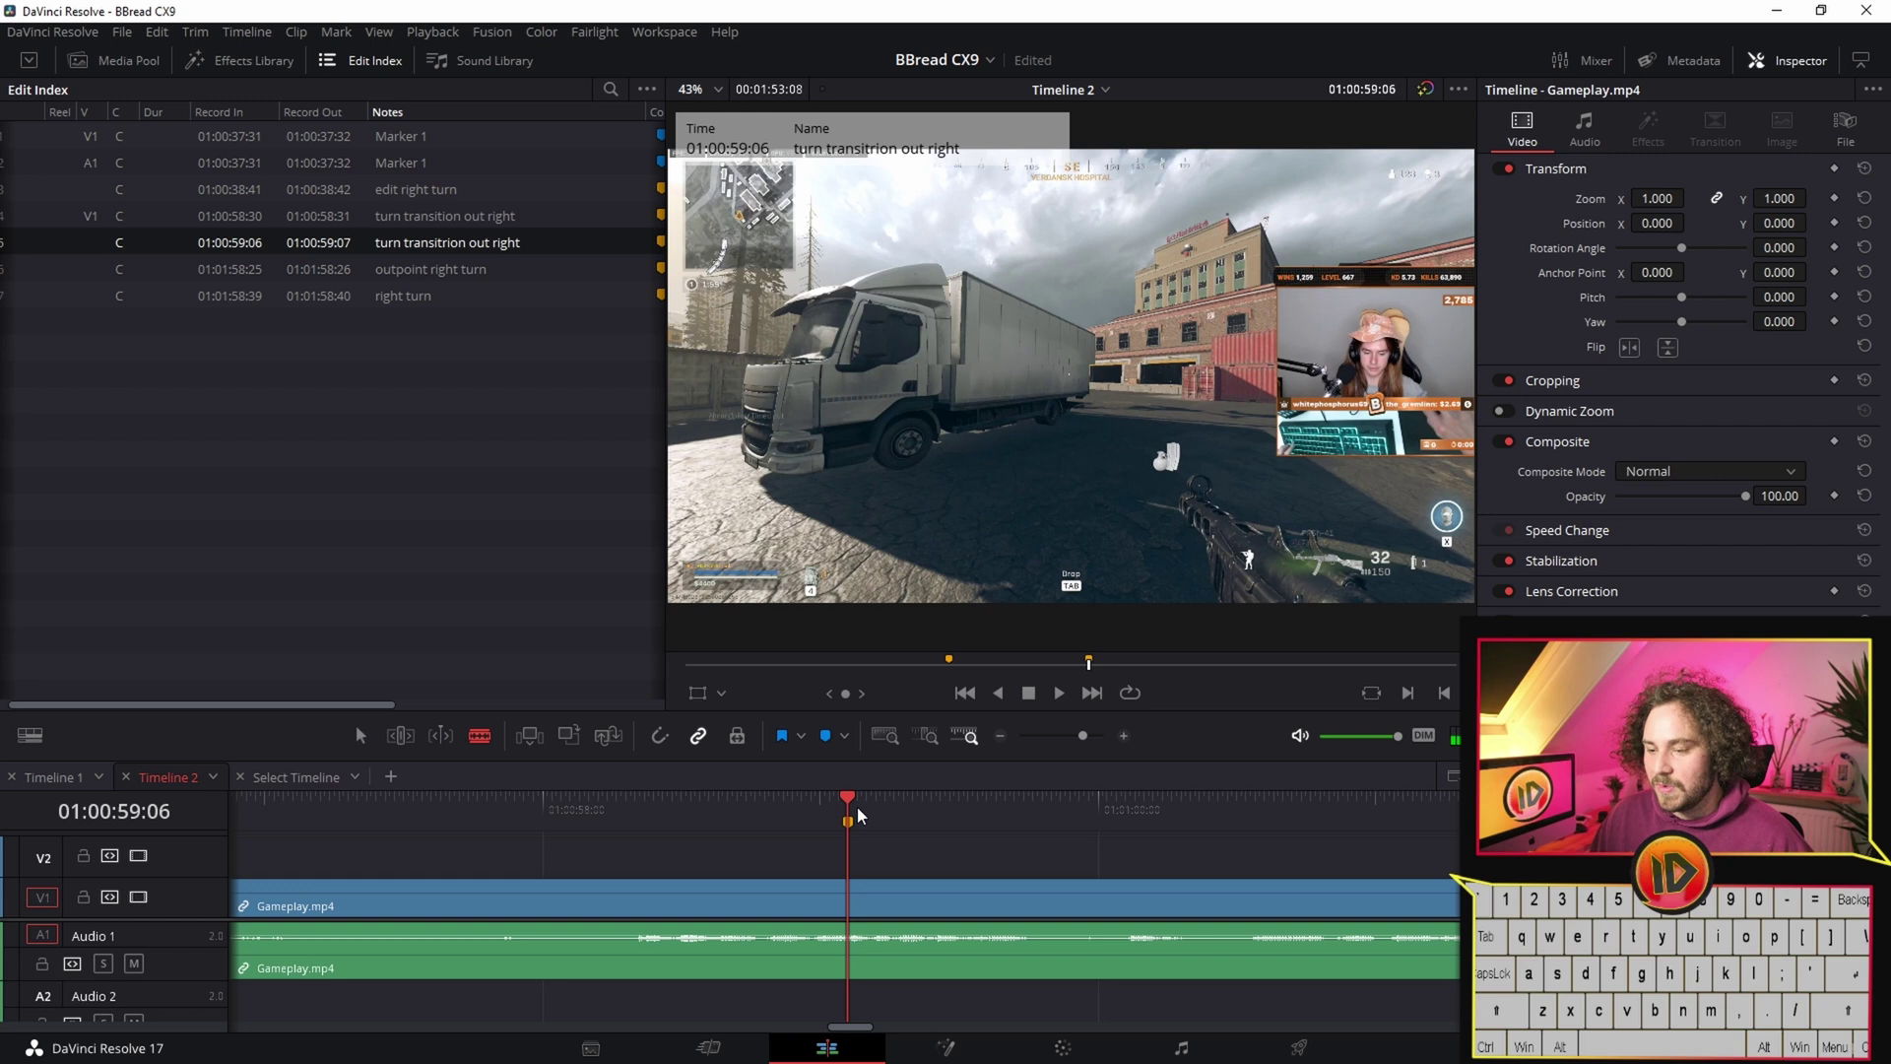
key(ctrl+b)
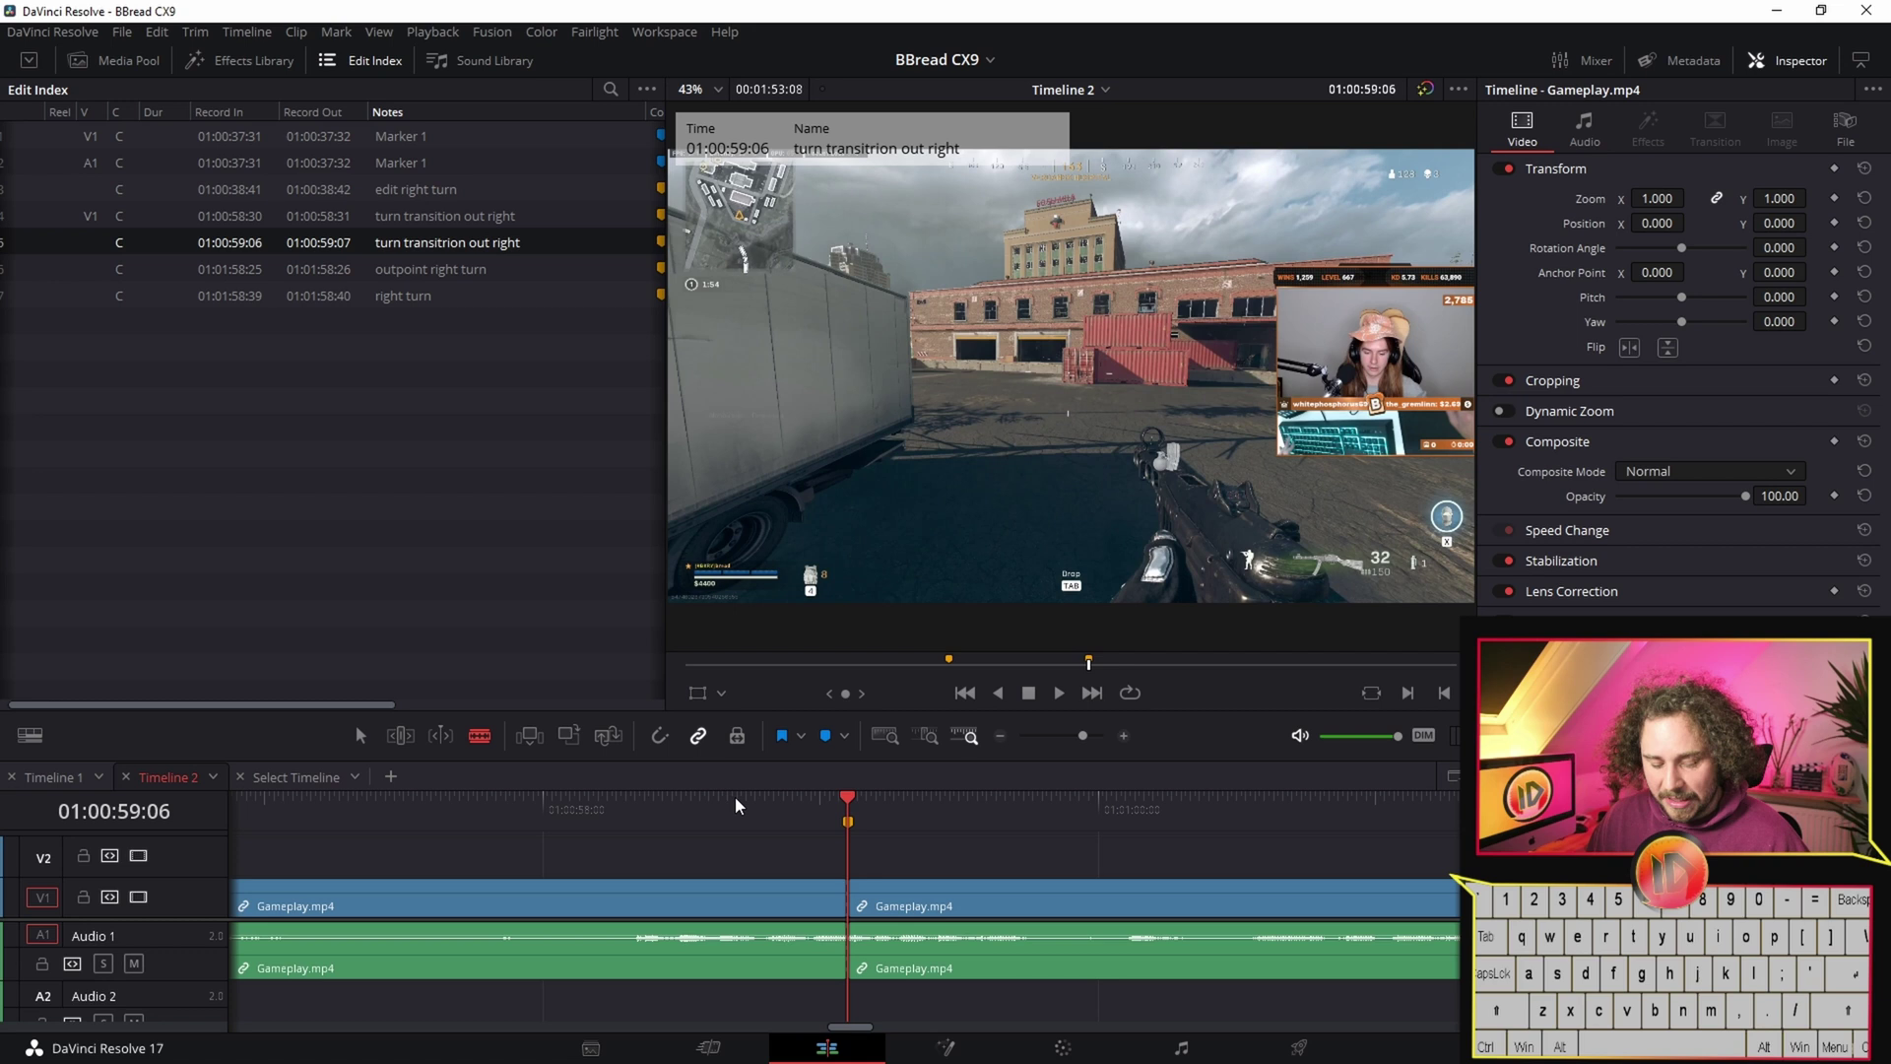
- Try deleting the middle gameplay clip and closing its gap, then undo to restore it
click(367, 733)
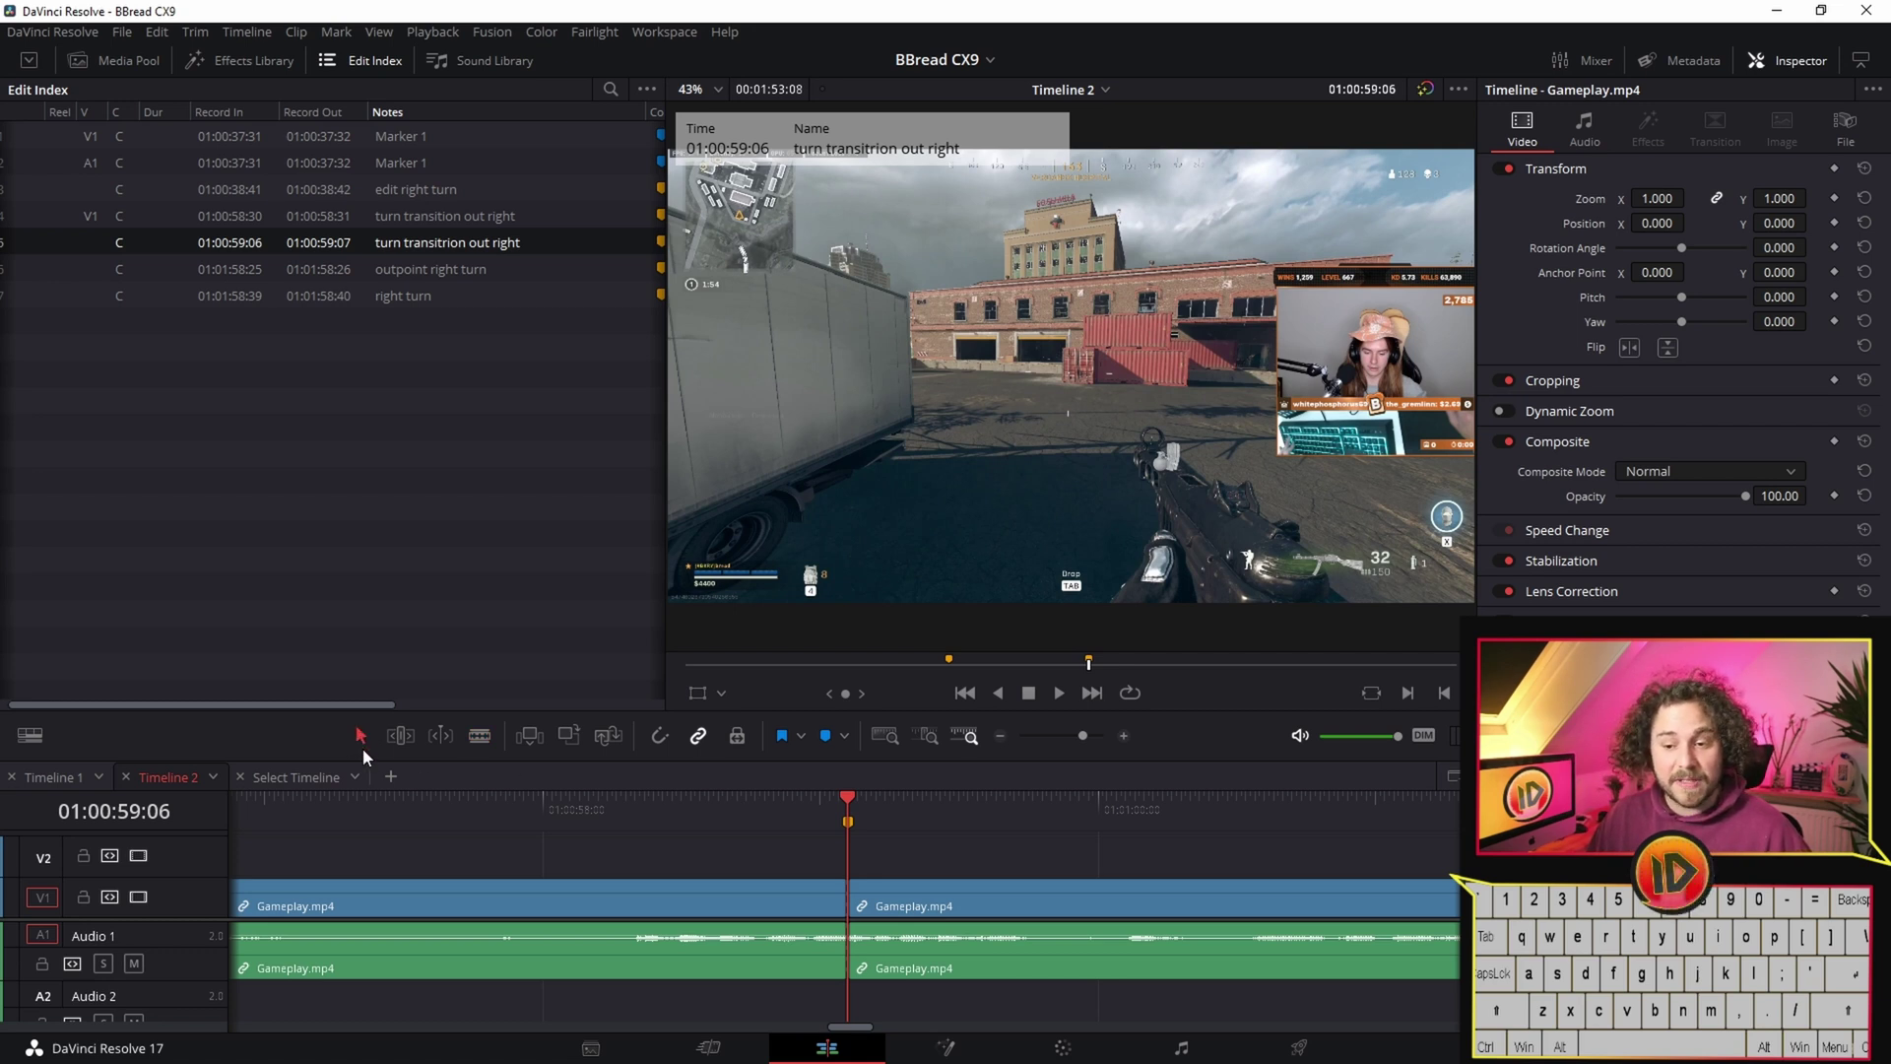
click(400, 906)
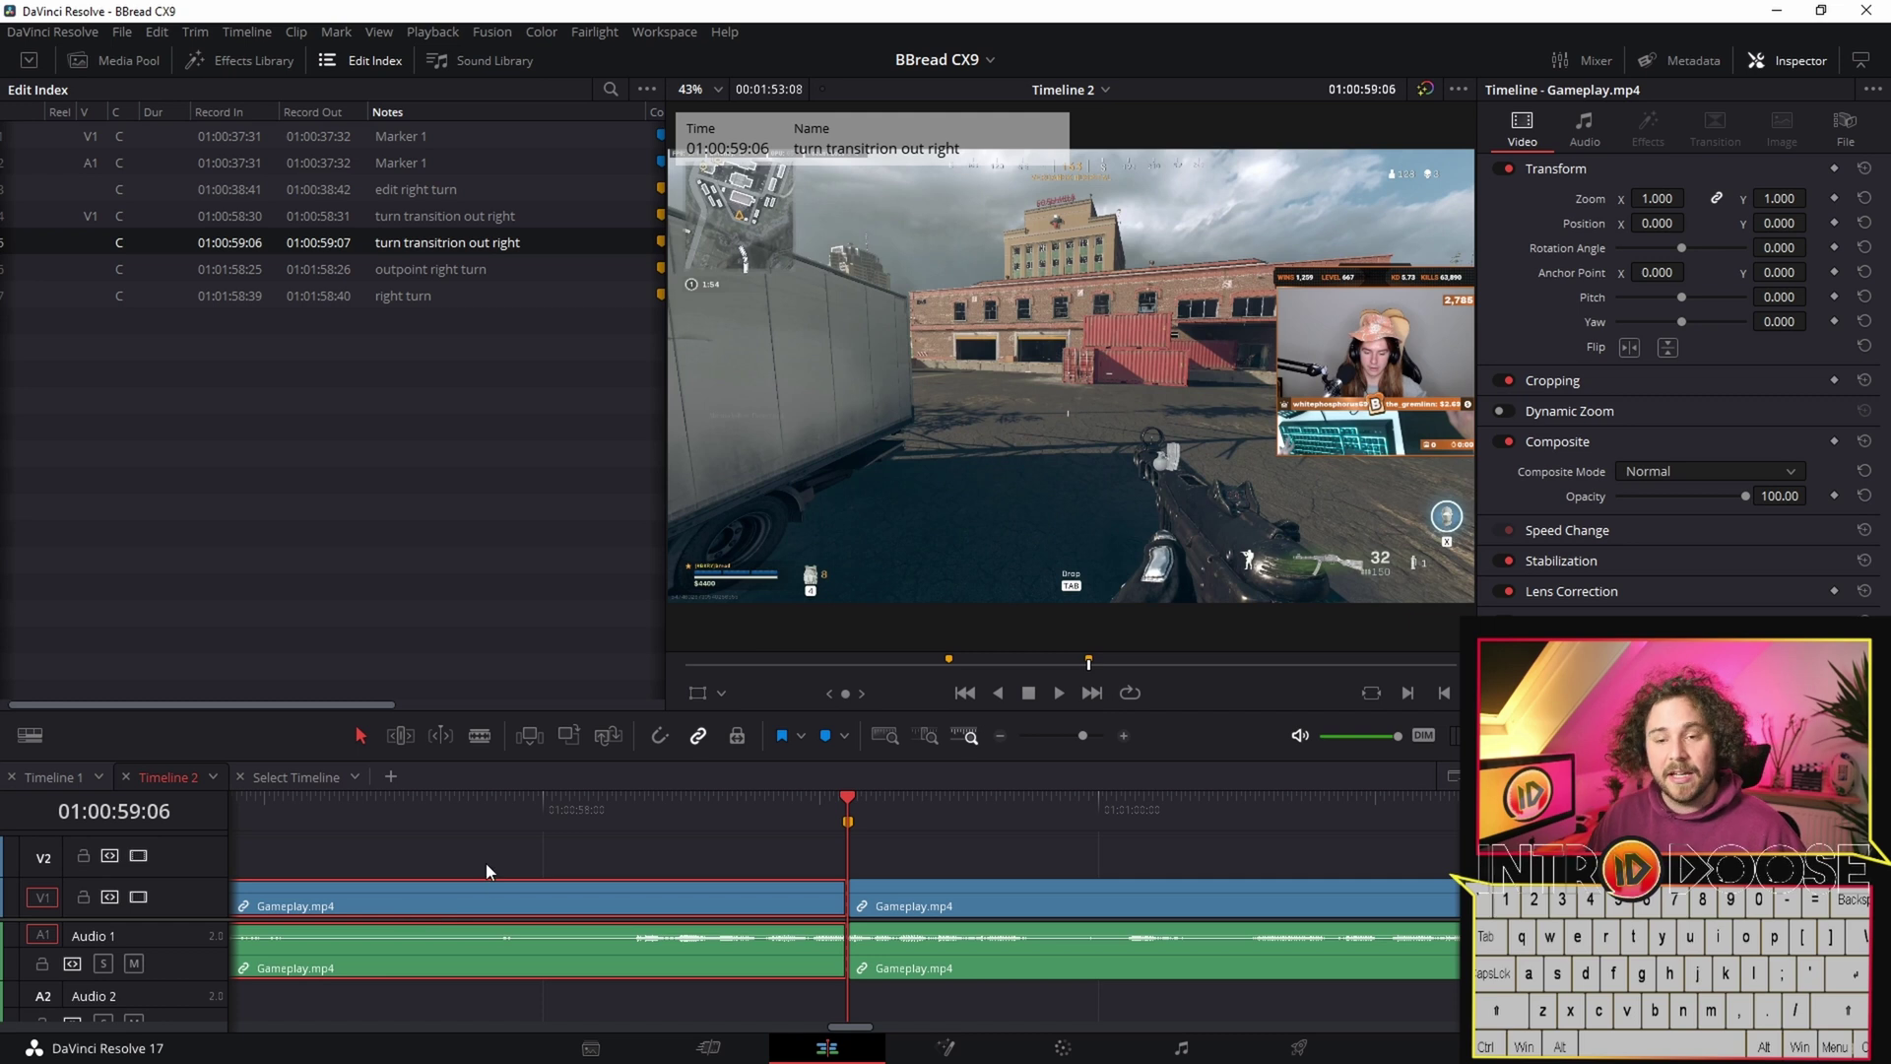
scroll(471, 851, down, 2)
scroll(448, 862, down, 3)
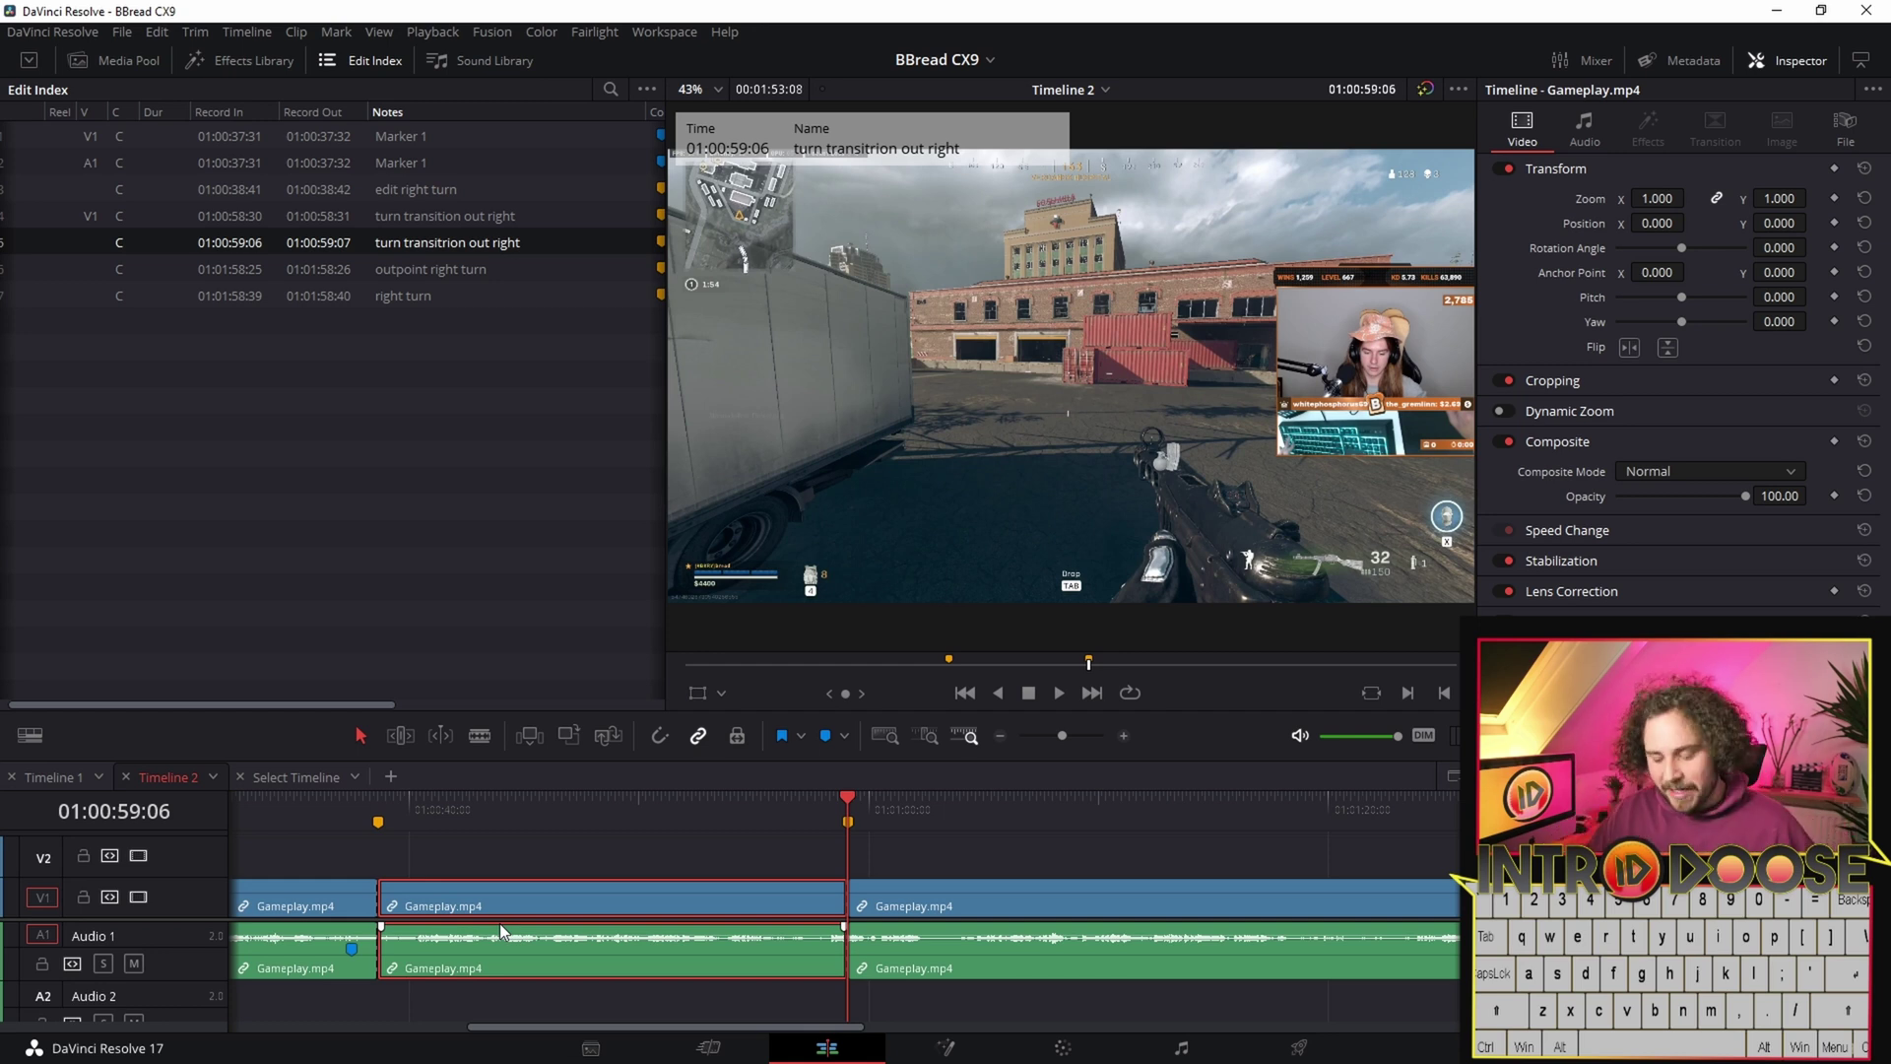
key(BackSpace)
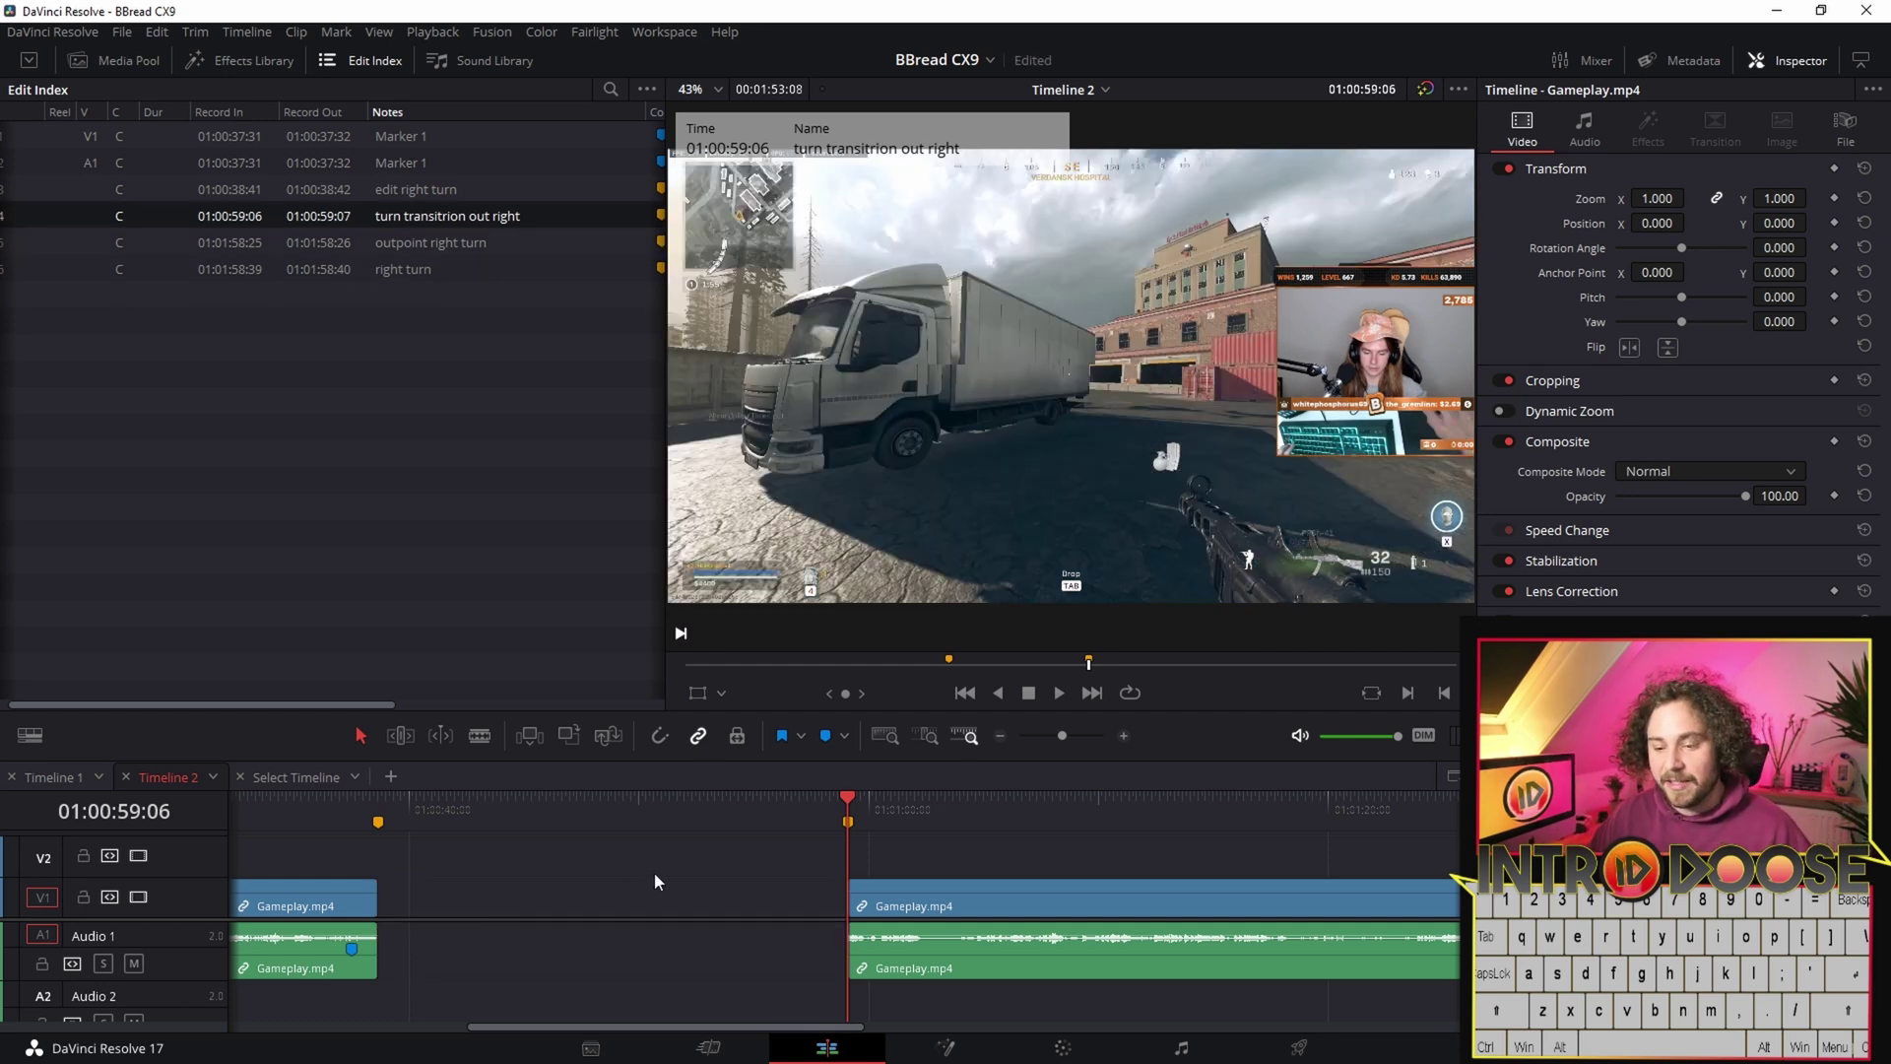
click(512, 900)
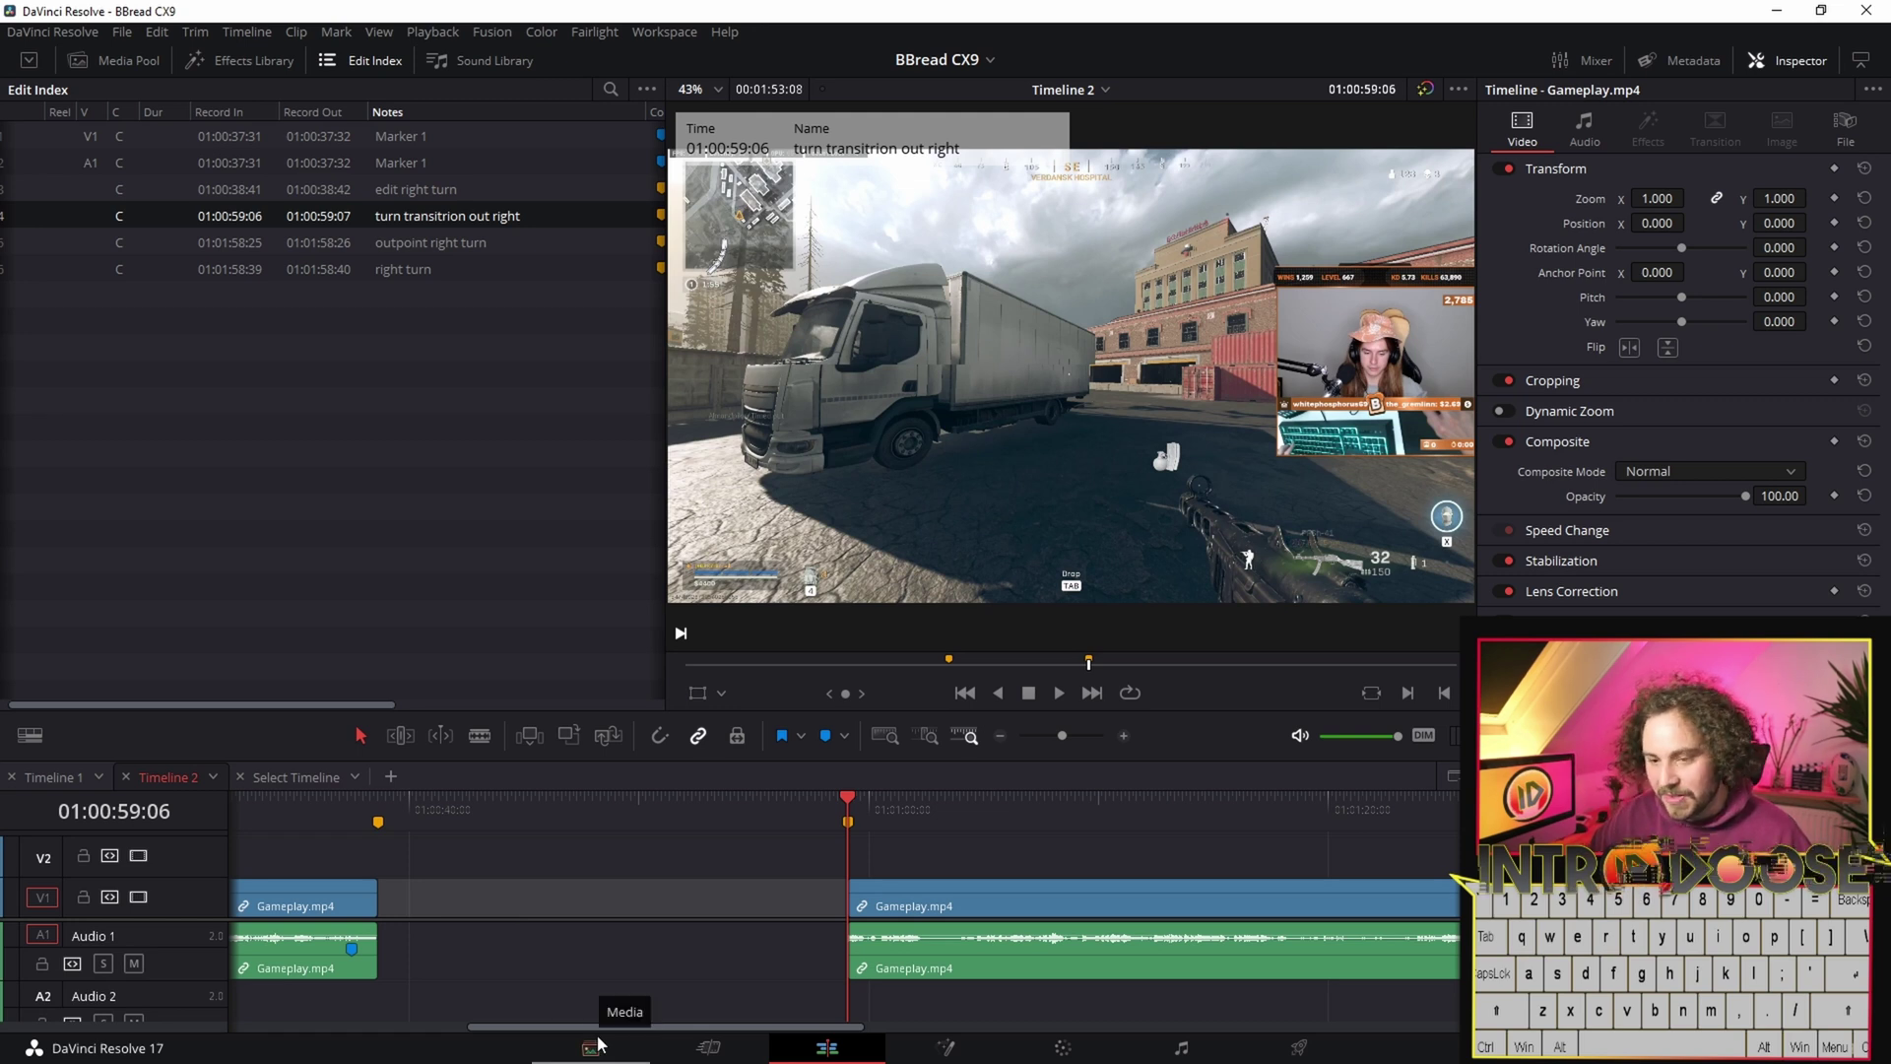
key(BackSpace)
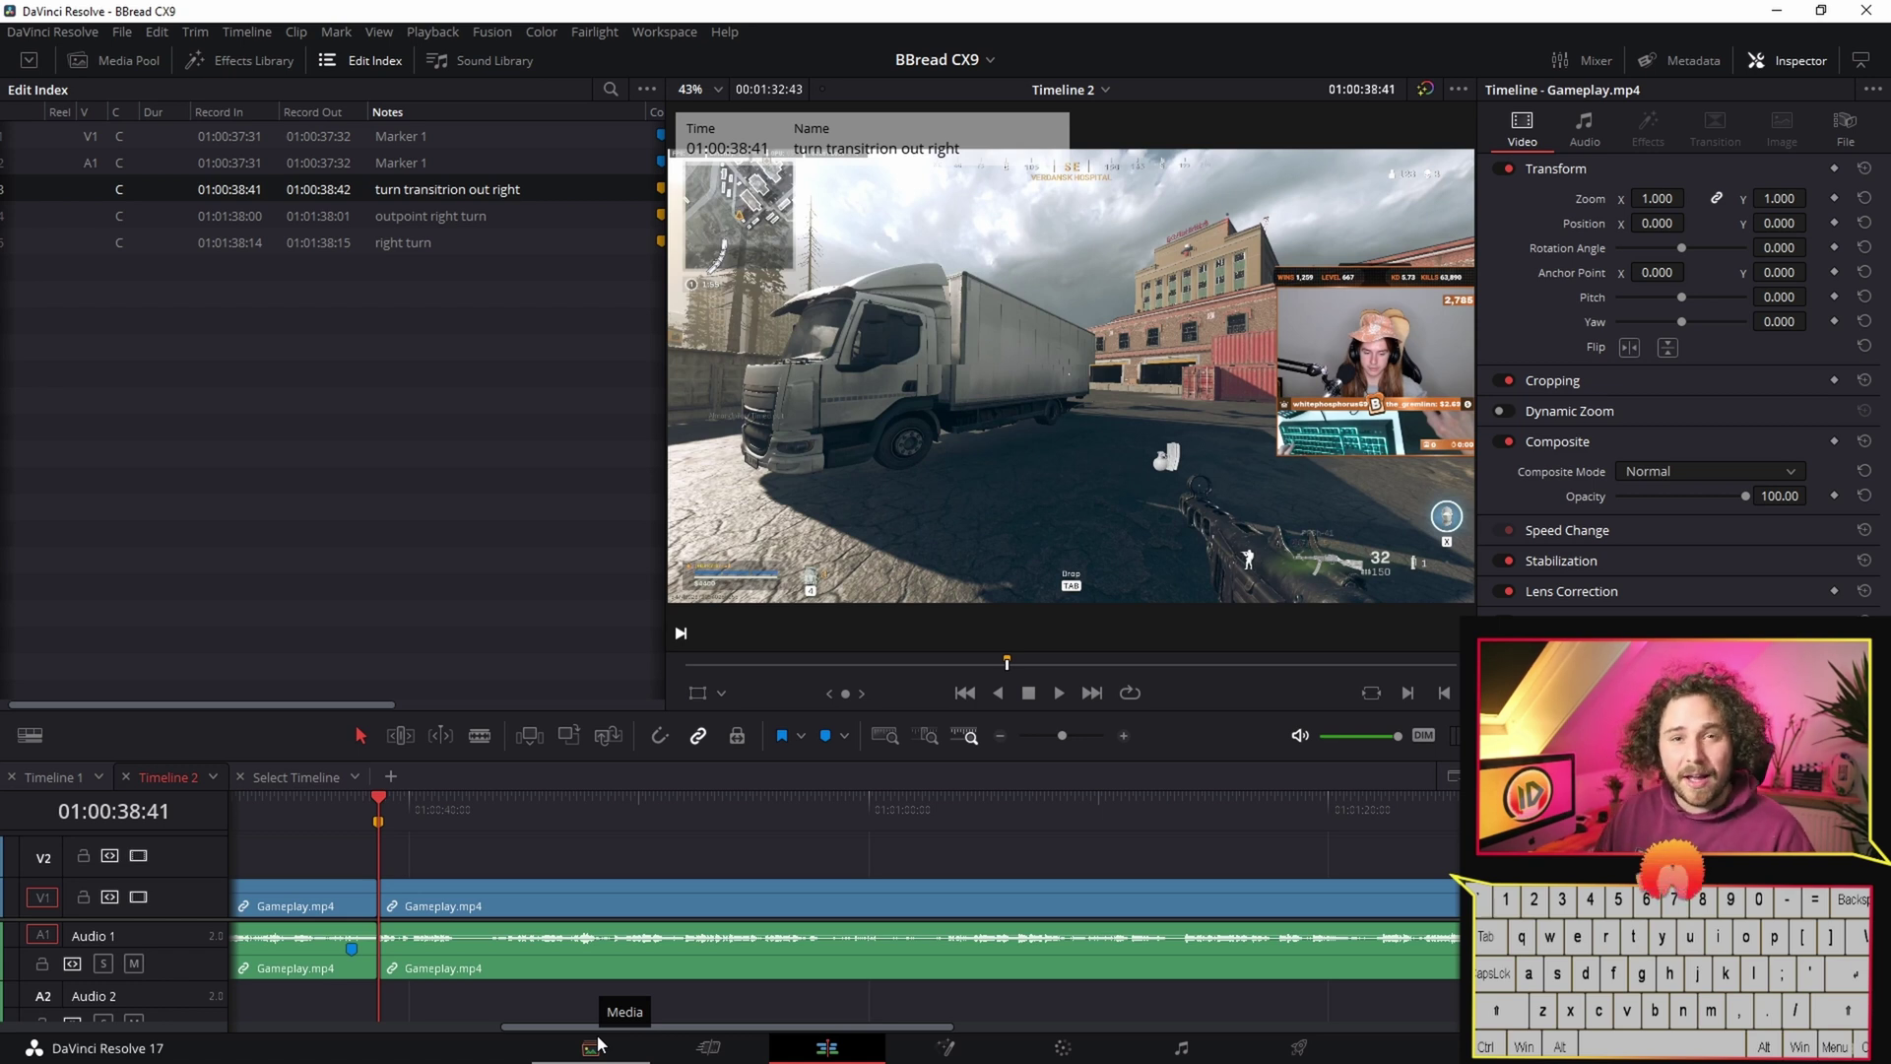
key(ctrl+shift+v)
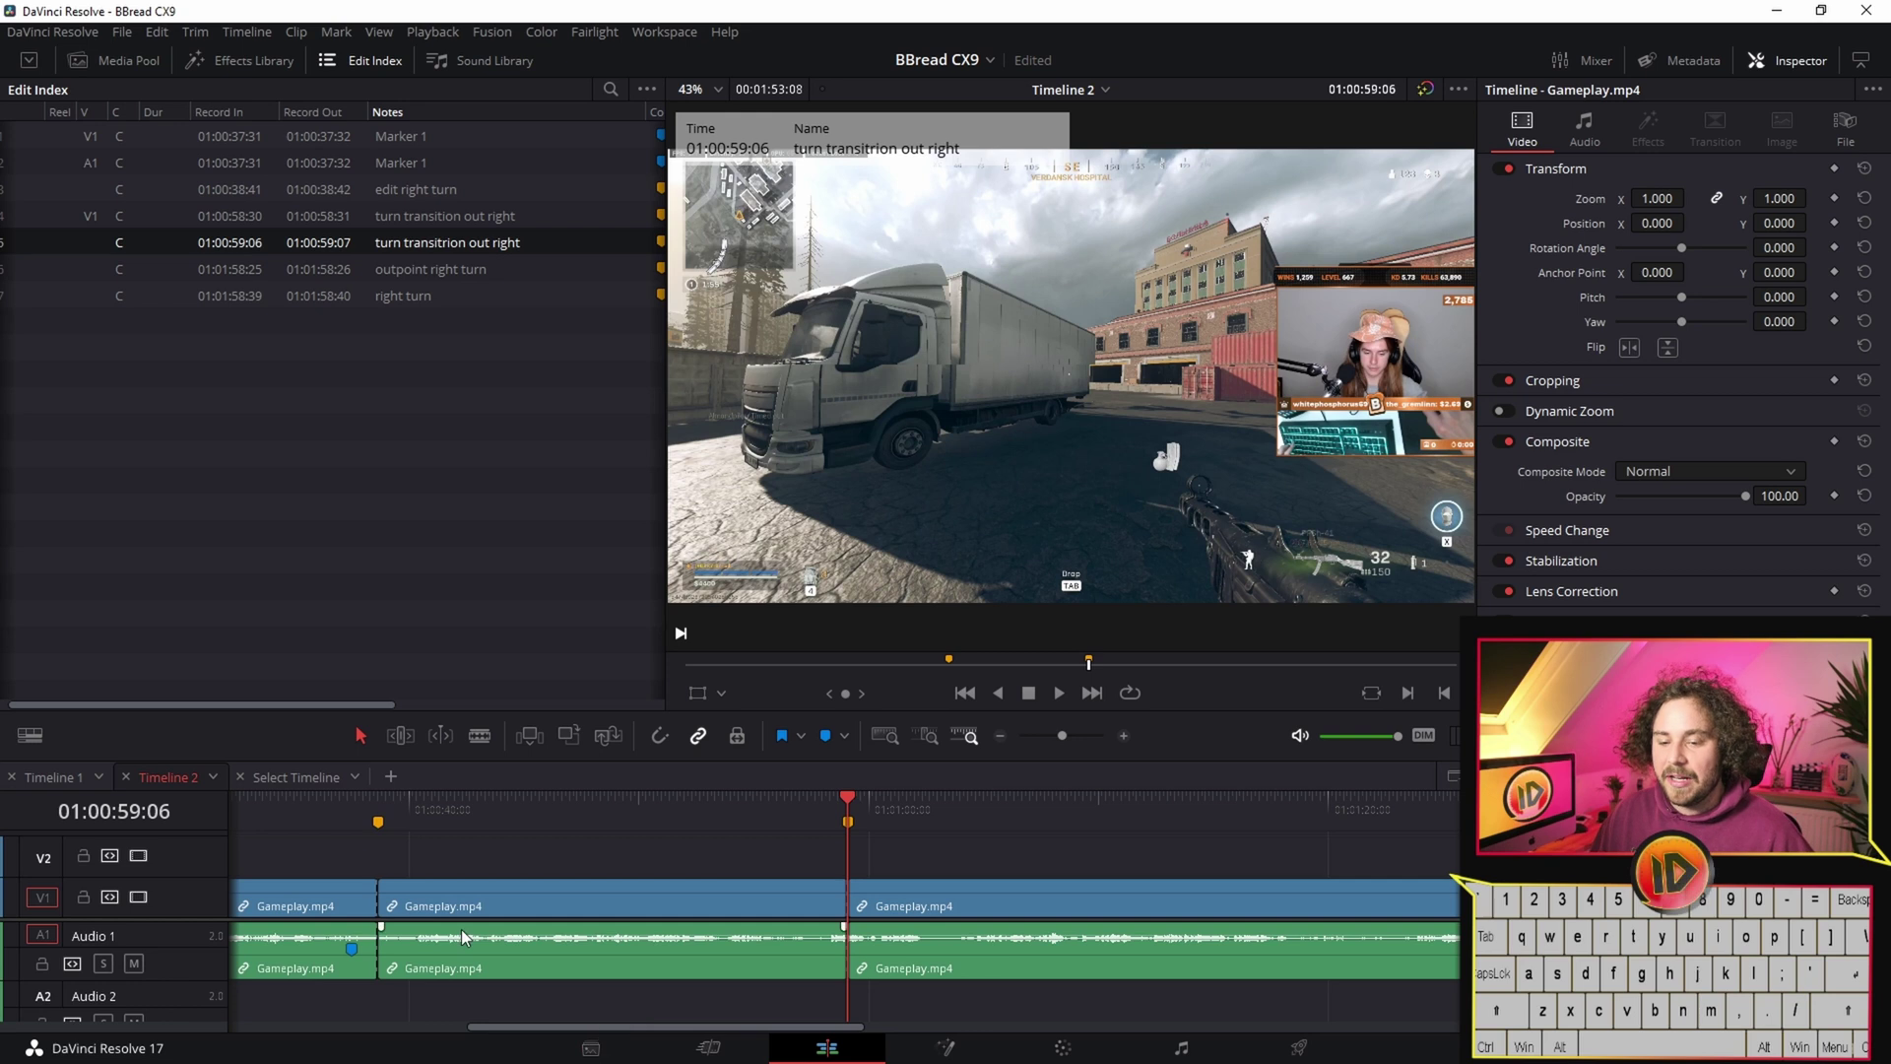
click(524, 902)
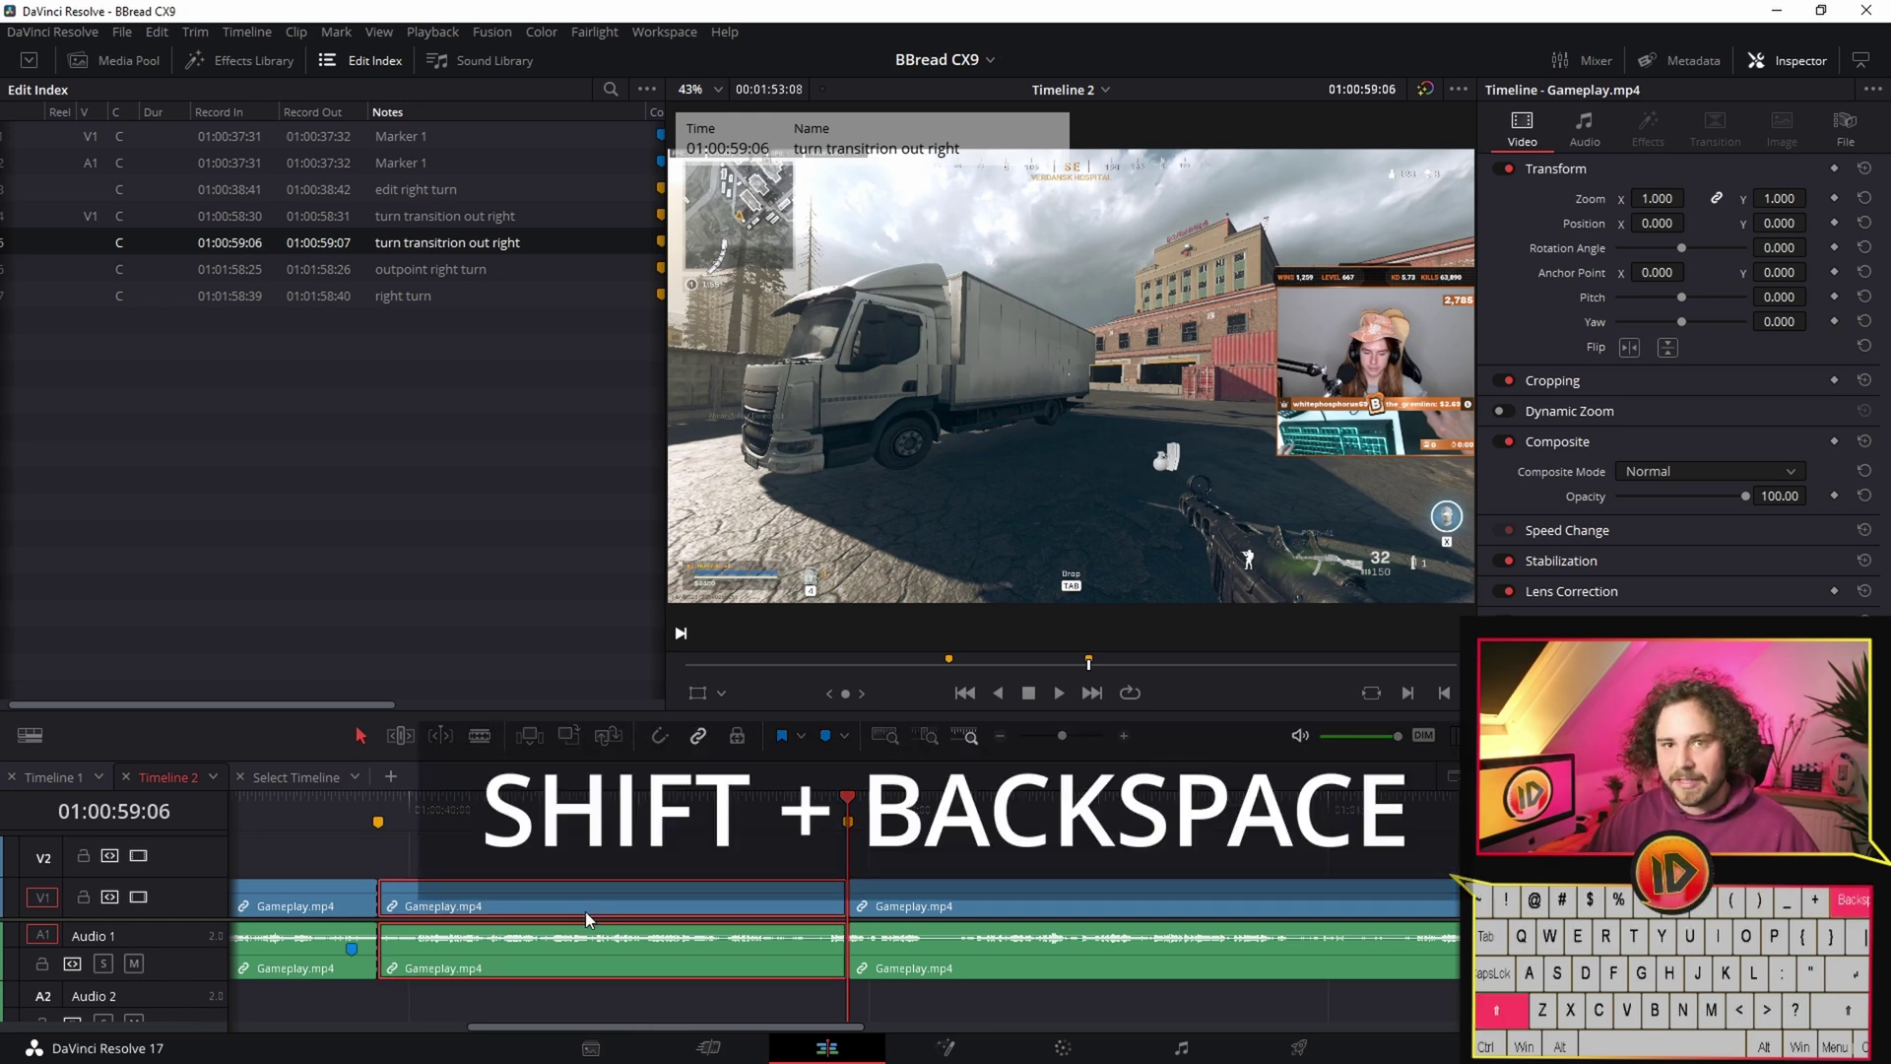
key(shift+BackSpace)
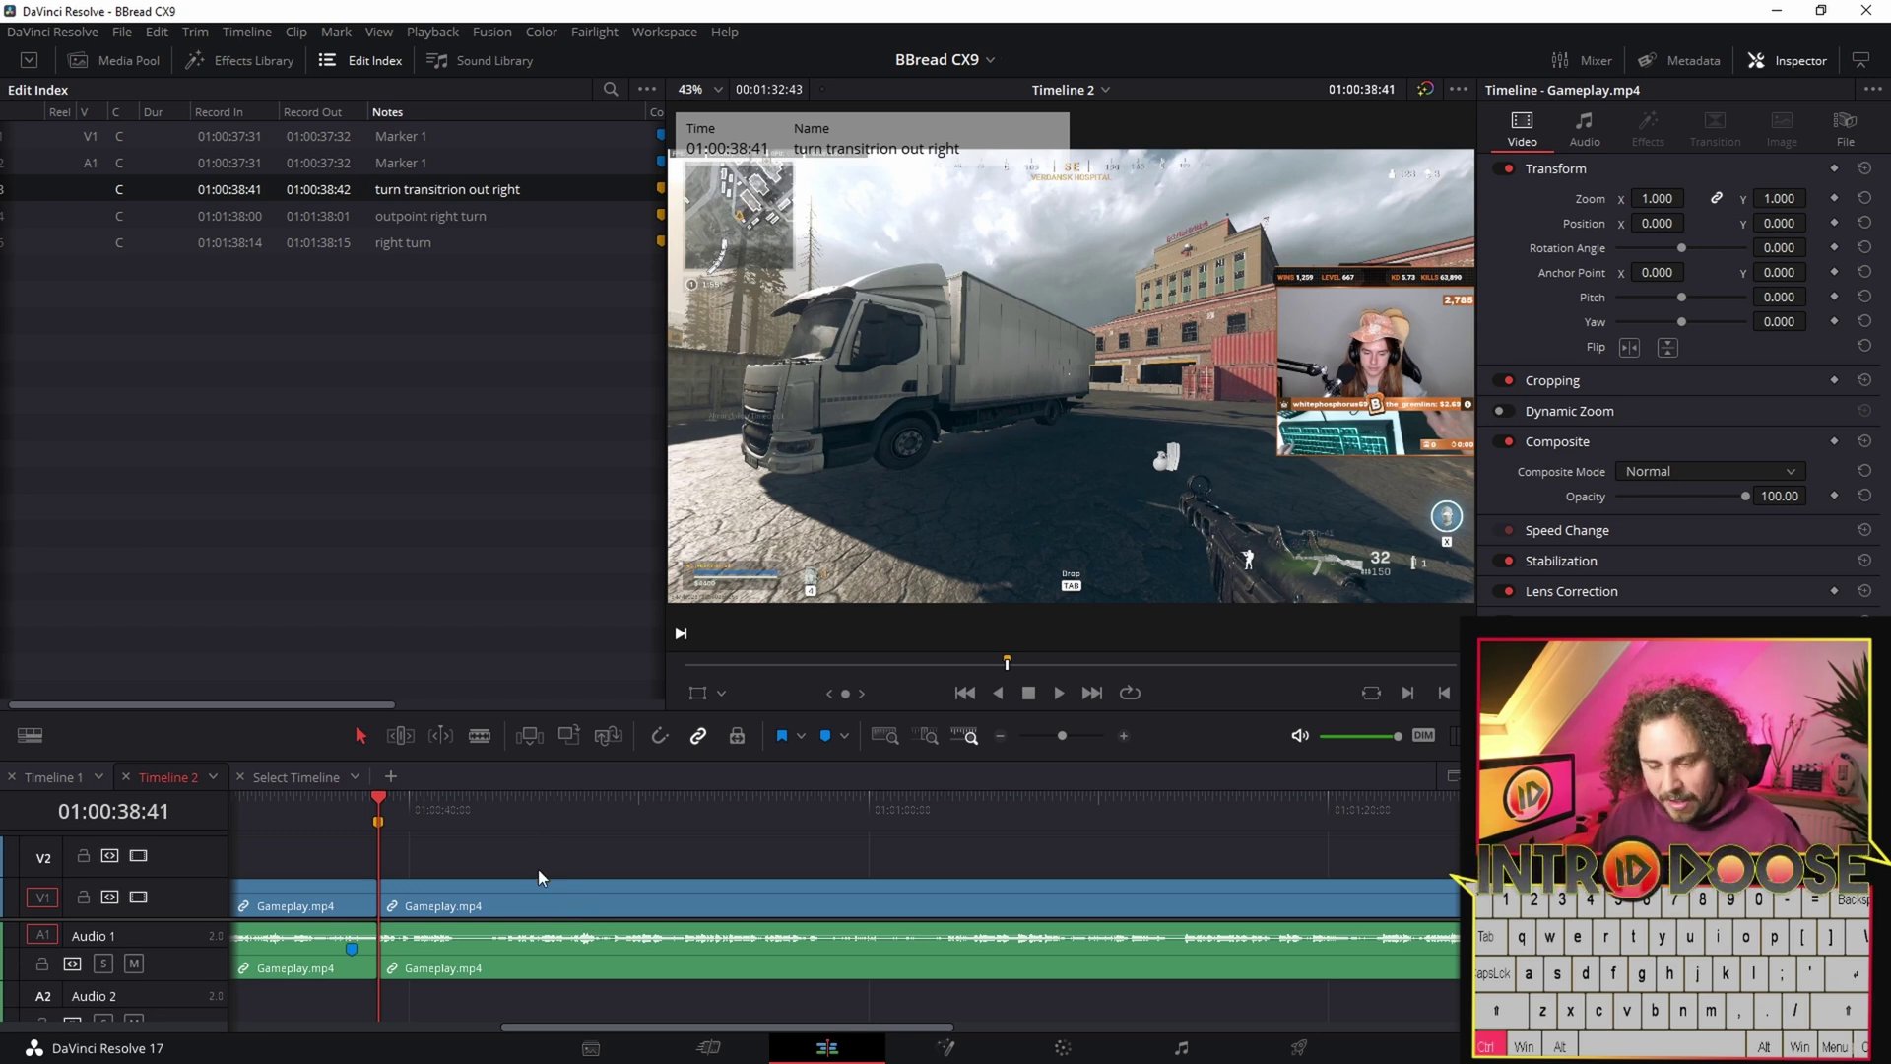
key(ctrl+z)
- Check both markers, then ripple delete the middle Gameplay.mp4 clip with Shift+Backspace
click(290, 814)
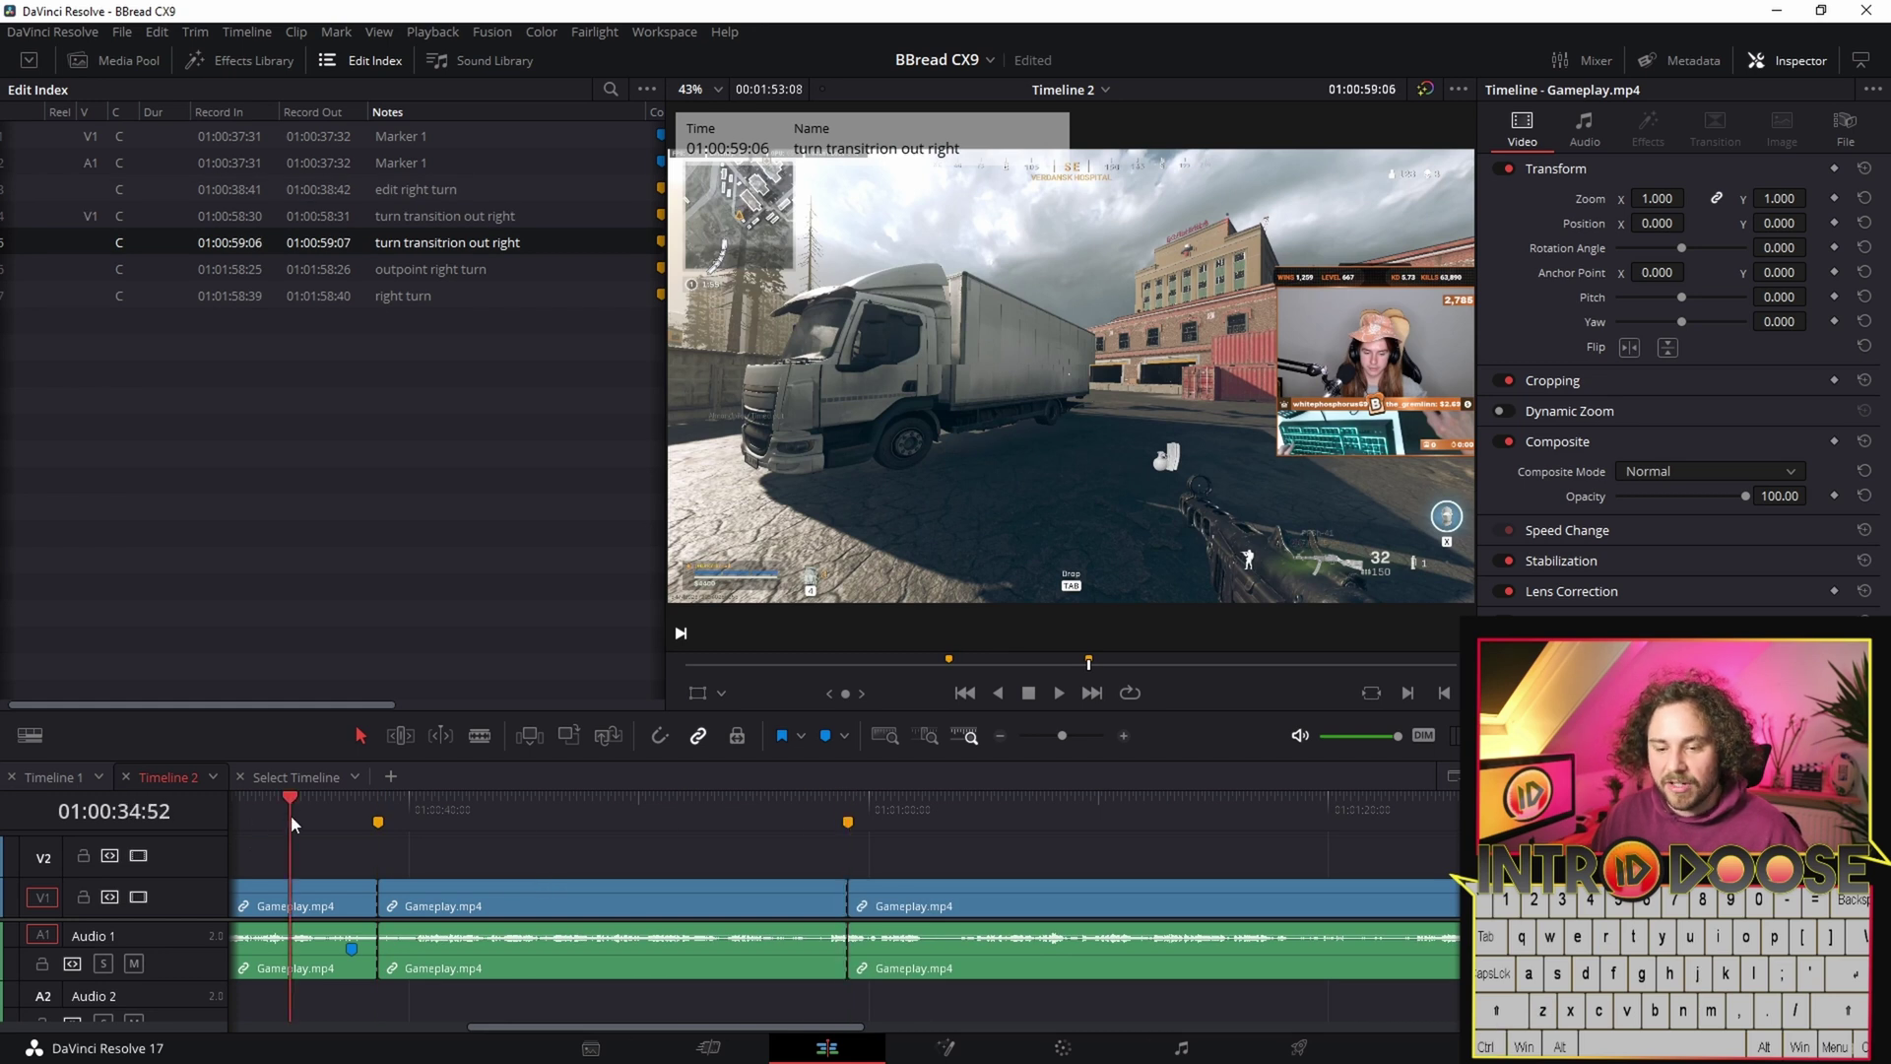
click(379, 802)
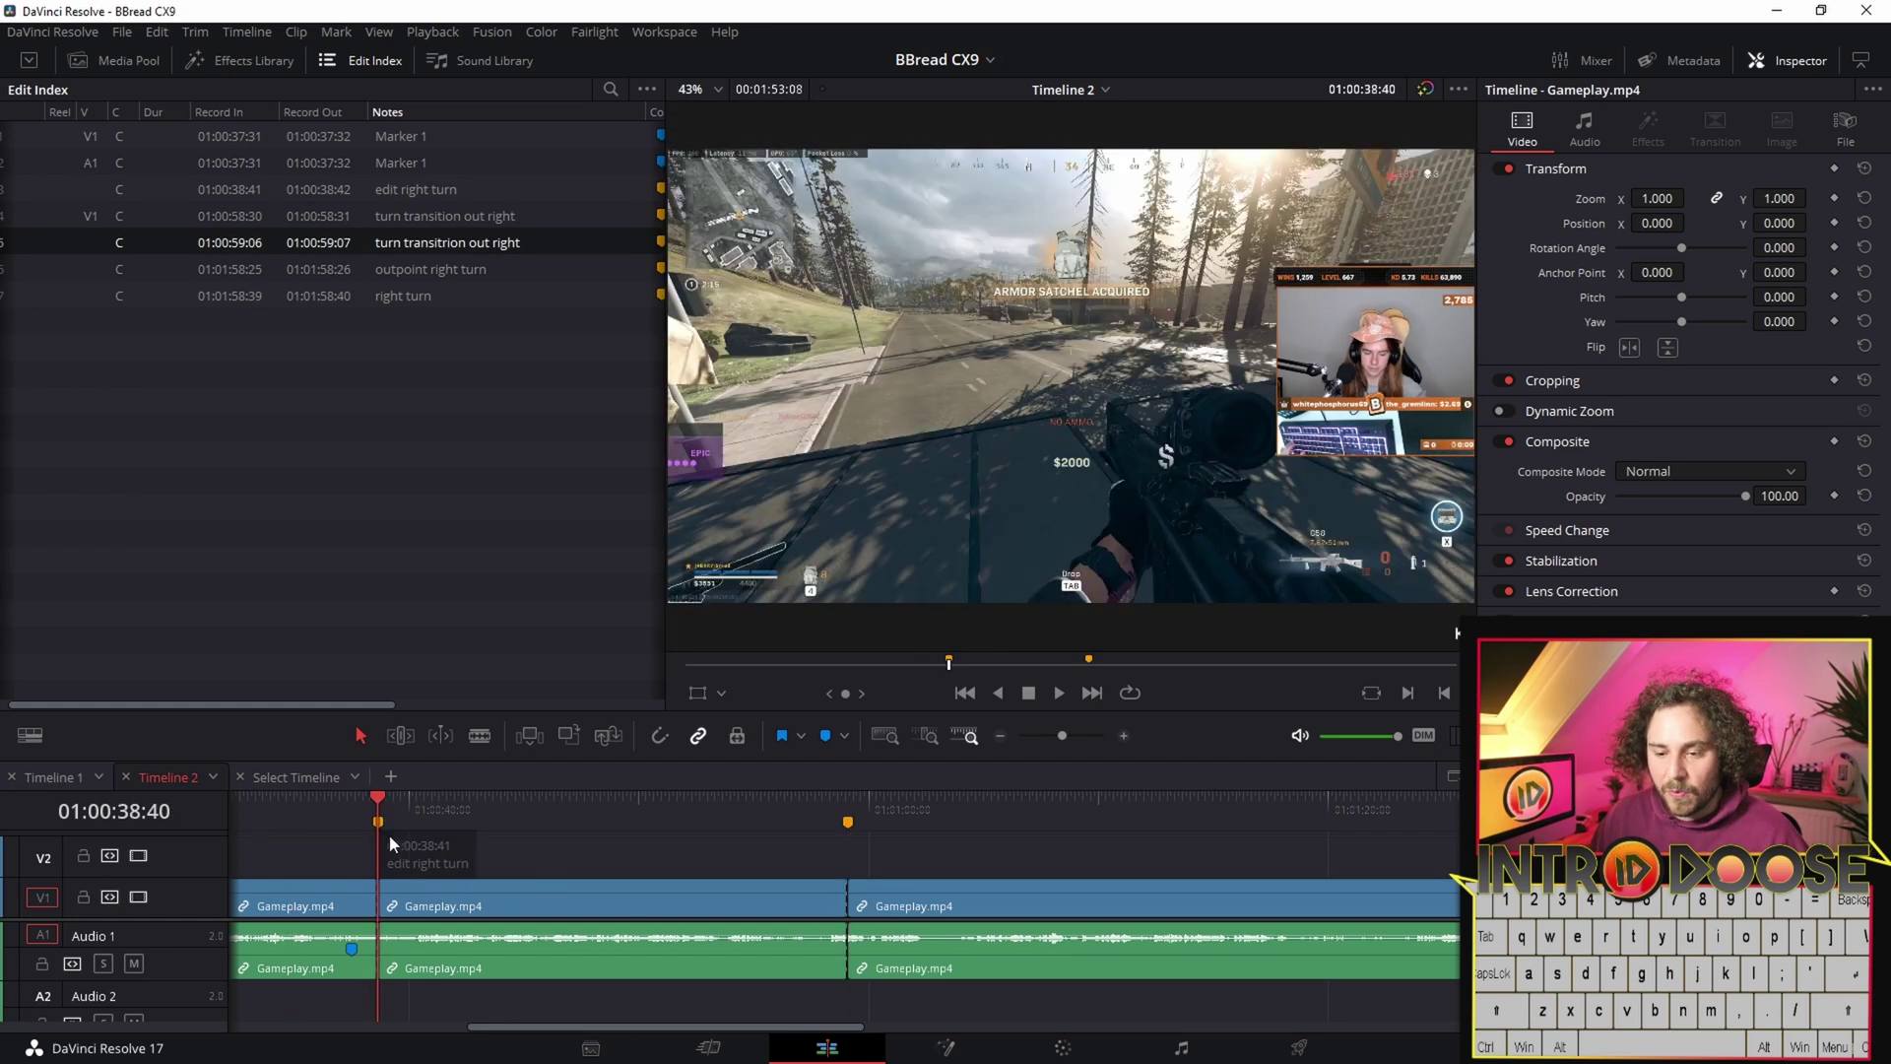
click(853, 800)
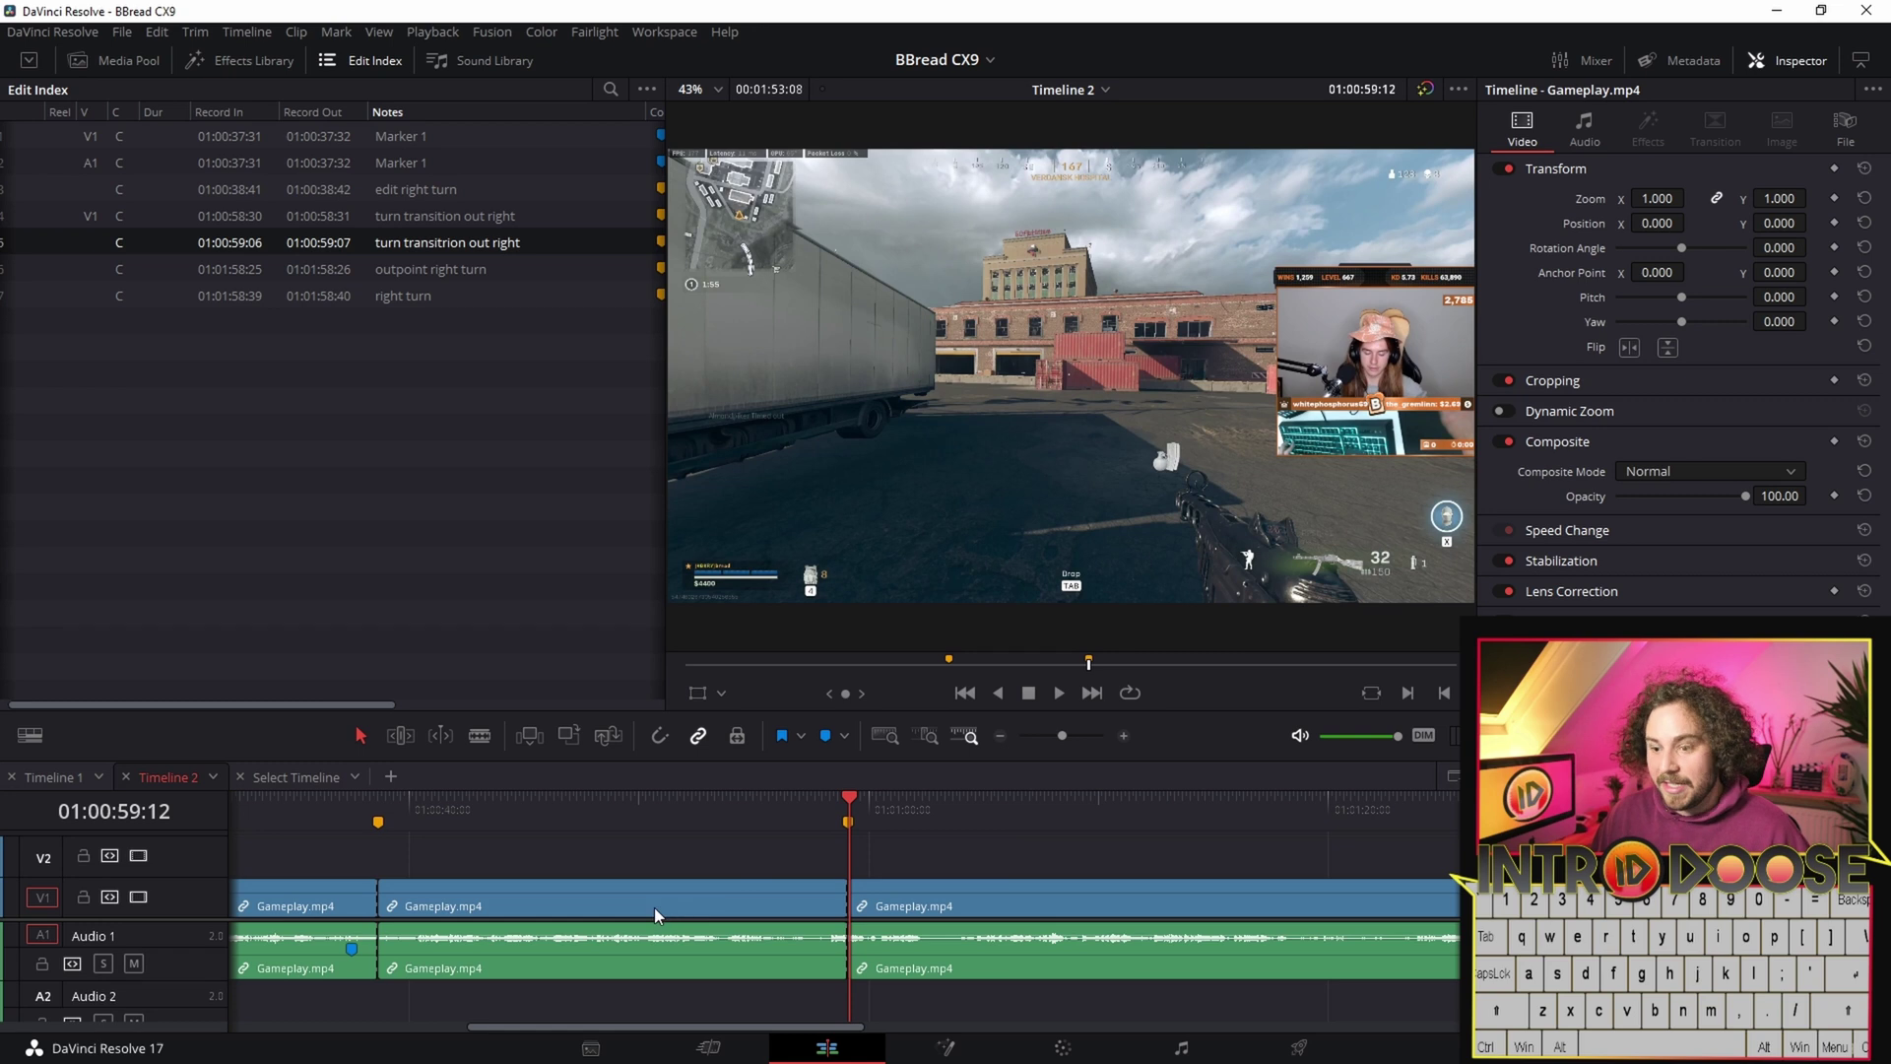
click(687, 900)
key(shift+BackSpace)
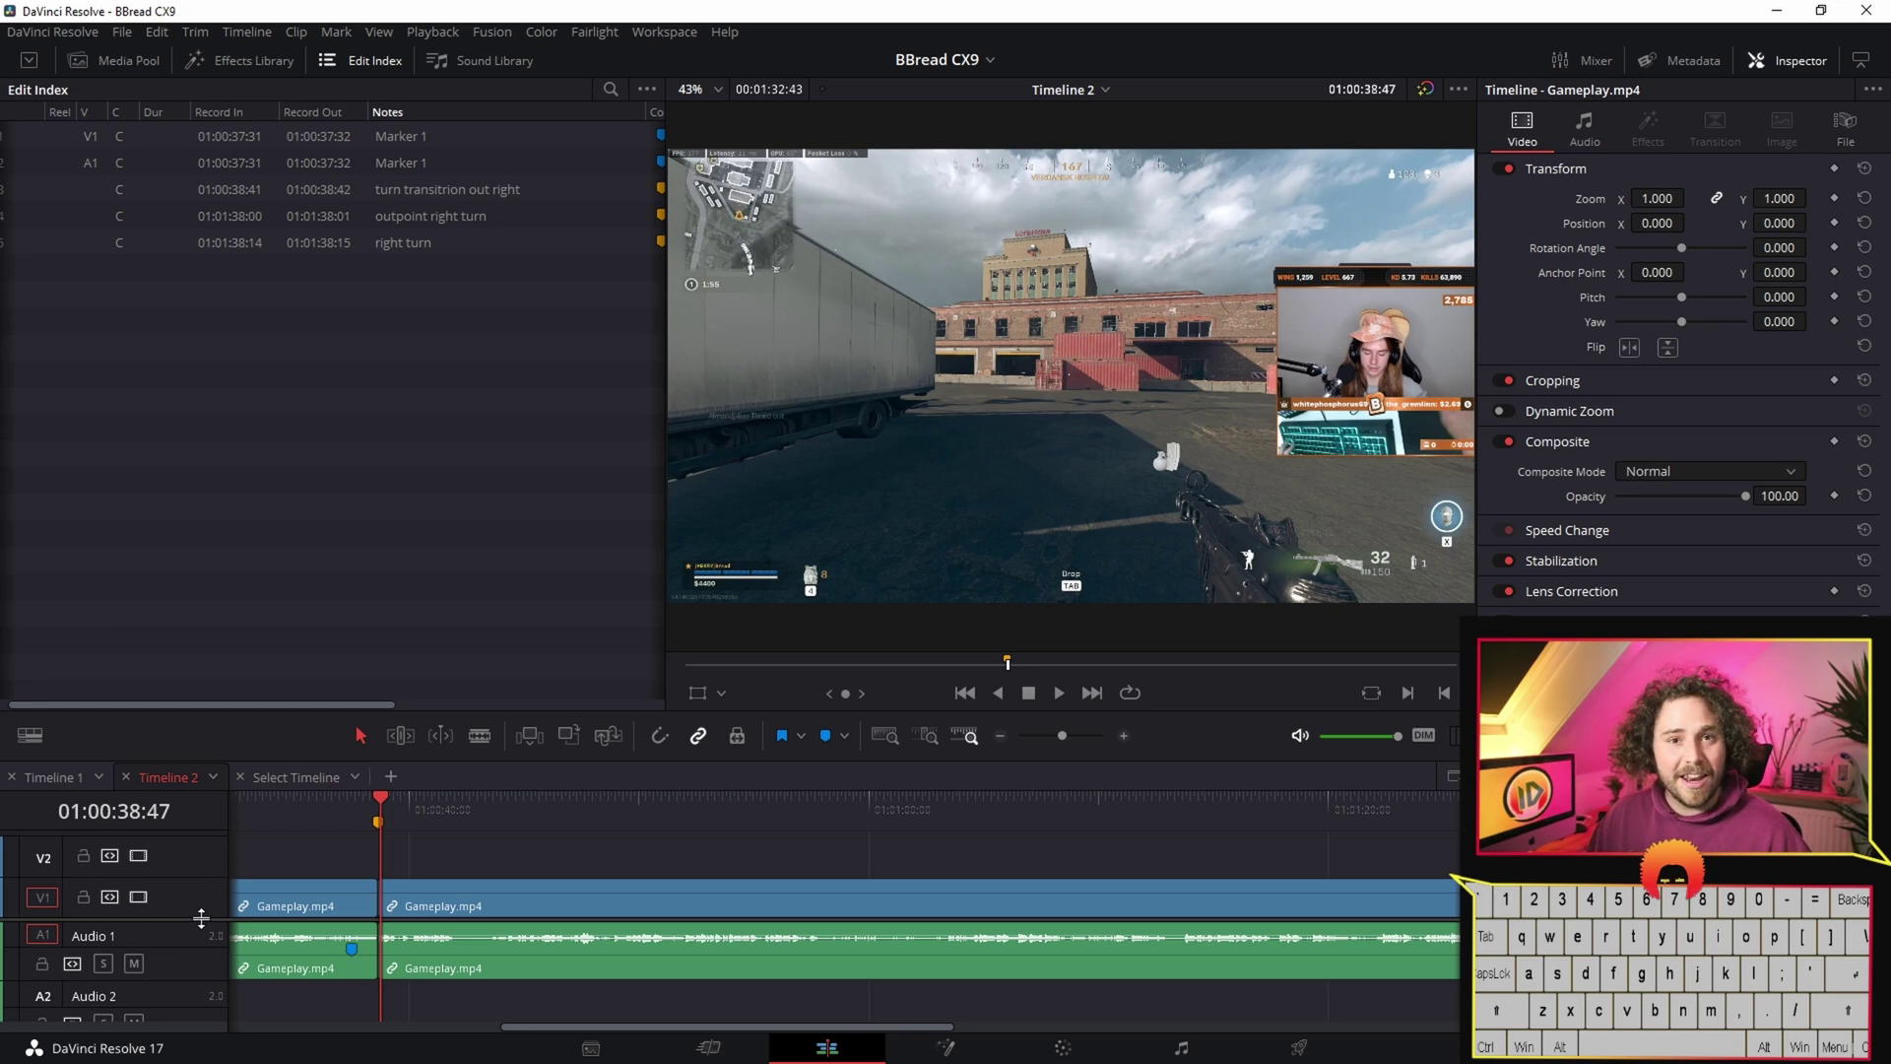
click(986, 800)
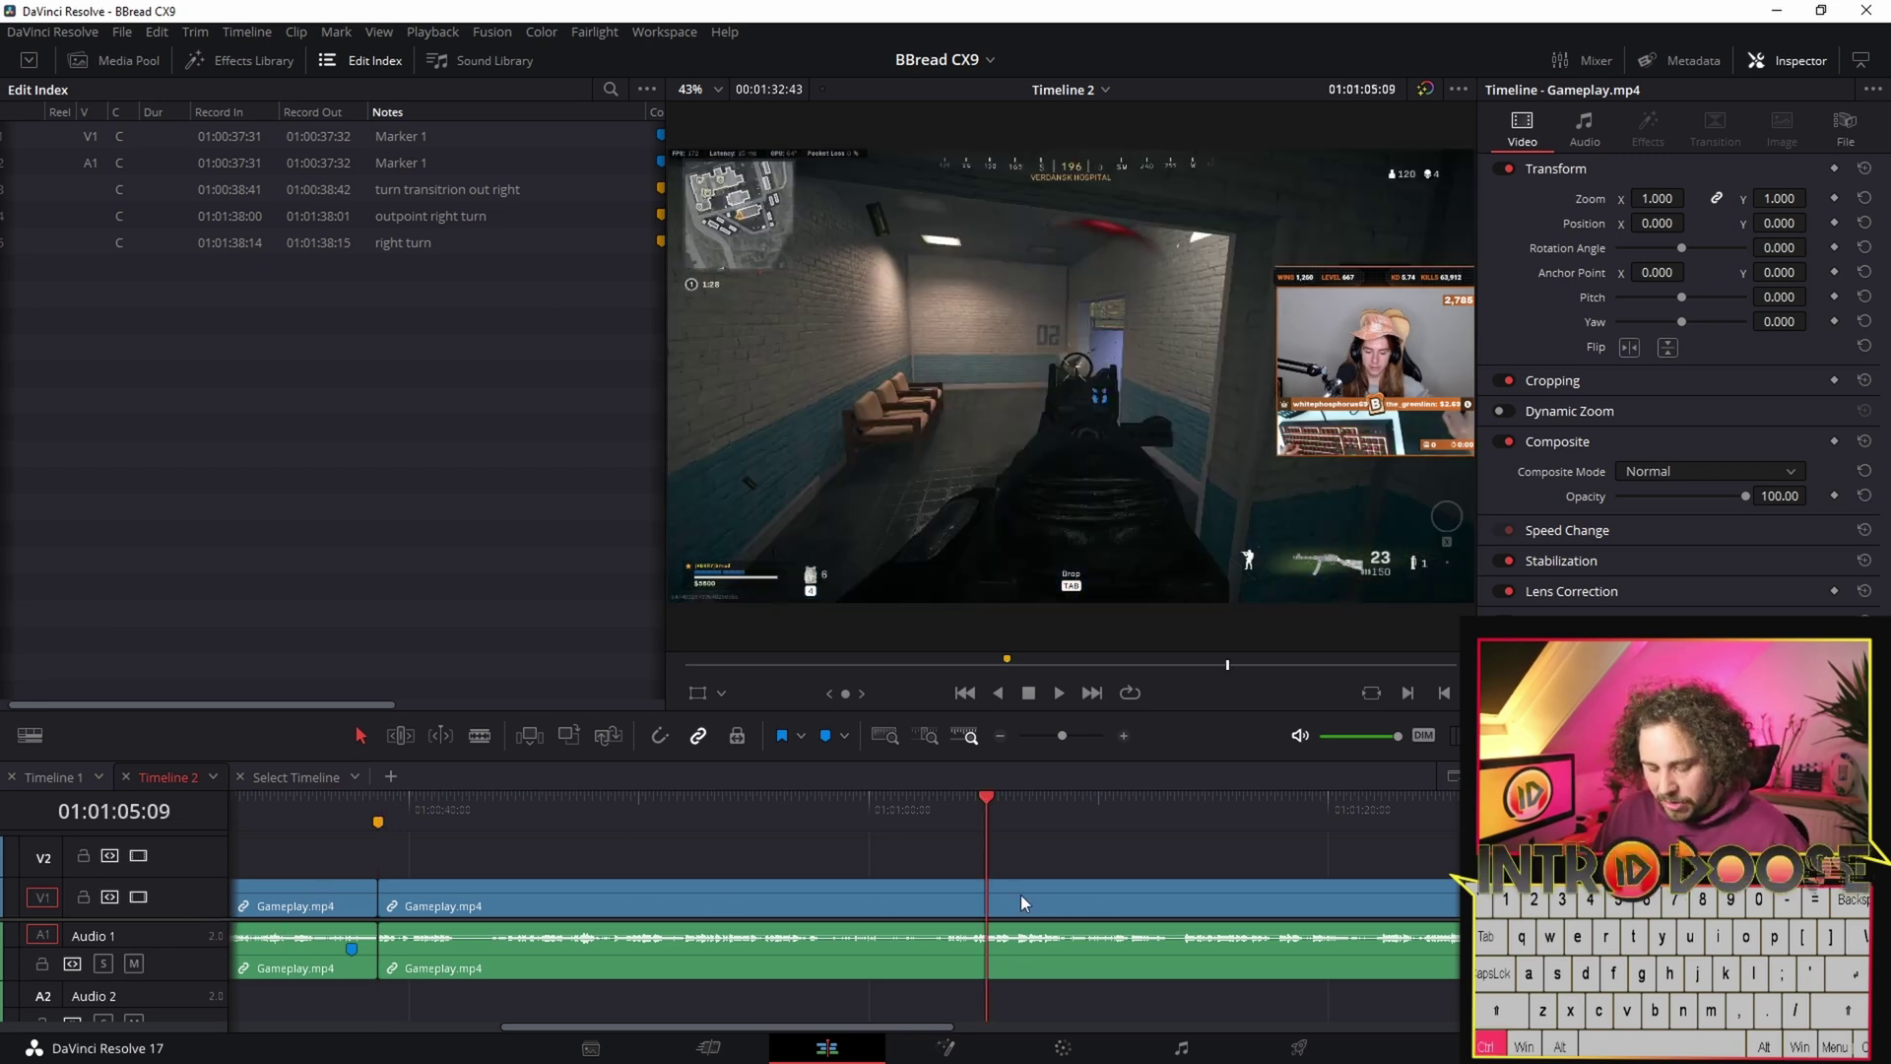
key(ctrl+b)
drag(1050, 901, 973, 853)
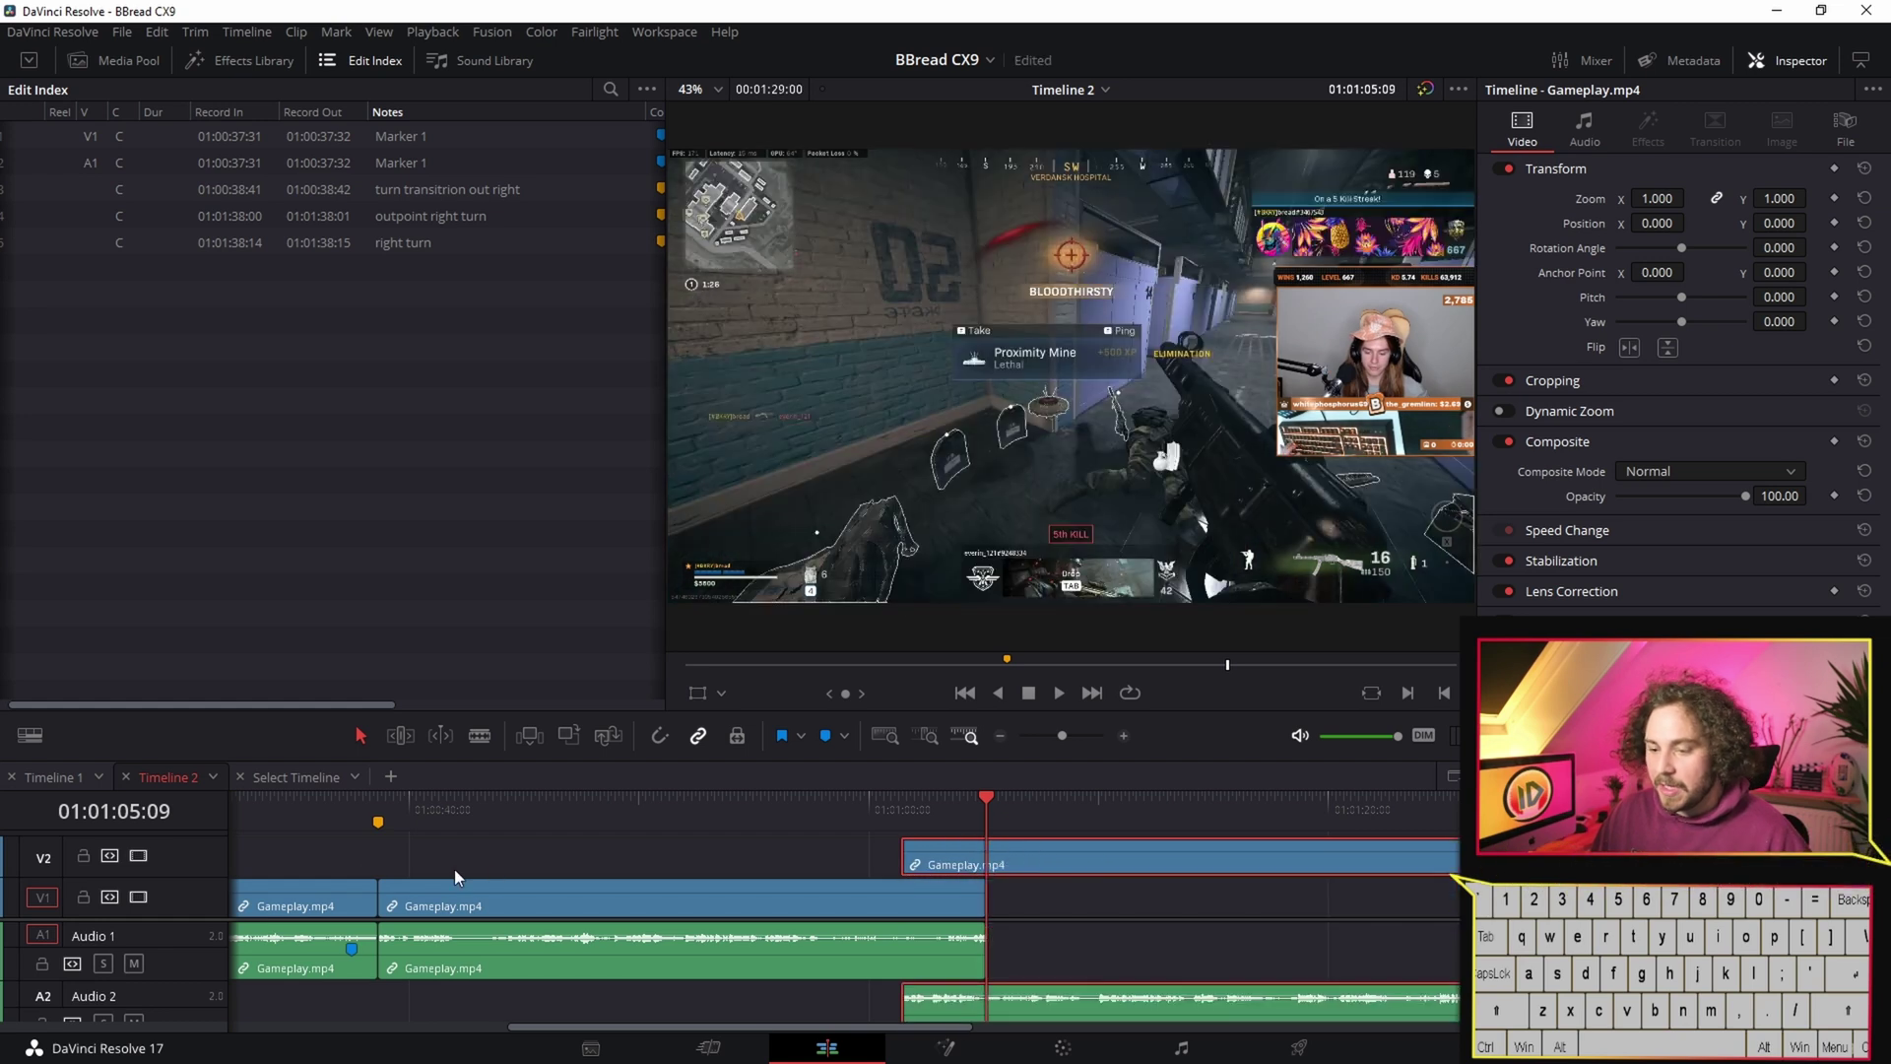
click(641, 823)
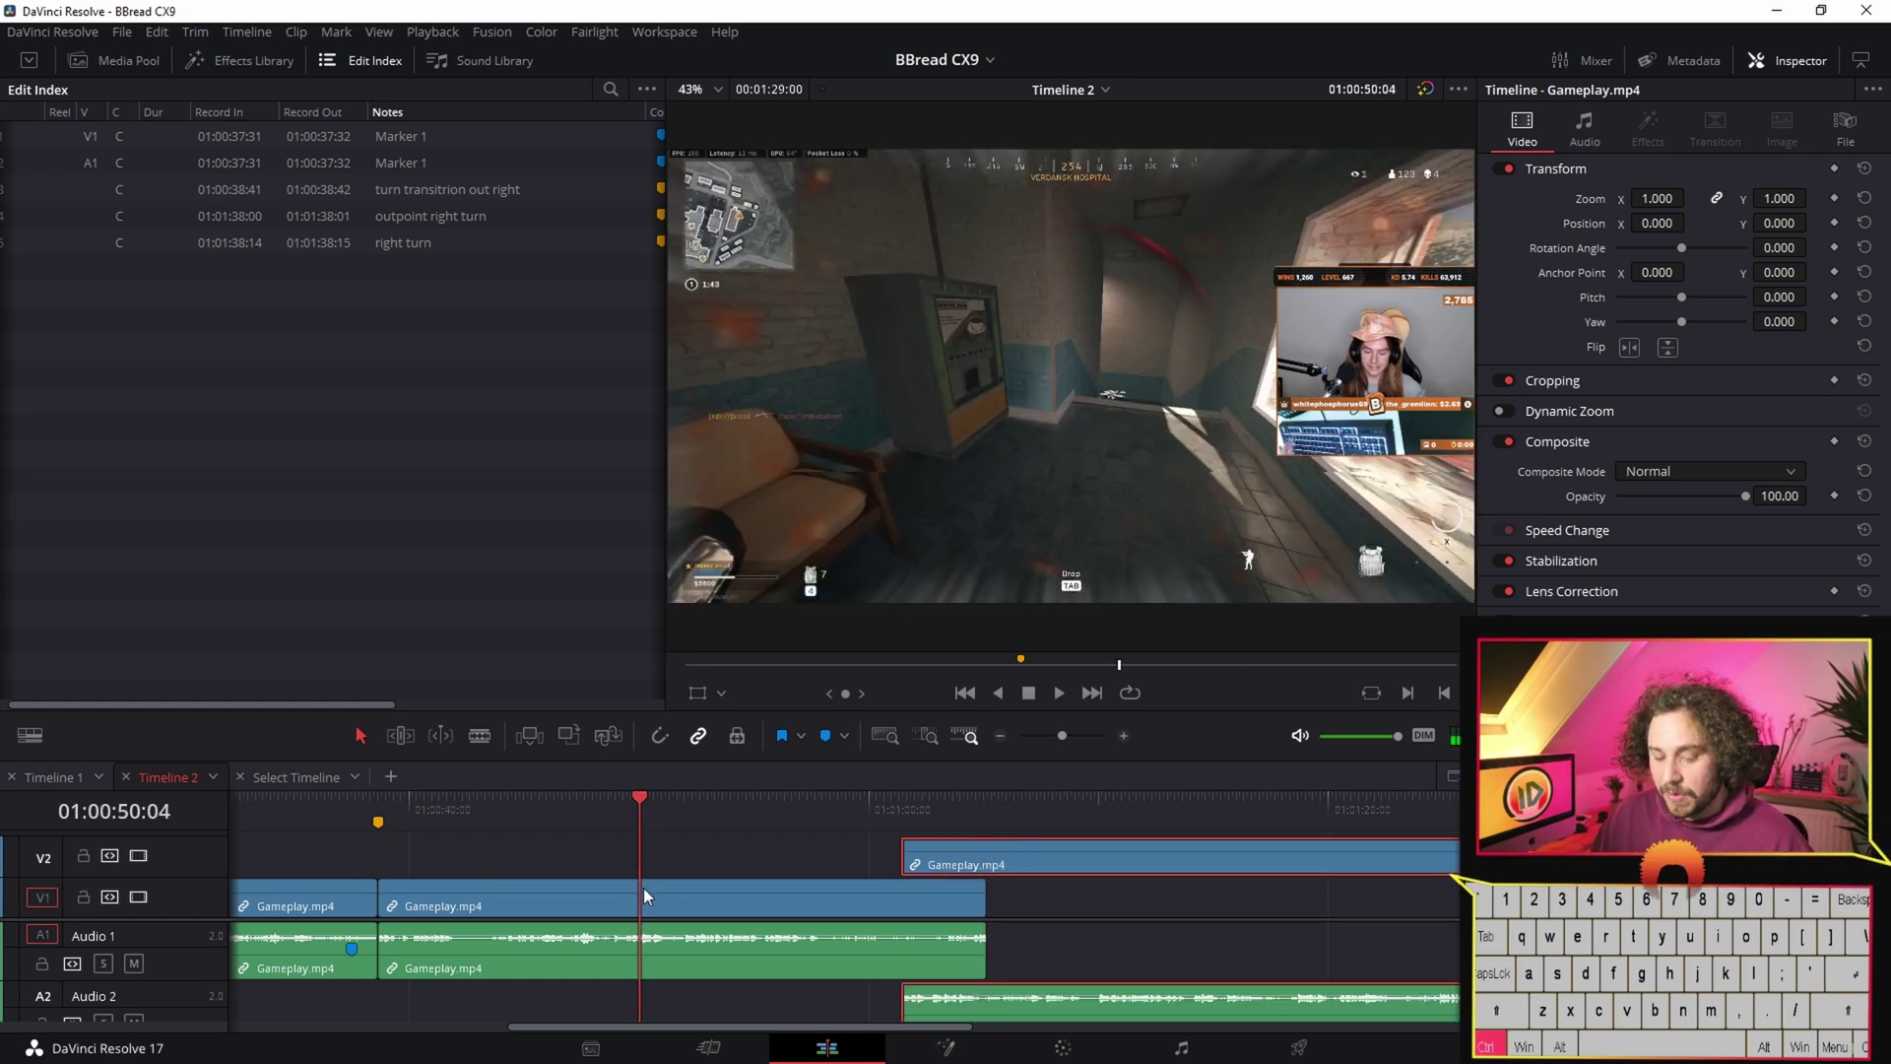
key(ctrl+b)
click(758, 818)
key(ctrl+b)
click(693, 906)
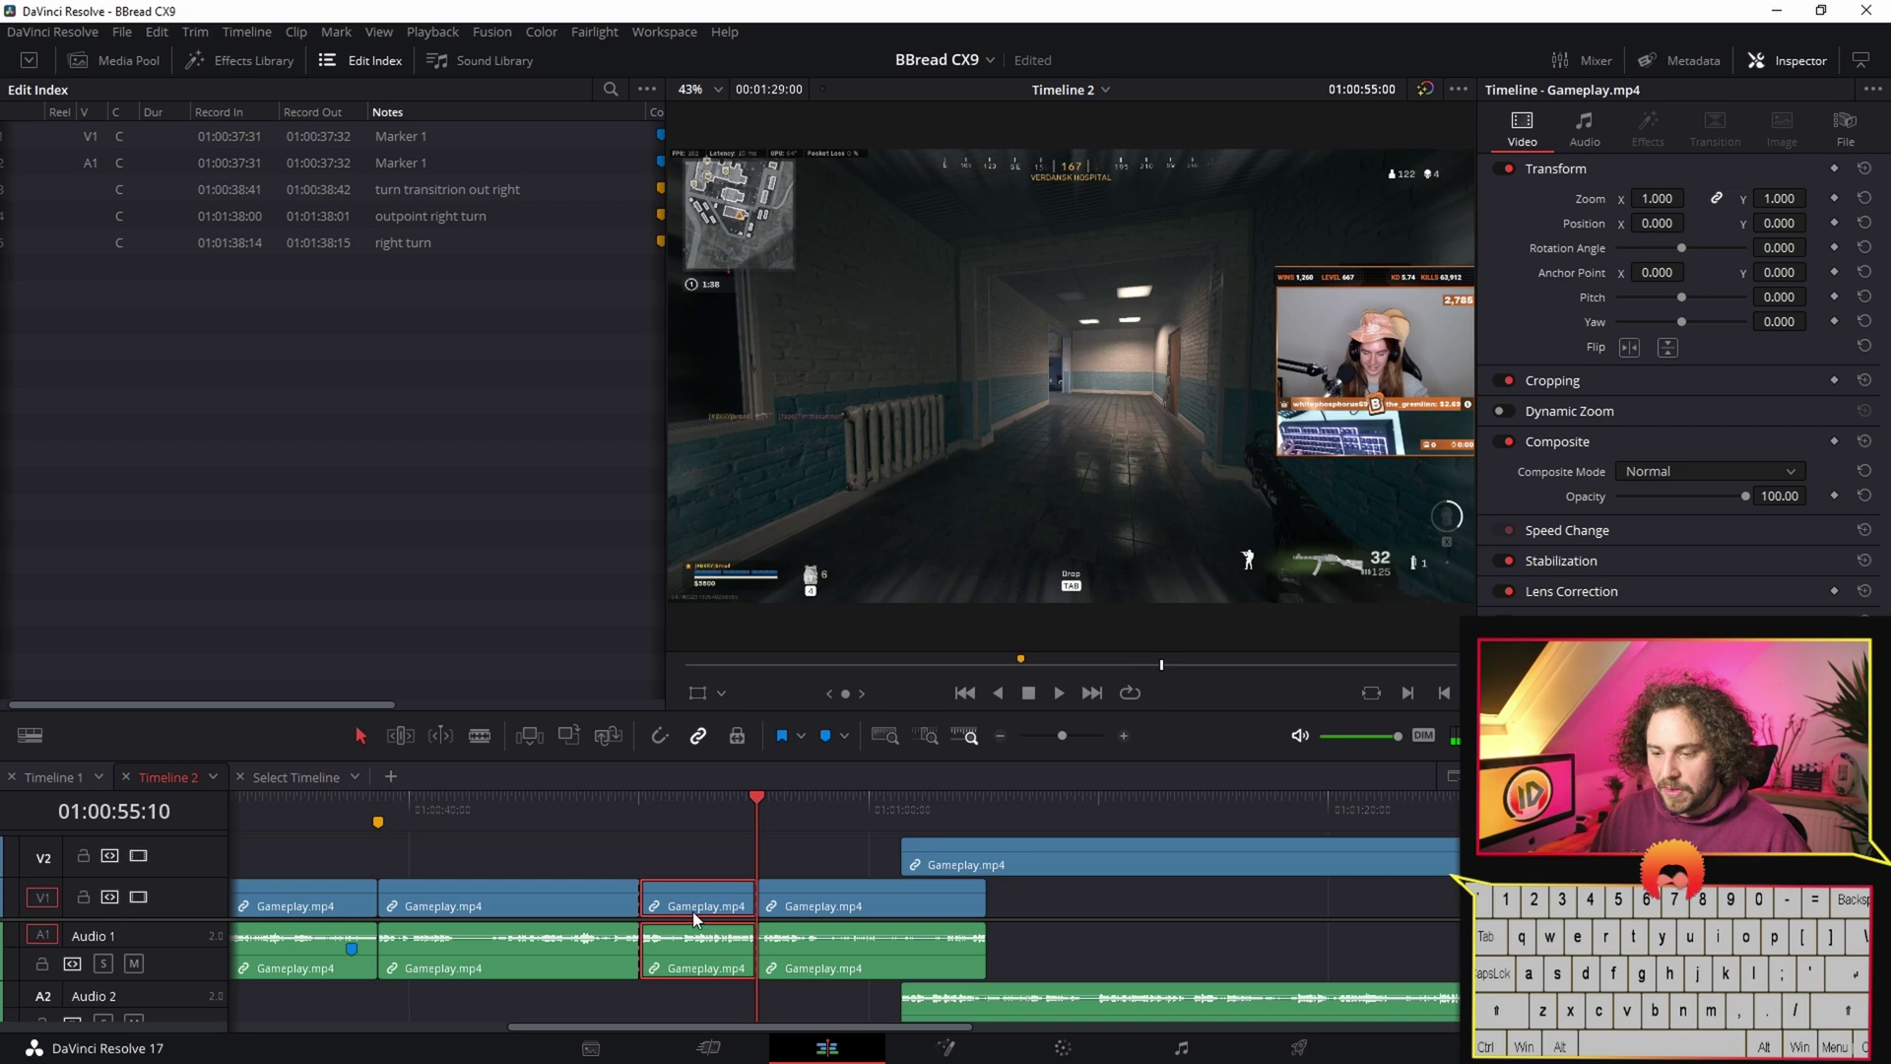
key(shift+BackSpace)
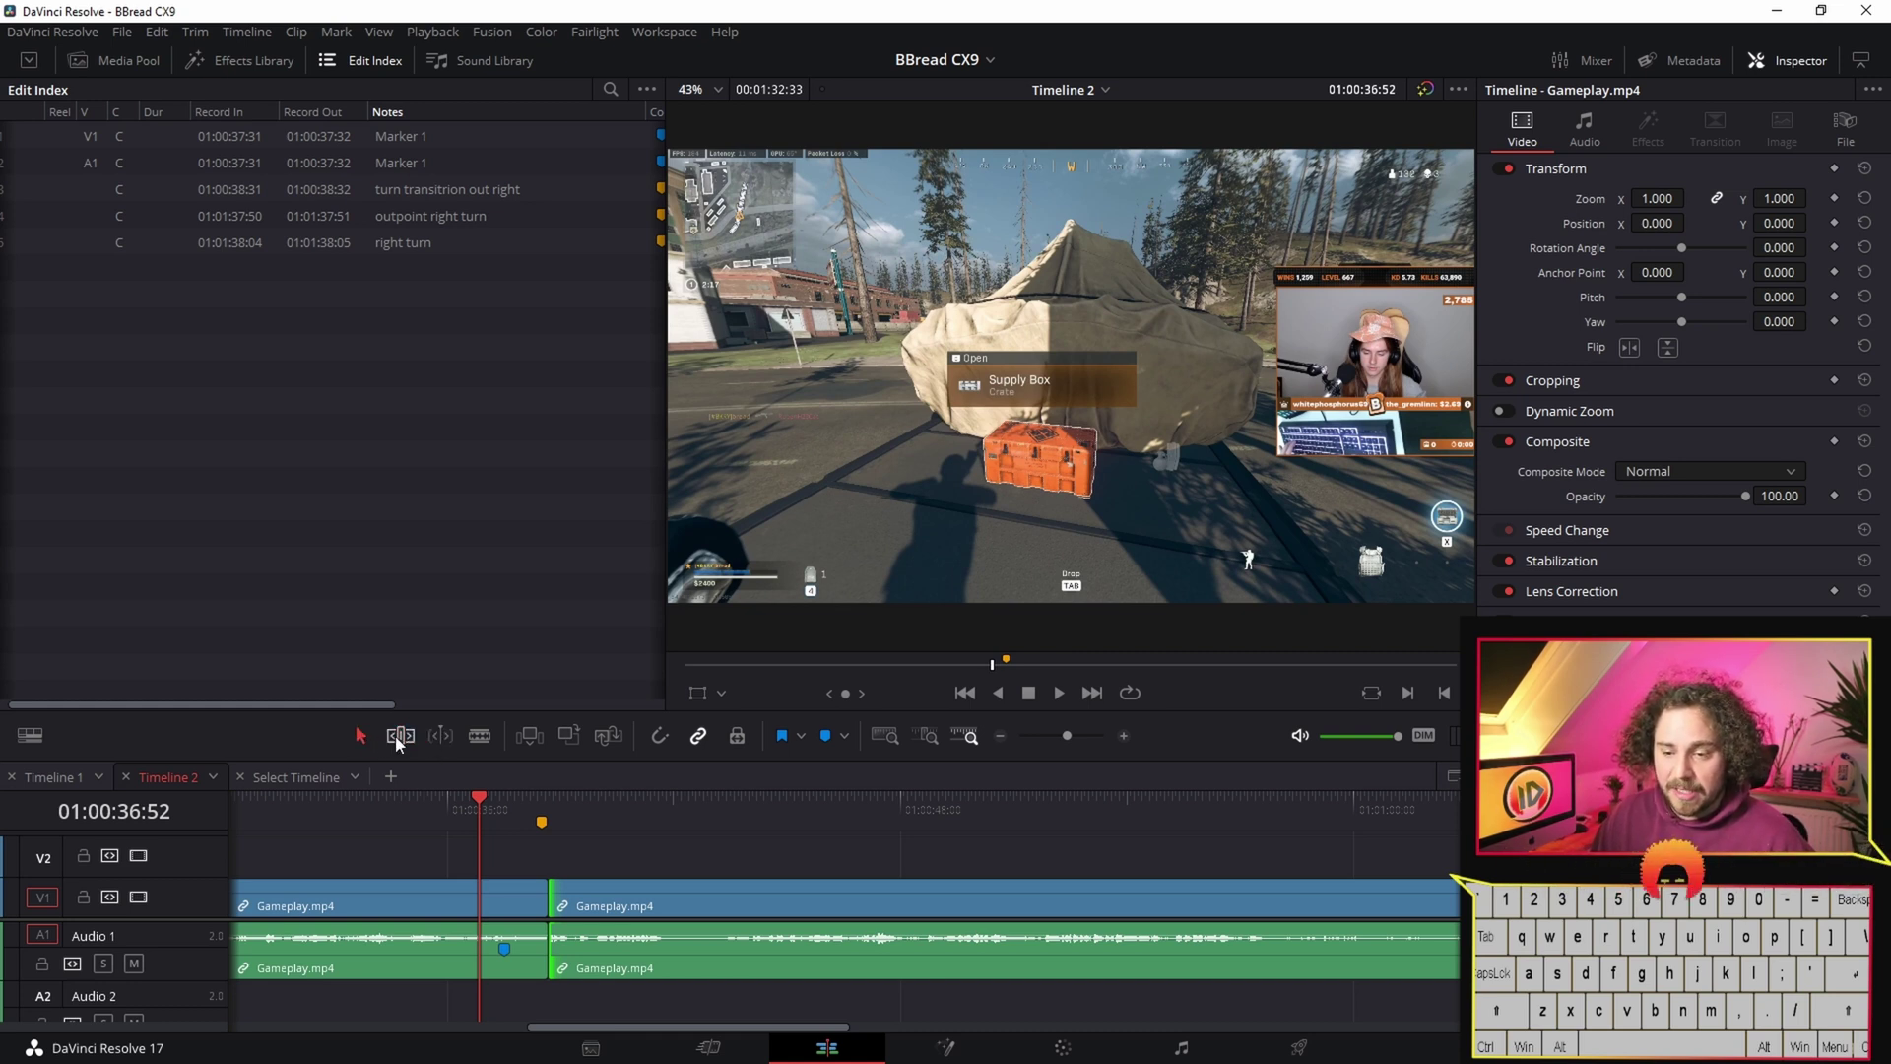
- Switch to Trim Edit mode and play back across the cut between the two clips
key(t)
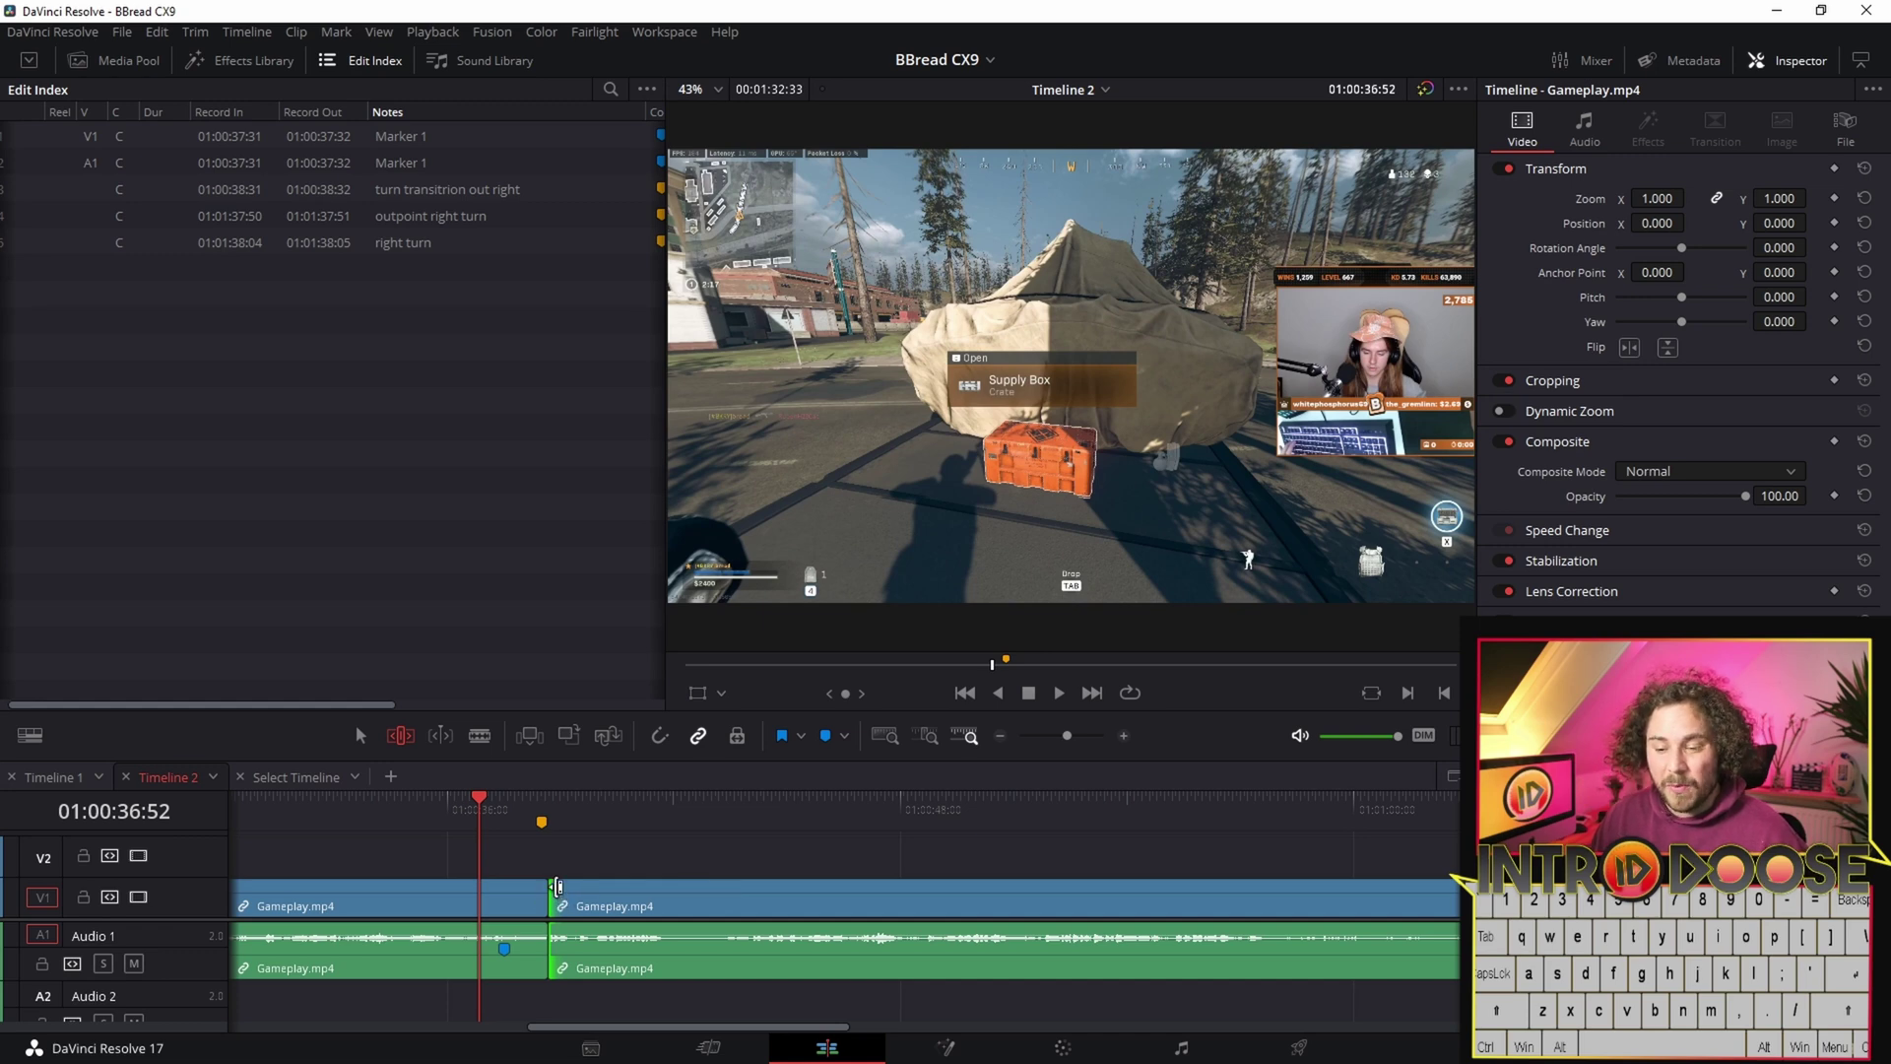
click(507, 800)
key(space)
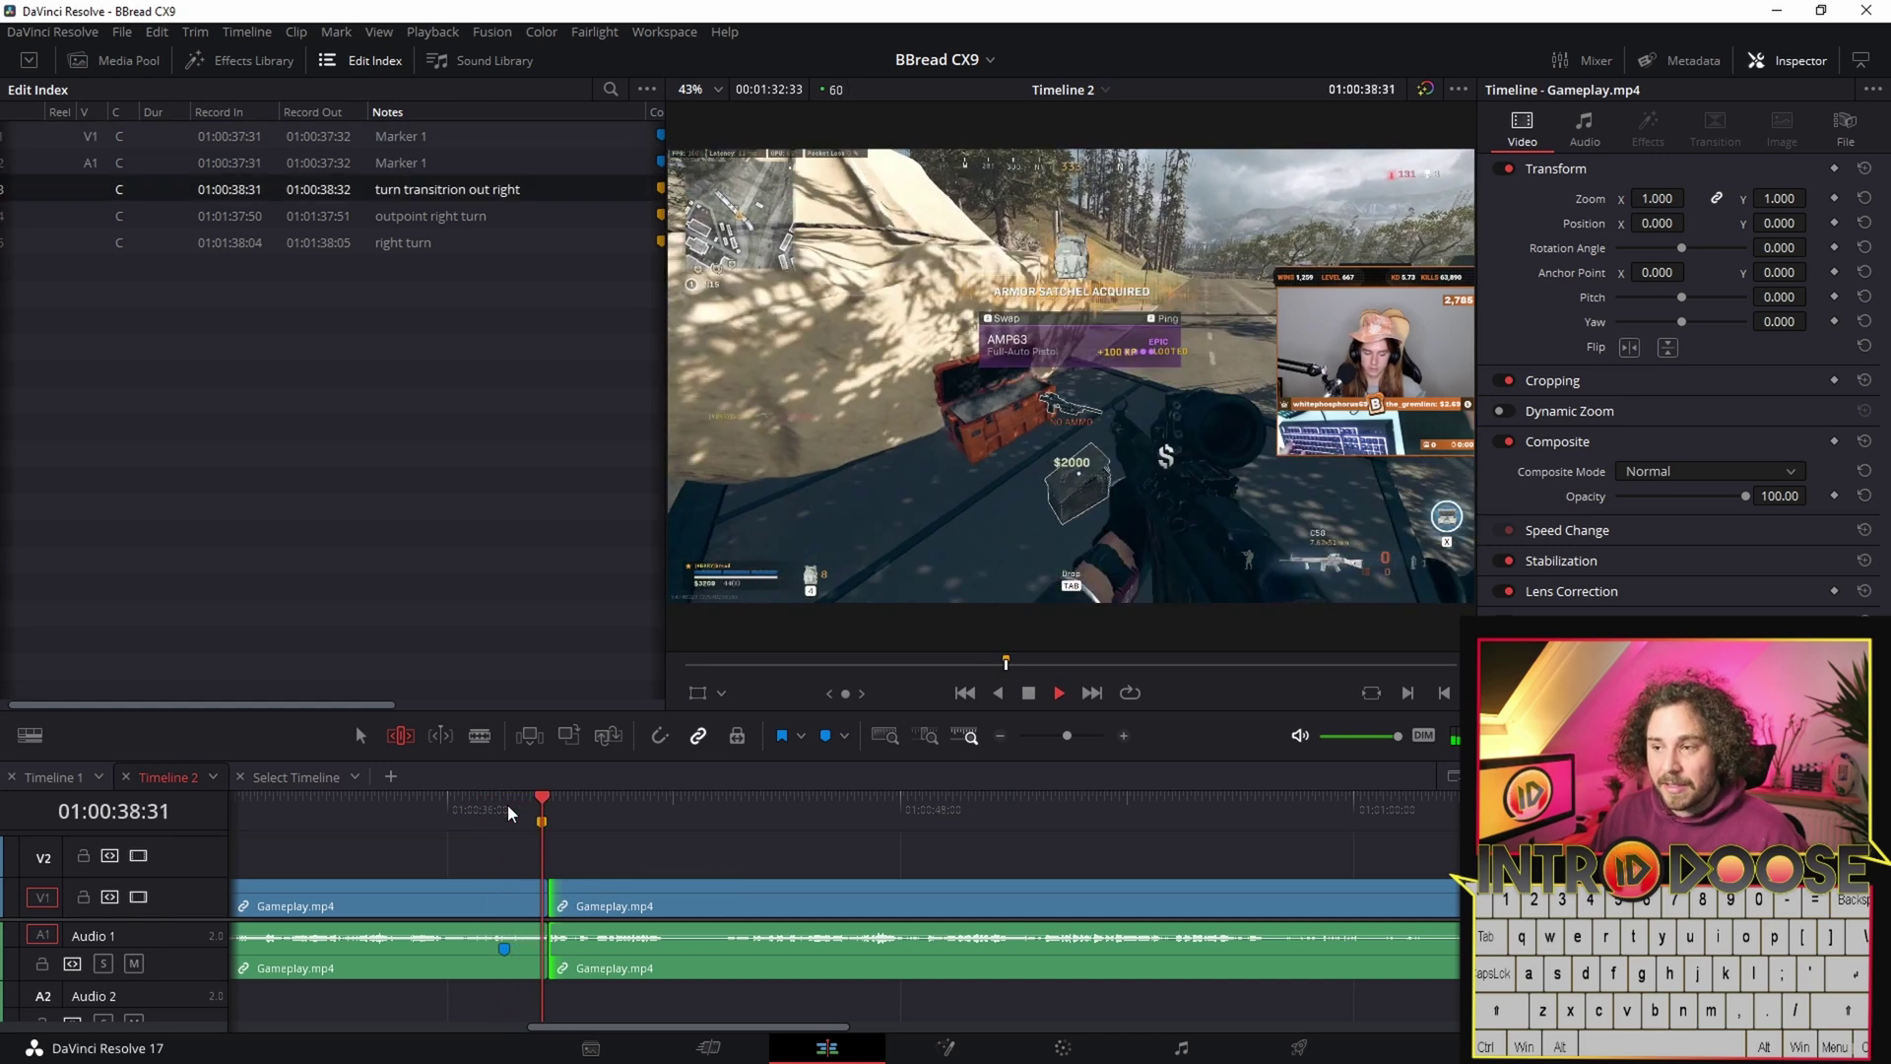
key(space)
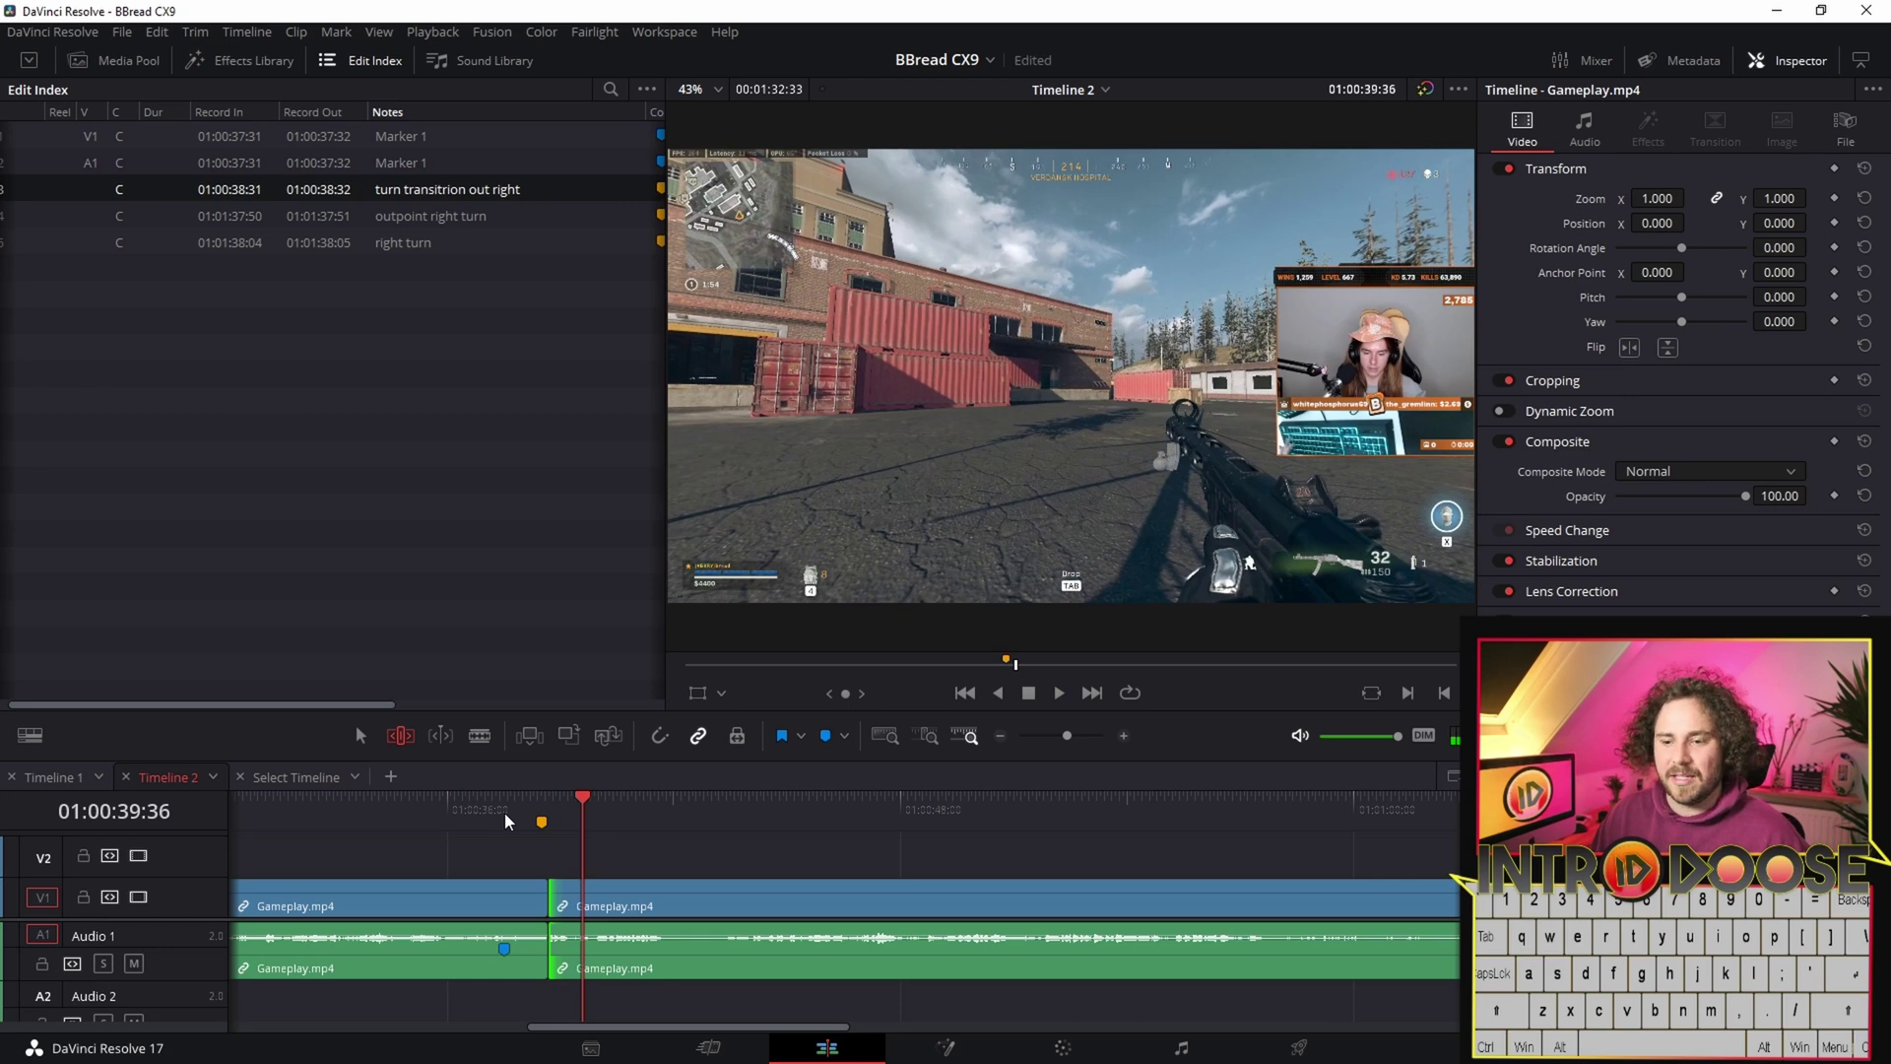
click(515, 805)
key(space)
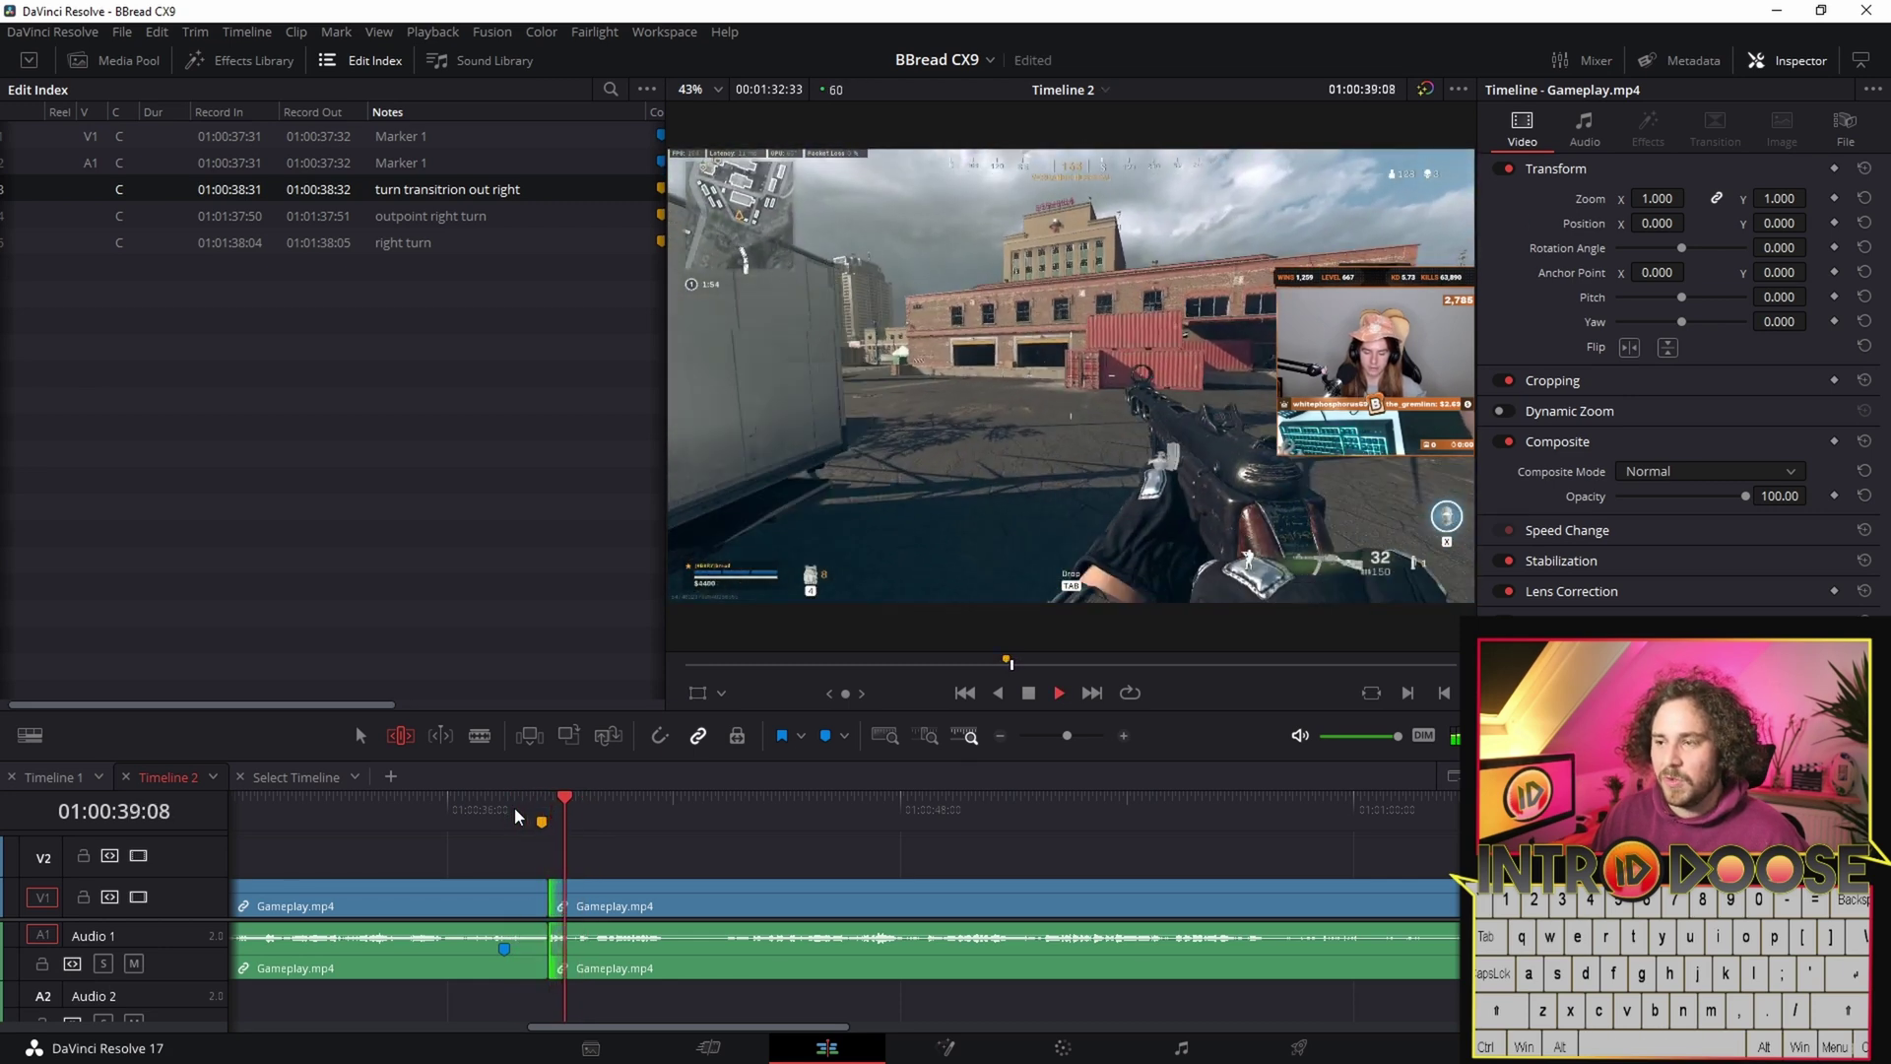
- Replay the cut, then drag the V1 edit point right to extend the first clip 6 frames
click(514, 806)
key(space)
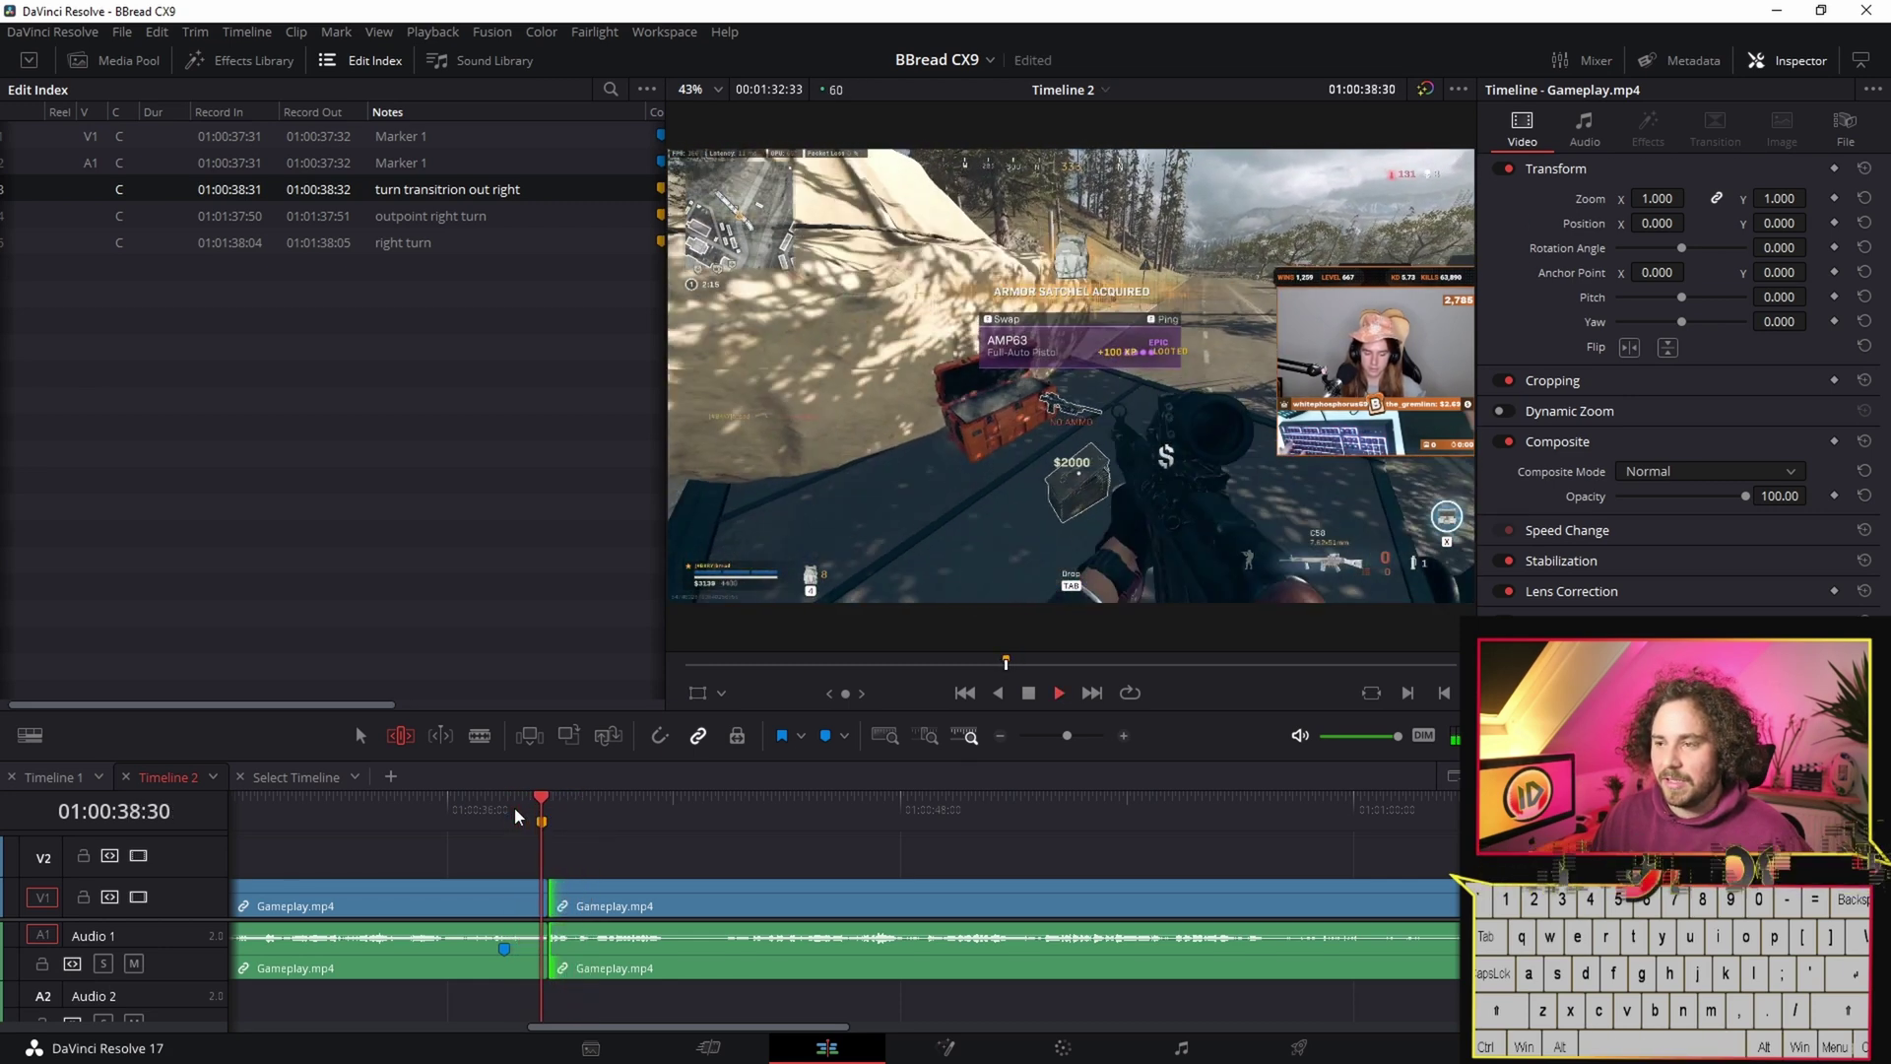
key(space)
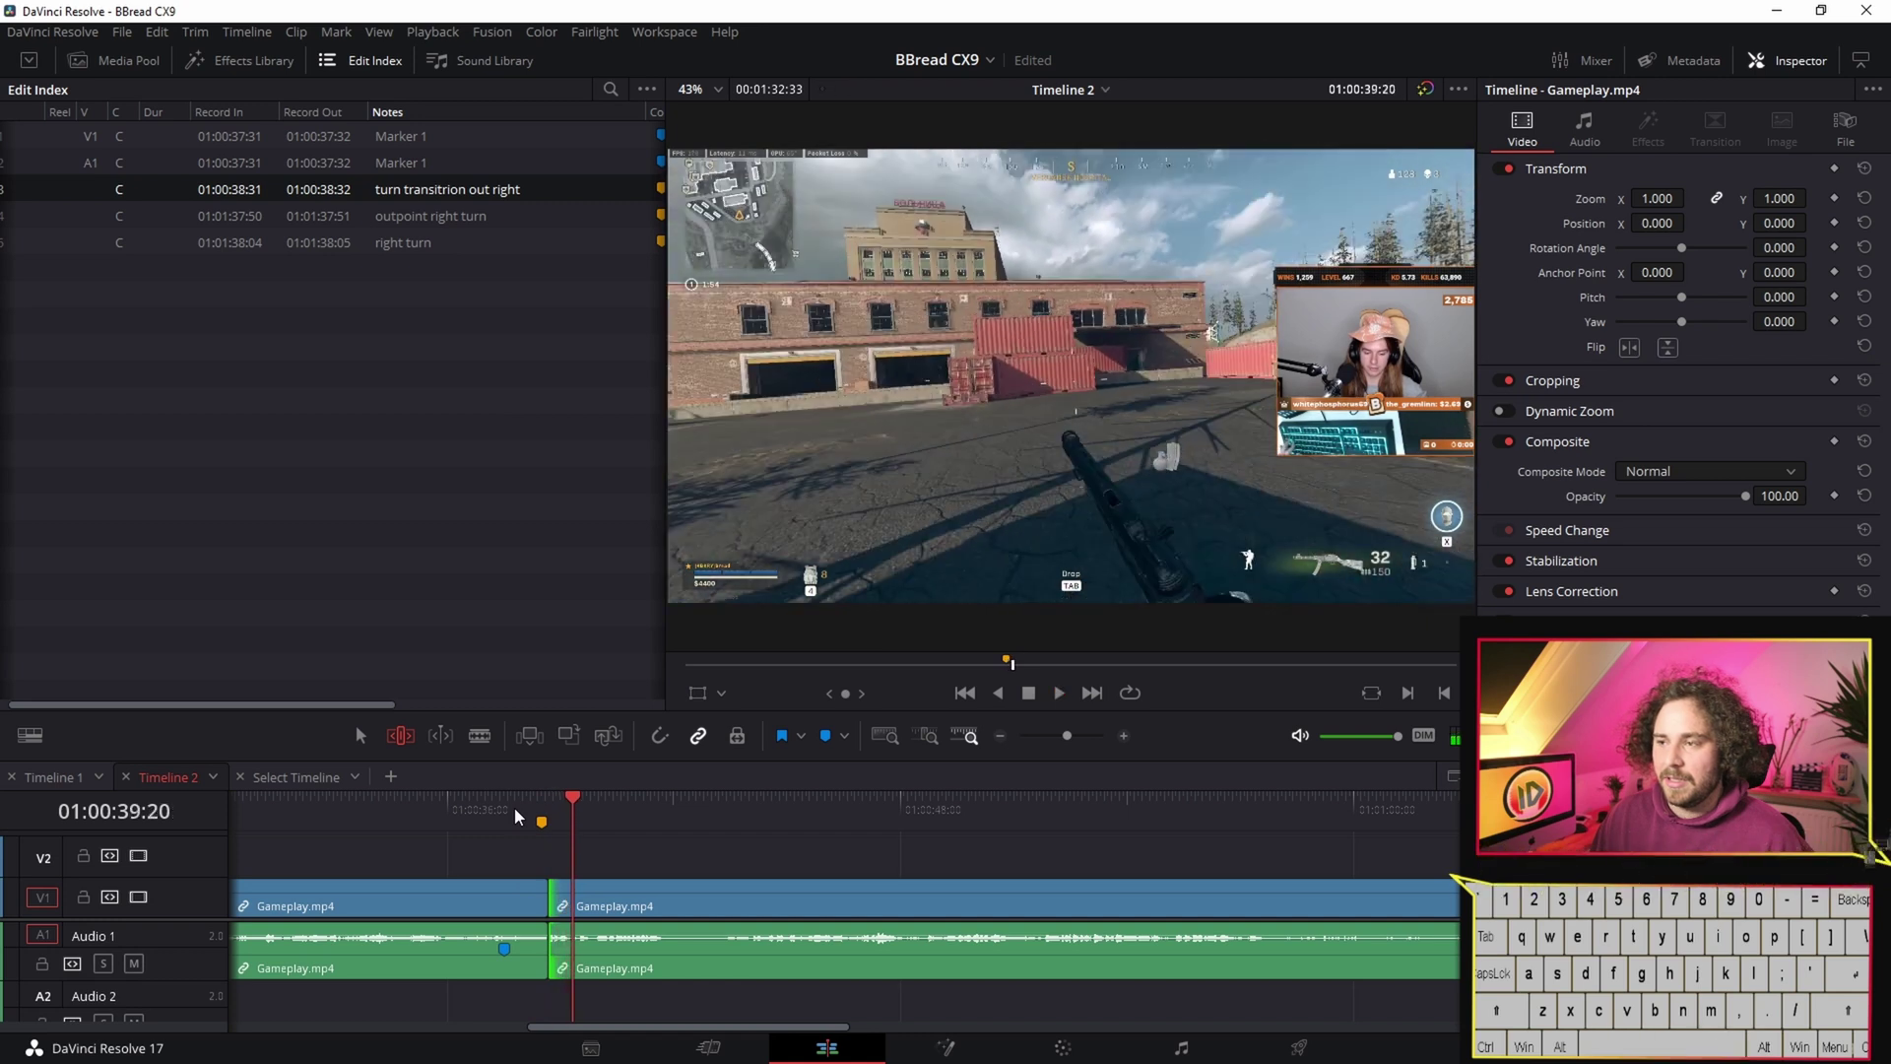
click(558, 893)
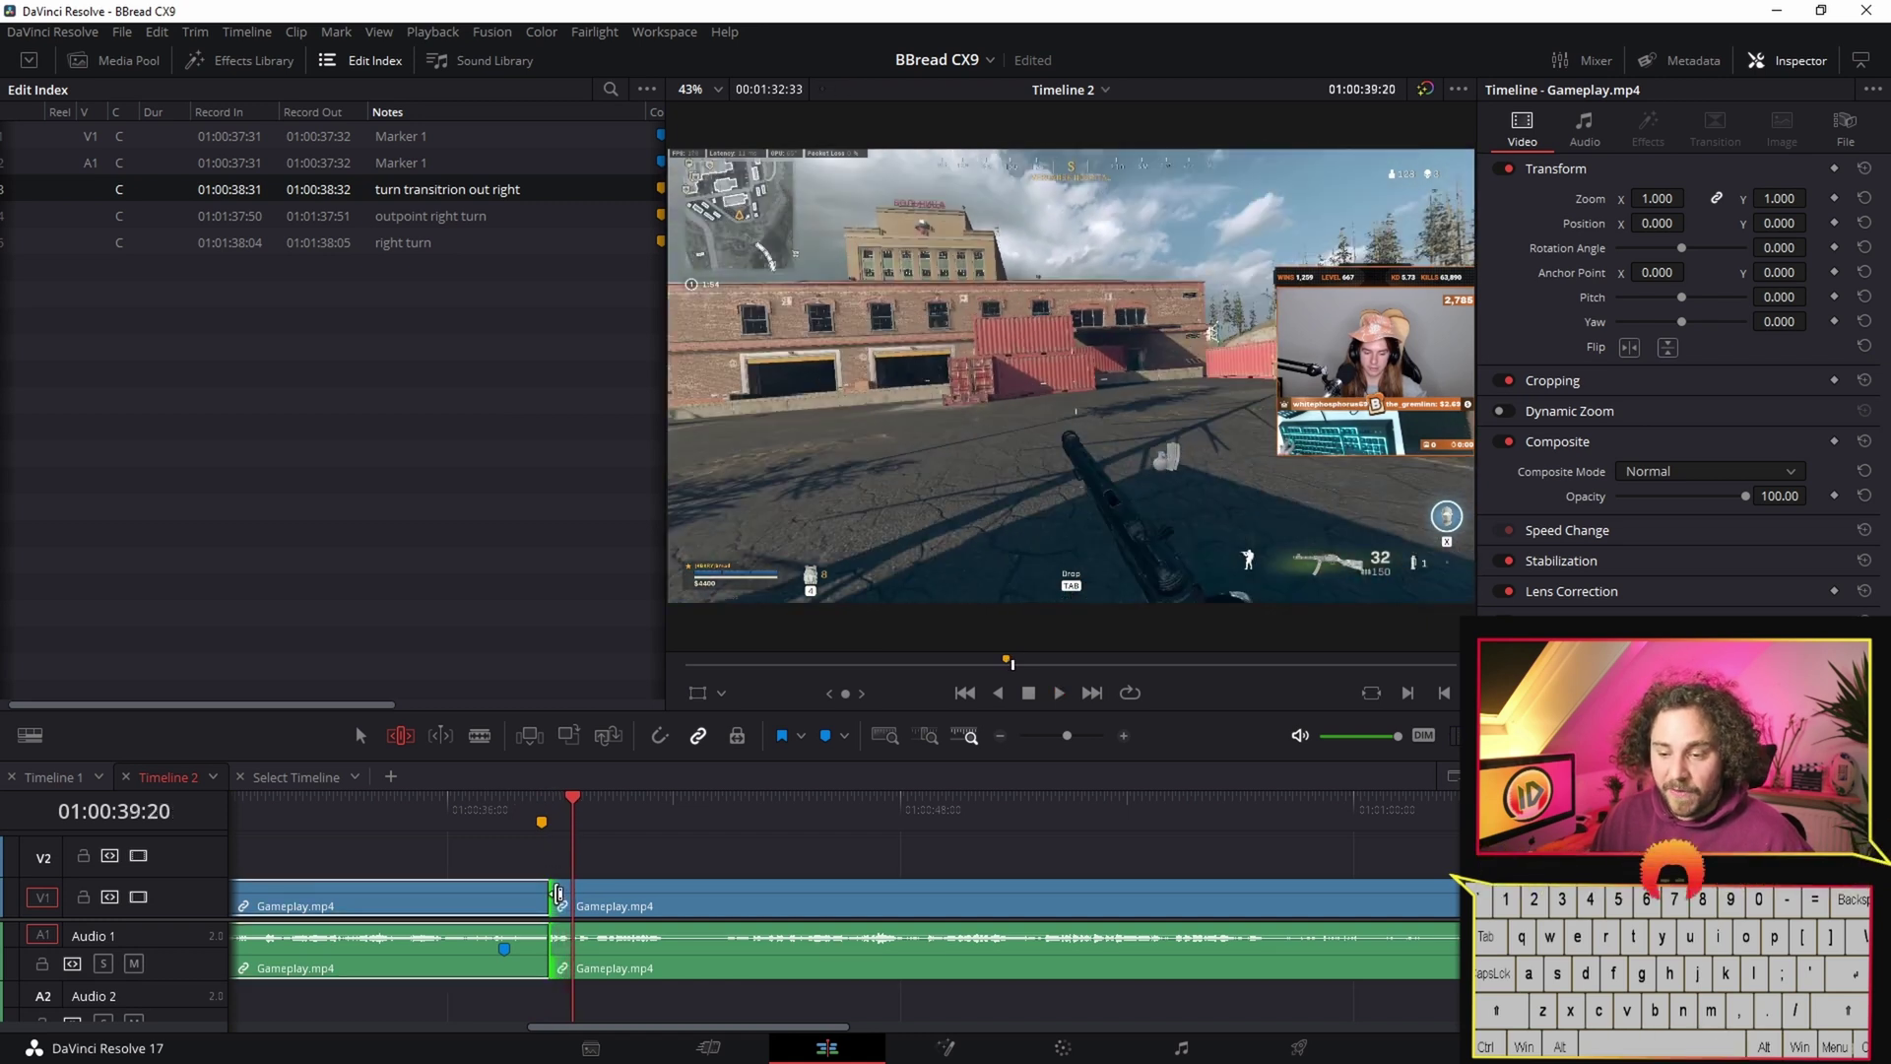
drag(557, 893, 556, 894)
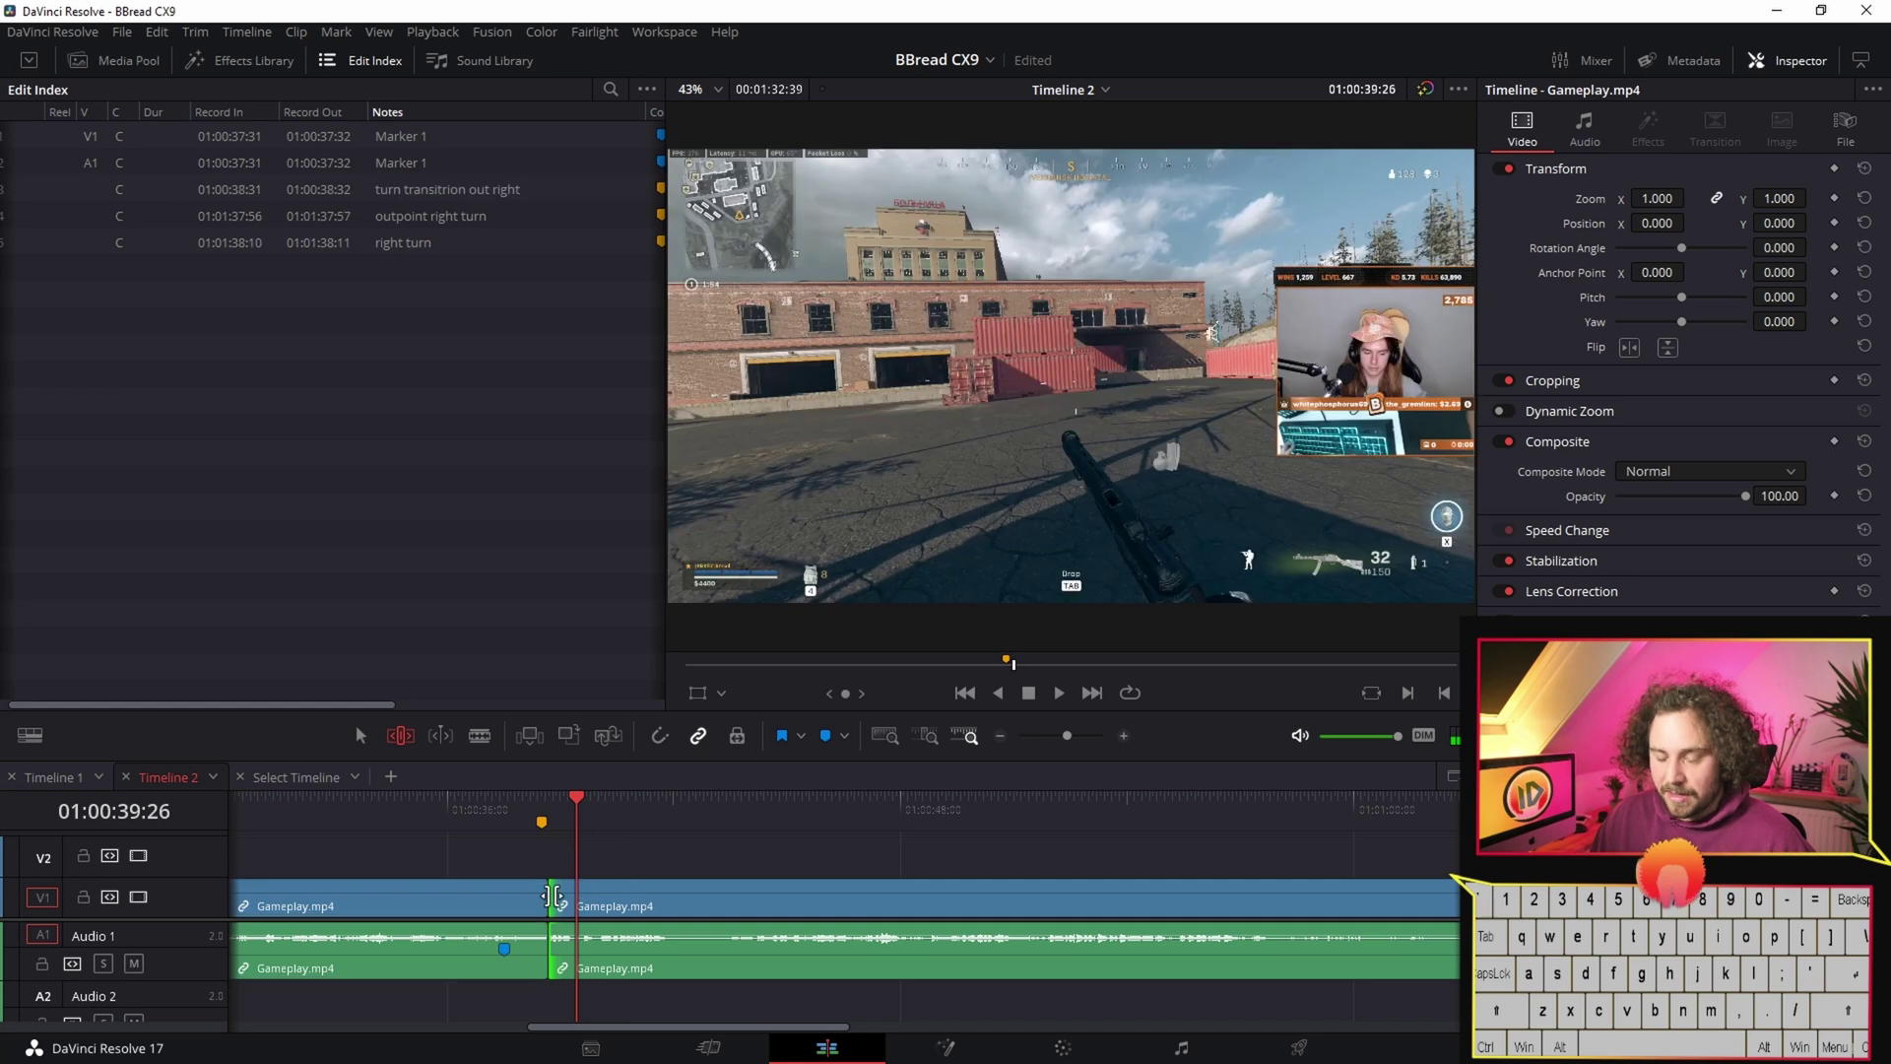
- Roll the V1/A1 cut later, moving 'outpoint right turn' to 01:01:38:02 and 'right turn' to 01:01:38:16
alt+scroll(556, 895, up, 4)
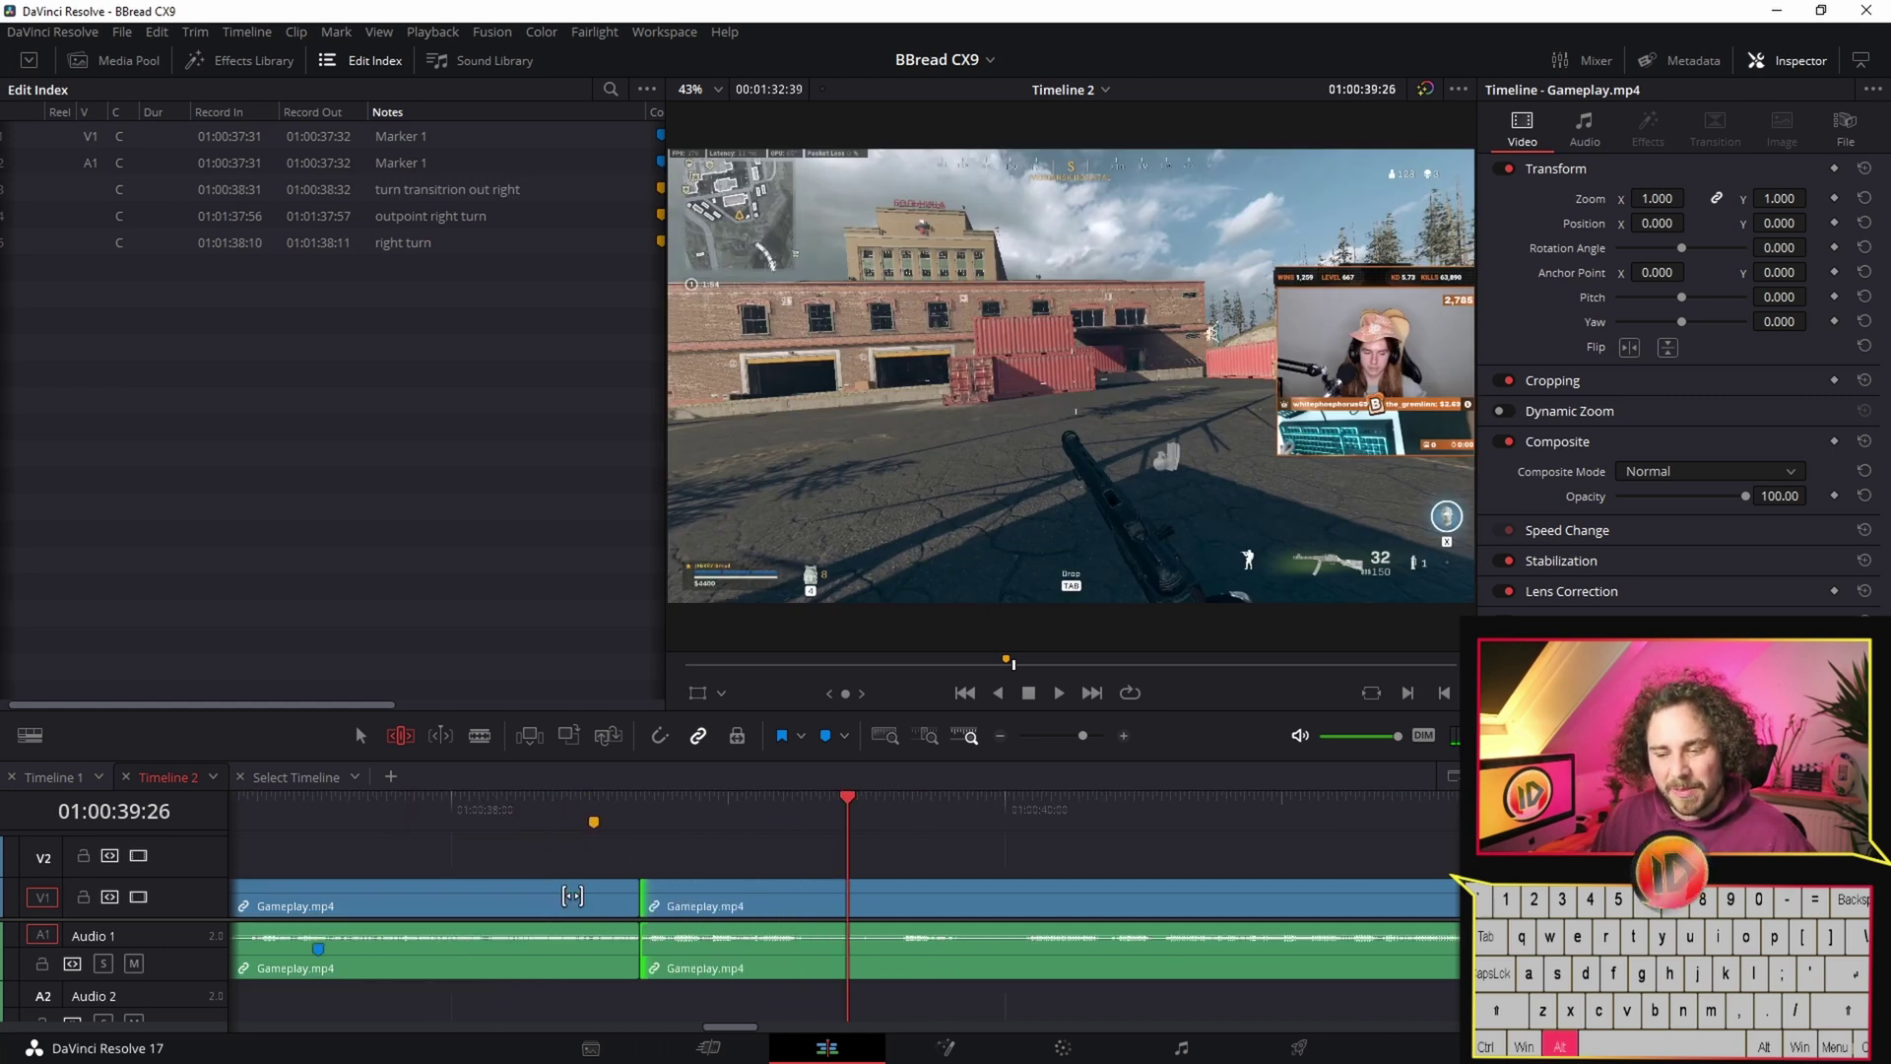
scroll(598, 892, up, 2)
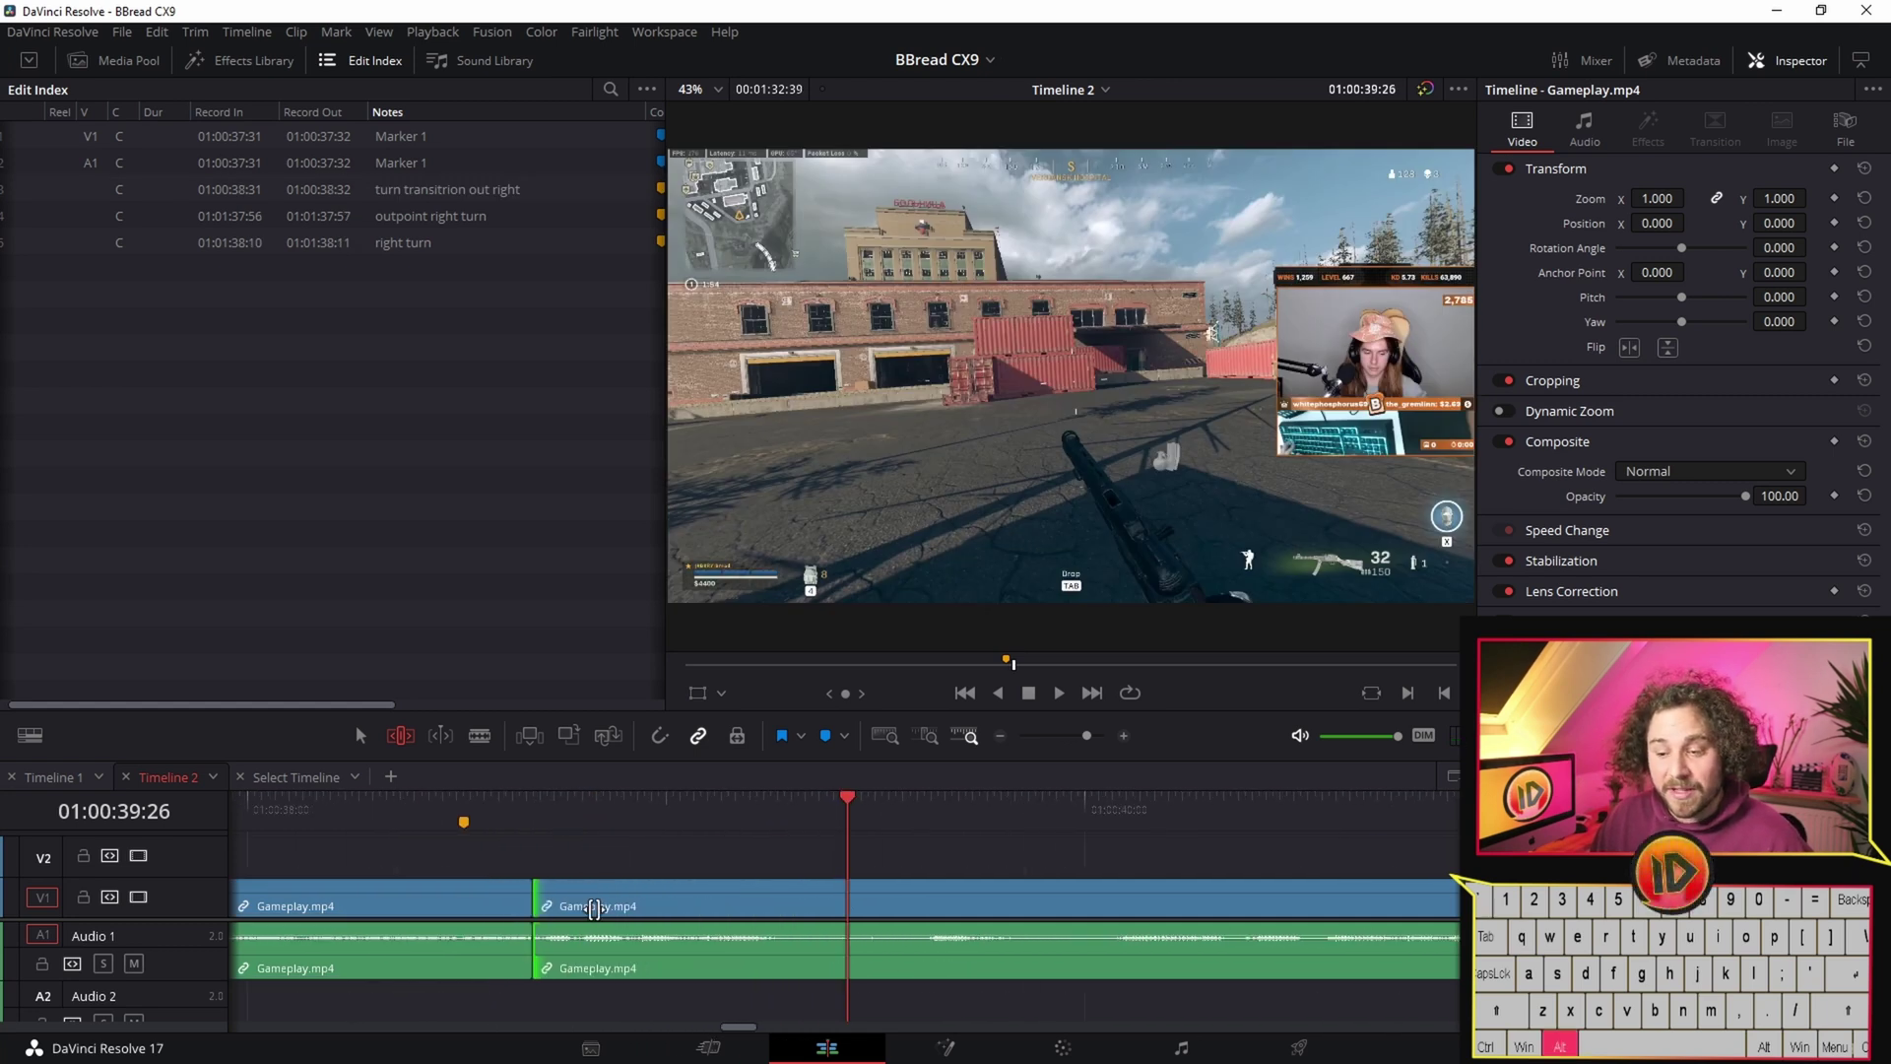
mouse_move(535, 894)
mouse_down()
mouse_move(562, 925)
mouse_move(527, 925)
mouse_up()
mouse_move(511, 925)
mouse_down()
mouse_move(449, 929)
mouse_move(545, 922)
mouse_move(486, 935)
mouse_move(526, 934)
mouse_up()
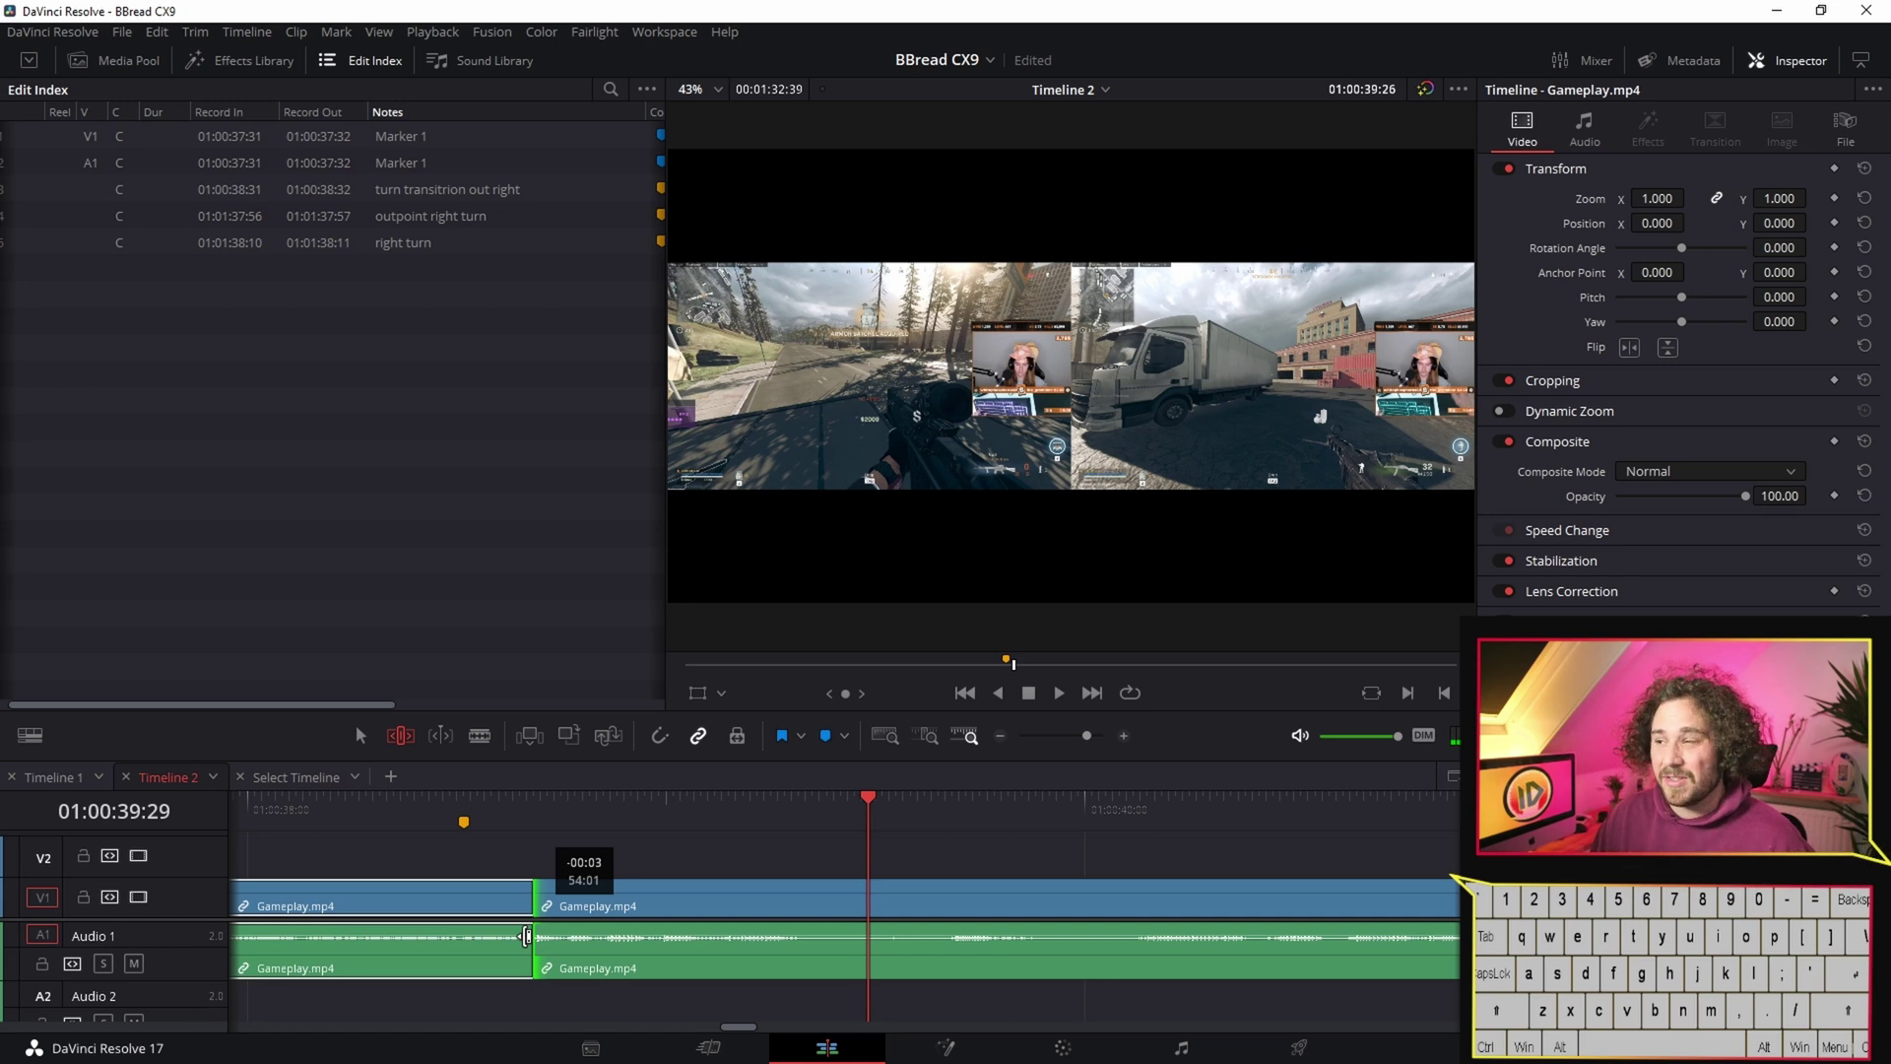
drag(526, 936, 528, 936)
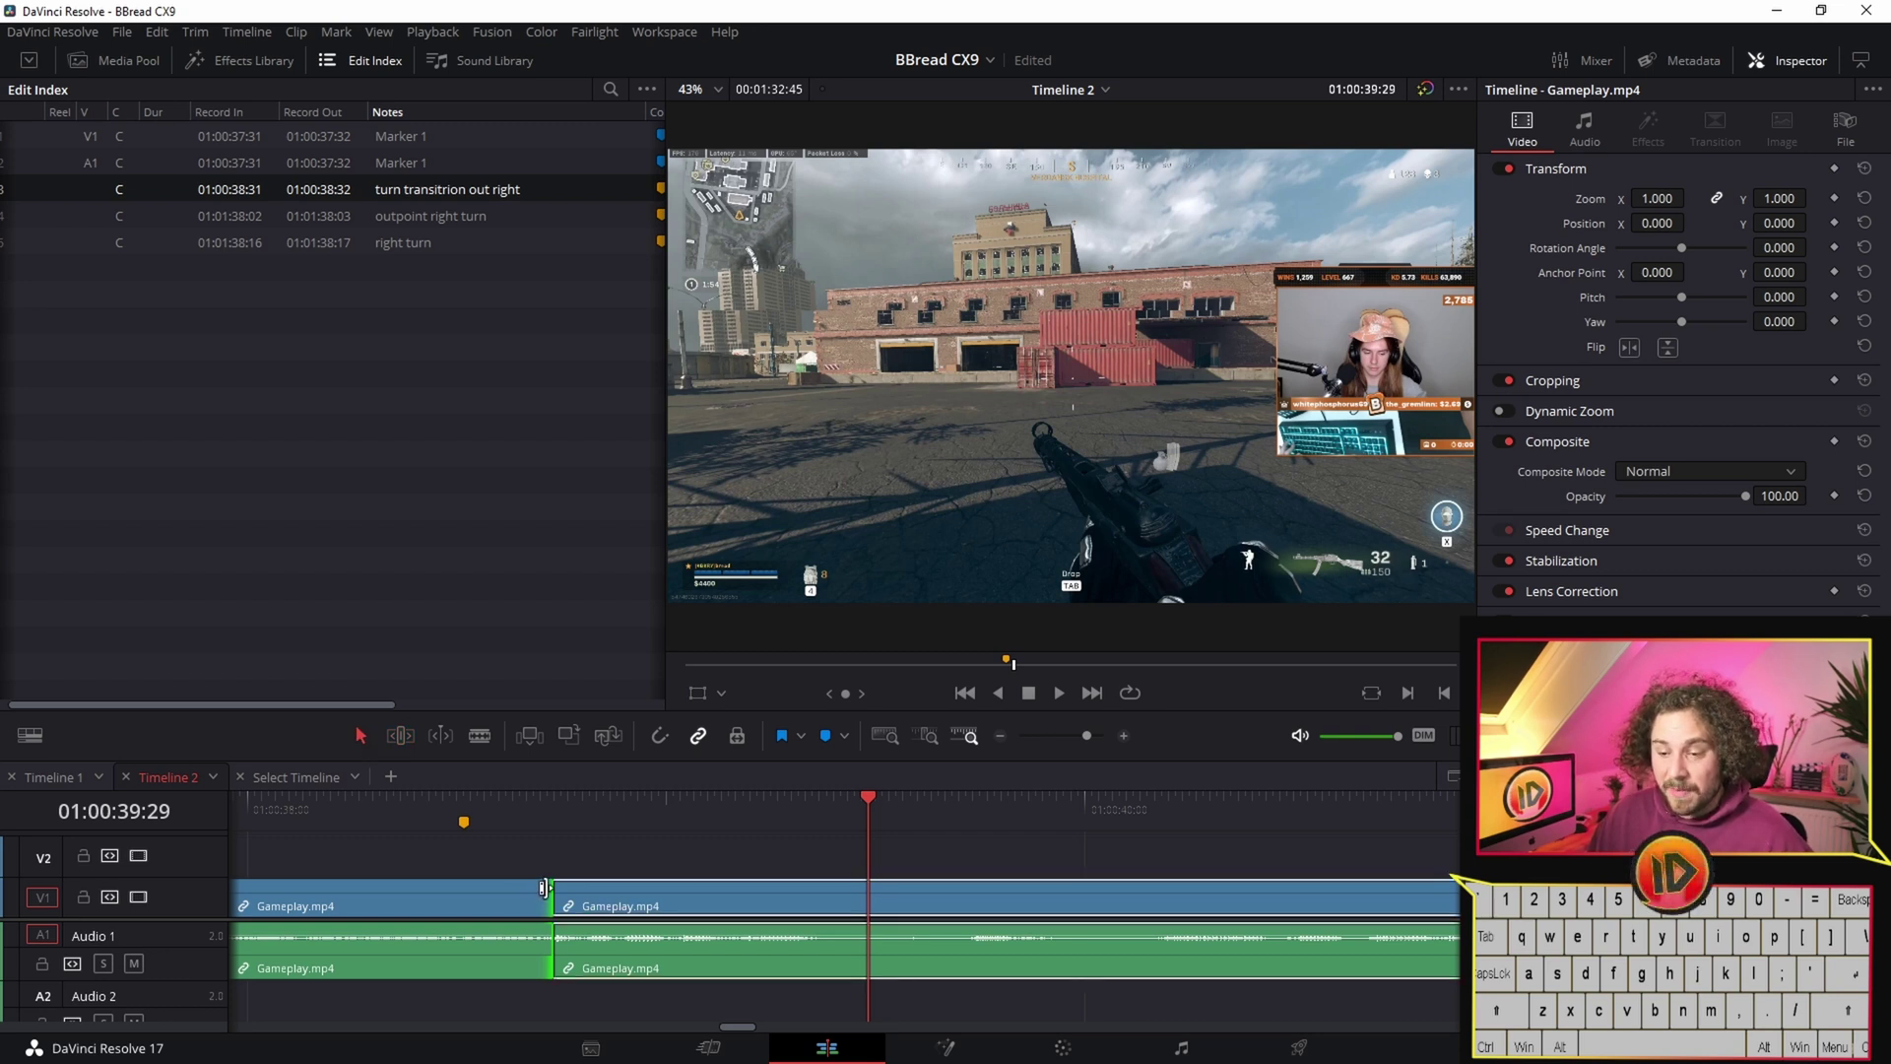
drag(548, 890, 659, 889)
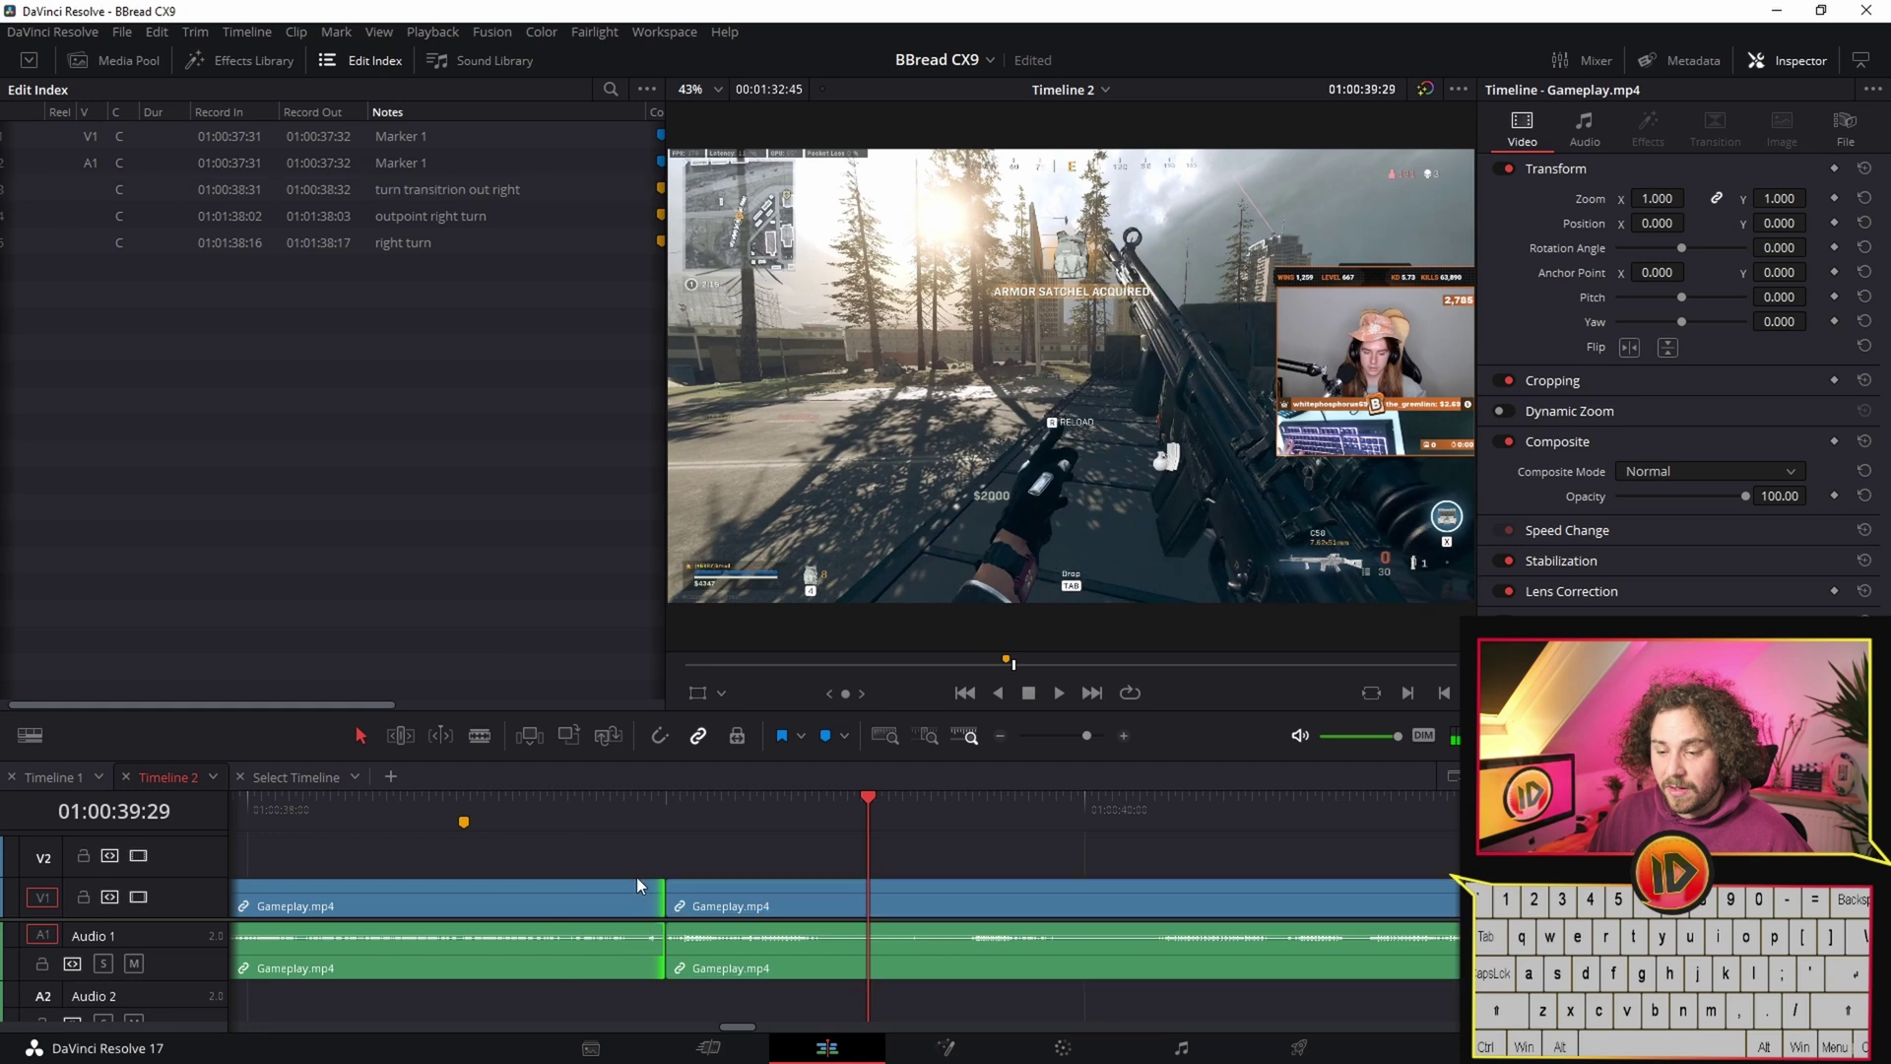
click(585, 796)
key(space)
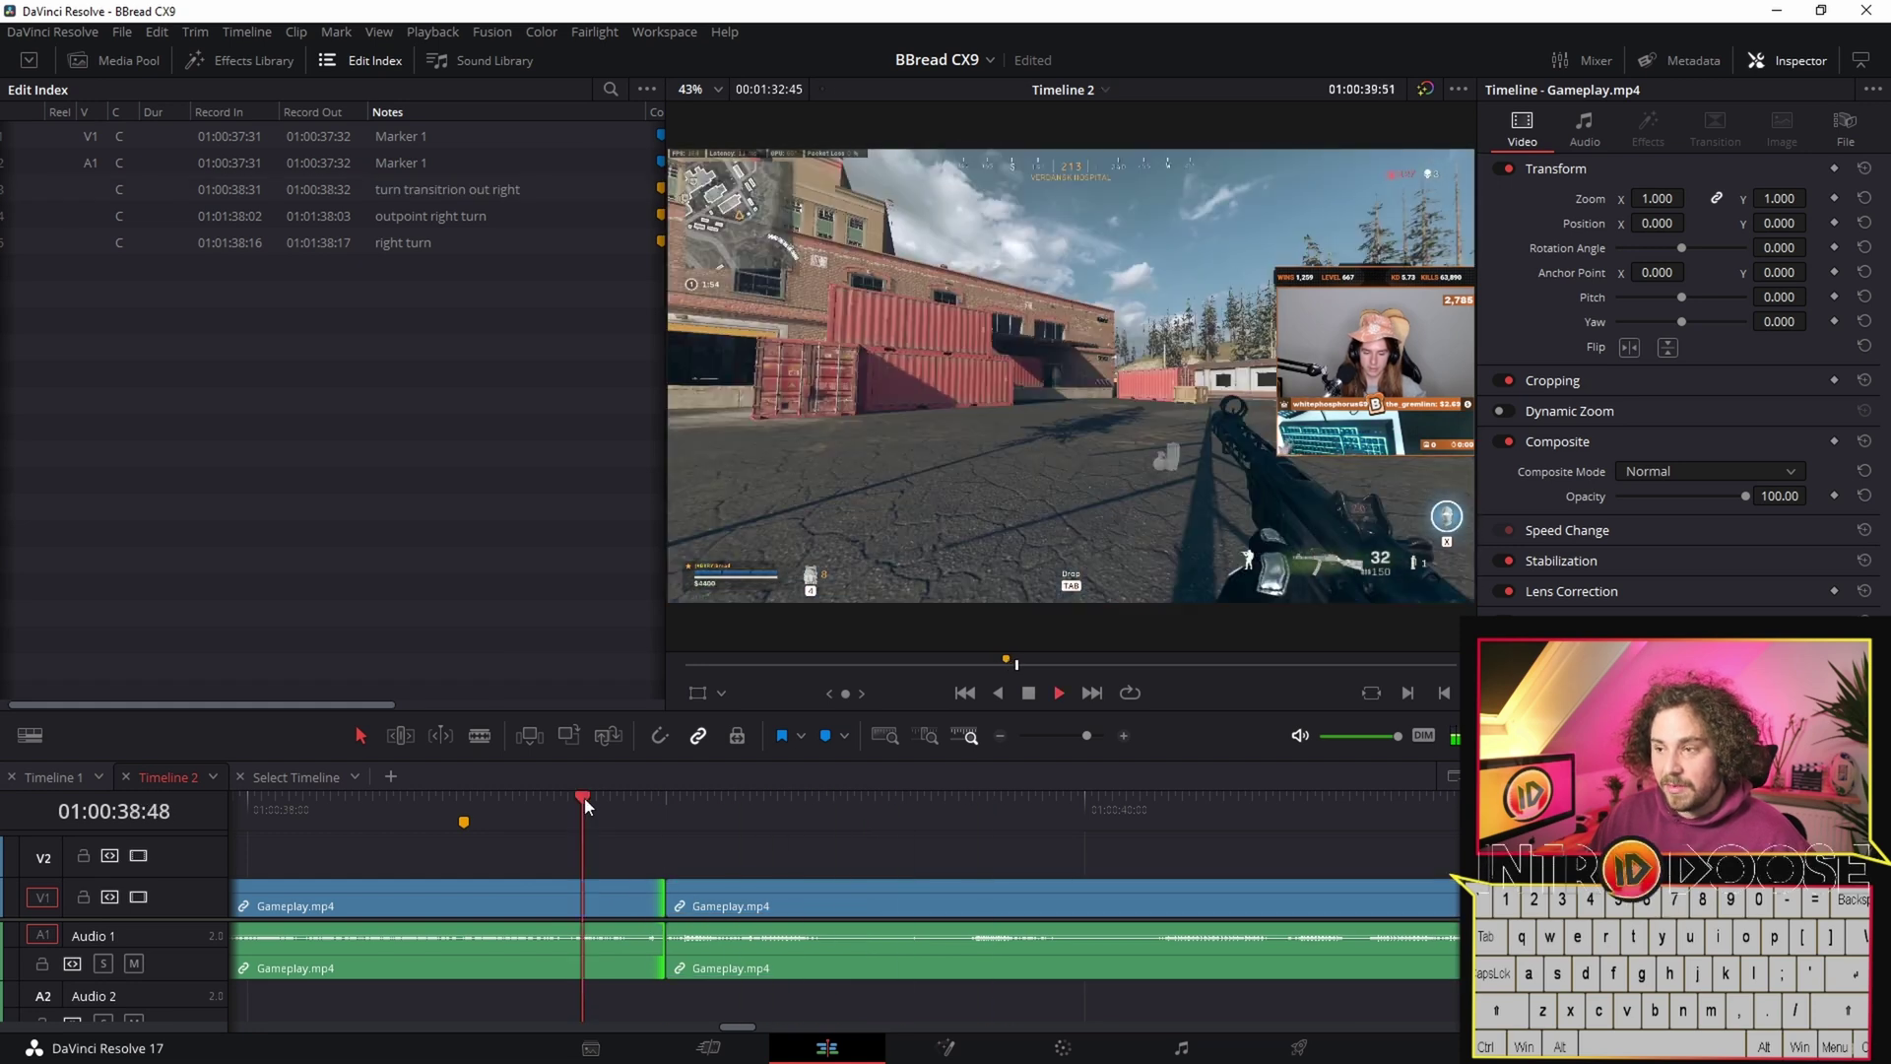
click(587, 798)
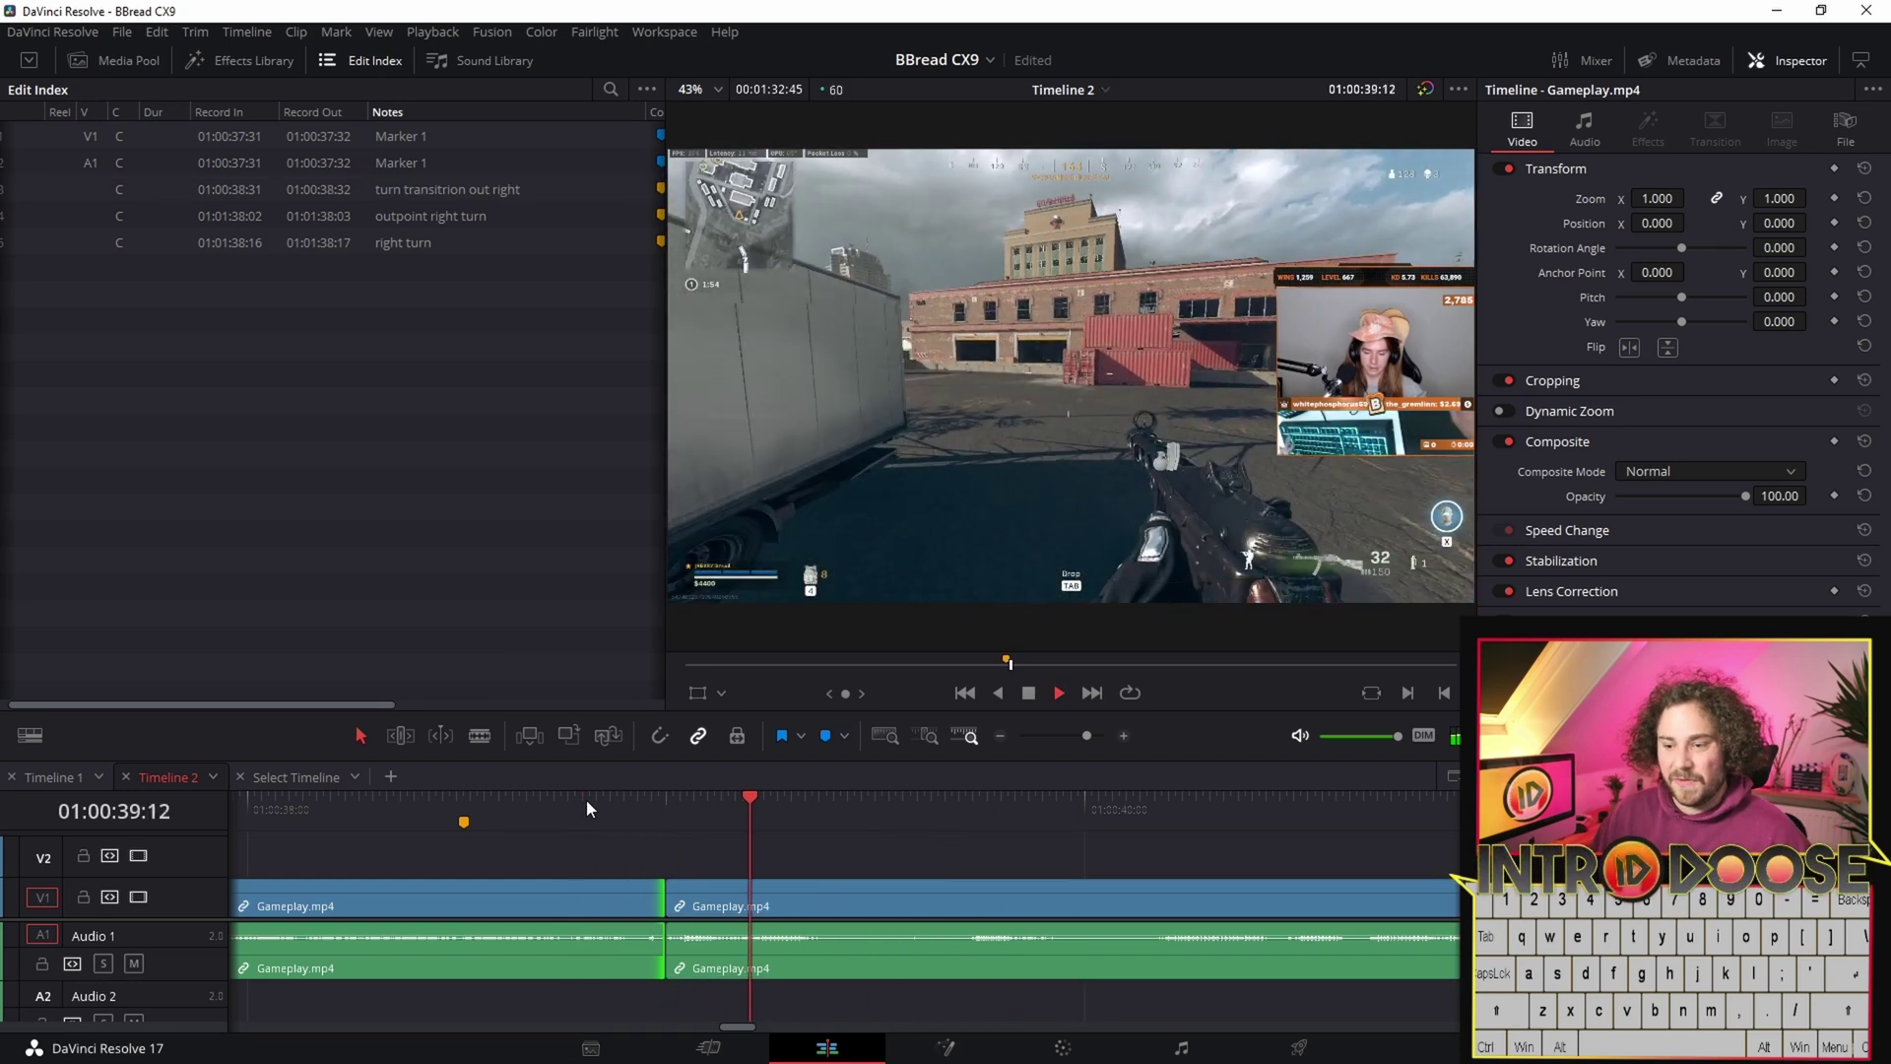
key(space)
click(587, 799)
key(space)
click(587, 800)
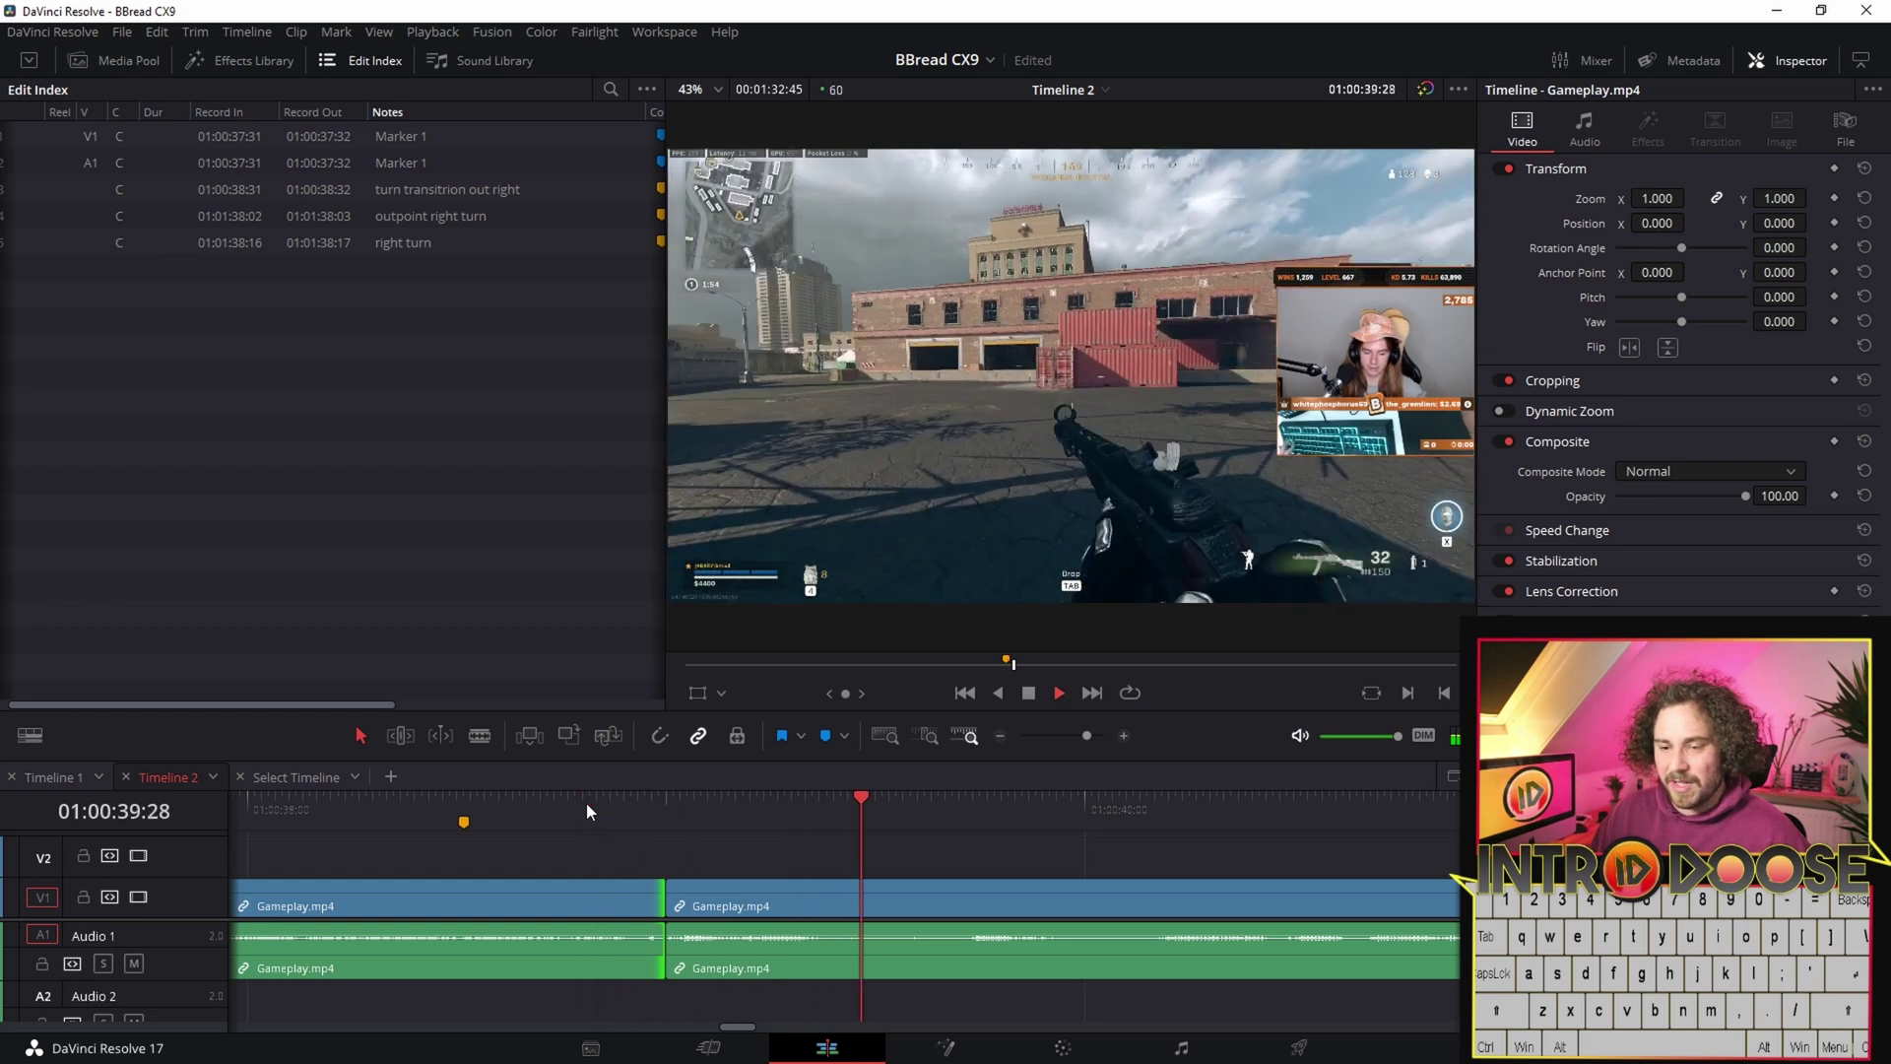
click(400, 735)
drag(663, 903, 488, 903)
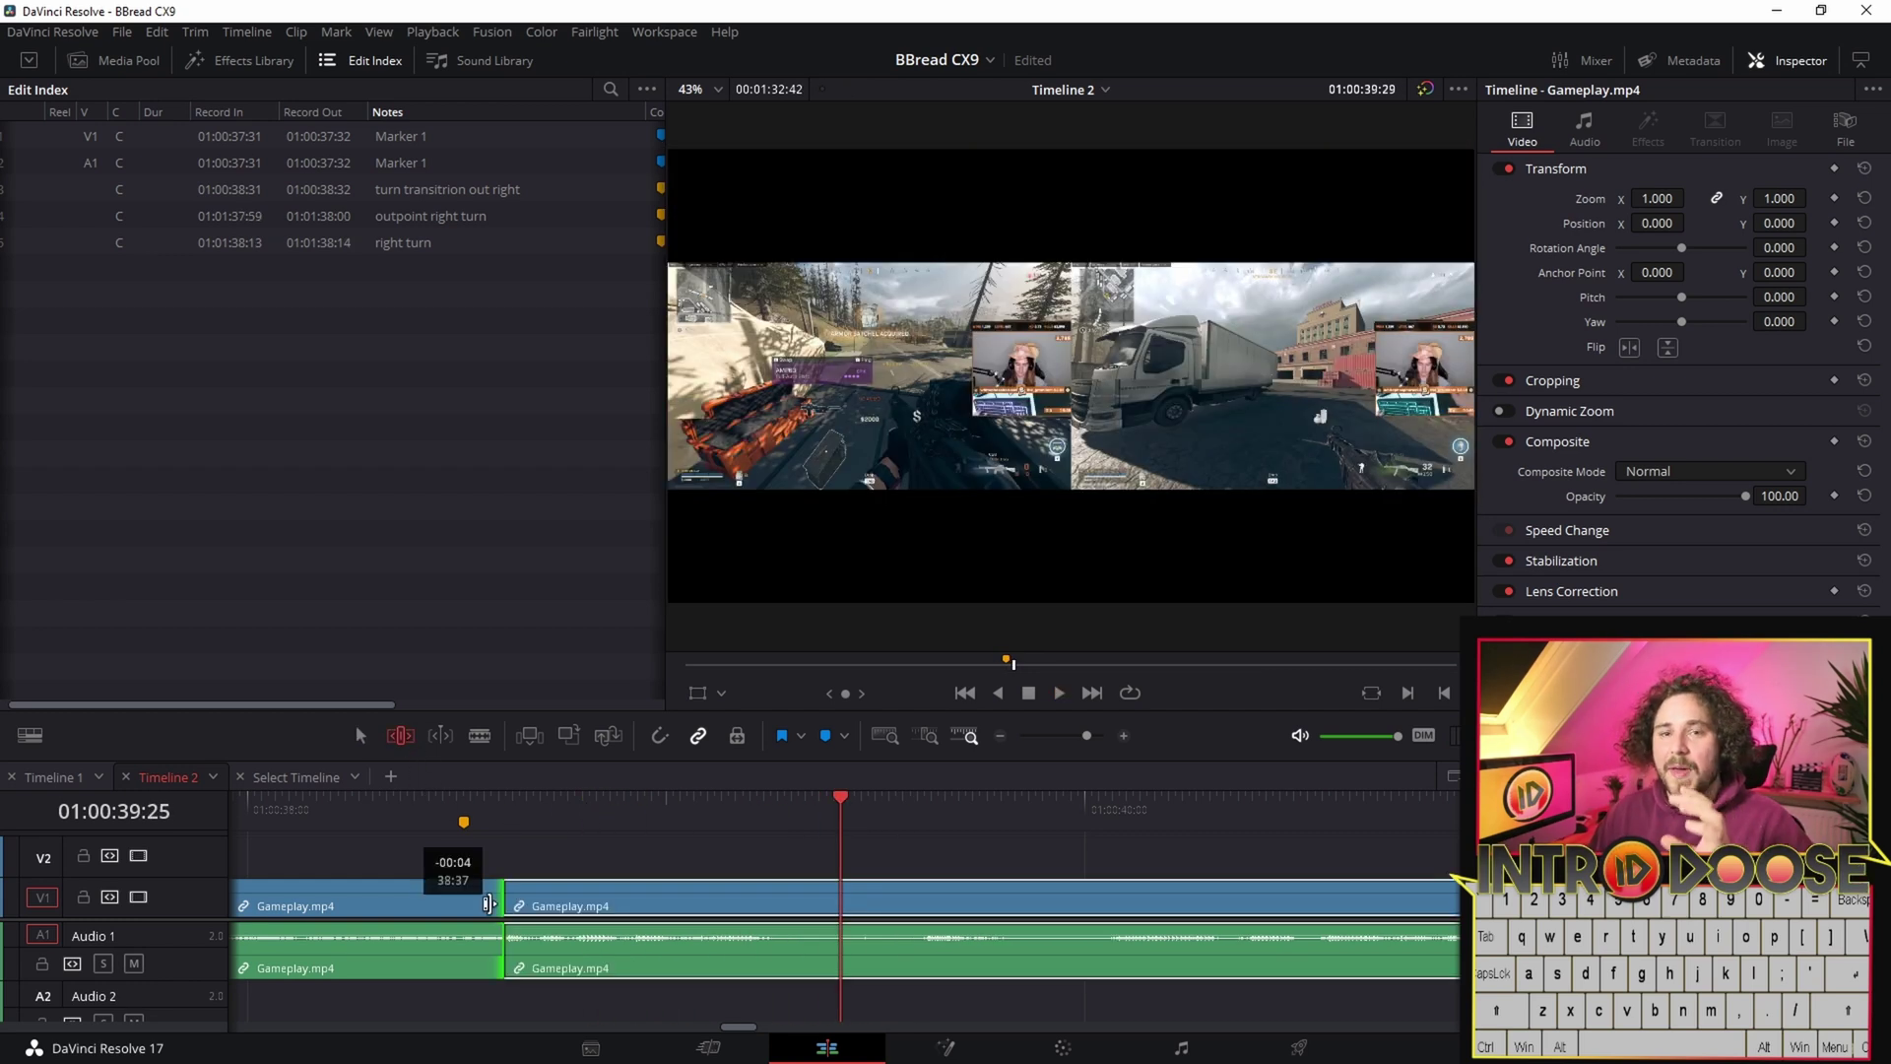
mouse_move(488, 903)
mouse_down()
mouse_move(579, 908)
mouse_move(497, 926)
mouse_move(548, 928)
mouse_up()
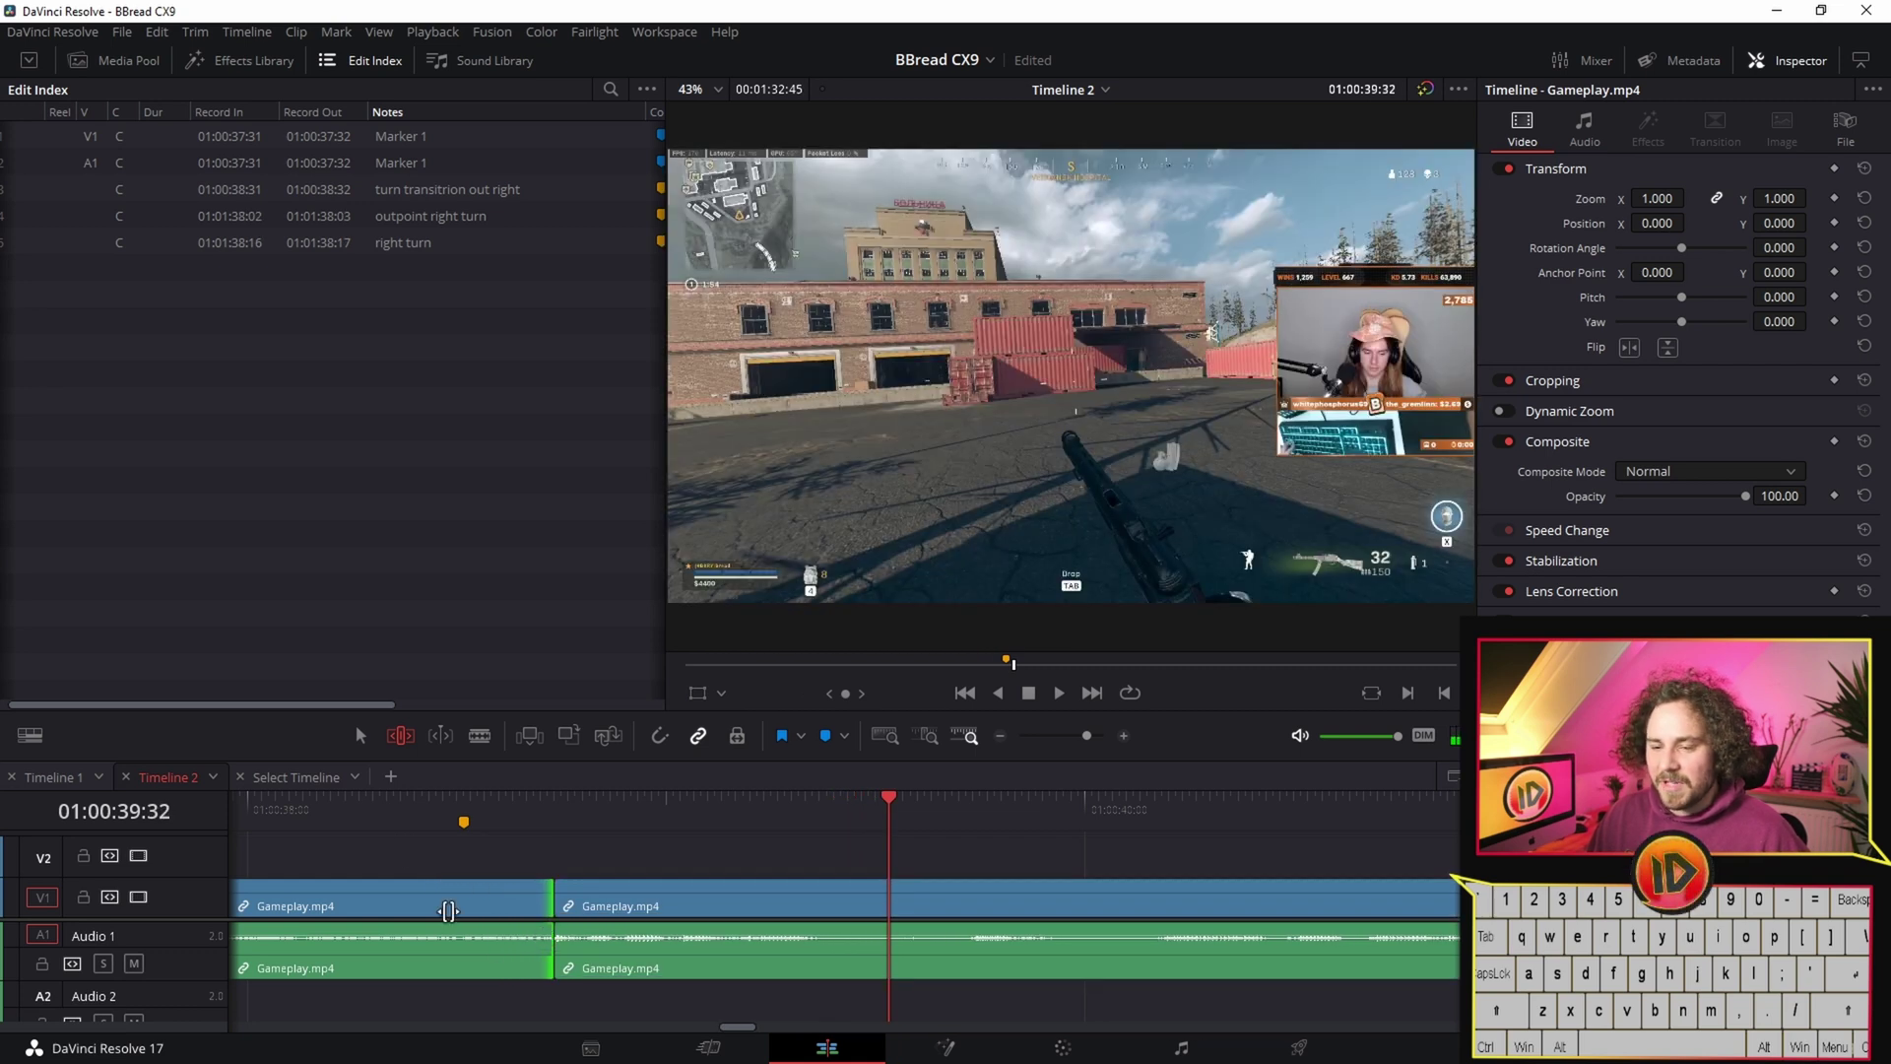
click(440, 806)
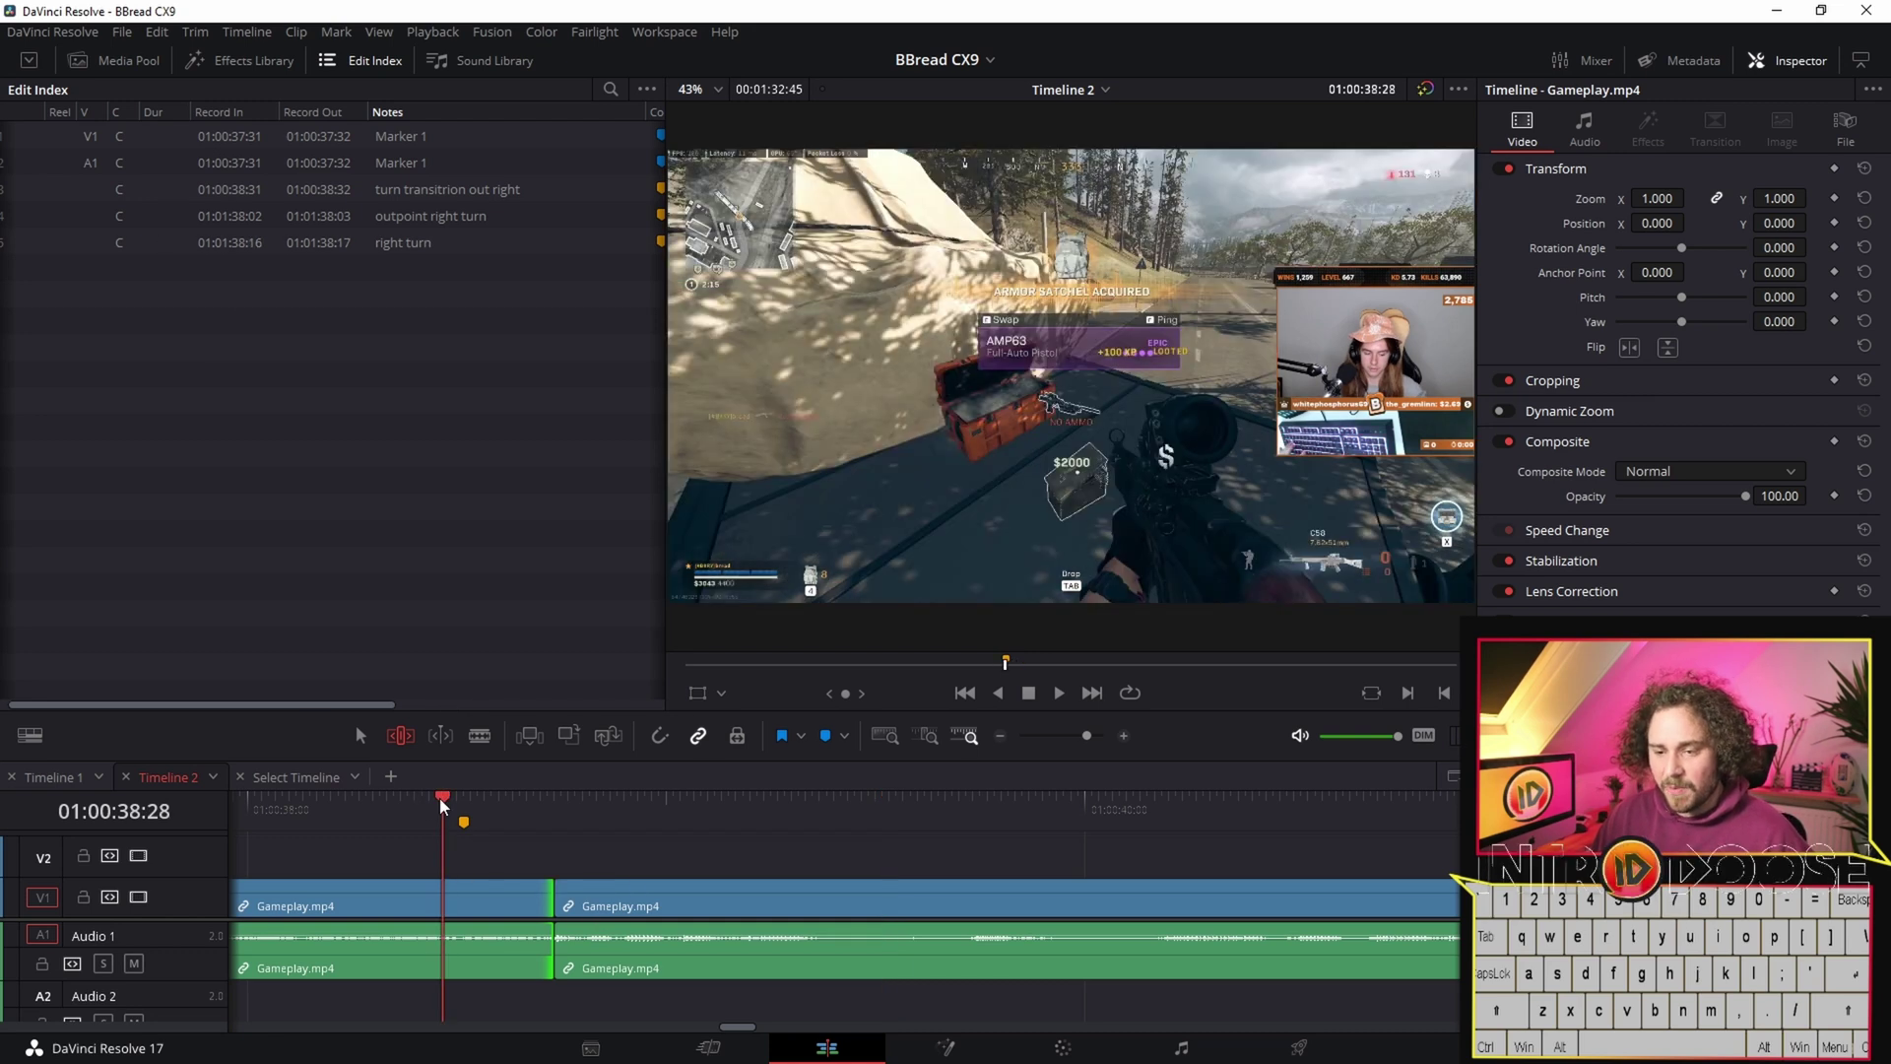
key(space)
click(438, 806)
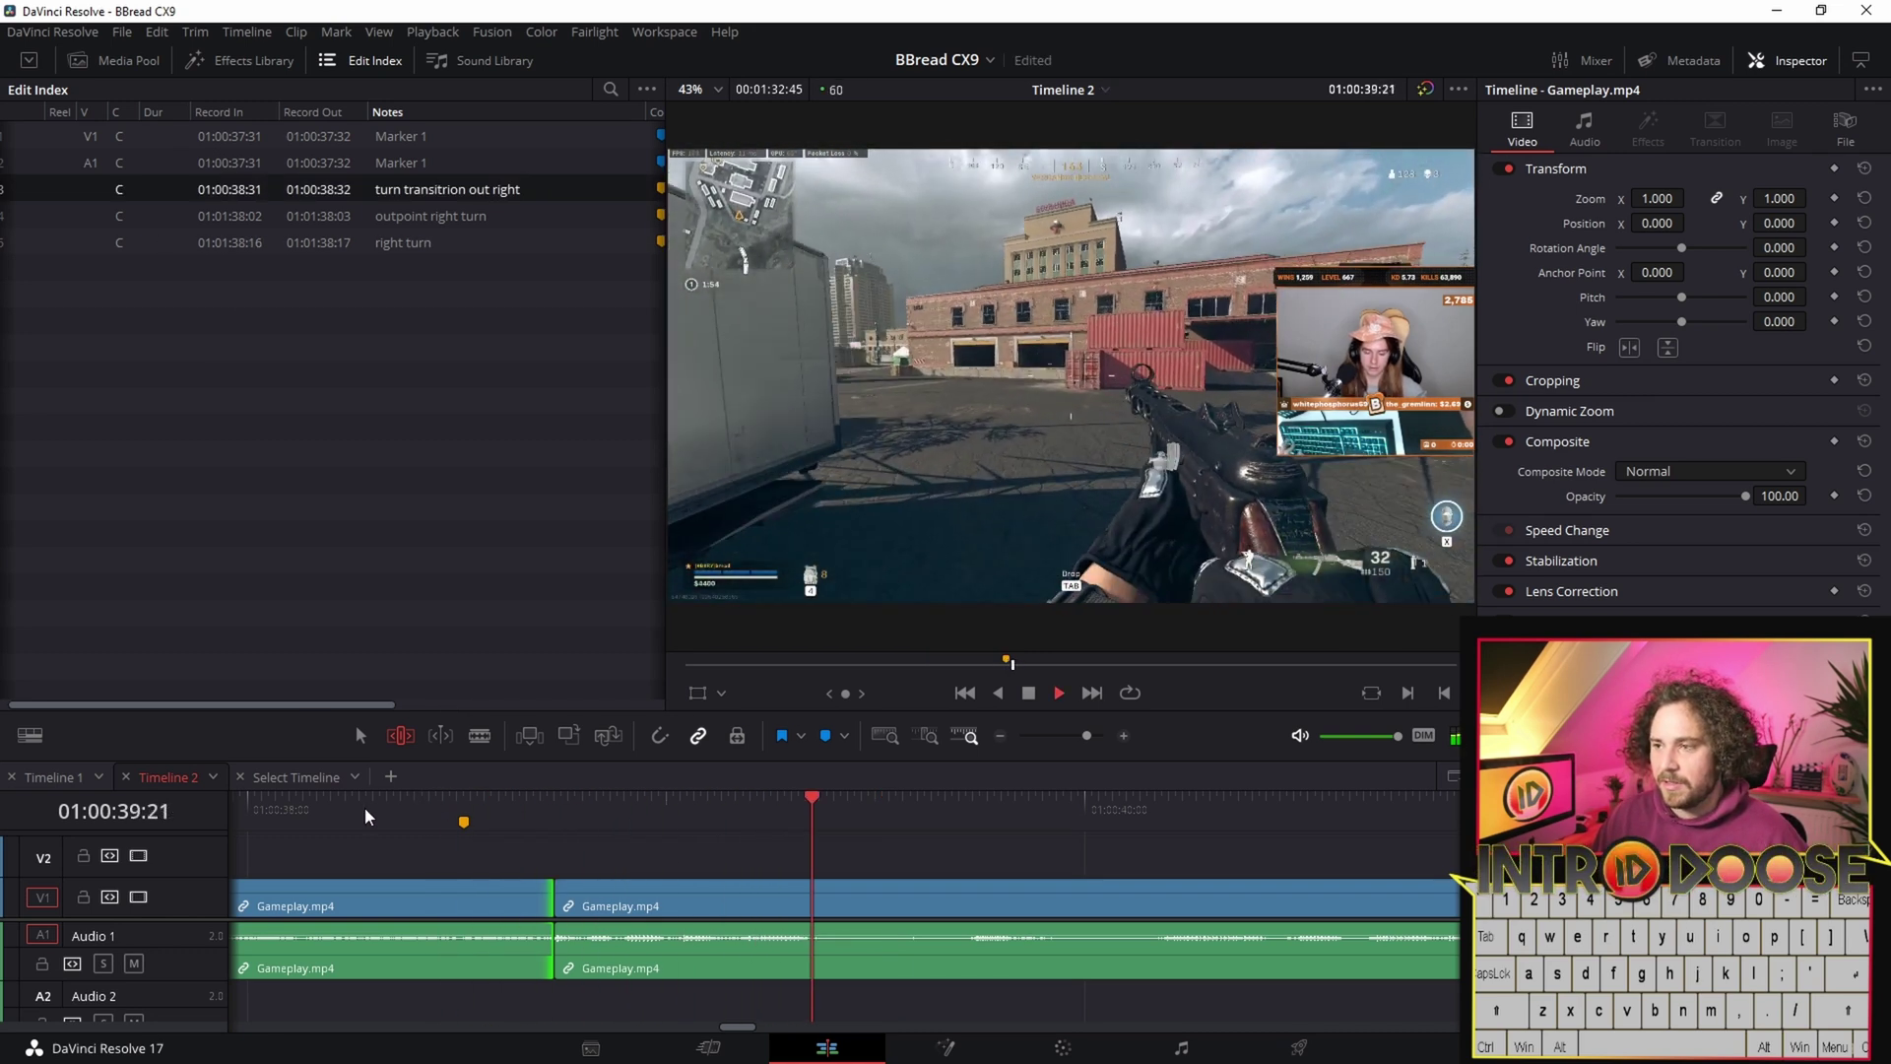
click(366, 814)
key(space)
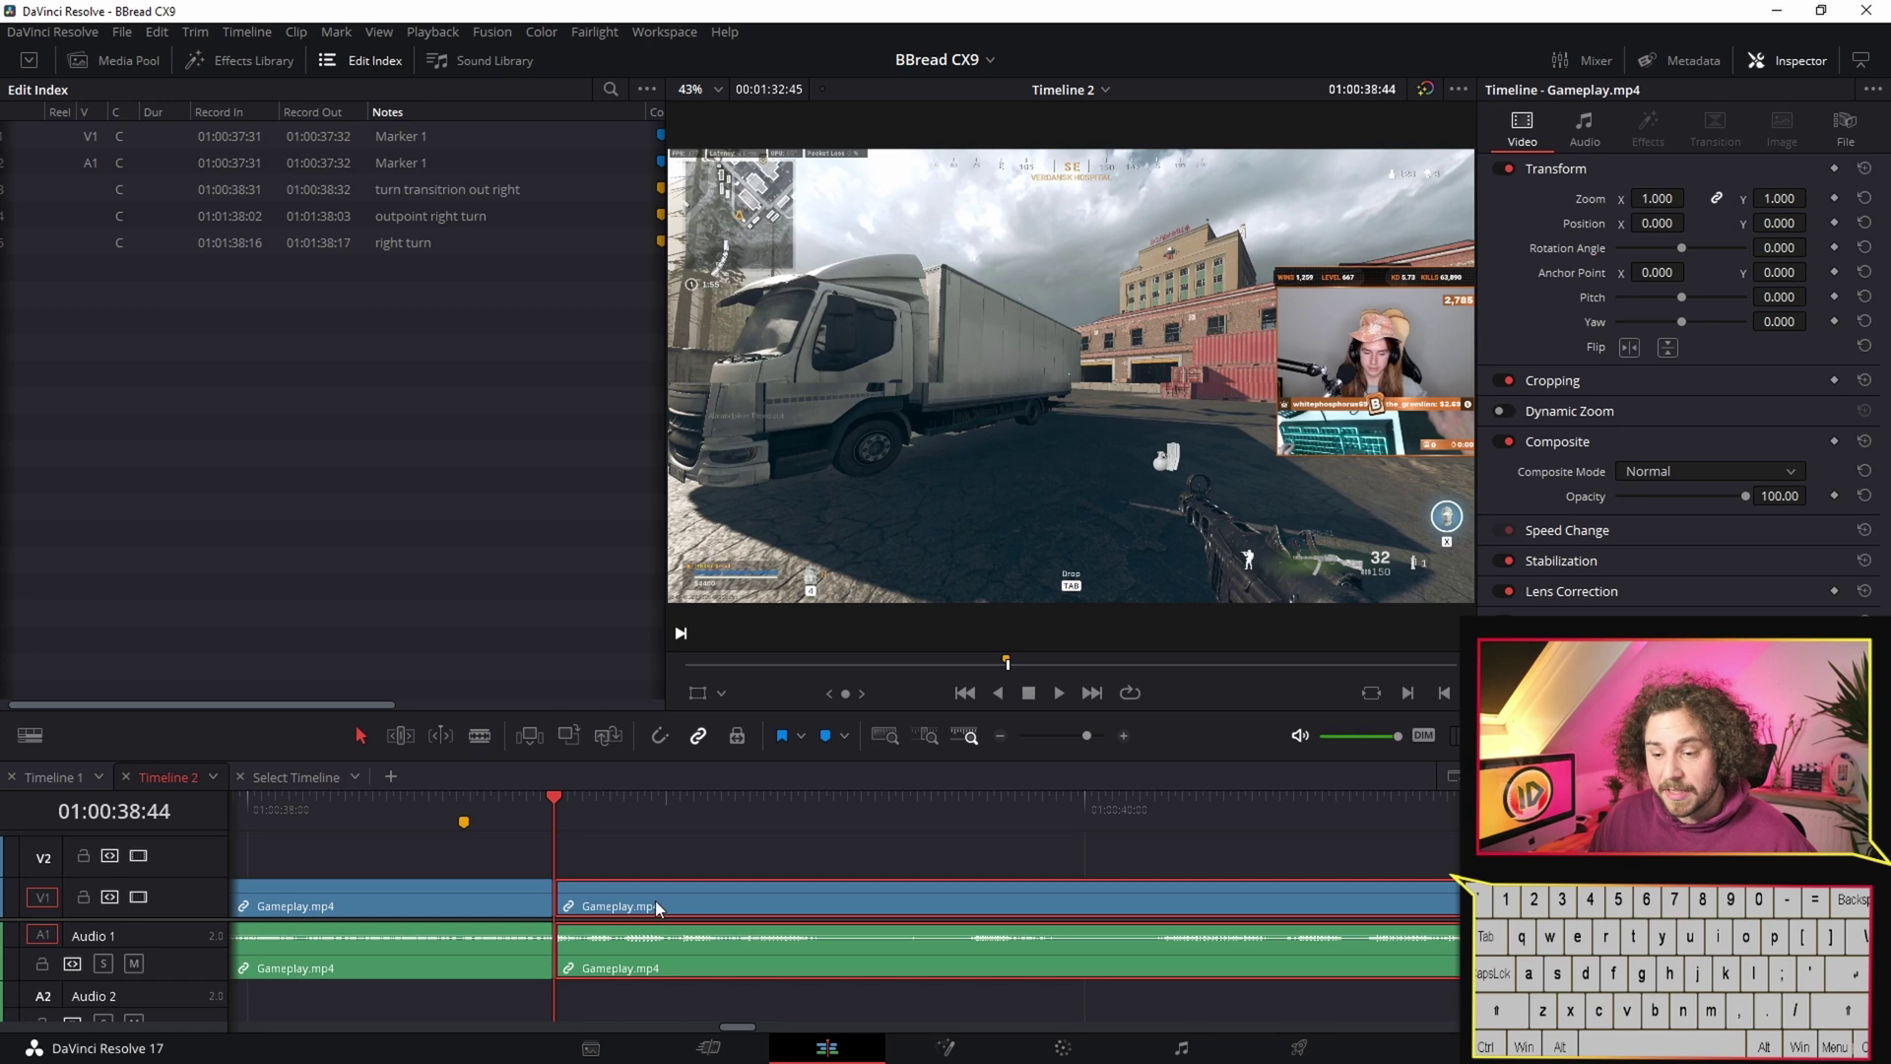
- Move the second Gameplay.mp4 clip onto V2/A2, kept aligned at the 01:00:38:44 join
drag(655, 901, 660, 863)
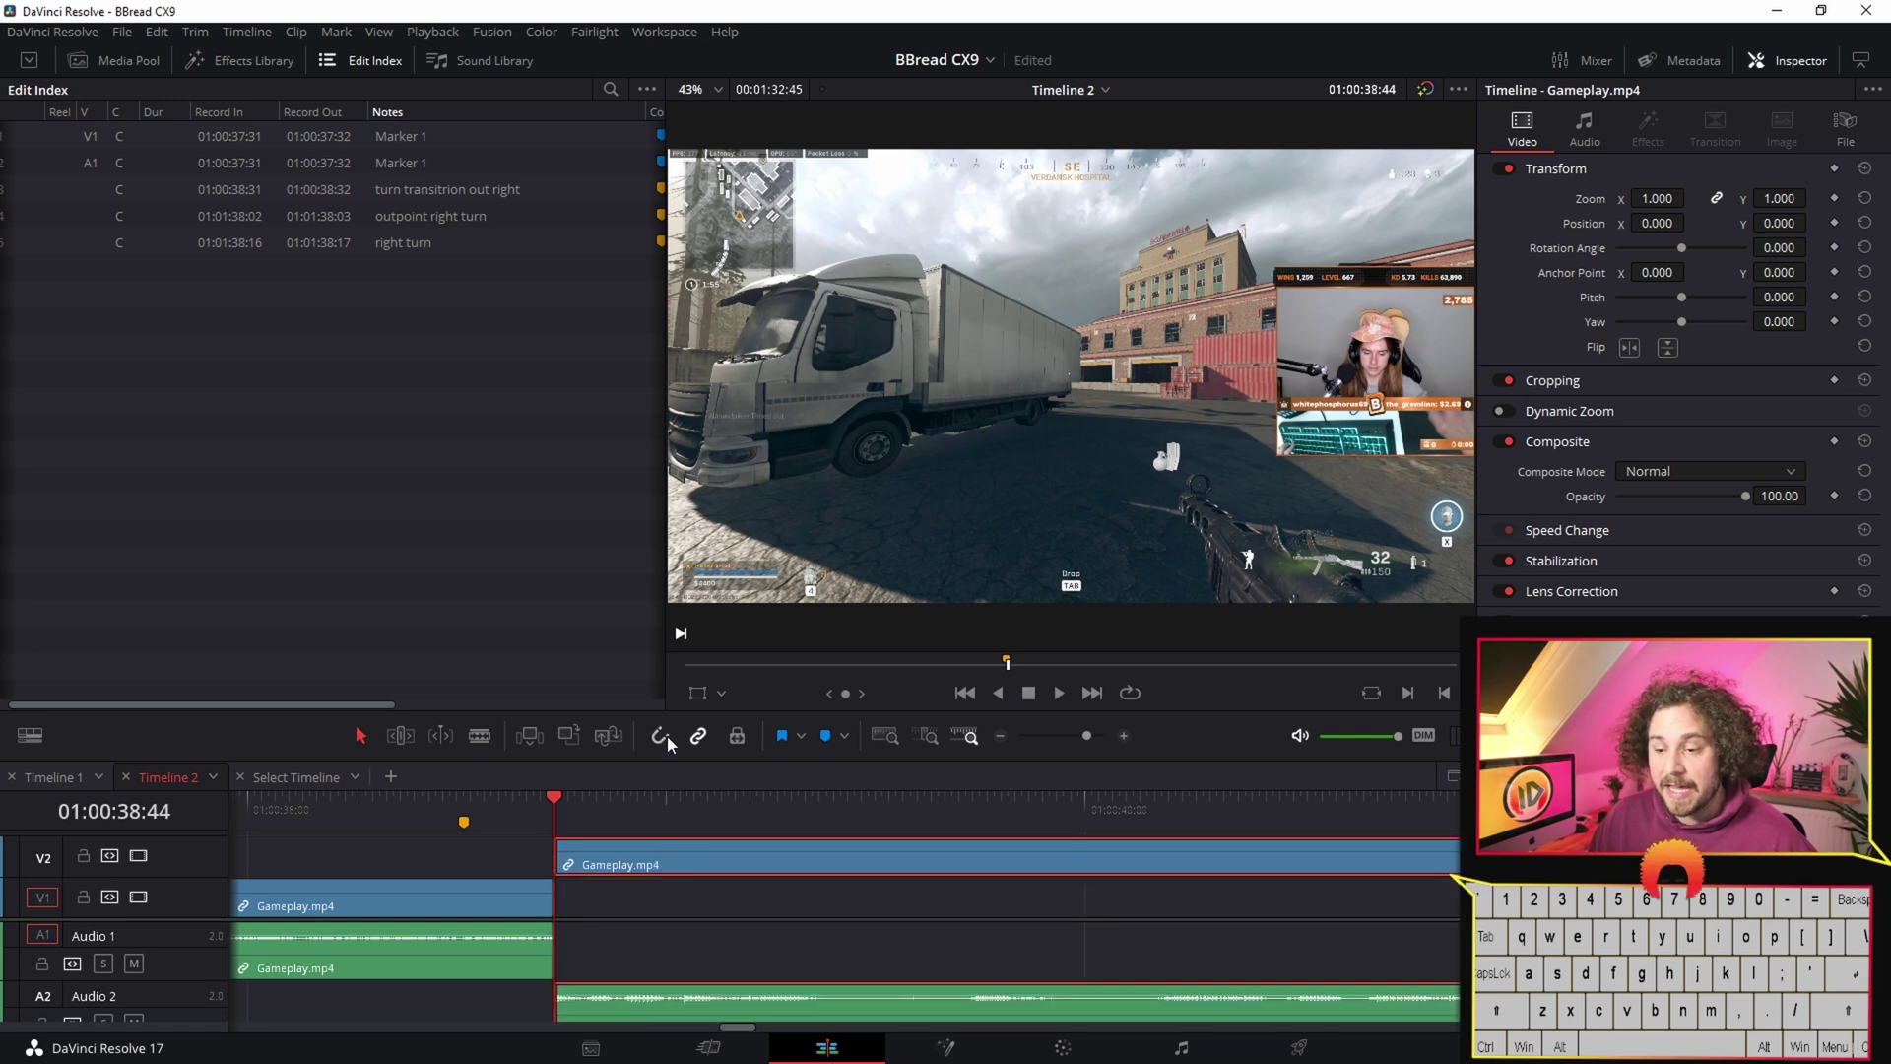
mouse_move(650, 848)
mouse_down()
mouse_move(704, 852)
mouse_move(621, 850)
mouse_move(723, 861)
mouse_move(660, 861)
mouse_up()
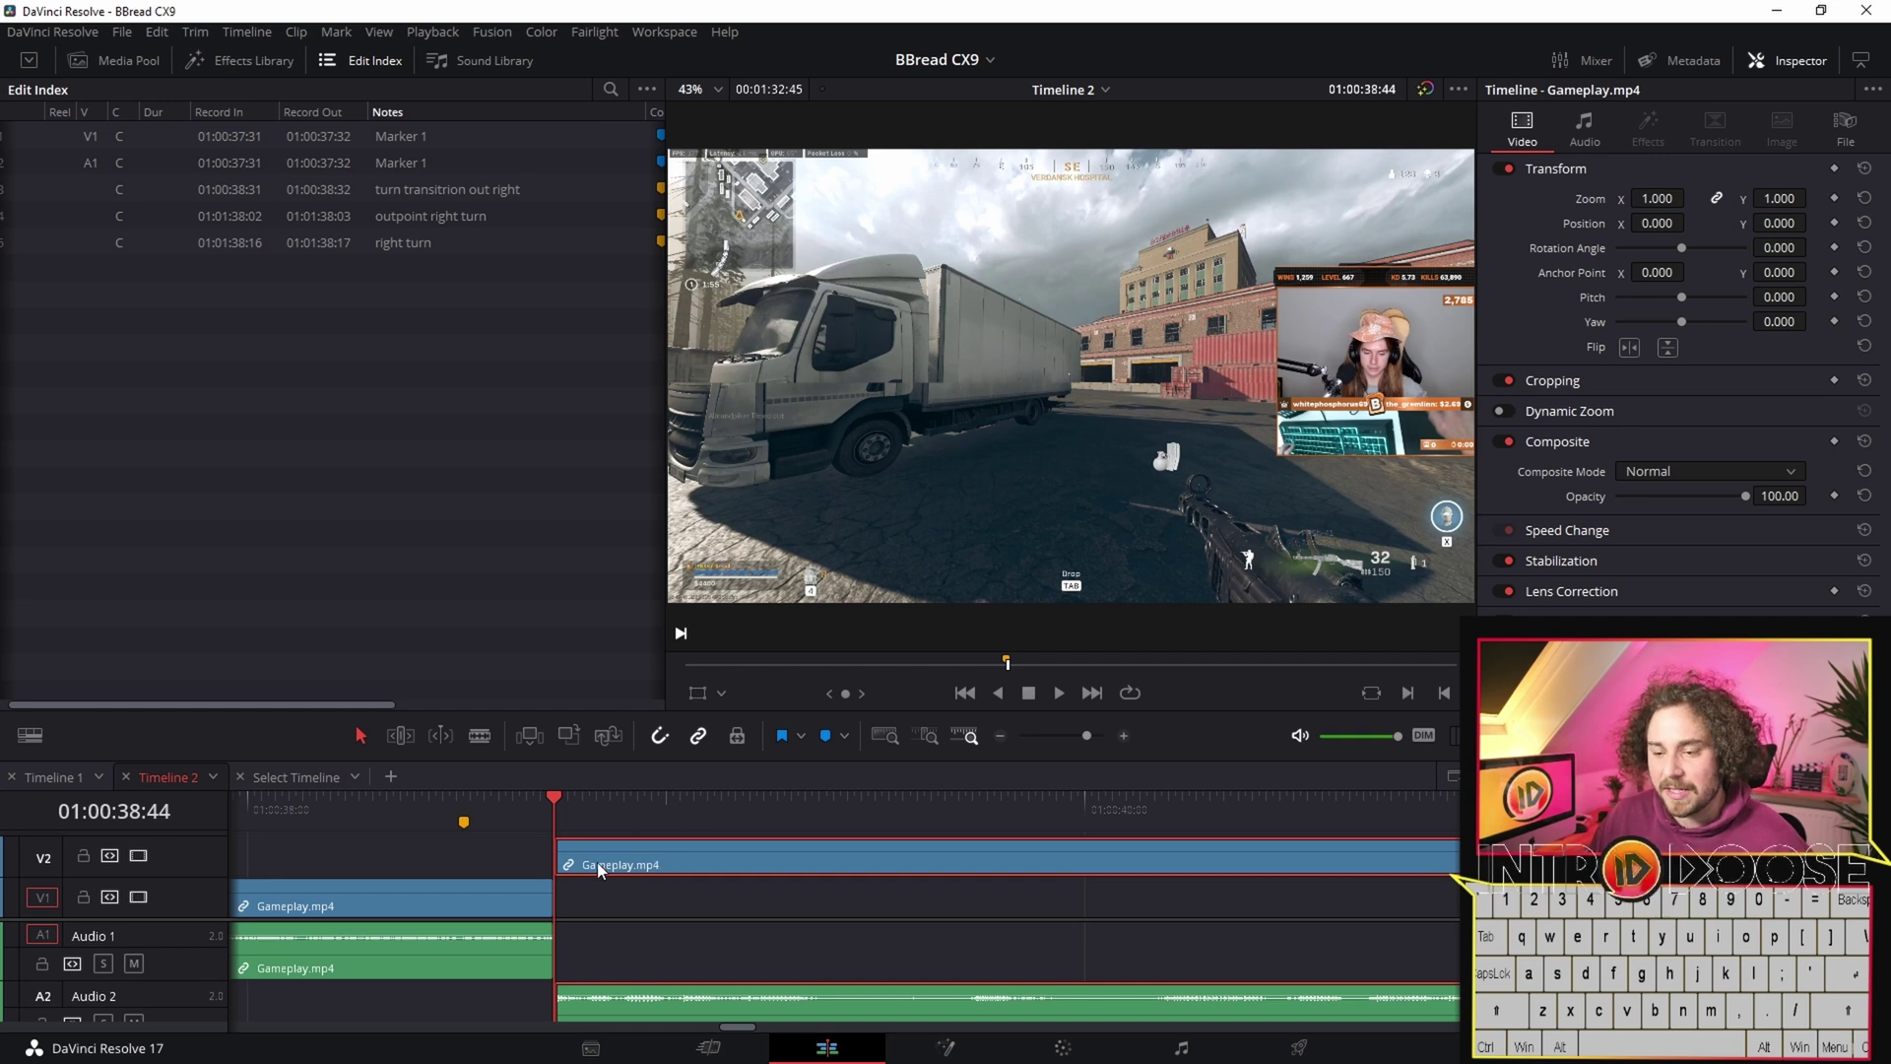
click(506, 910)
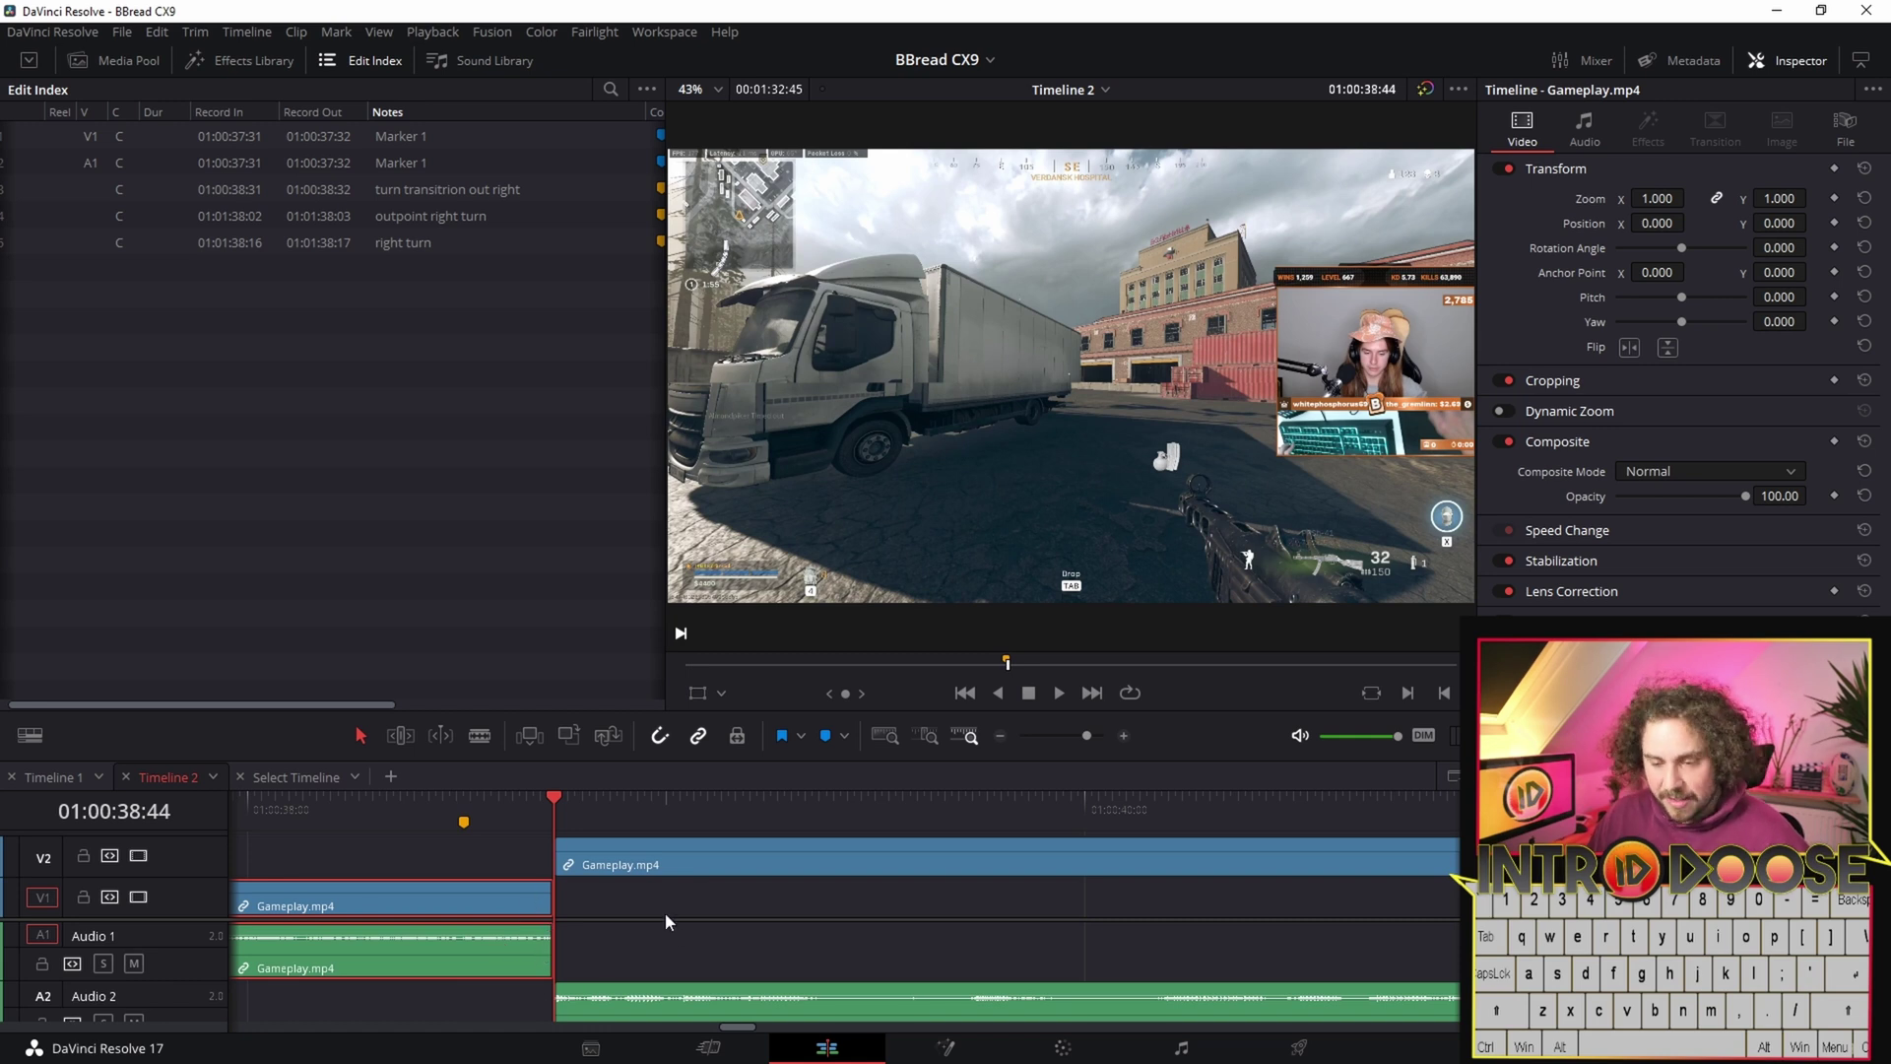
click(635, 926)
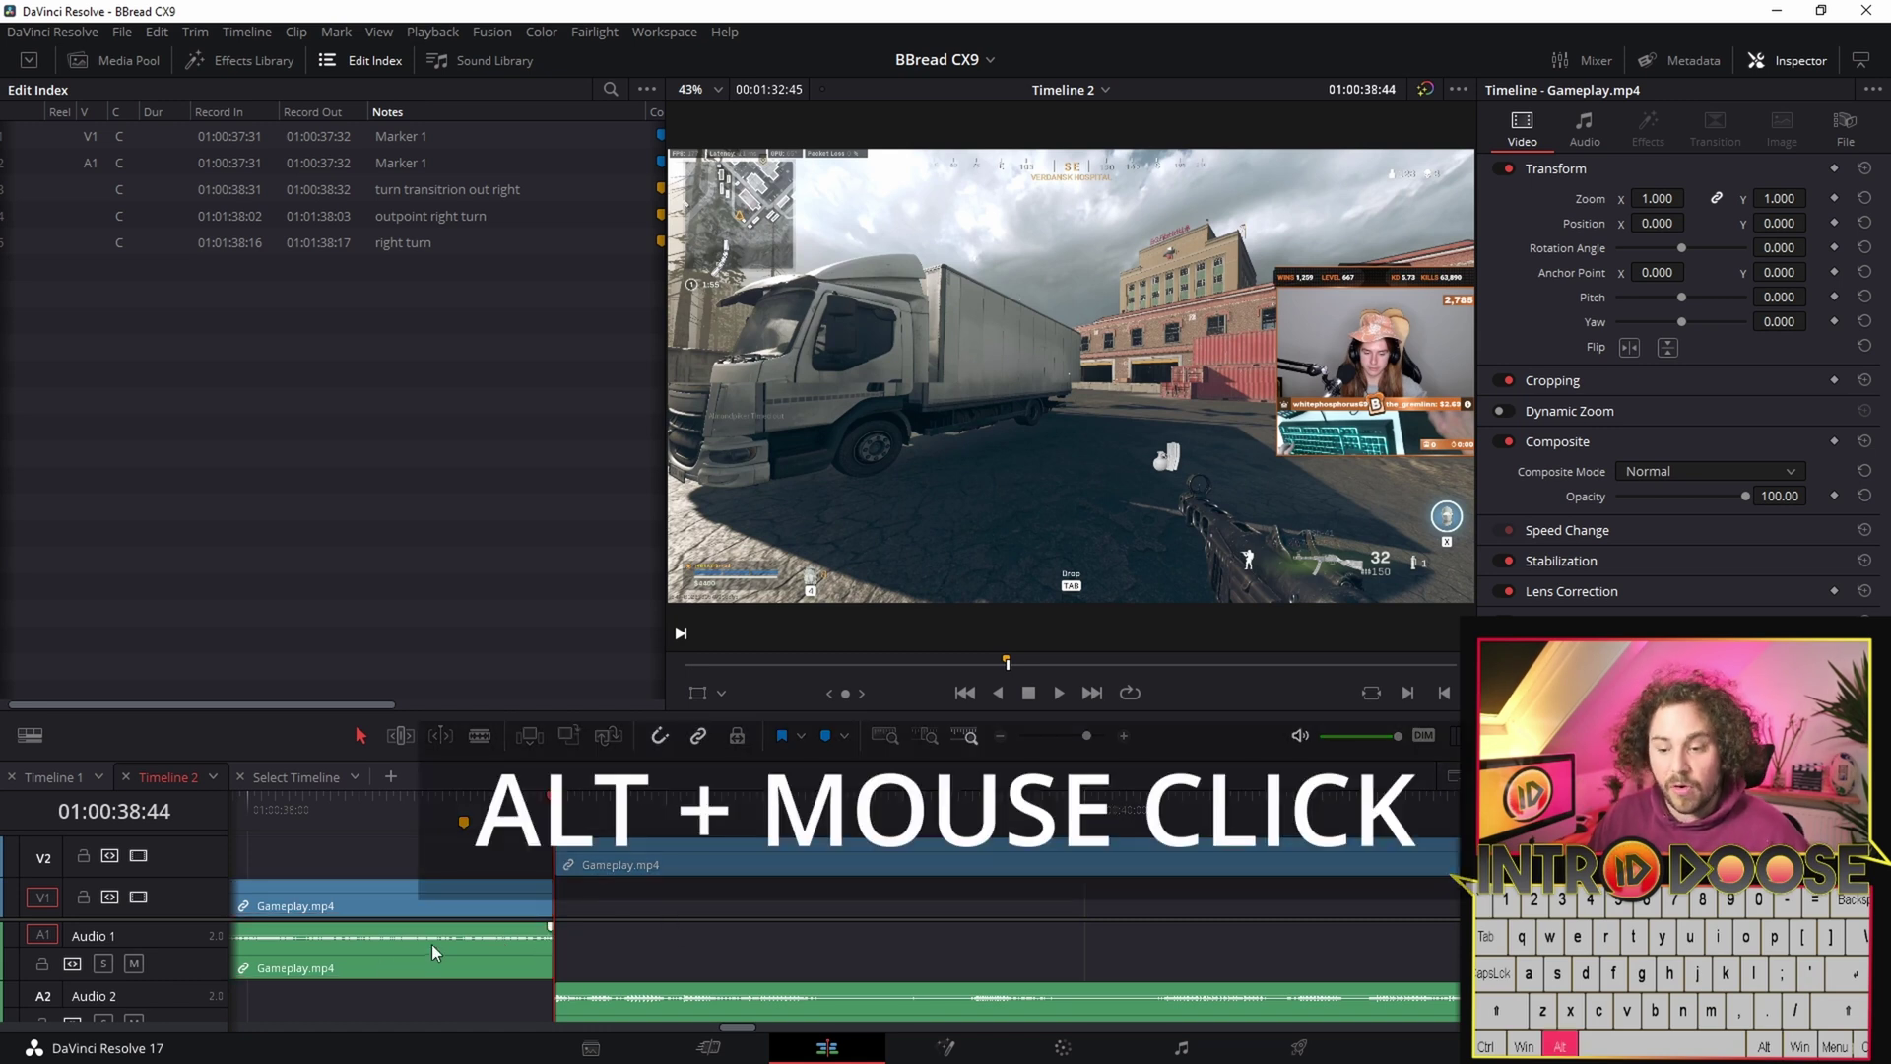
alt+click(432, 943)
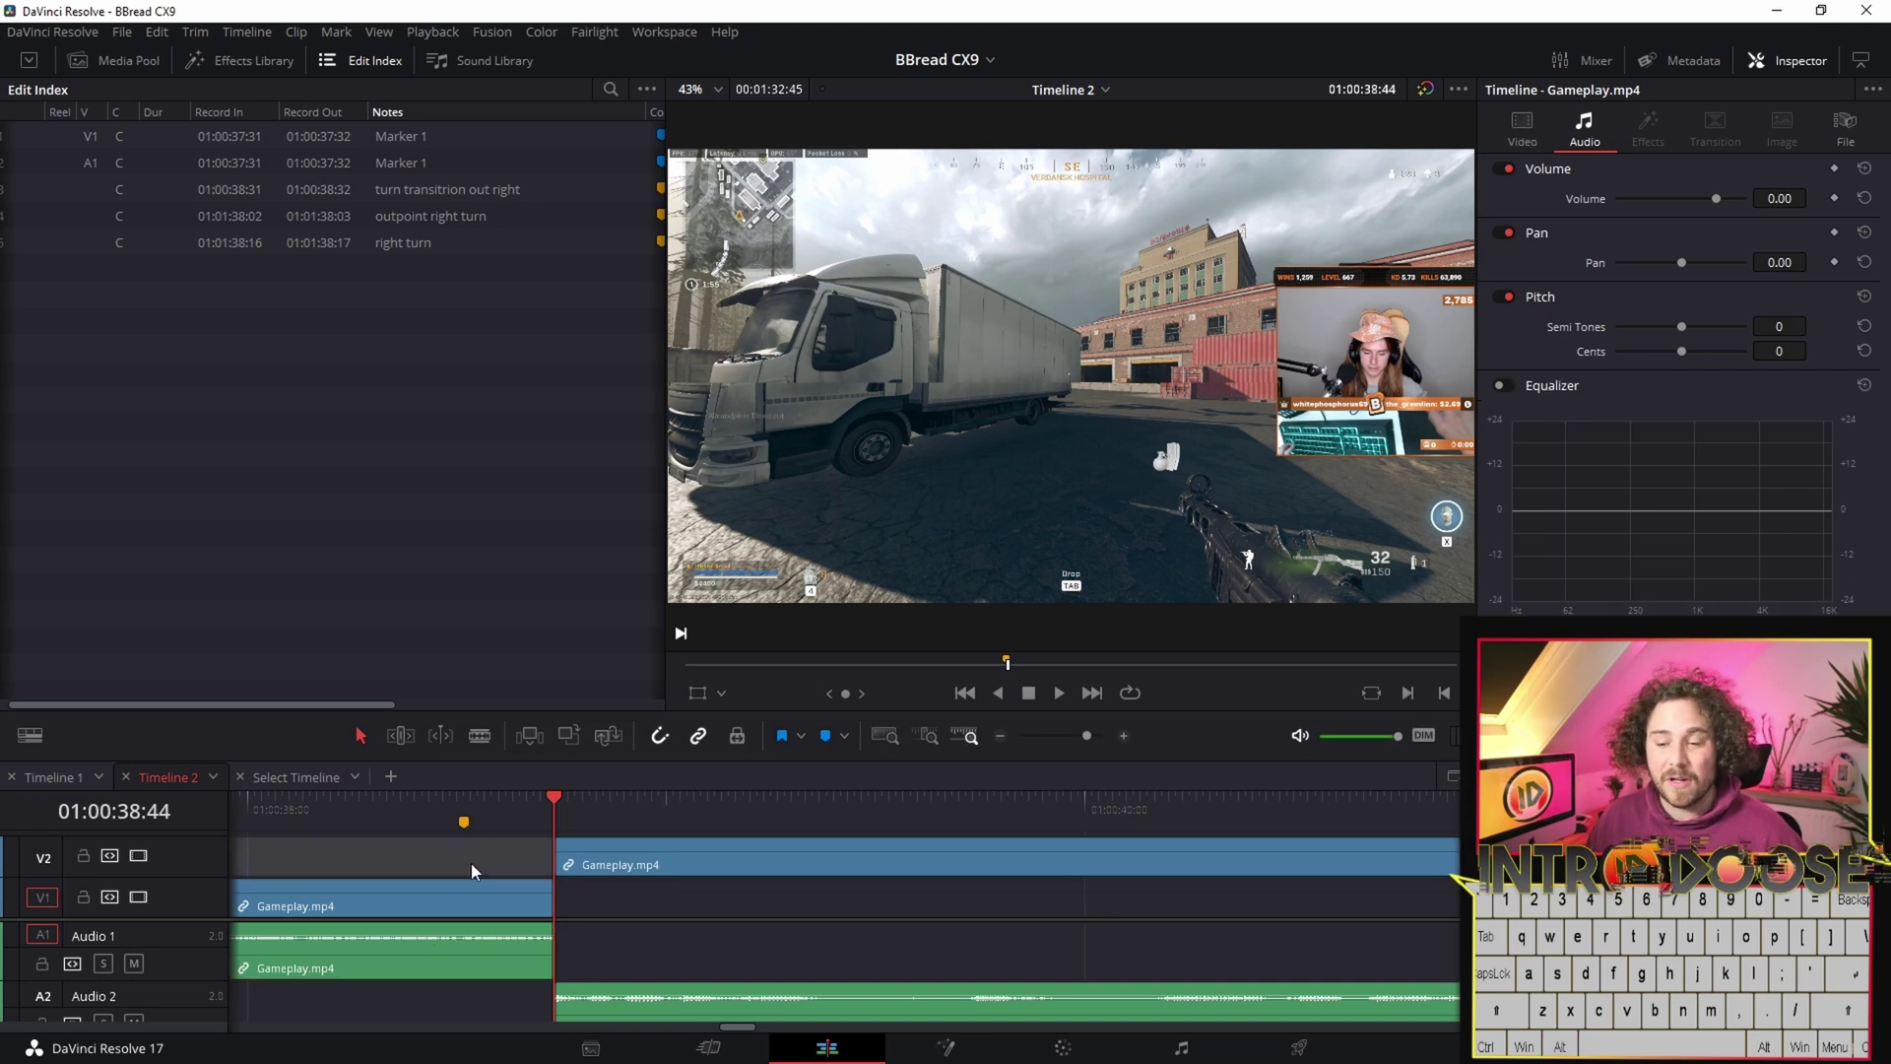
click(453, 902)
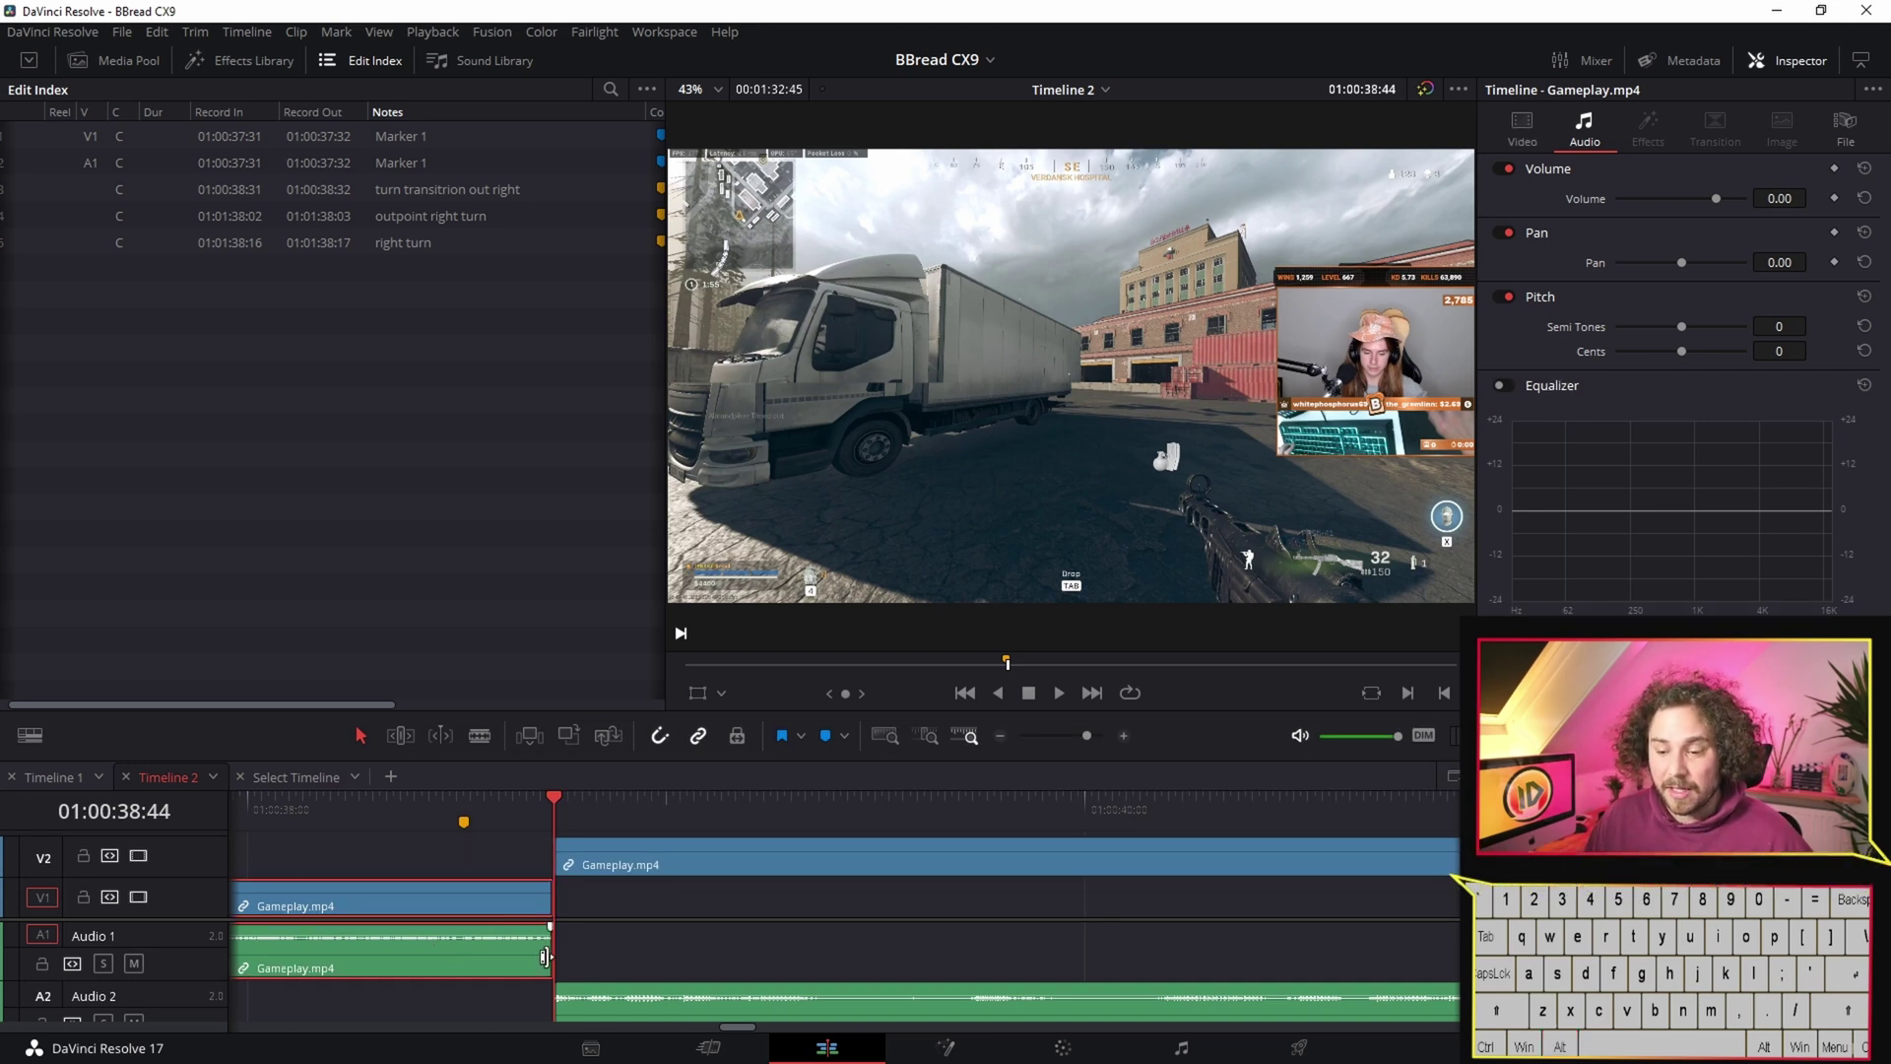
mouse_move(545, 956)
mouse_down()
mouse_move(630, 953)
mouse_move(557, 953)
mouse_up()
click(567, 1003)
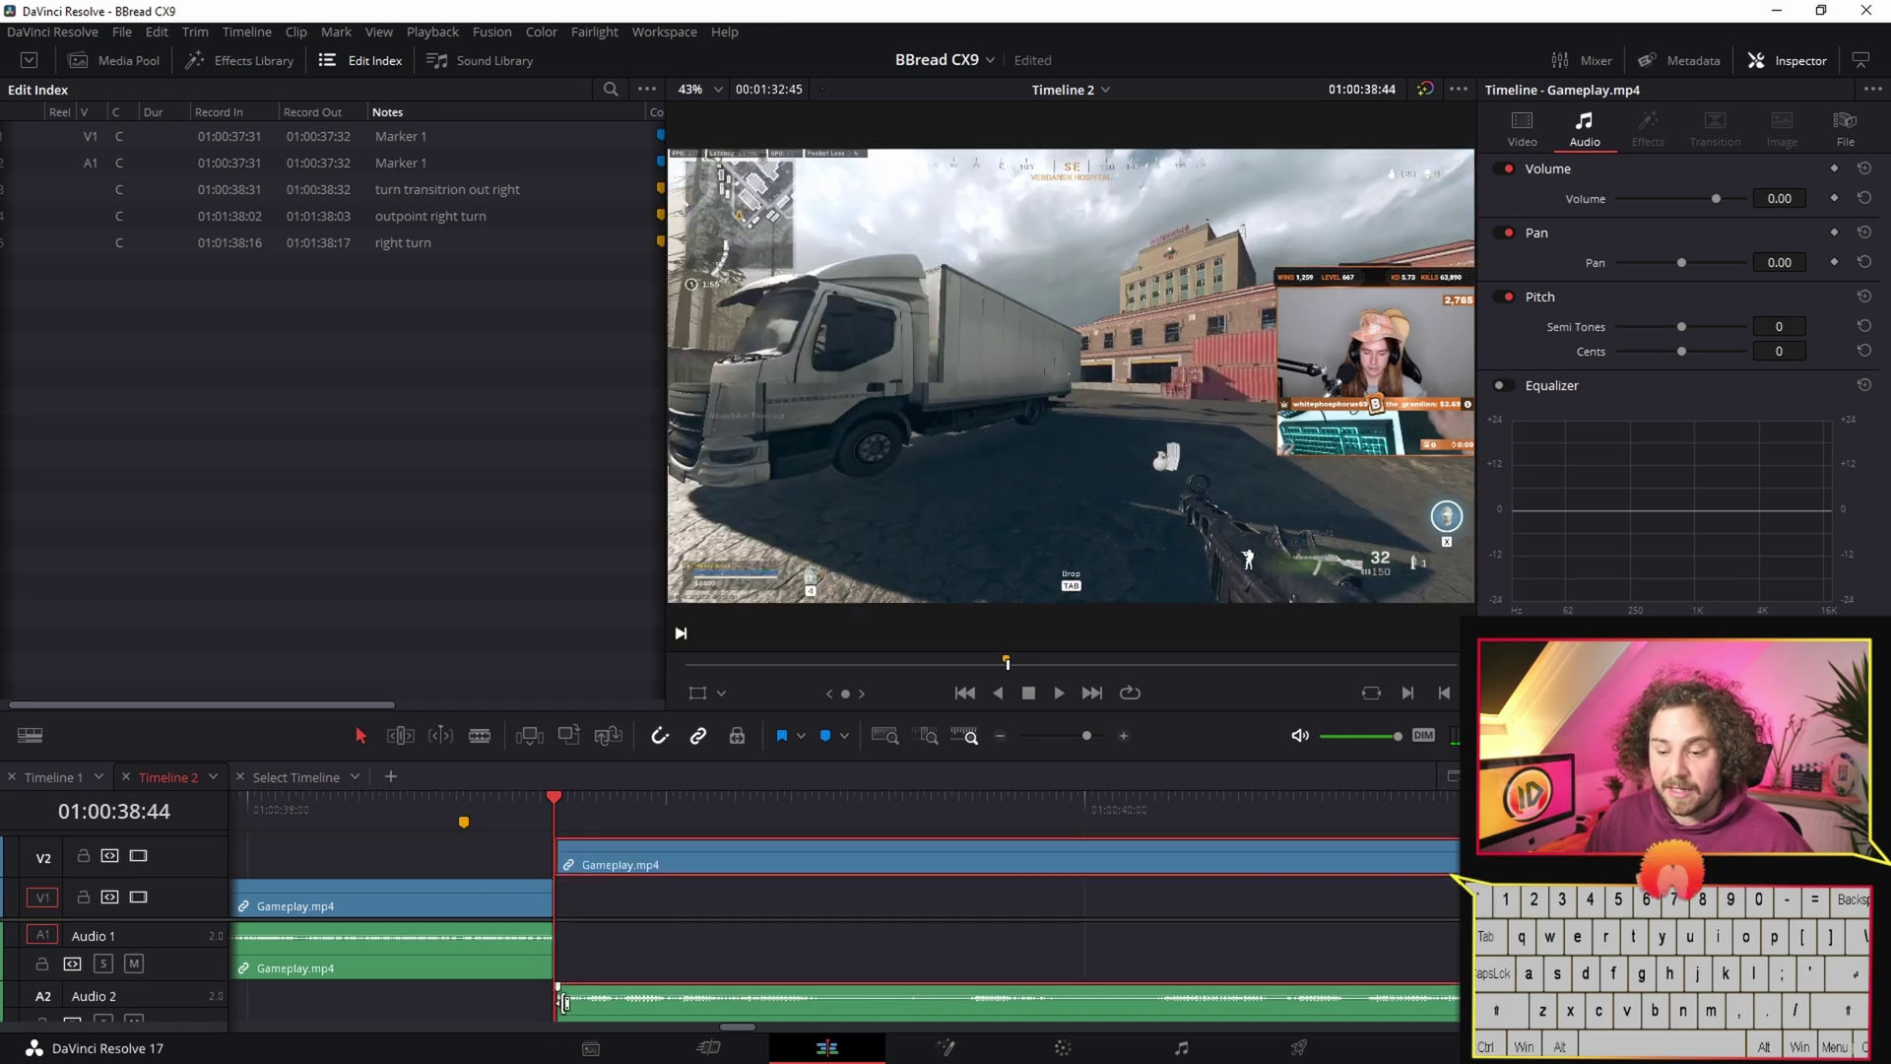
key(ctrl+shift+a)
drag(550, 1005, 463, 1005)
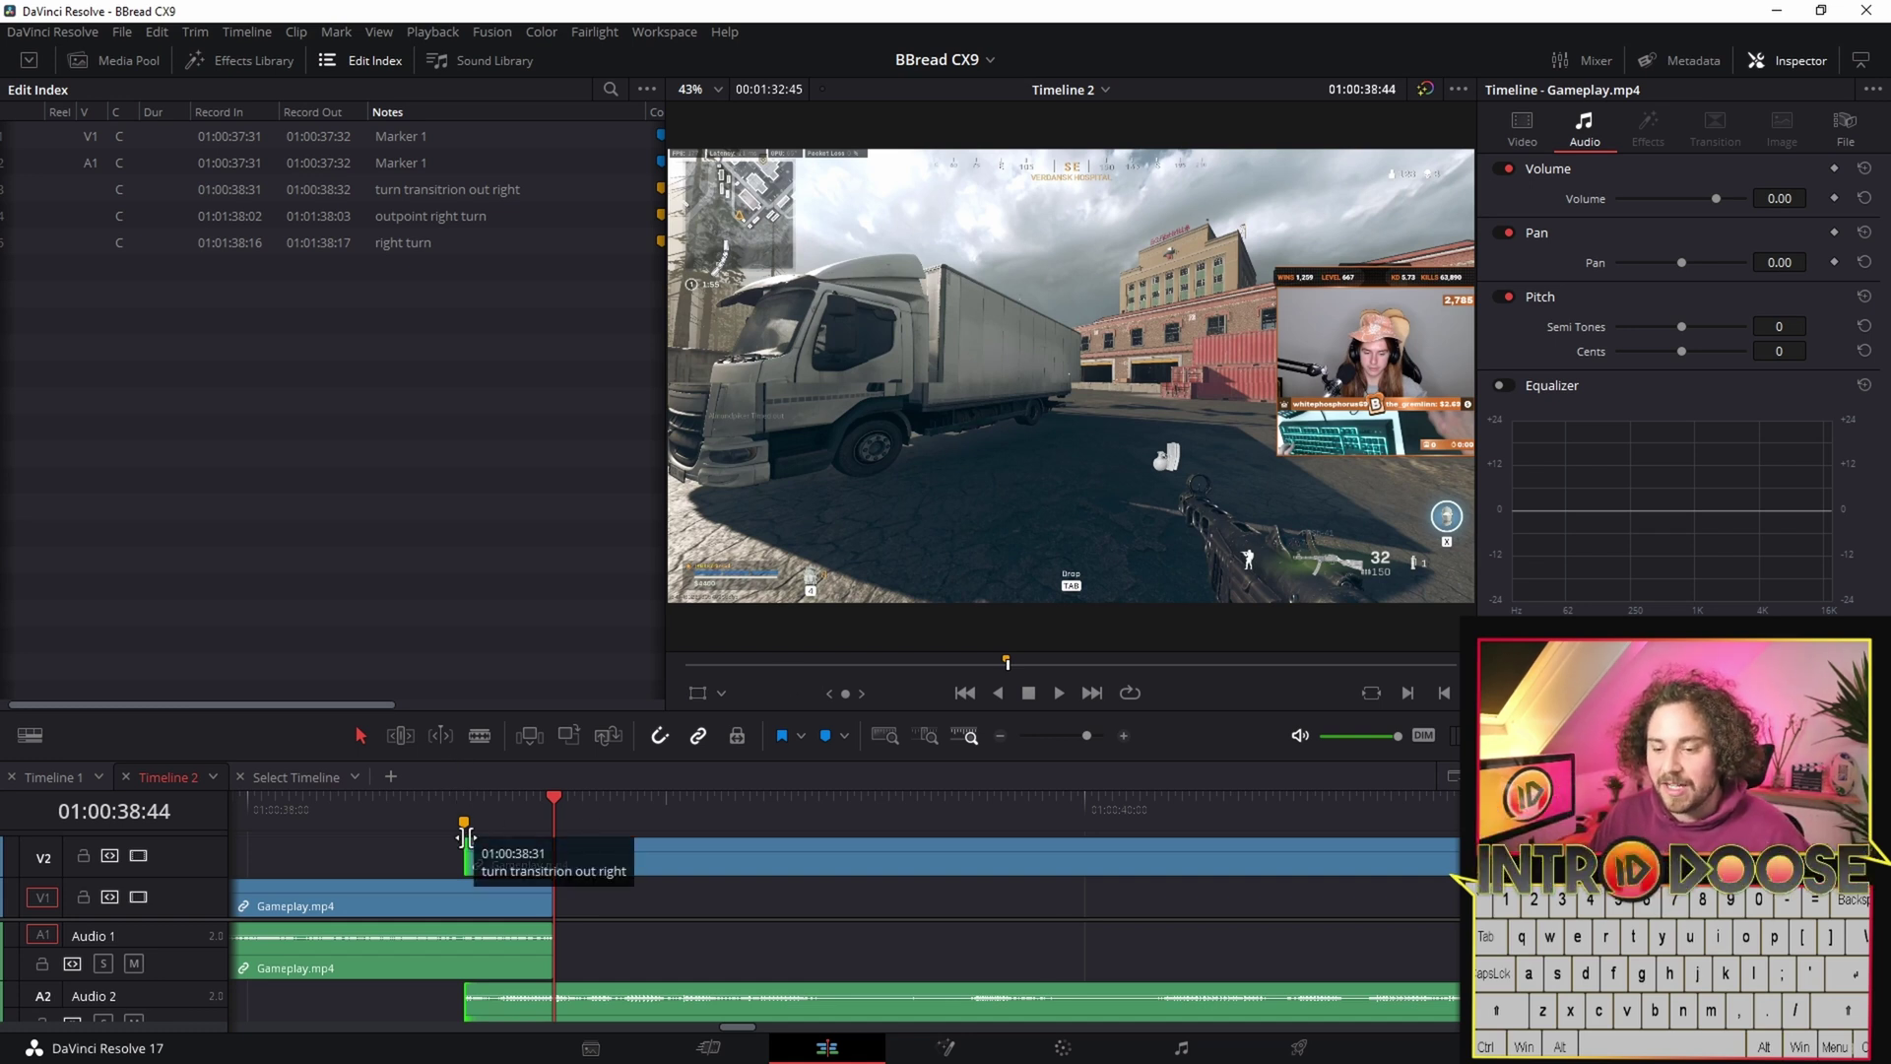
click(445, 800)
key(space)
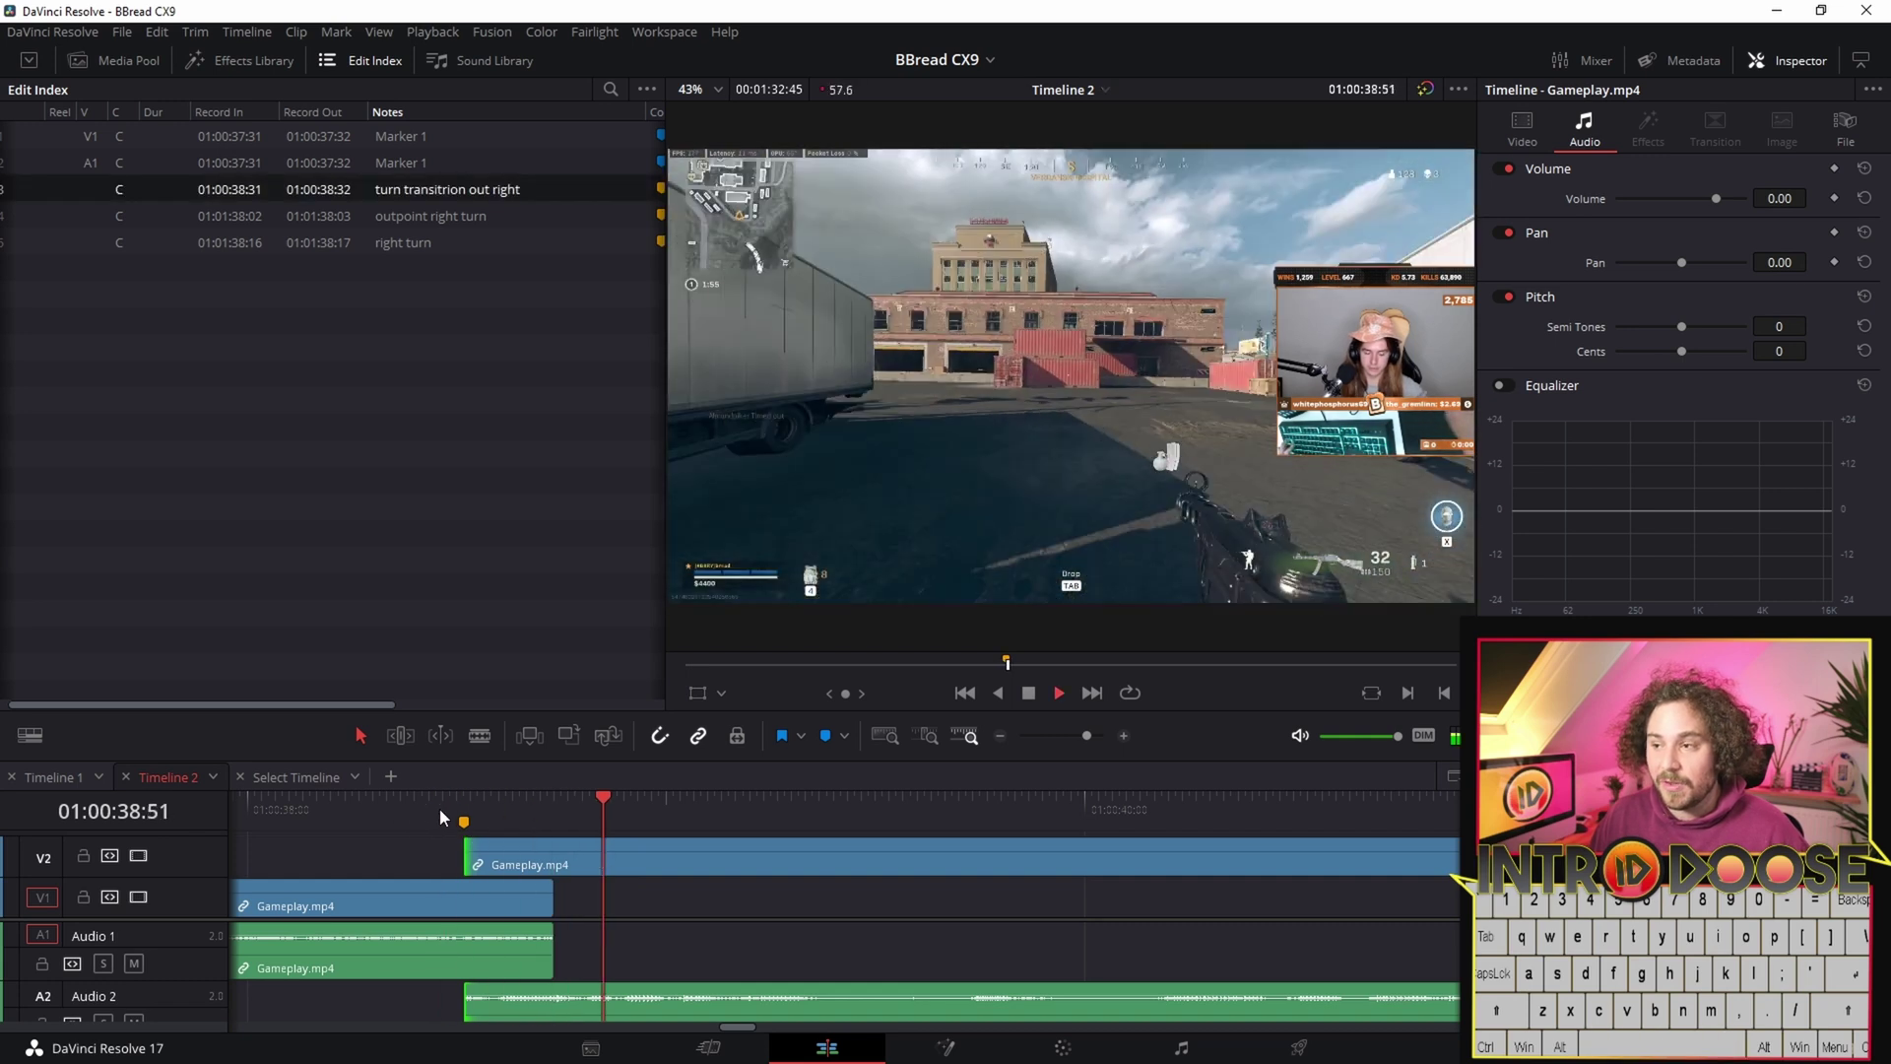
click(411, 806)
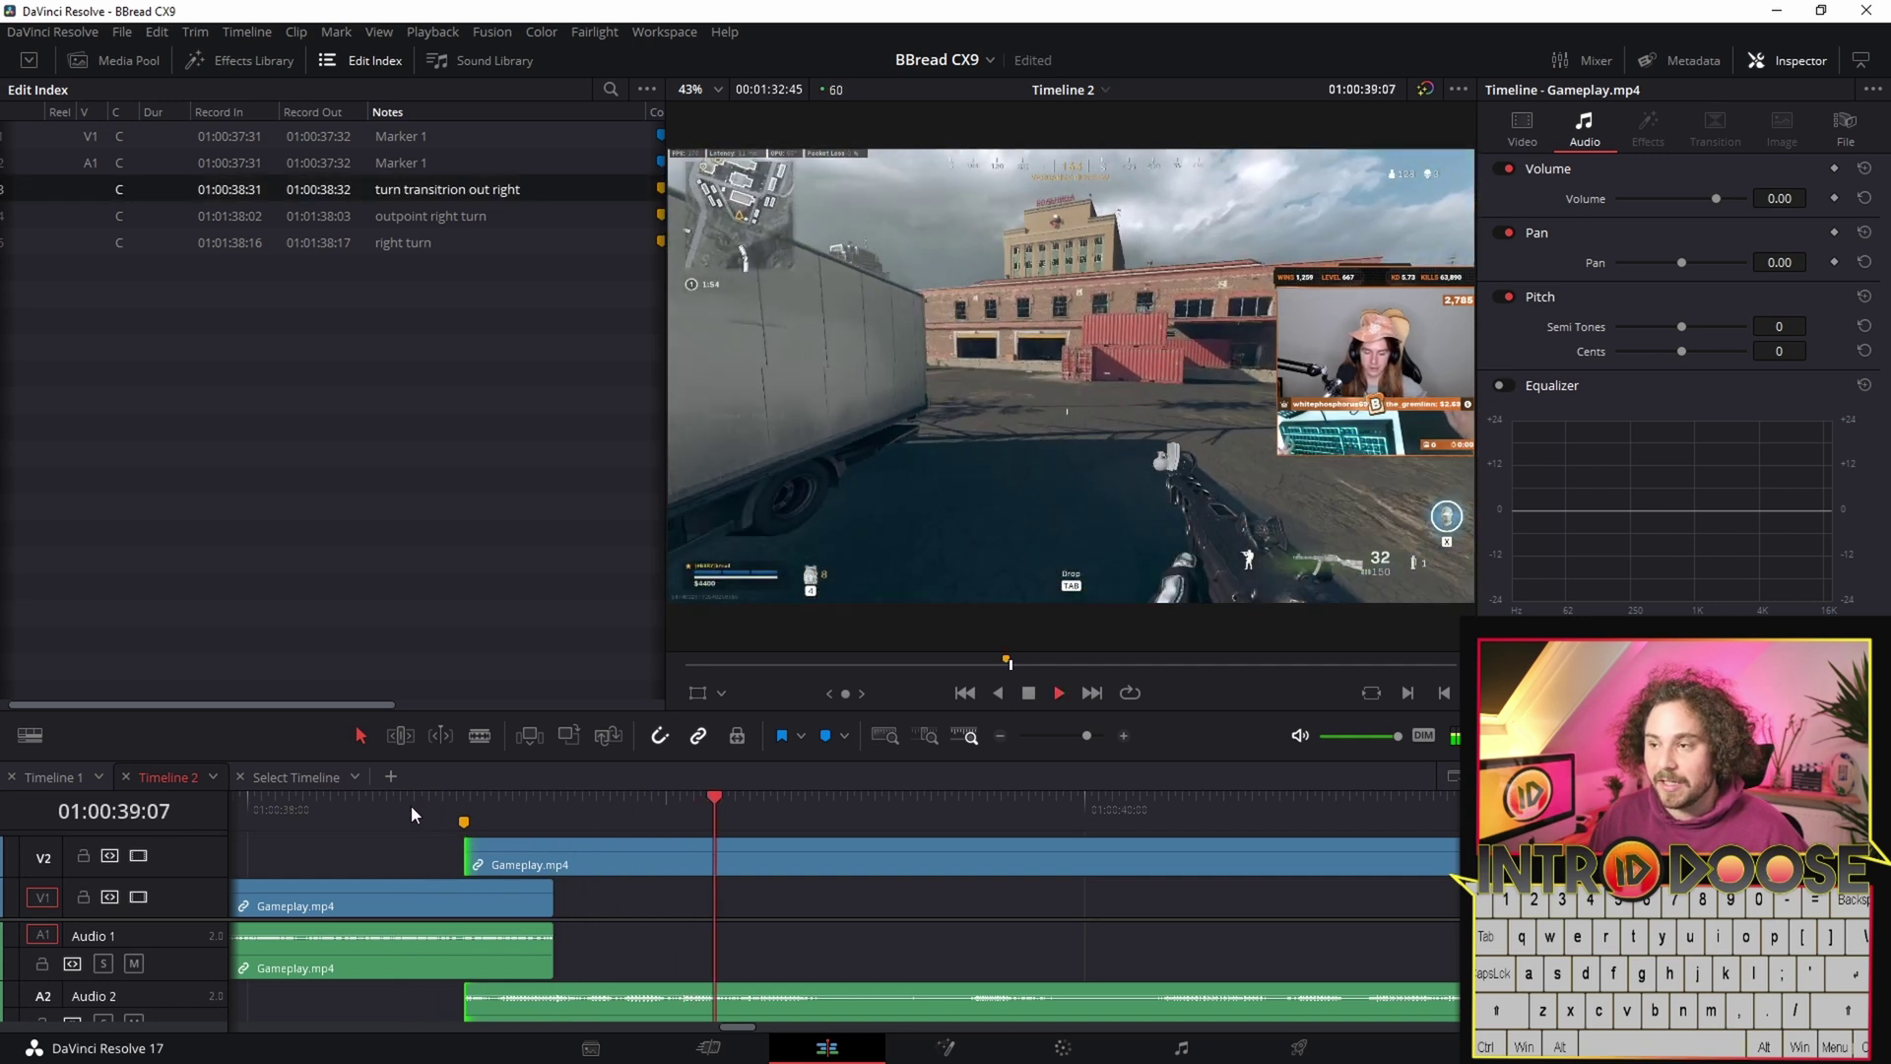
key(space)
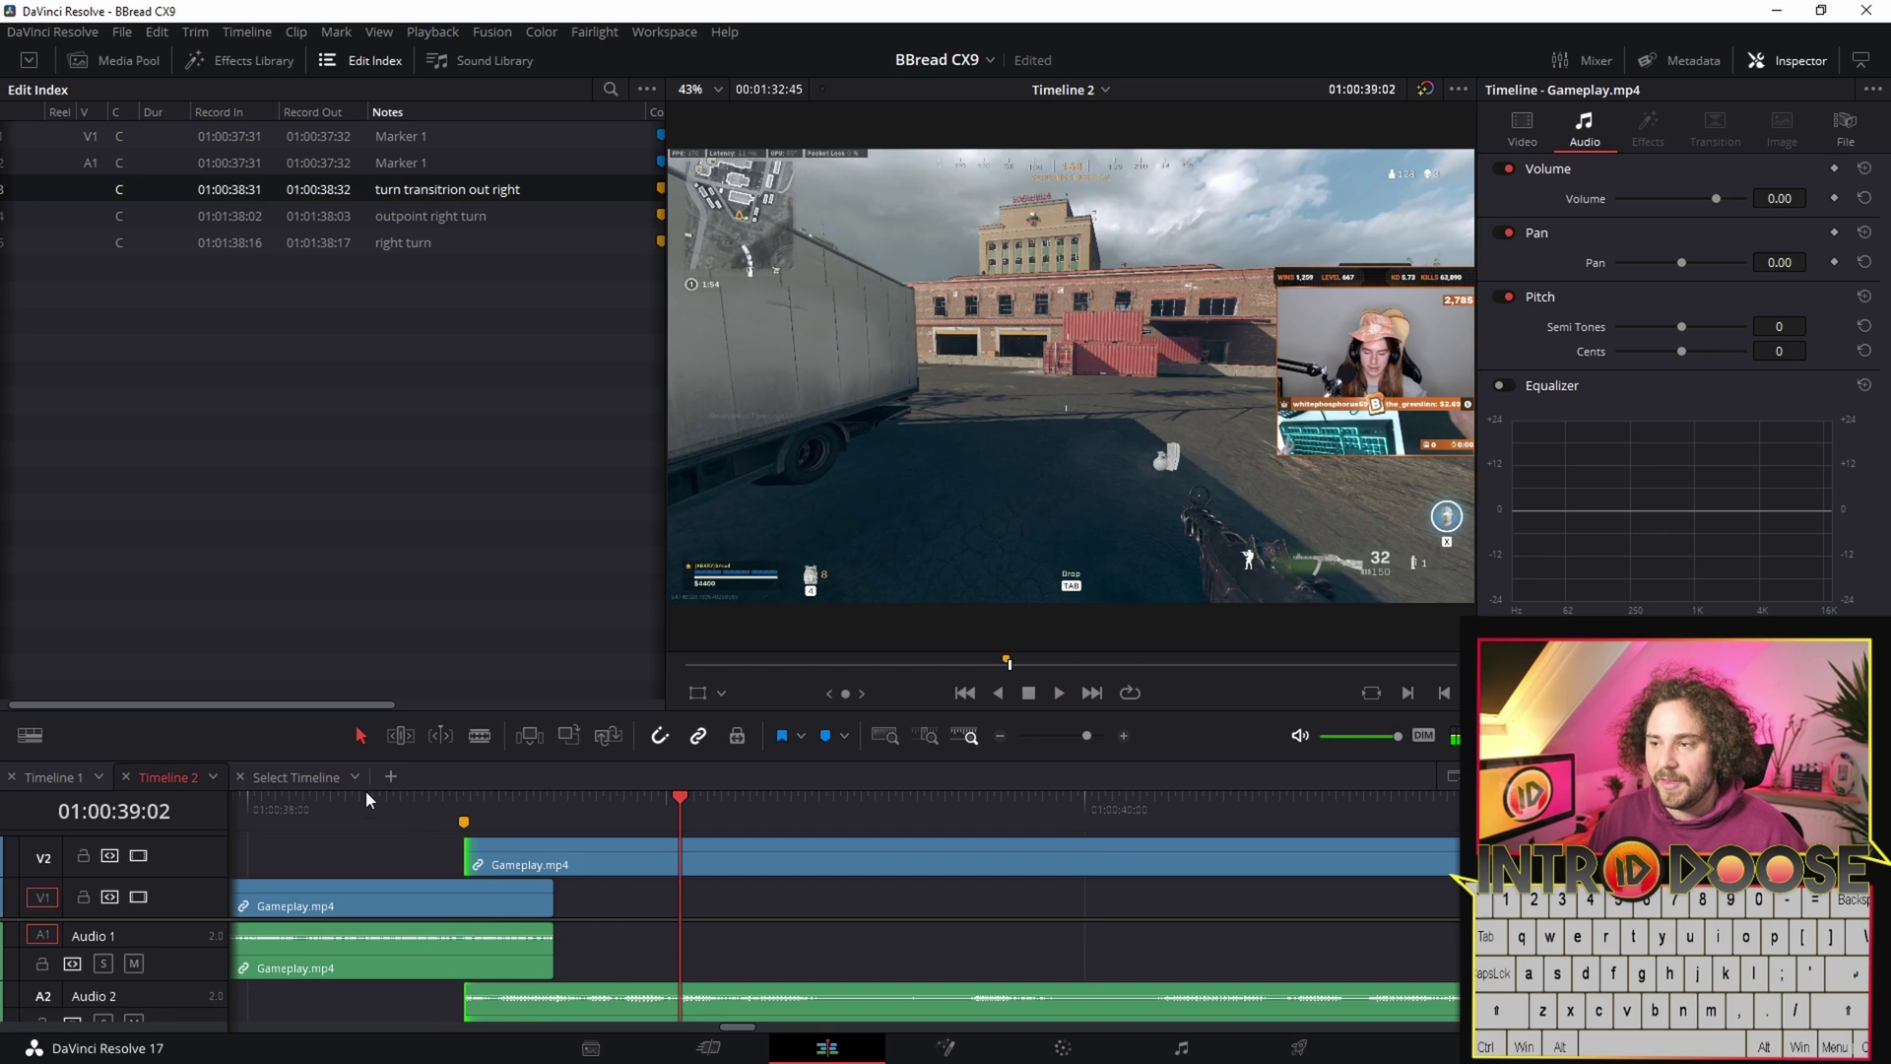
drag(466, 857, 555, 857)
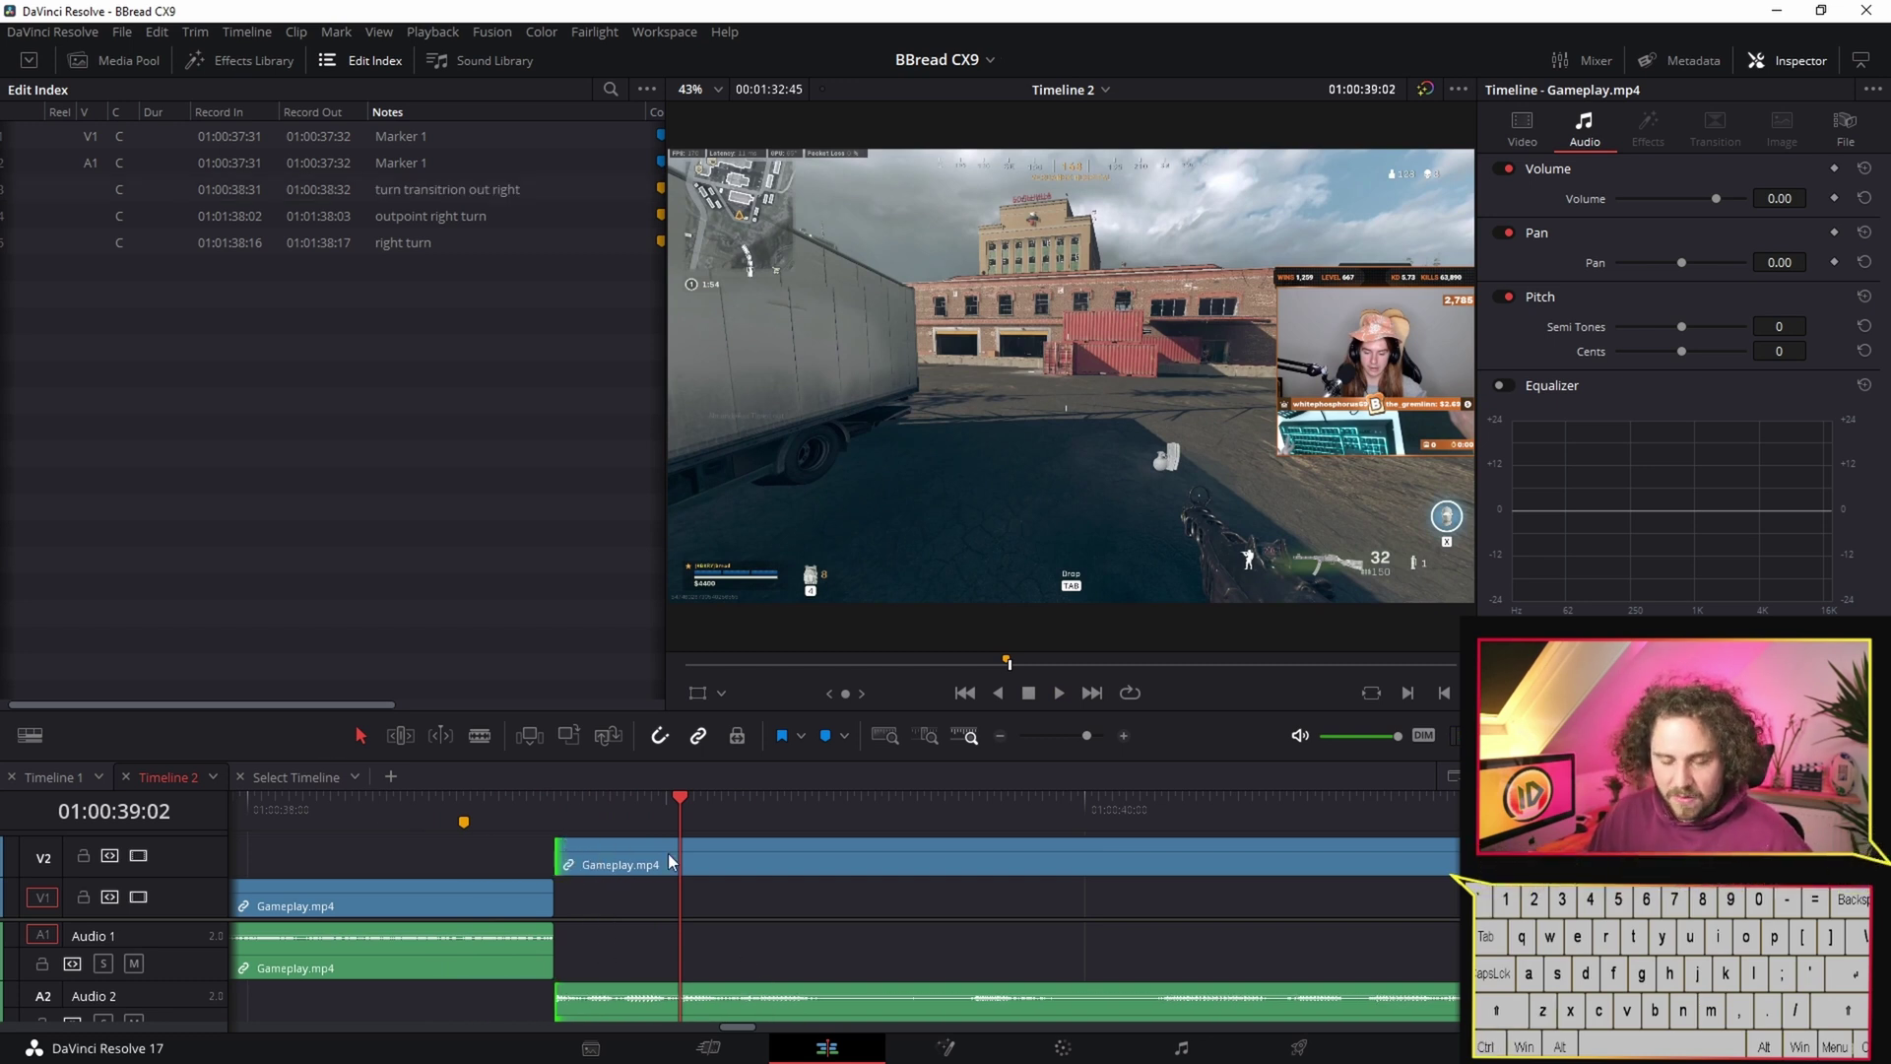
- Unlink the audio selection and extend the first clip's A1 audio past the cut
click(696, 741)
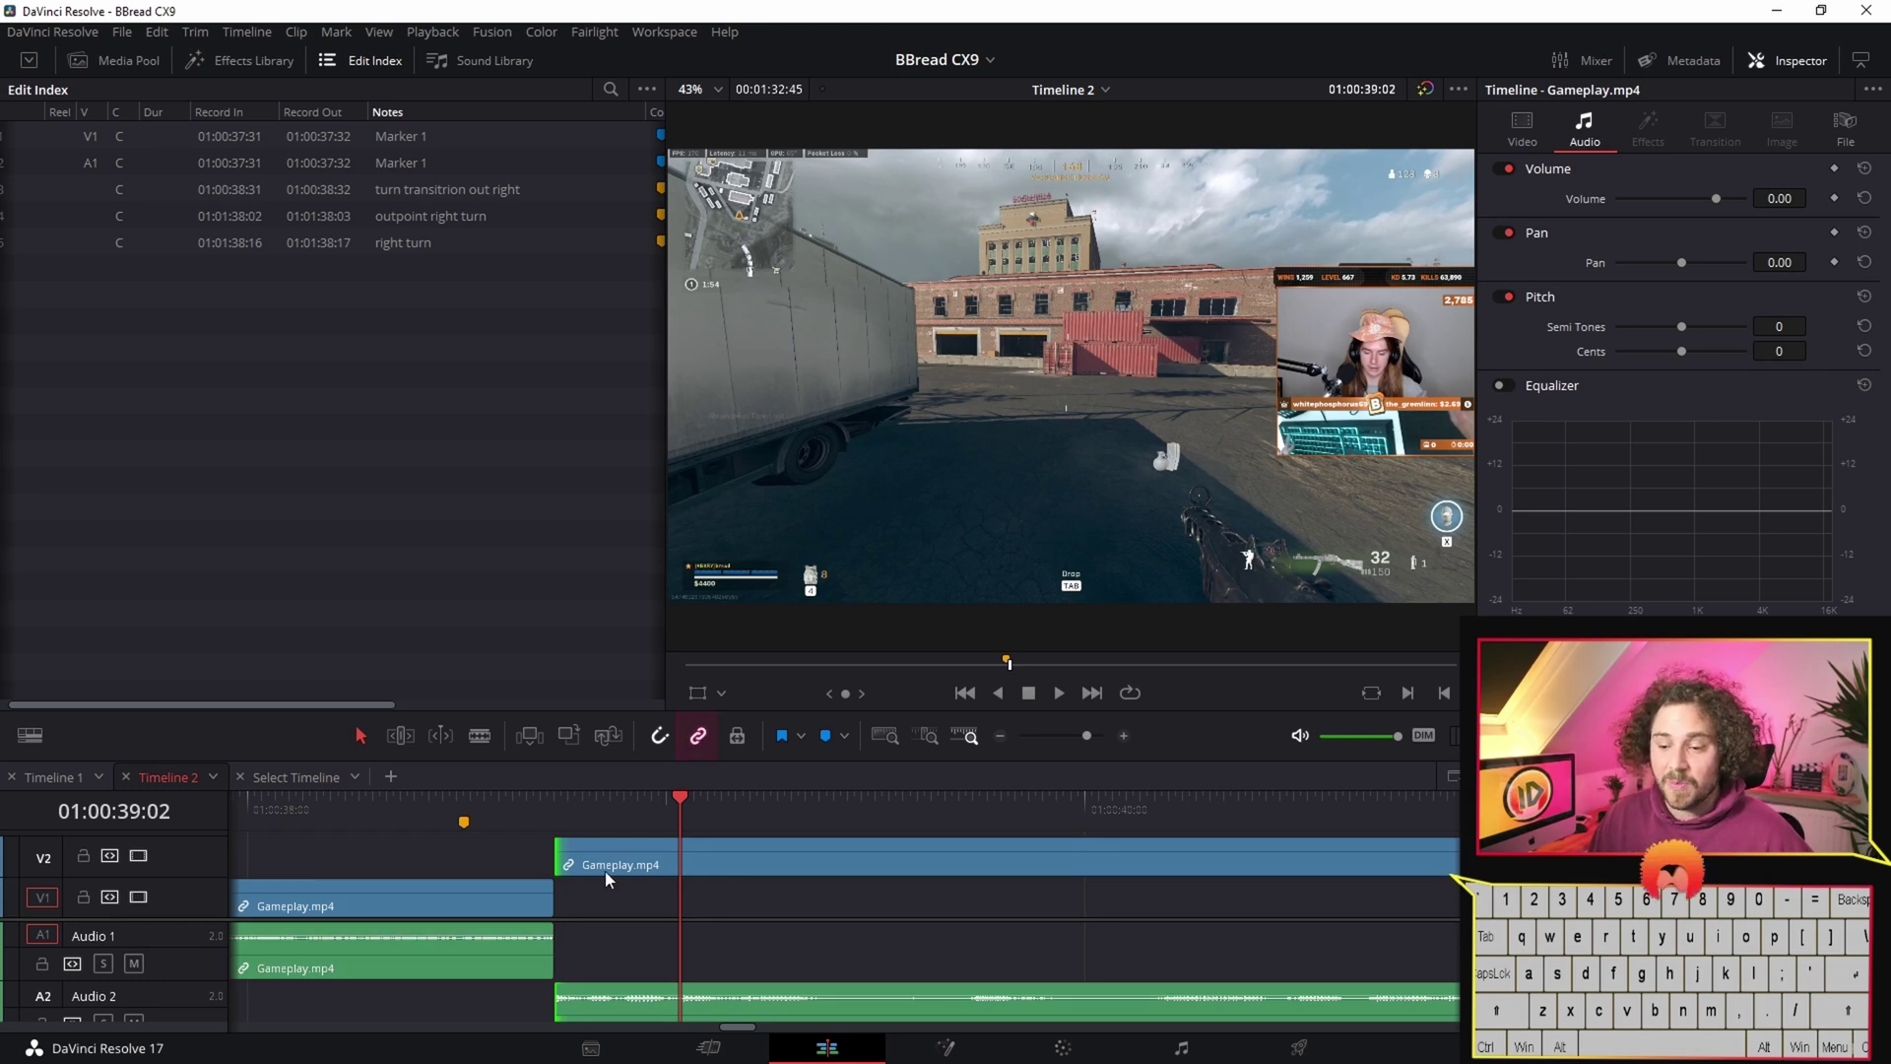
key(alt)
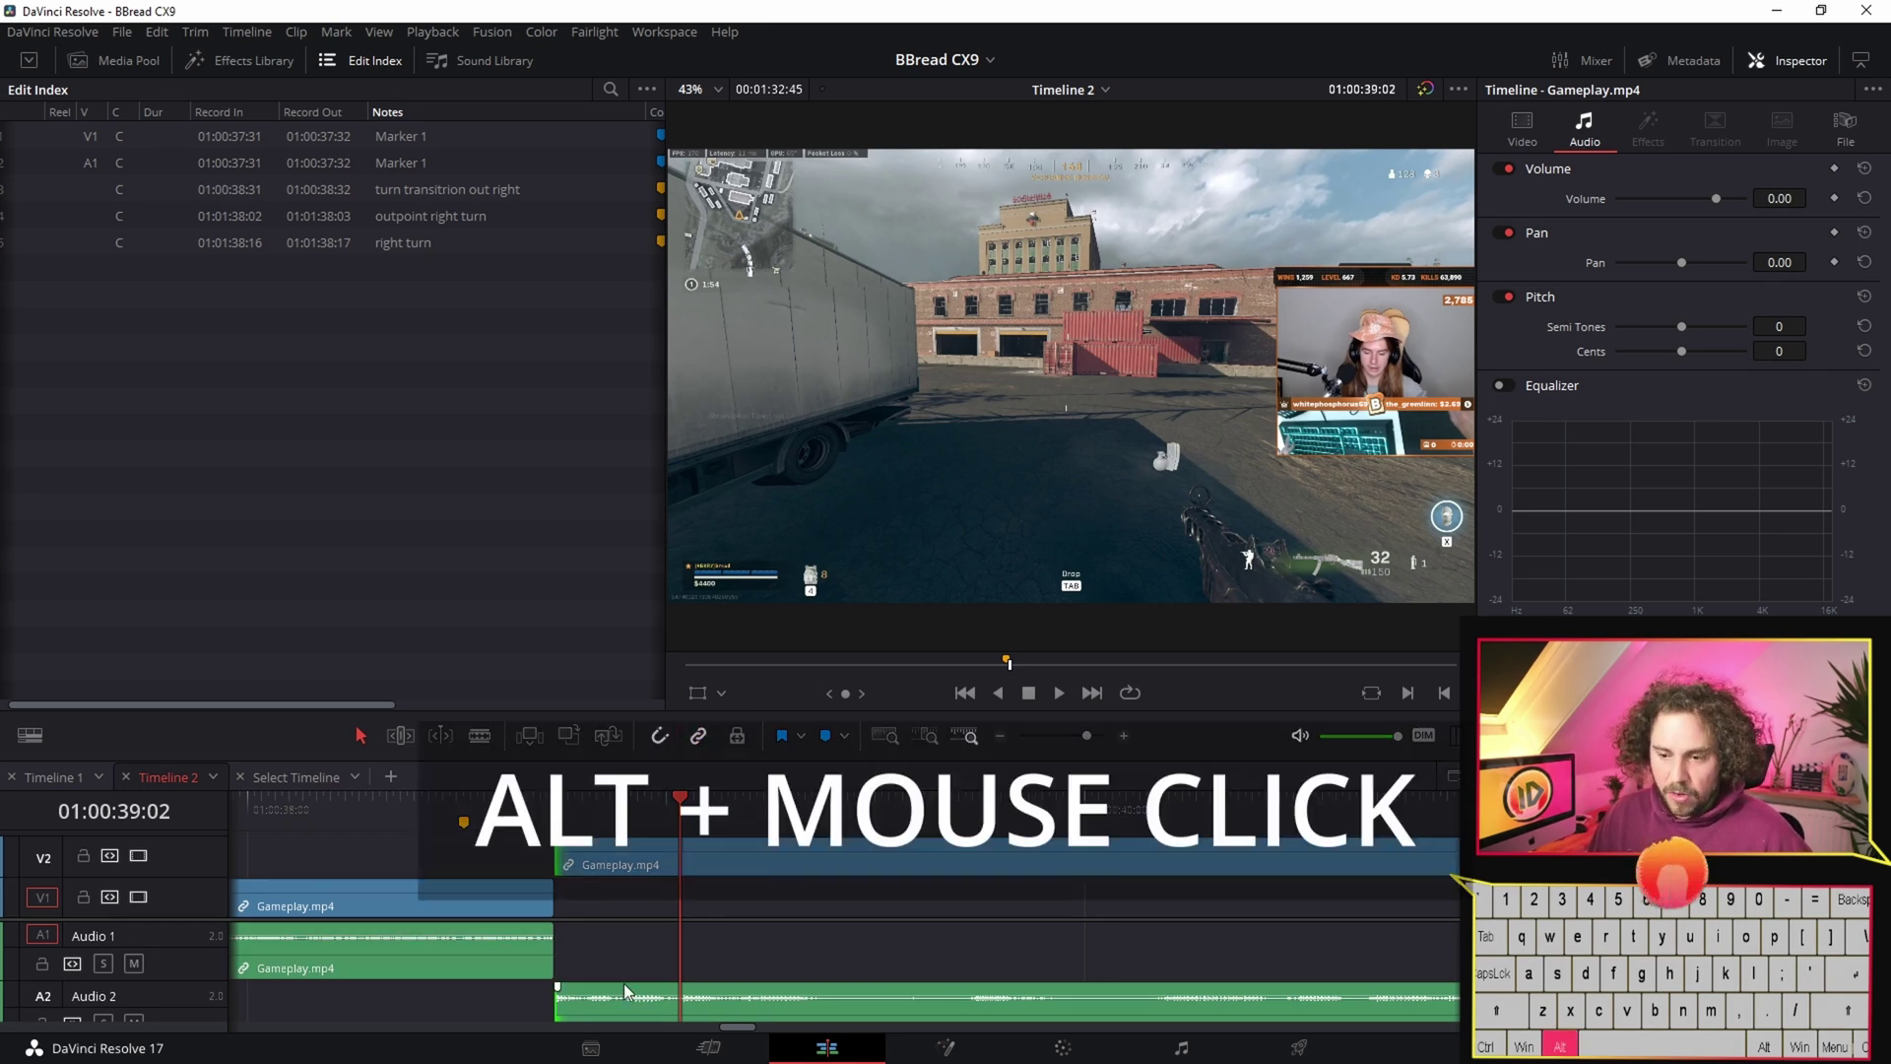
alt+click(520, 955)
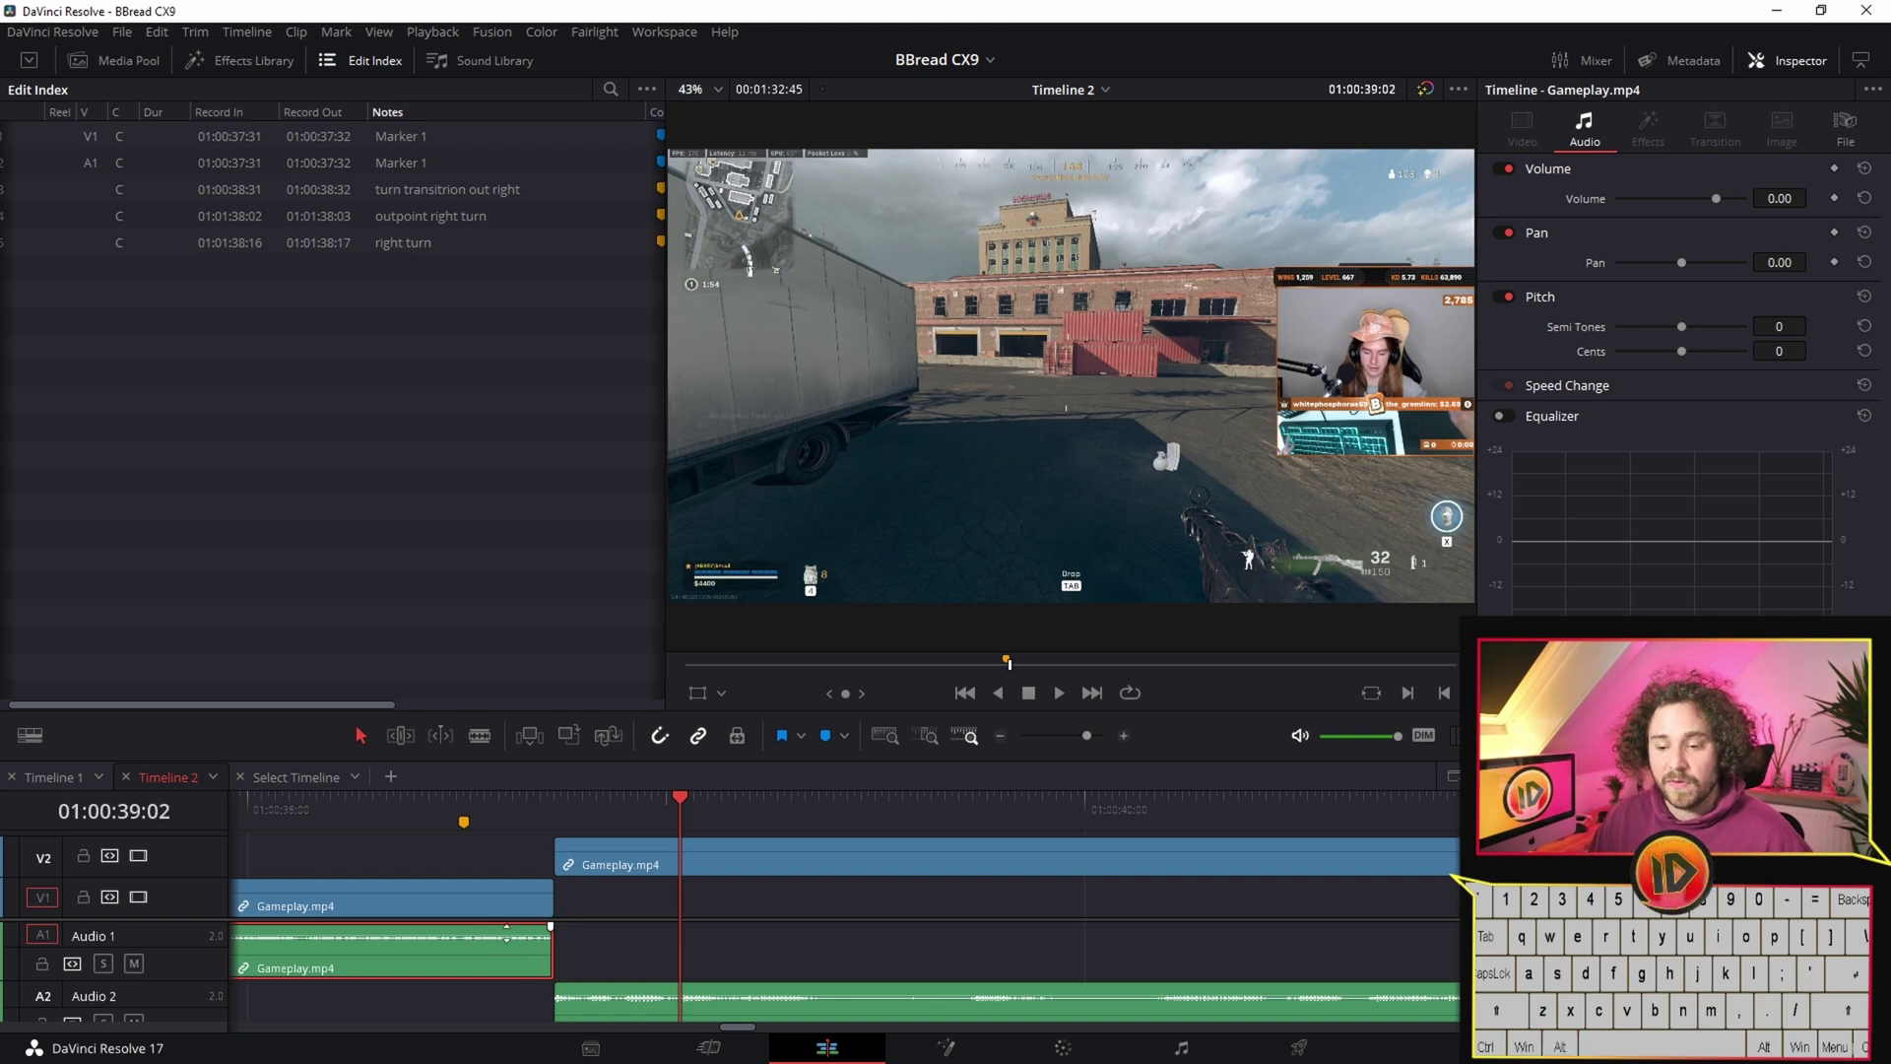
click(468, 975)
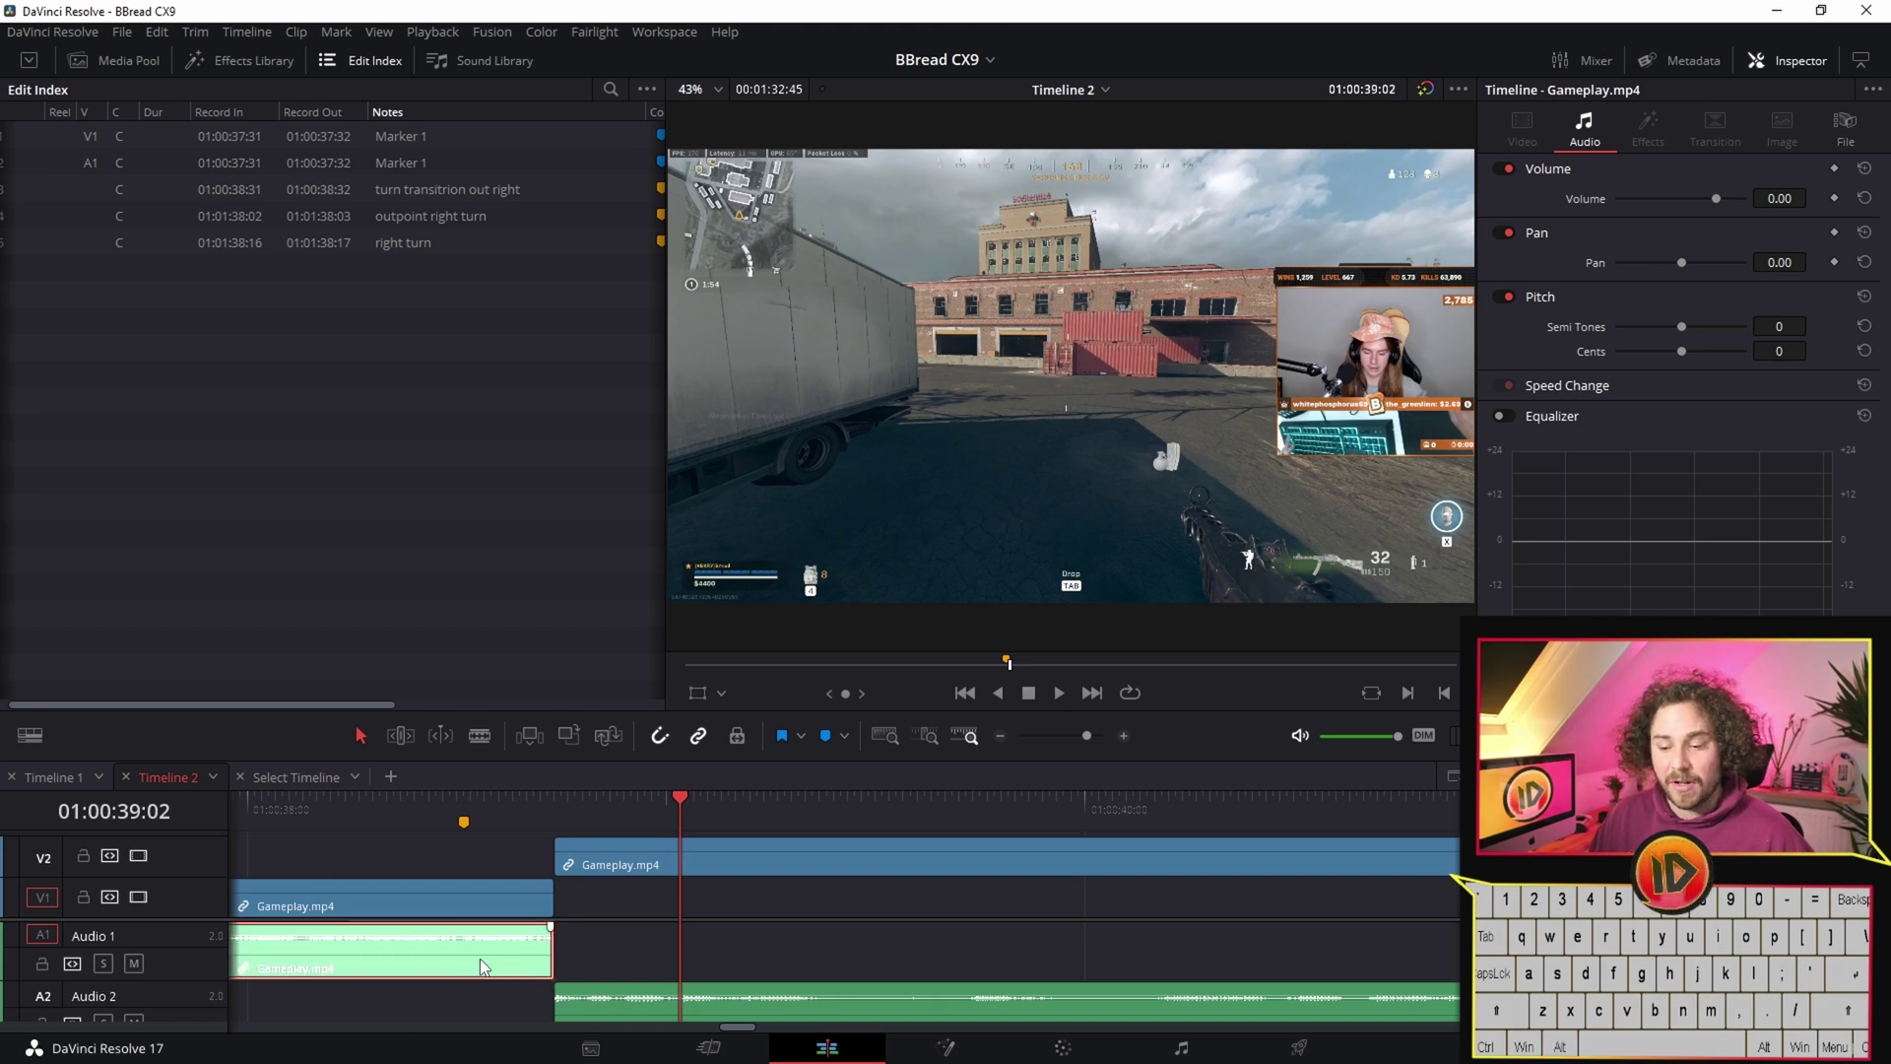
click(548, 948)
drag(548, 948, 635, 961)
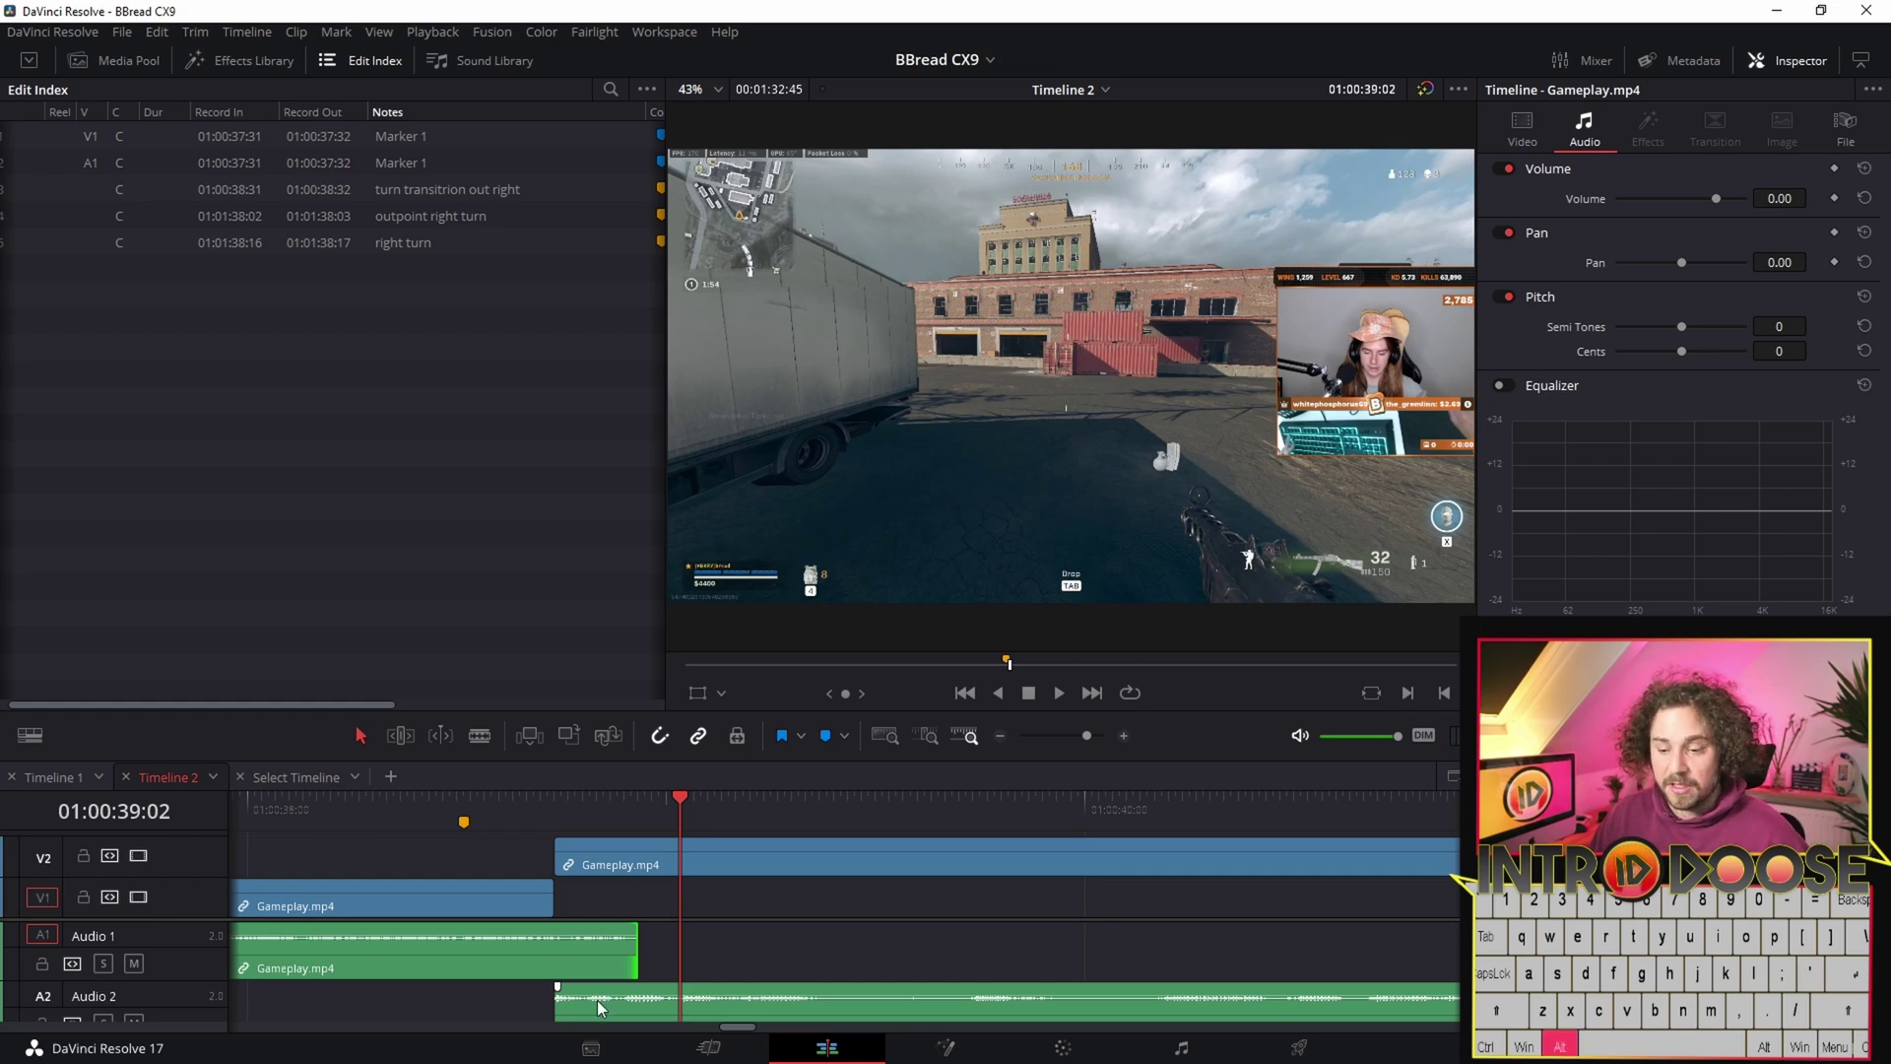
- Extend the A2 audio to start before the cut, fade it in, and fade out A1
alt+click(594, 1008)
drag(563, 1003, 409, 1013)
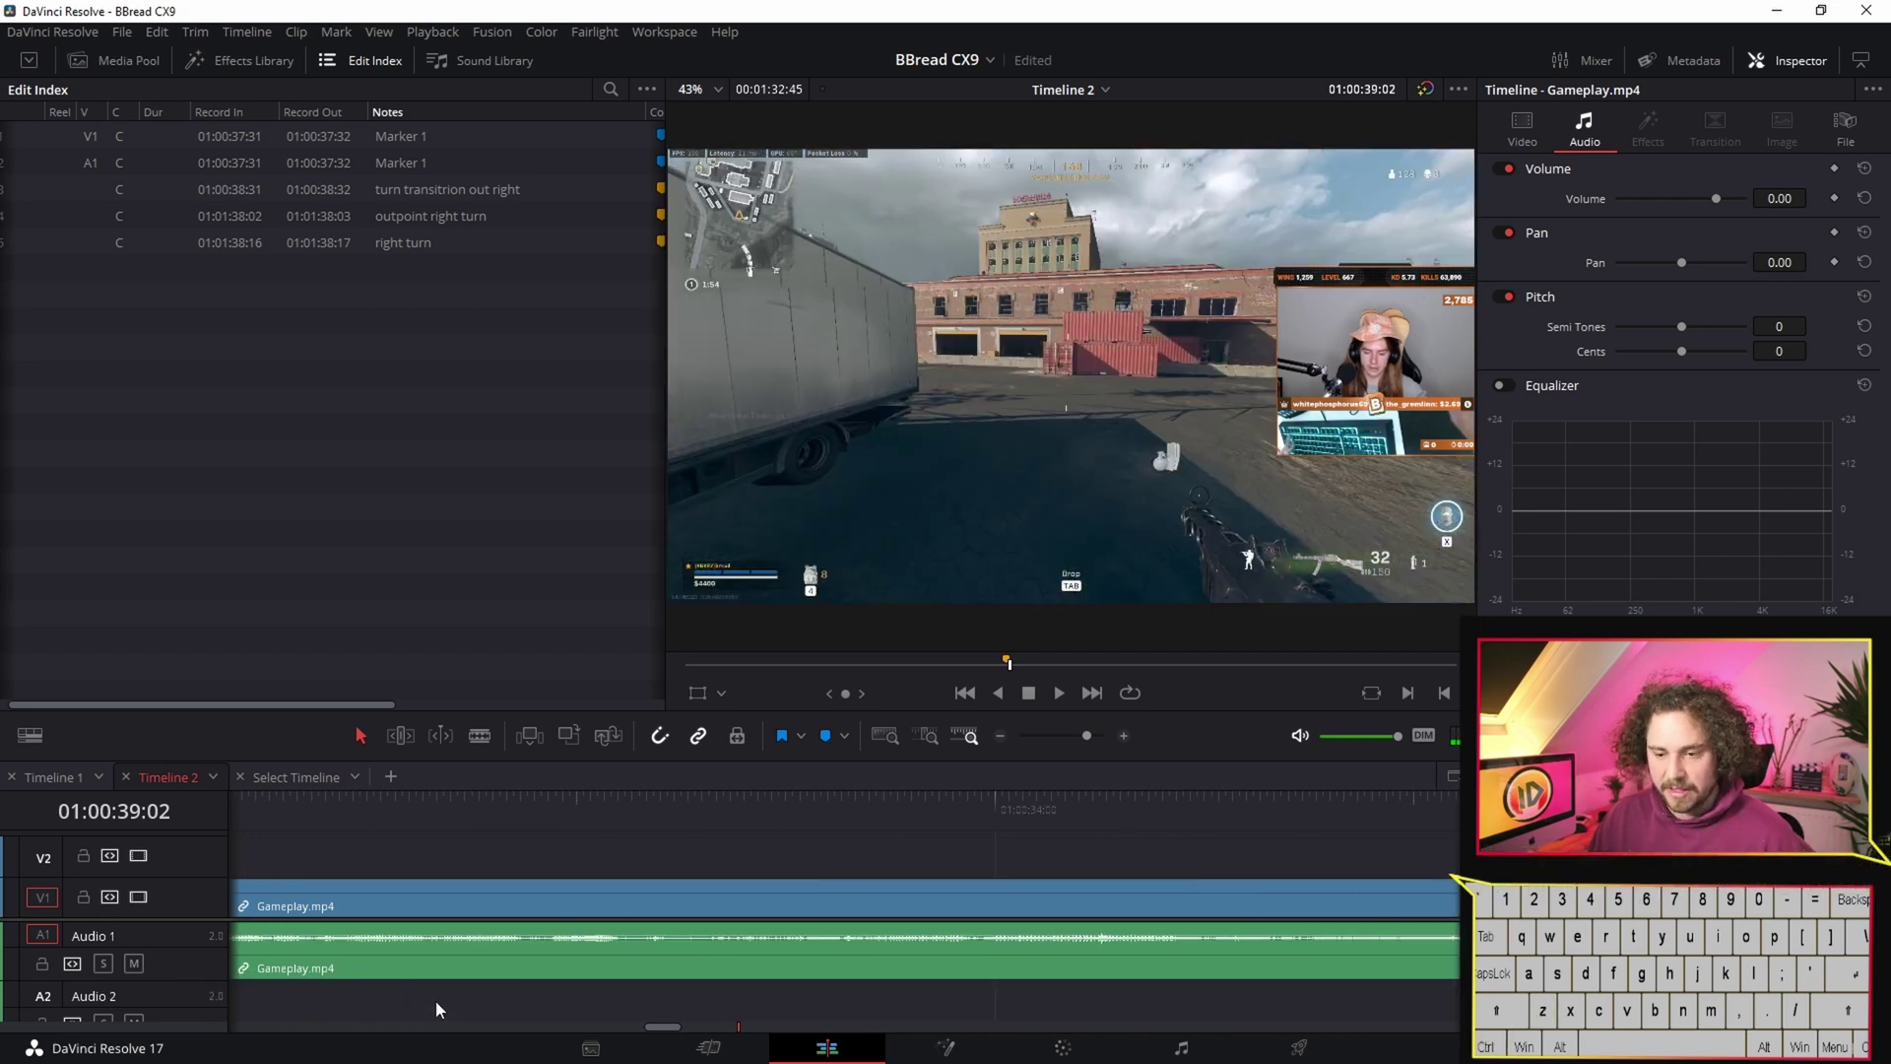
scroll(441, 995, down, 1)
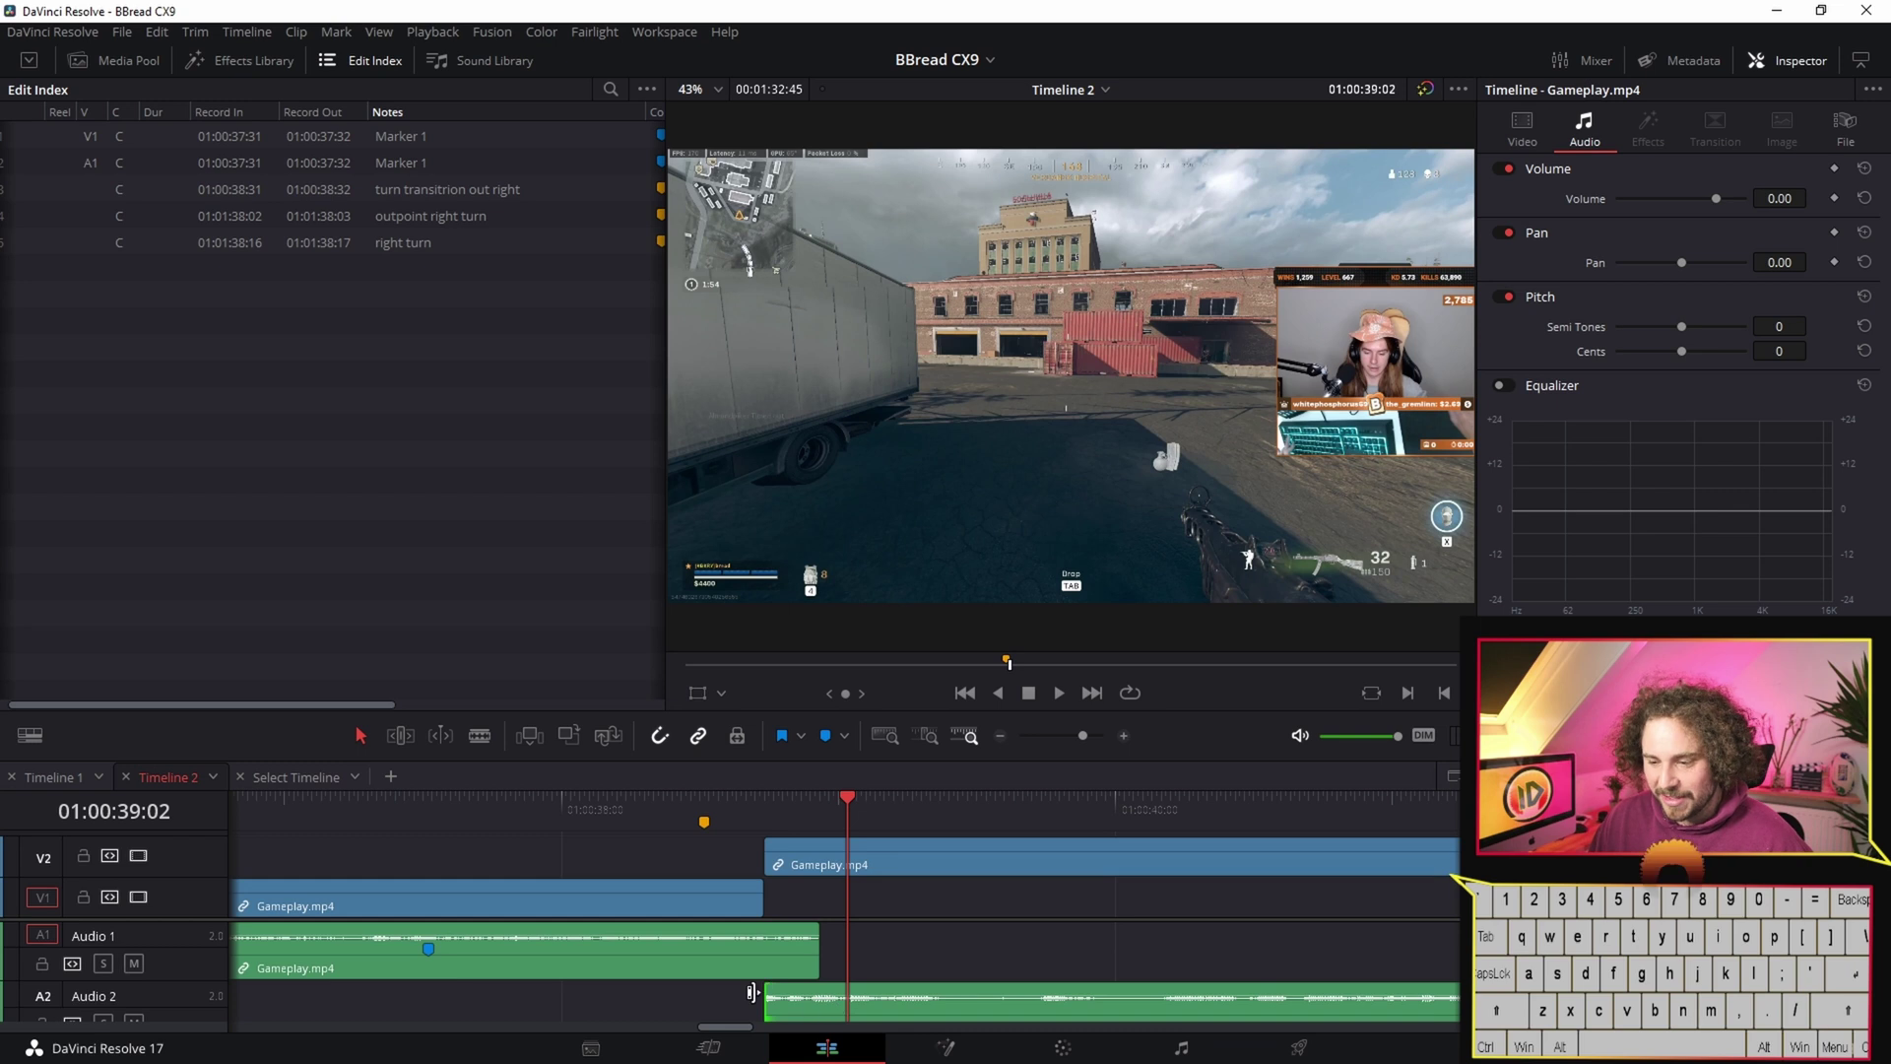
drag(759, 1000, 503, 1014)
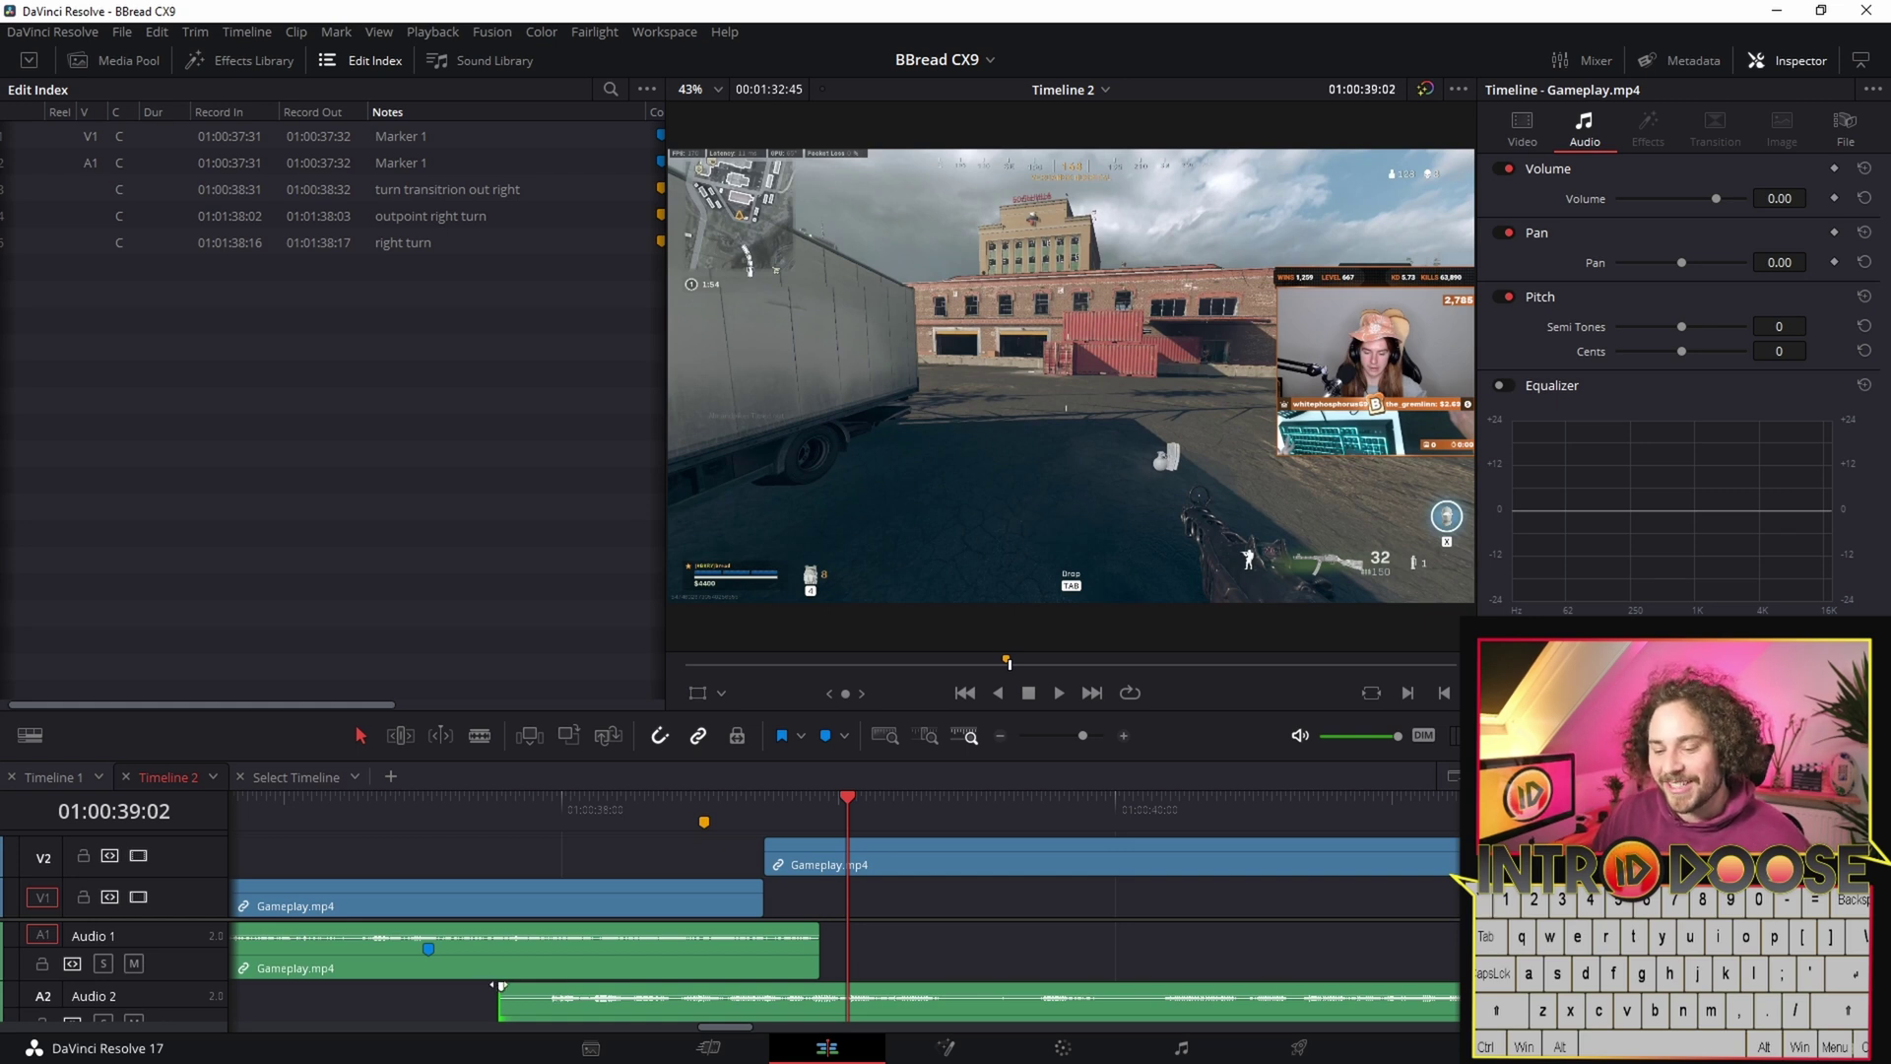
drag(500, 985, 580, 987)
drag(815, 927, 760, 927)
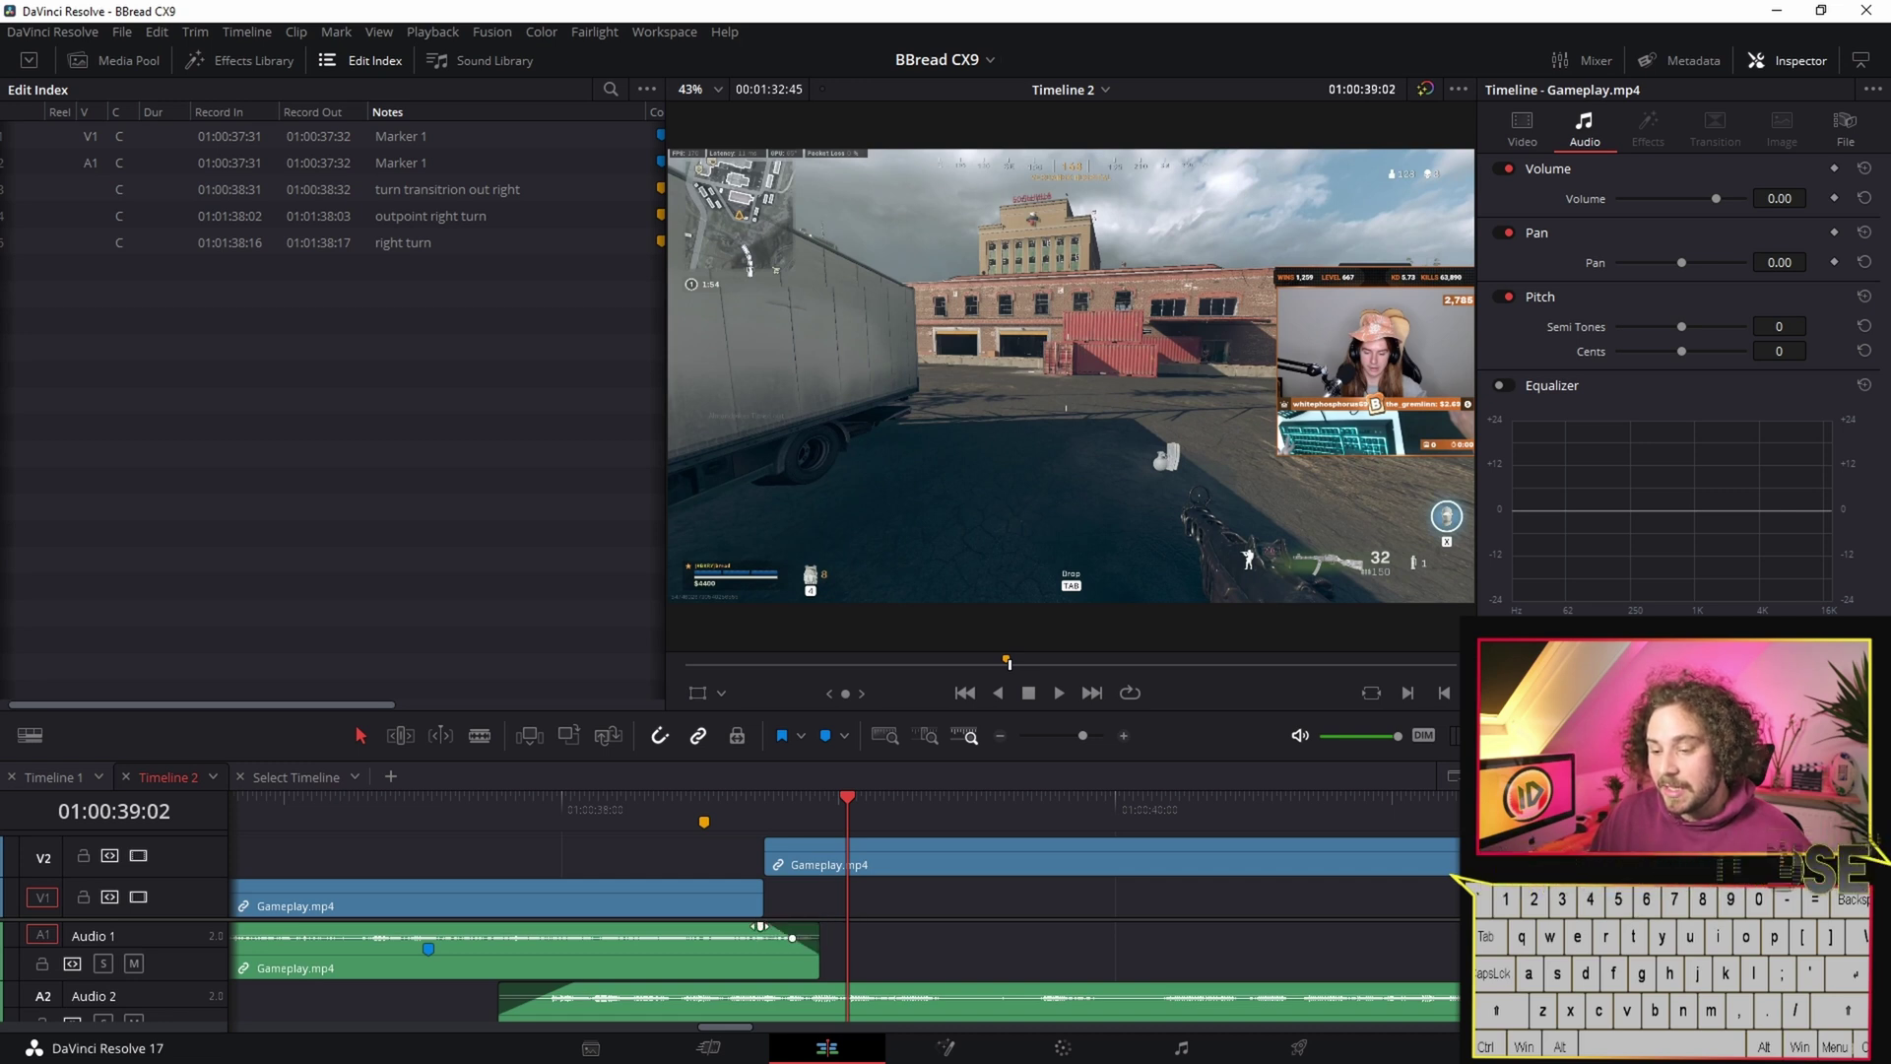
- Play back across the cut twice to check the overlapping audio
click(329, 808)
key(space)
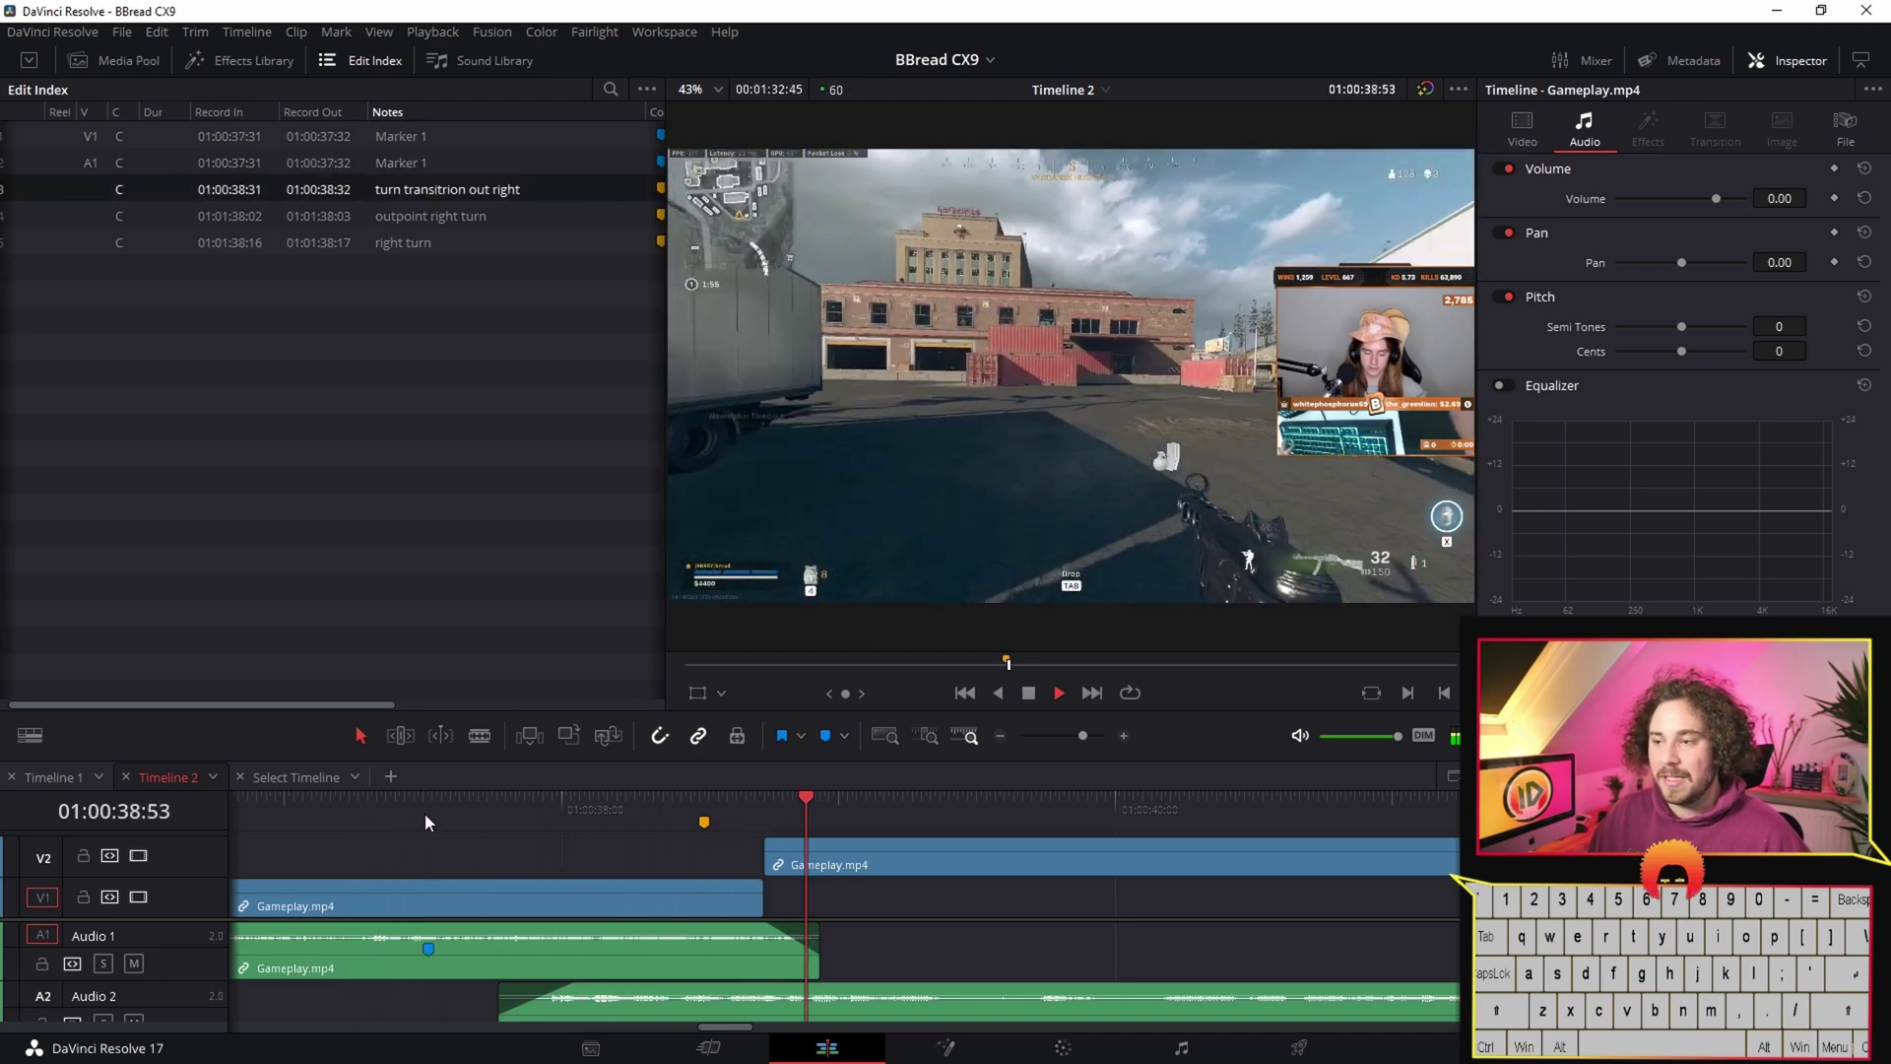
key(space)
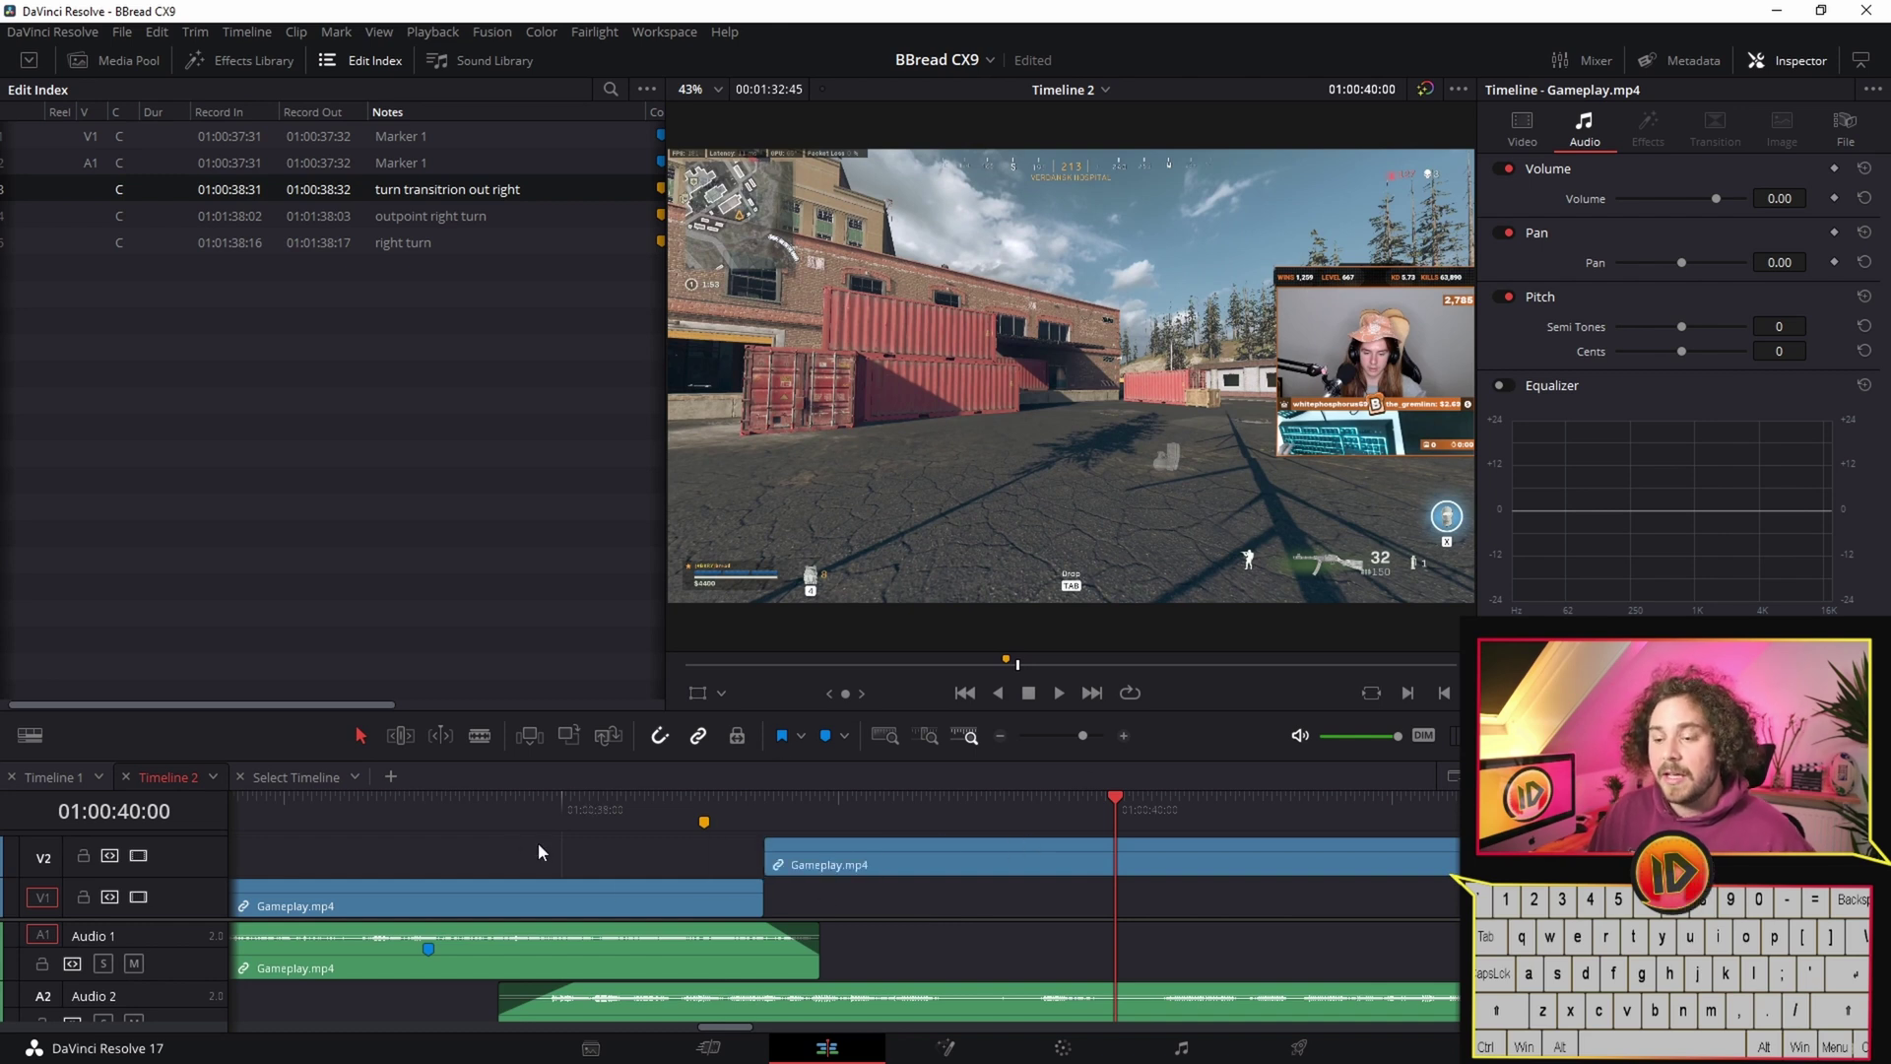
click(464, 803)
key(space)
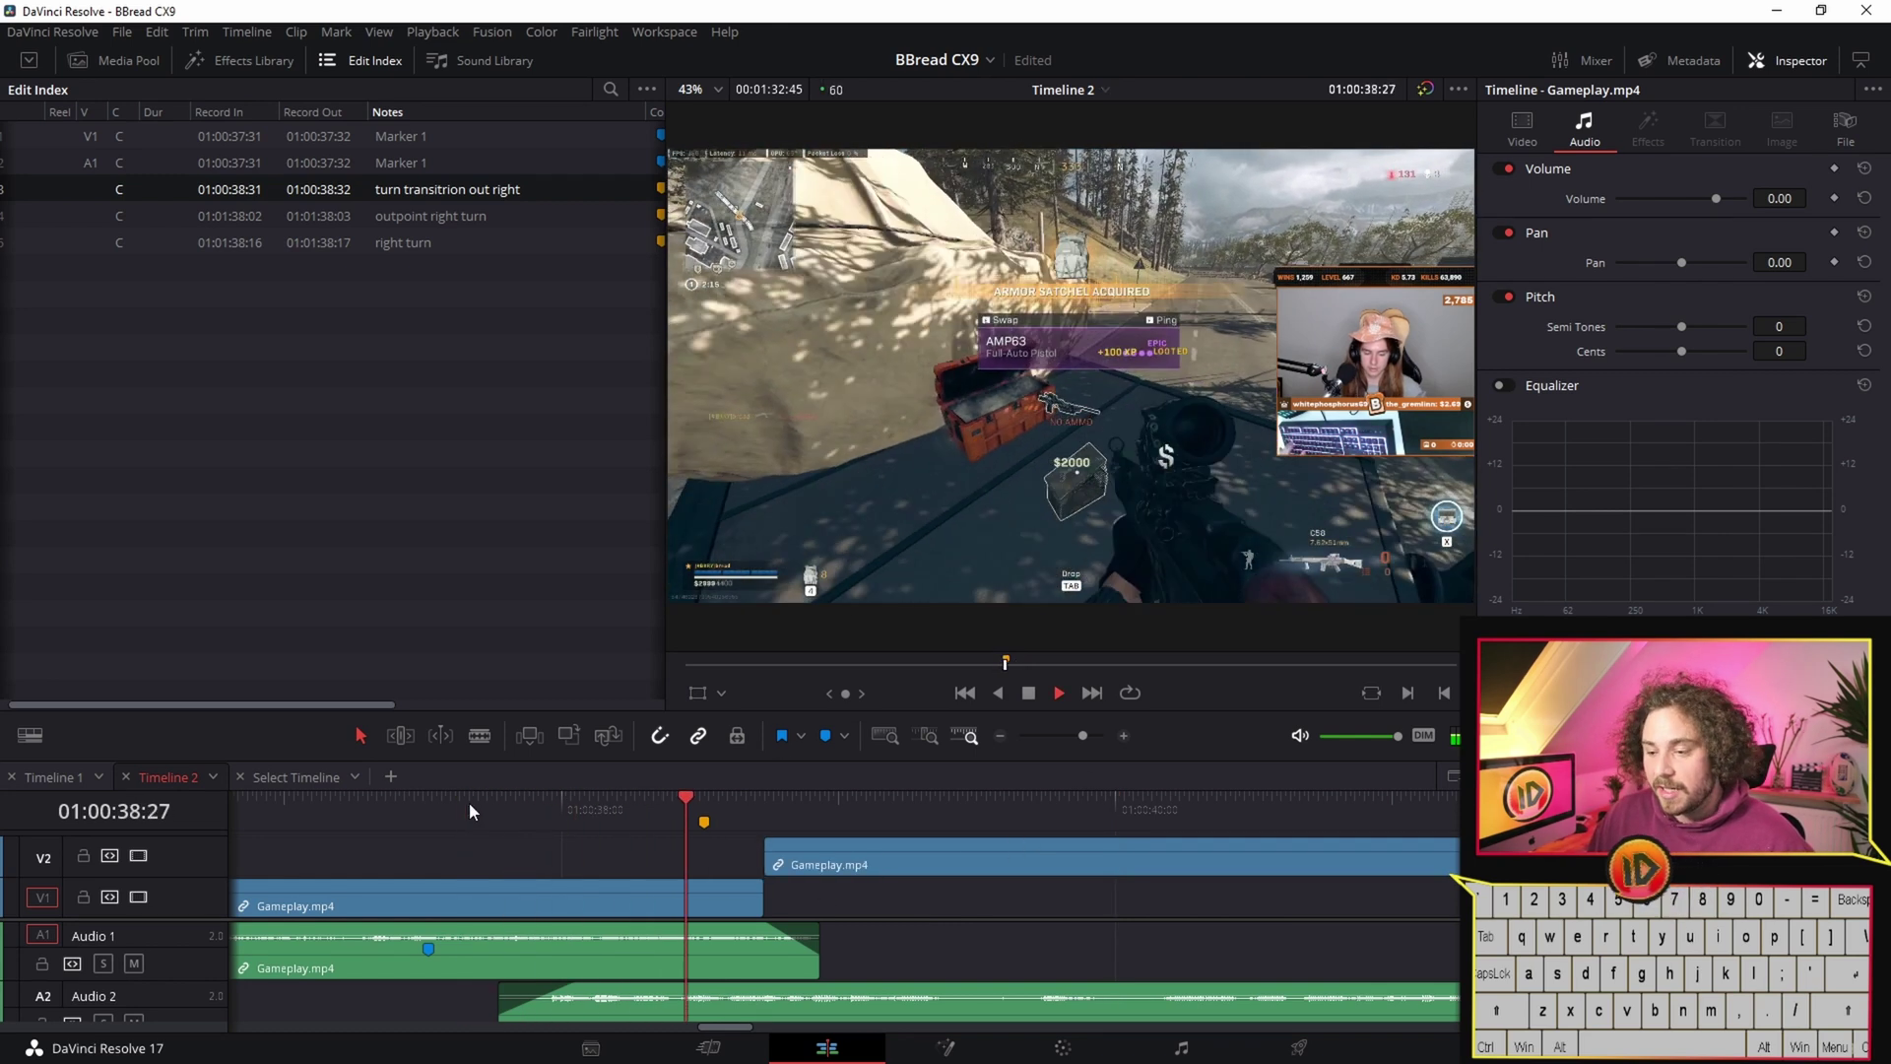
- Swap tracks so the first clip sits on V2/A2 and the second on V1/A1
key(space)
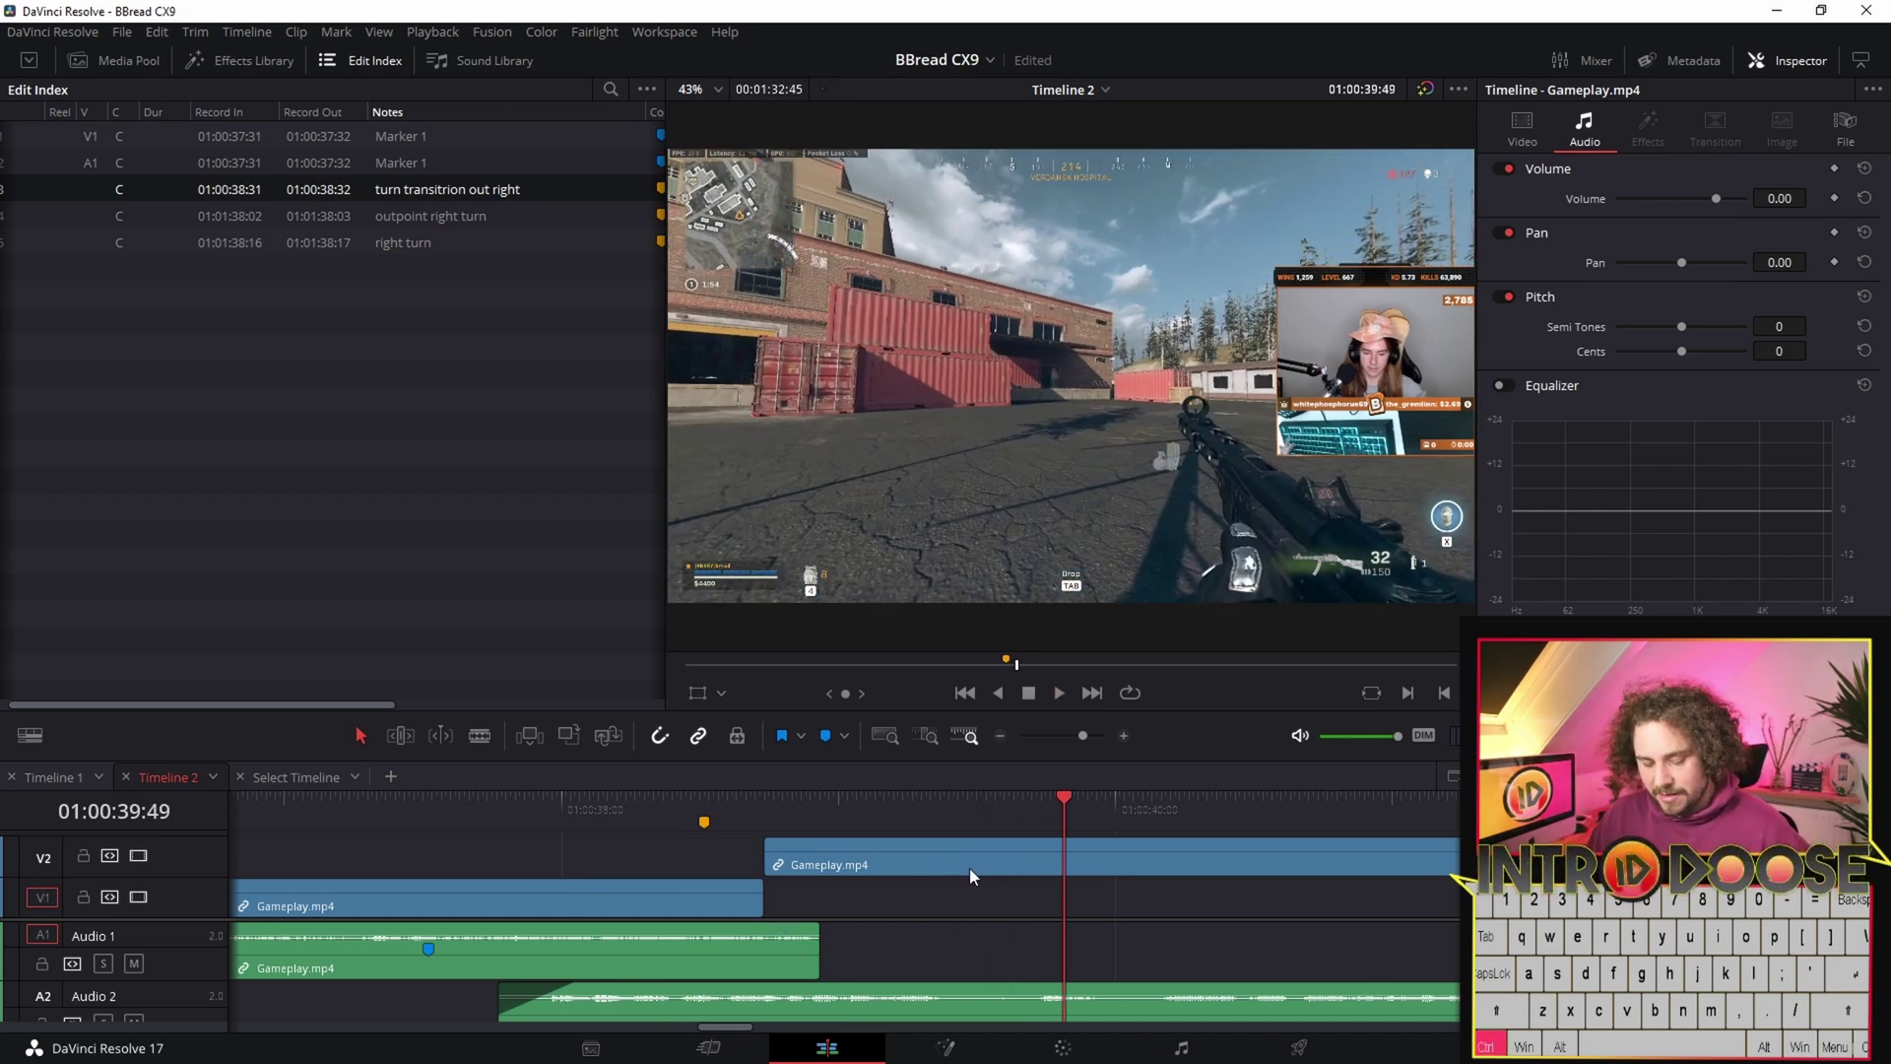
drag(967, 866, 970, 907)
click(881, 894)
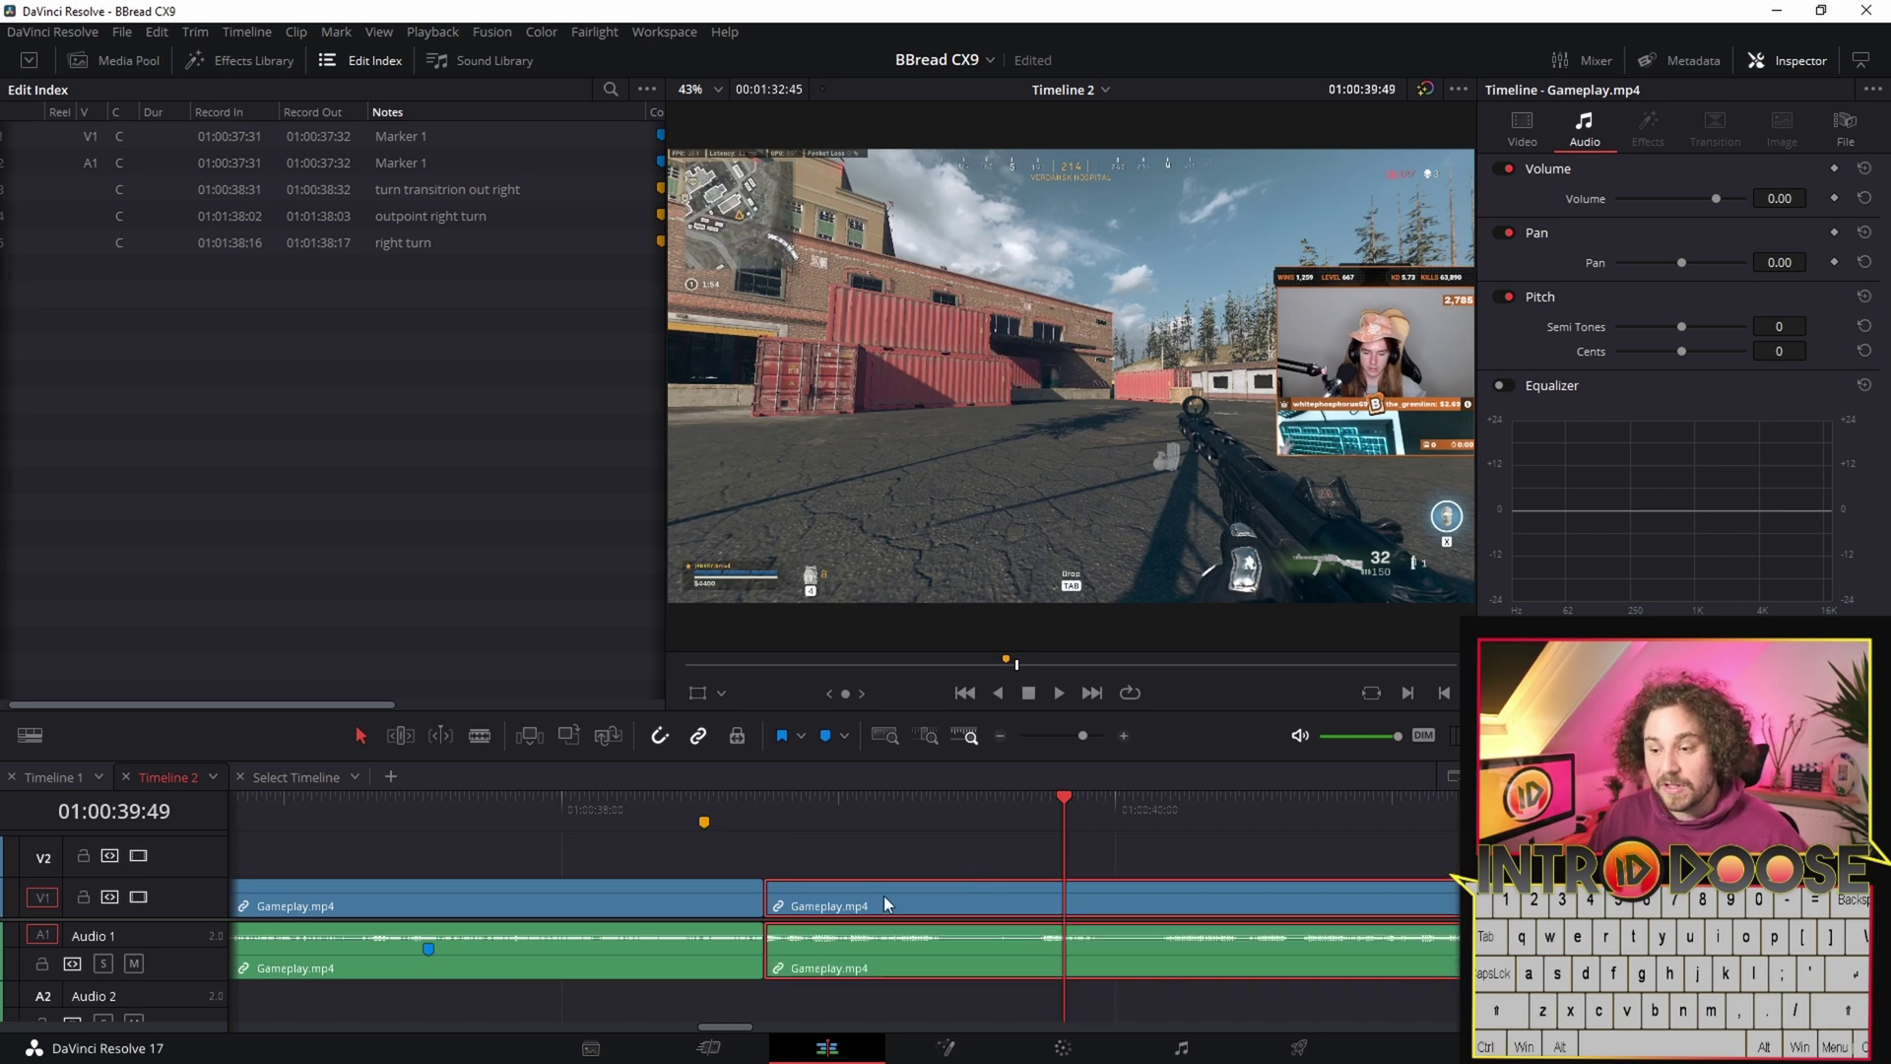
drag(884, 896, 878, 843)
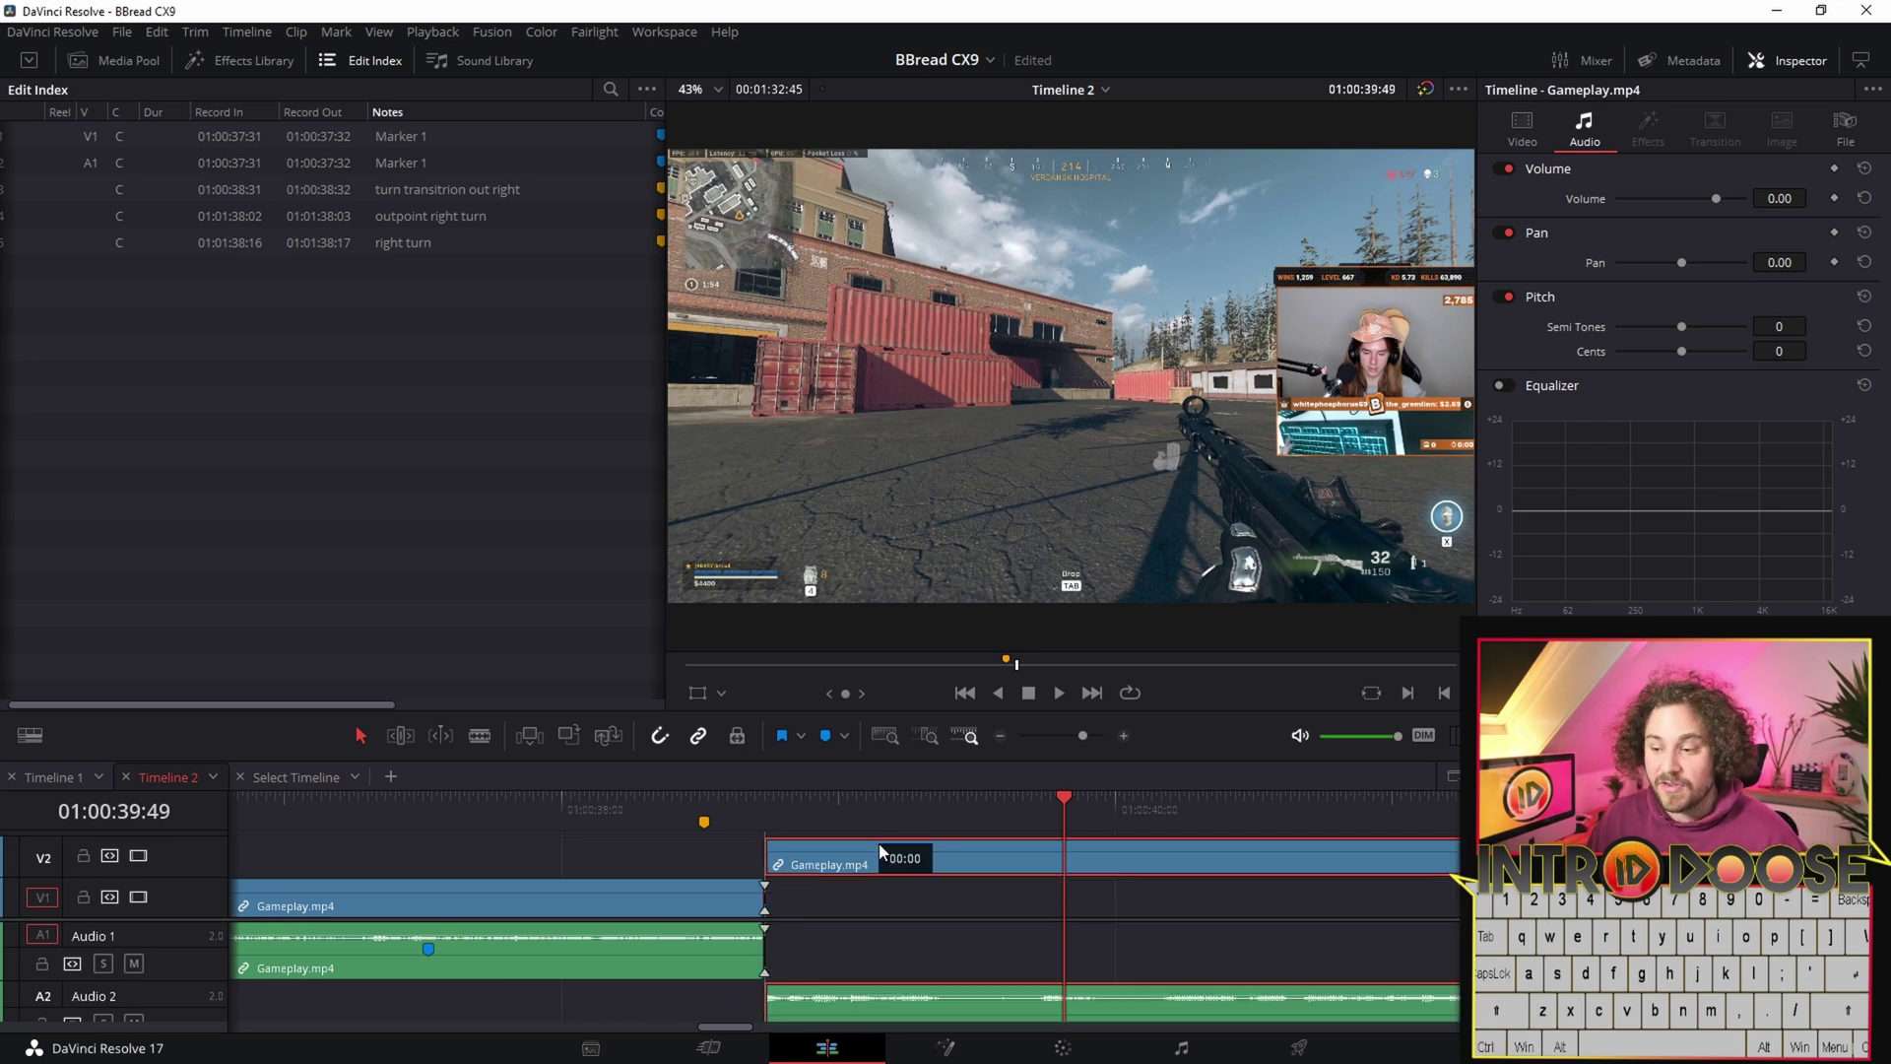
drag(622, 896, 625, 863)
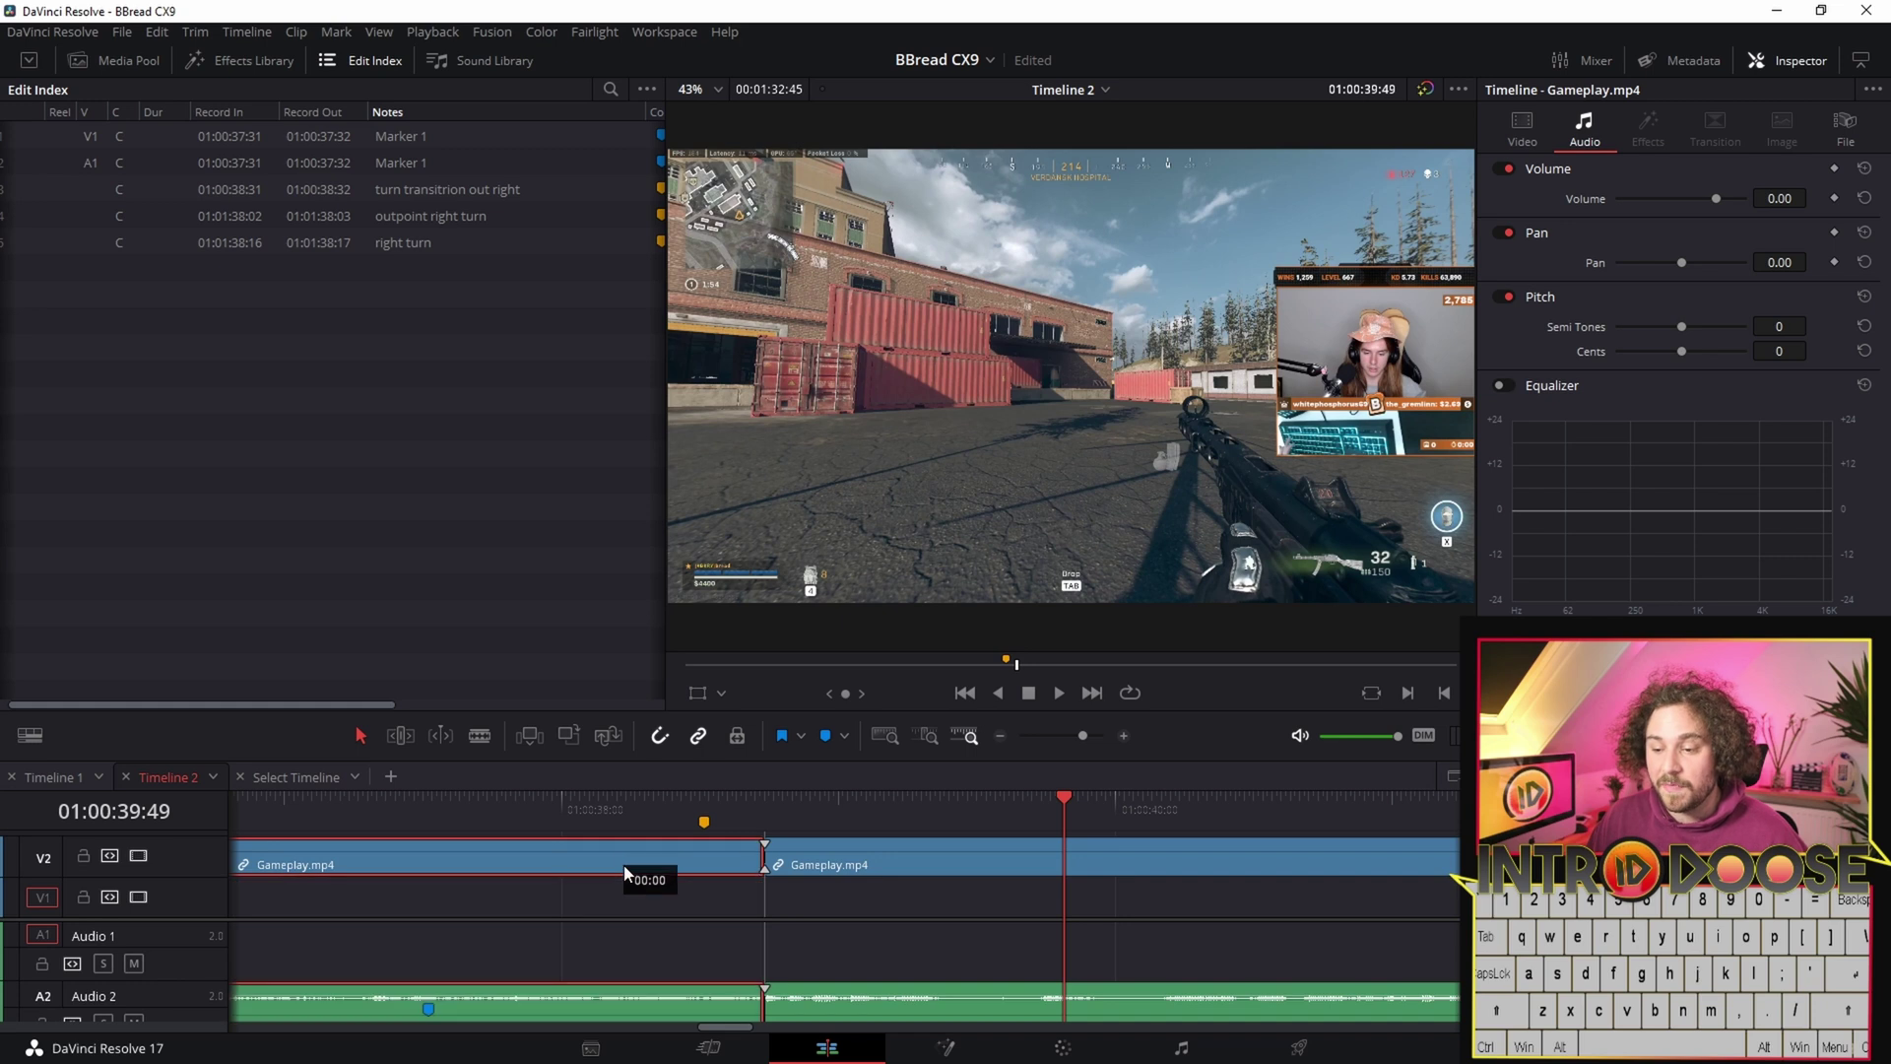
drag(838, 857, 837, 894)
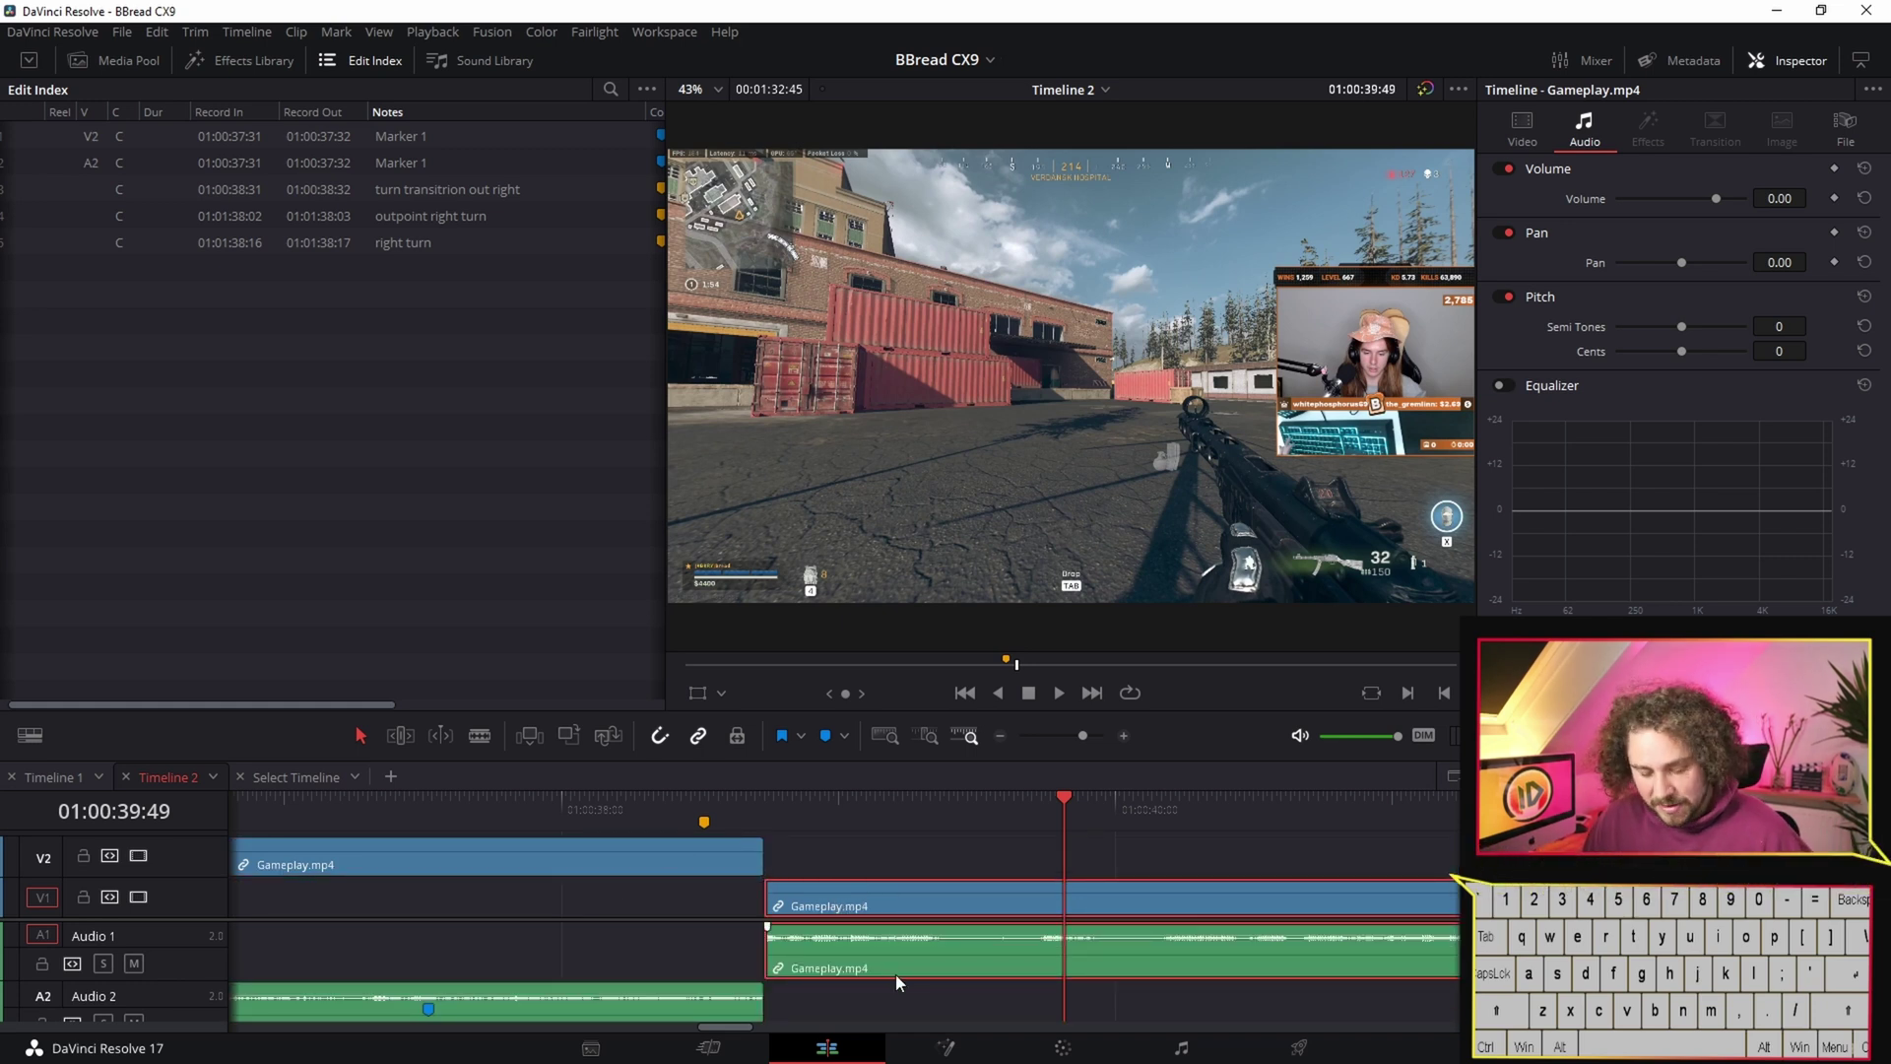
- Extend the second clip's audio before the cut and the first's past it, fading in A1
alt+click(953, 963)
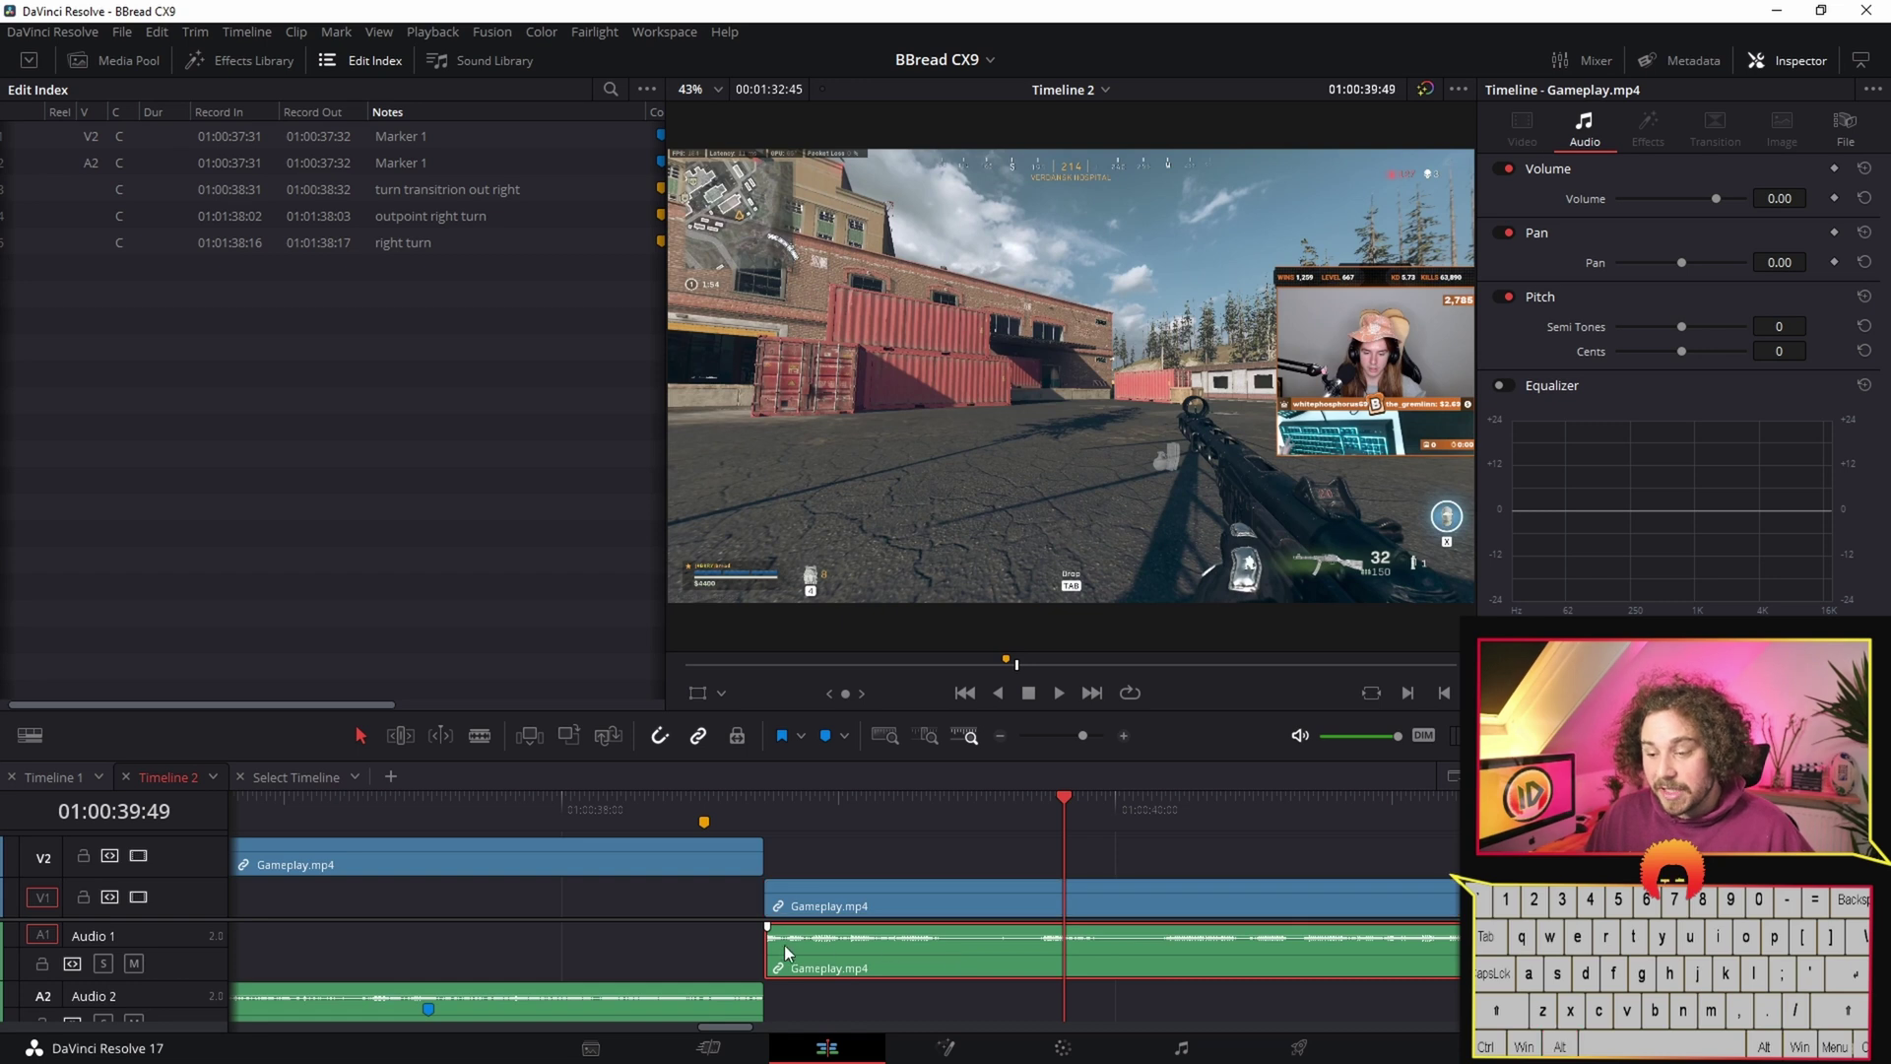
drag(772, 947, 463, 944)
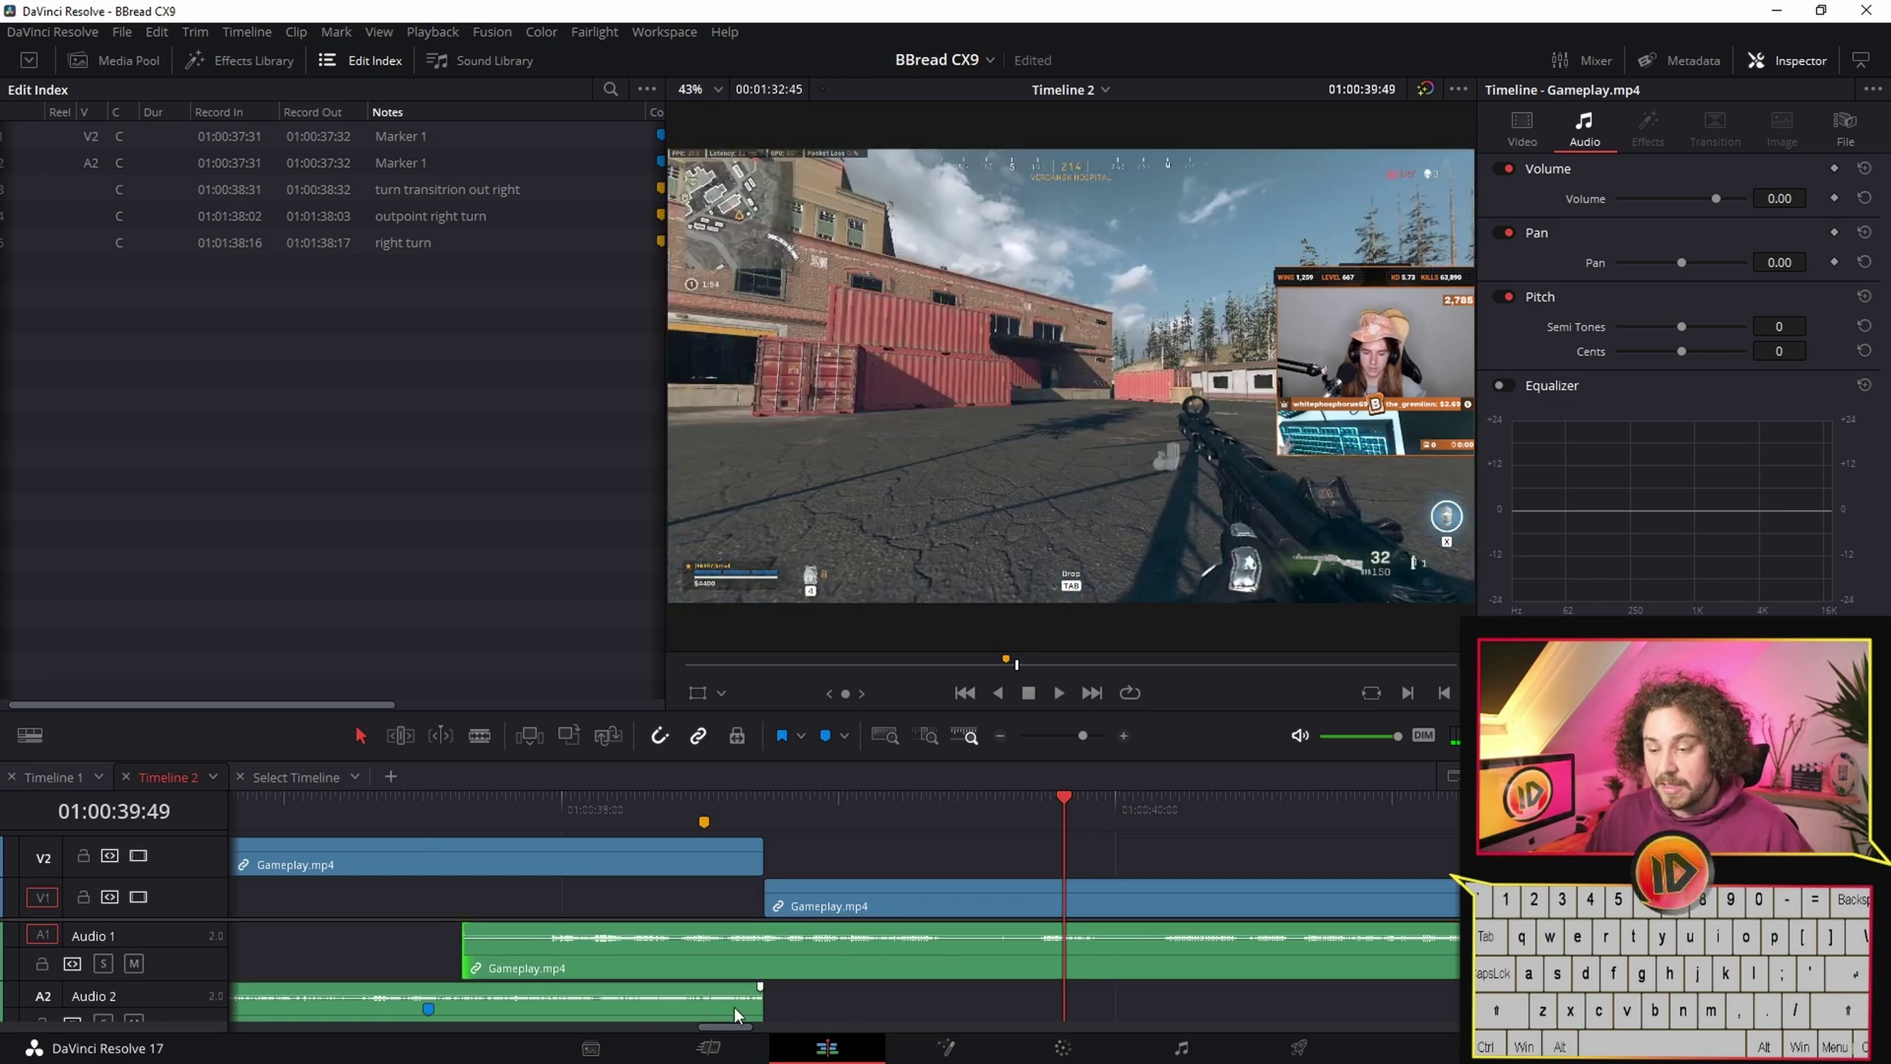
click(753, 997)
drag(754, 997, 924, 1014)
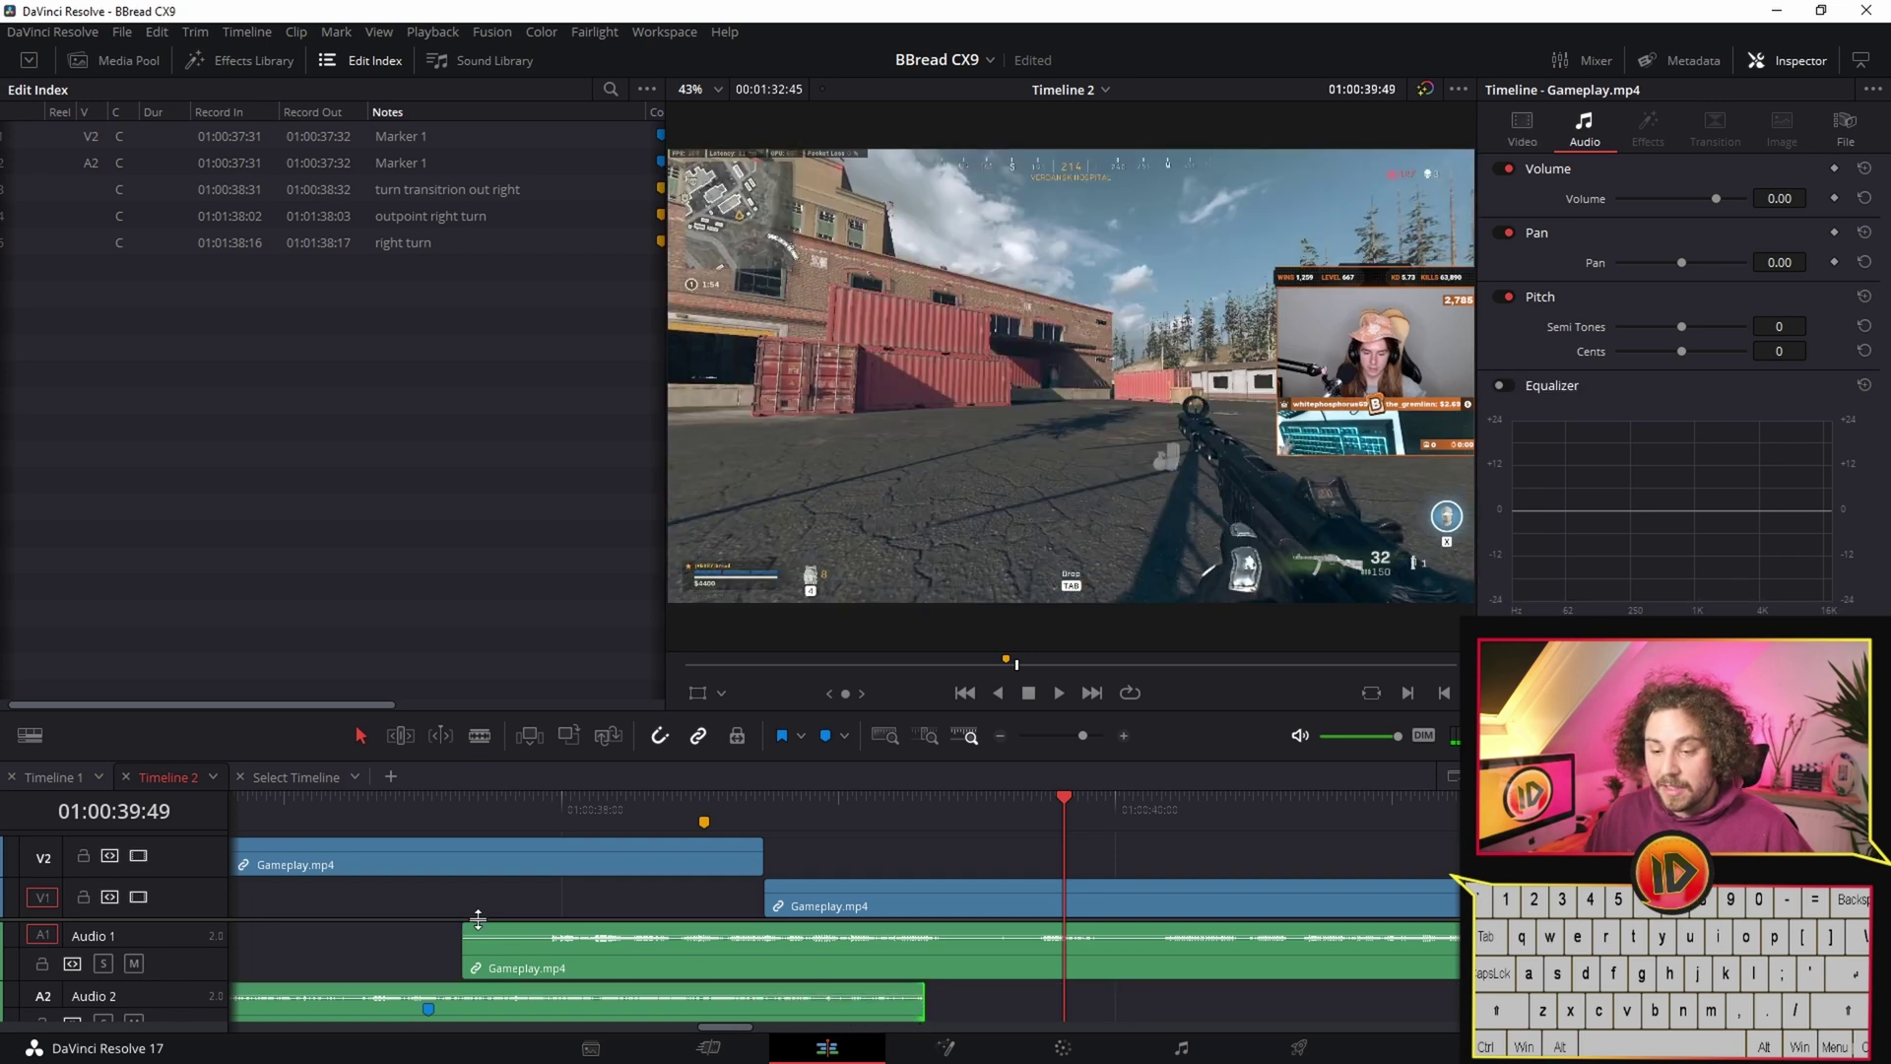
drag(478, 919, 553, 924)
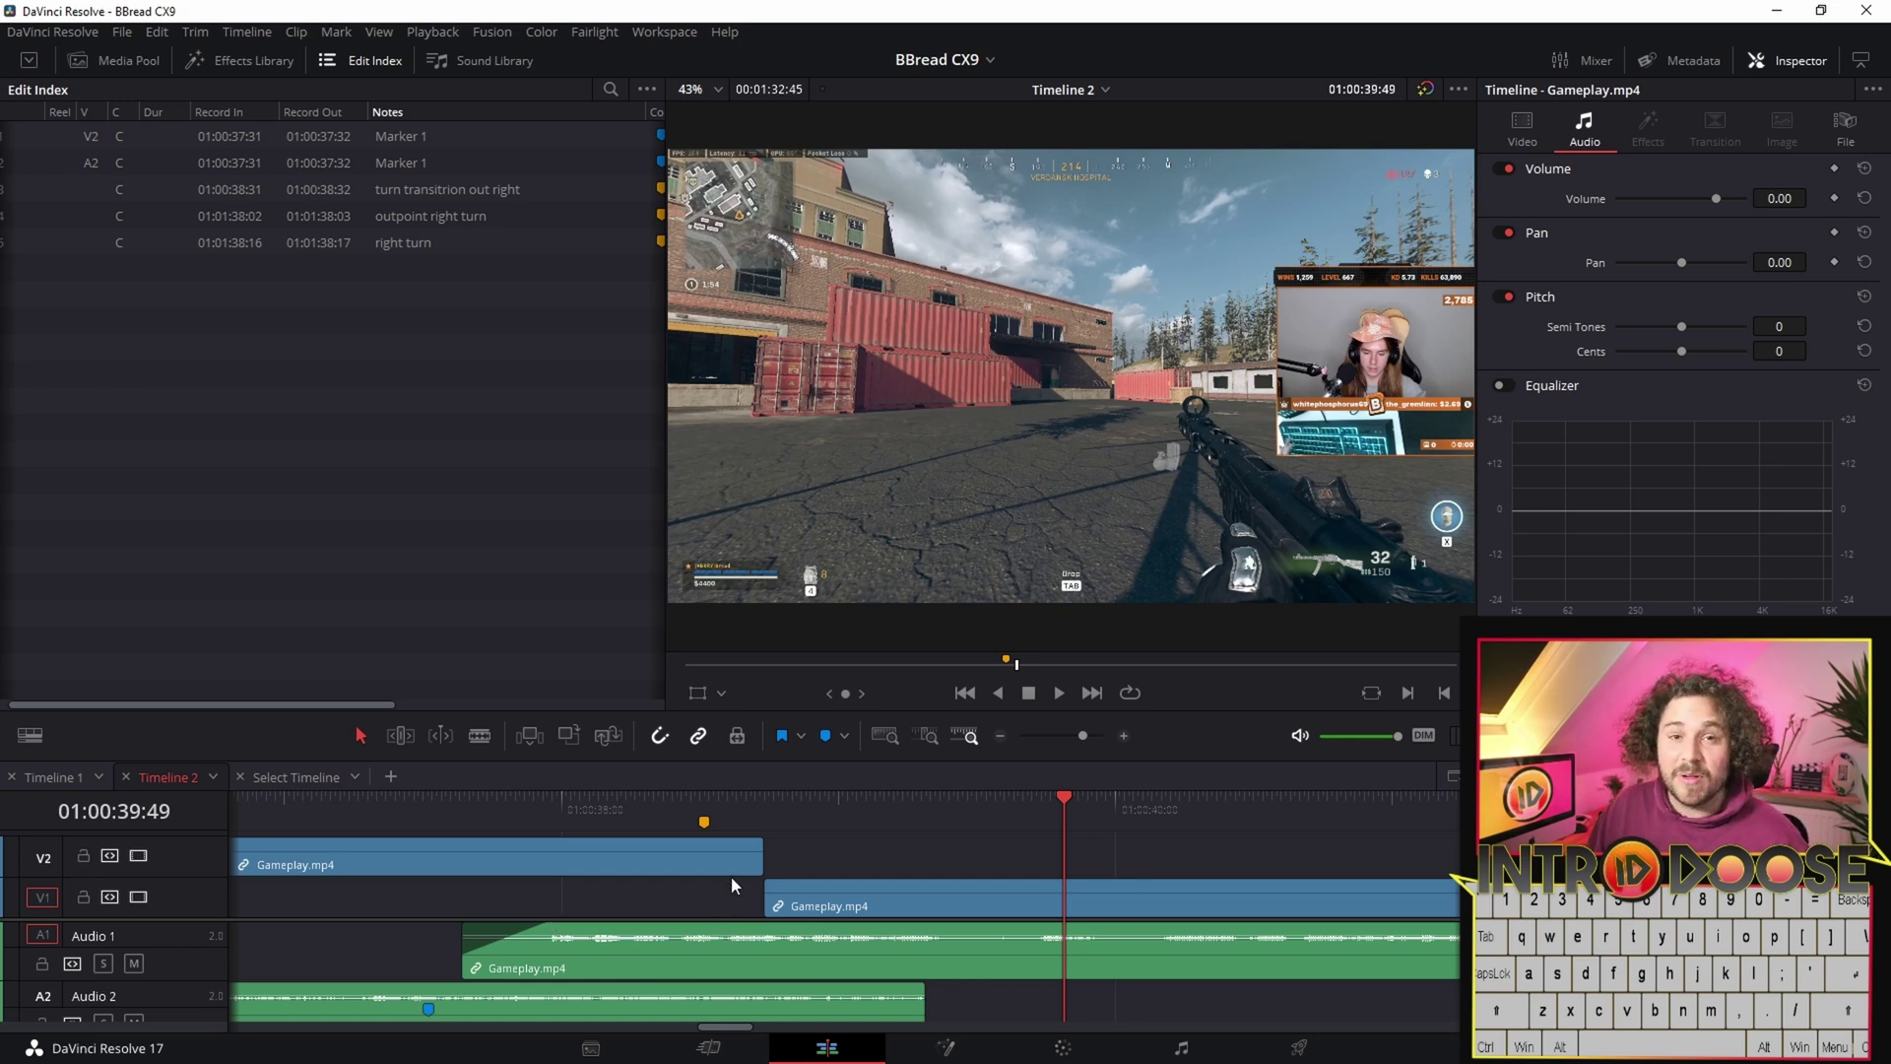
mouse_move(548, 938)
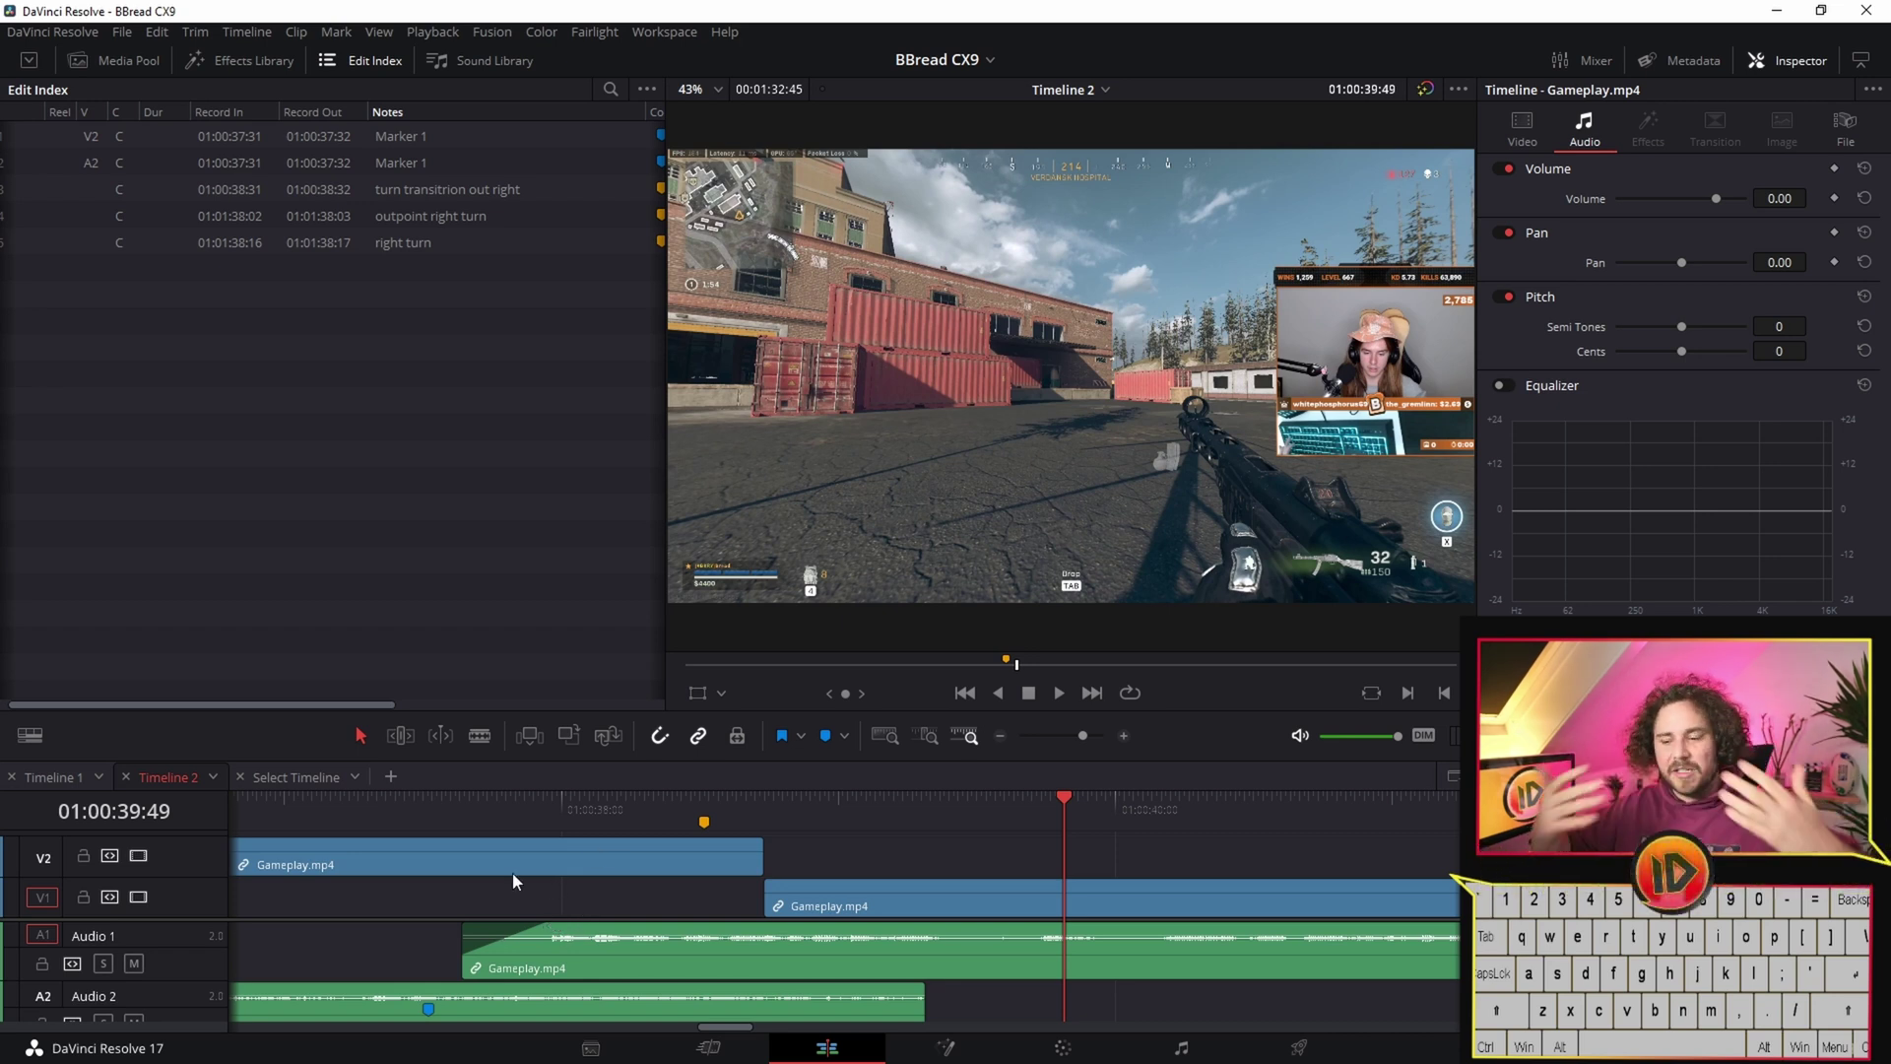
click(373, 808)
key(space)
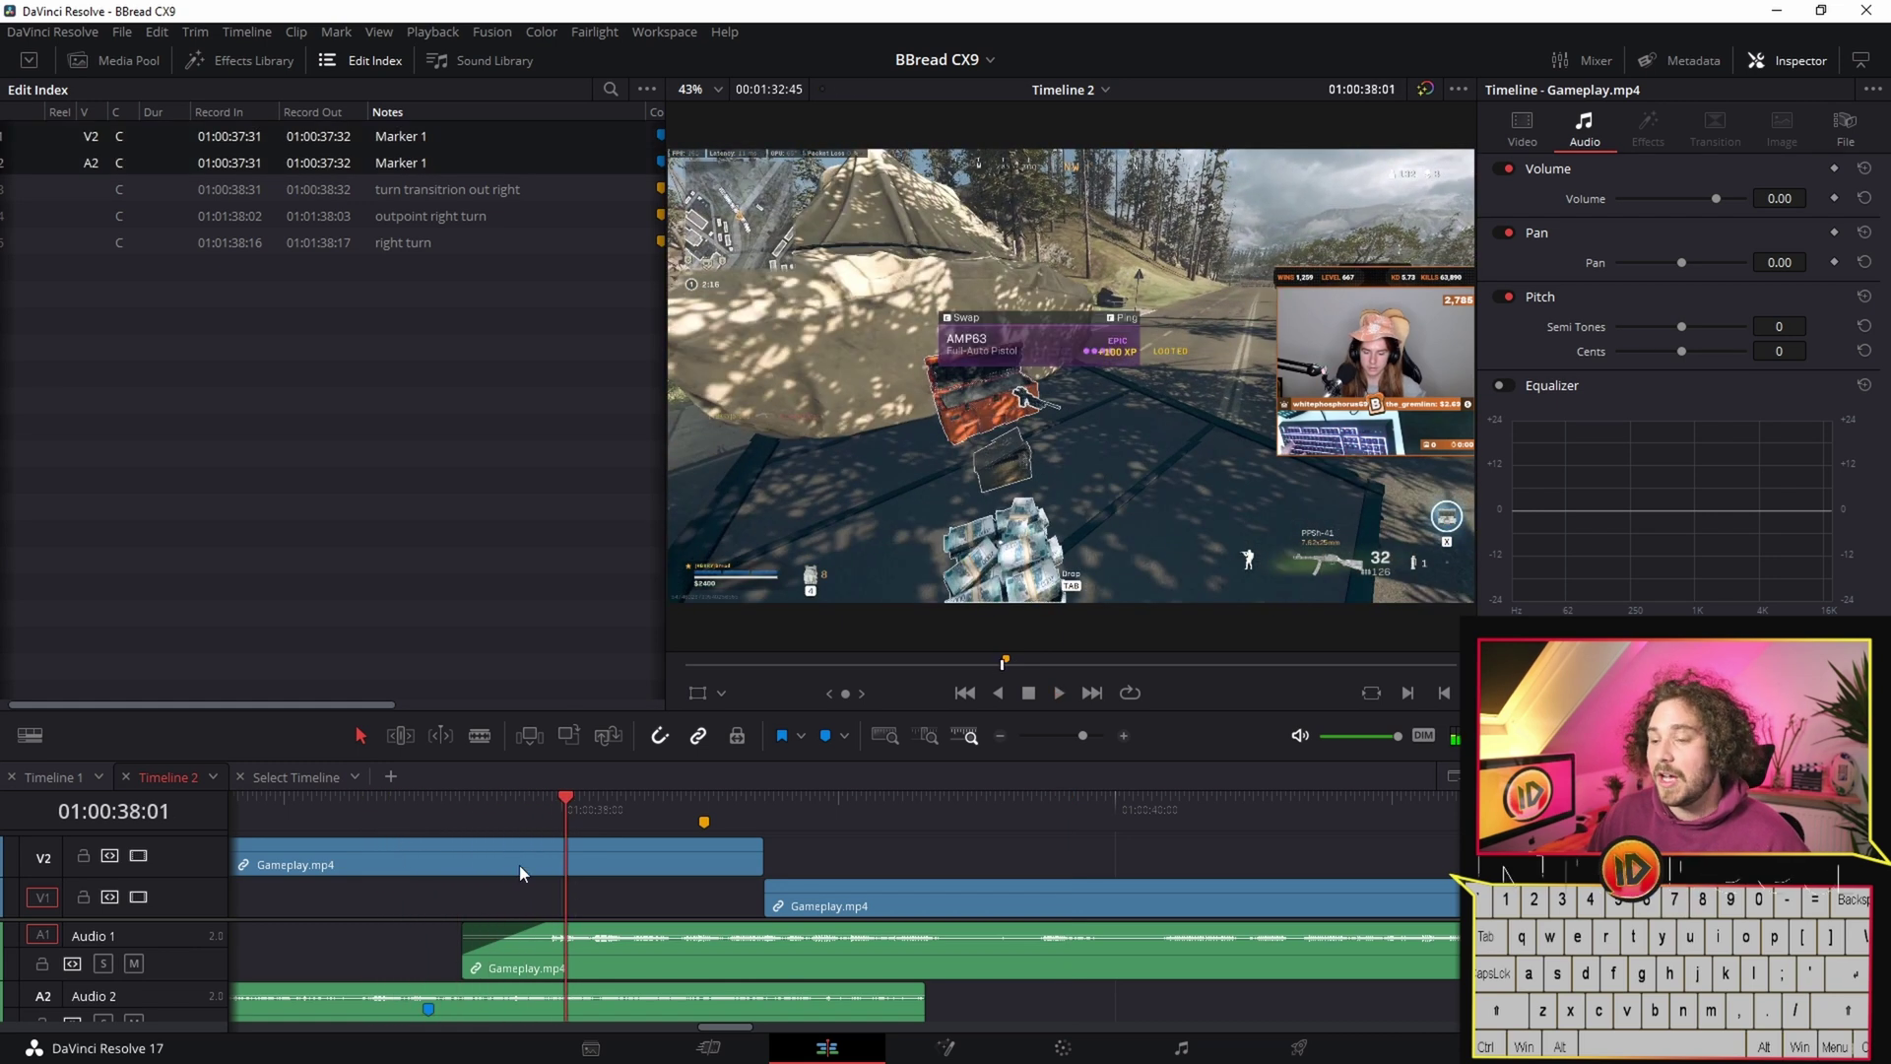
key(space)
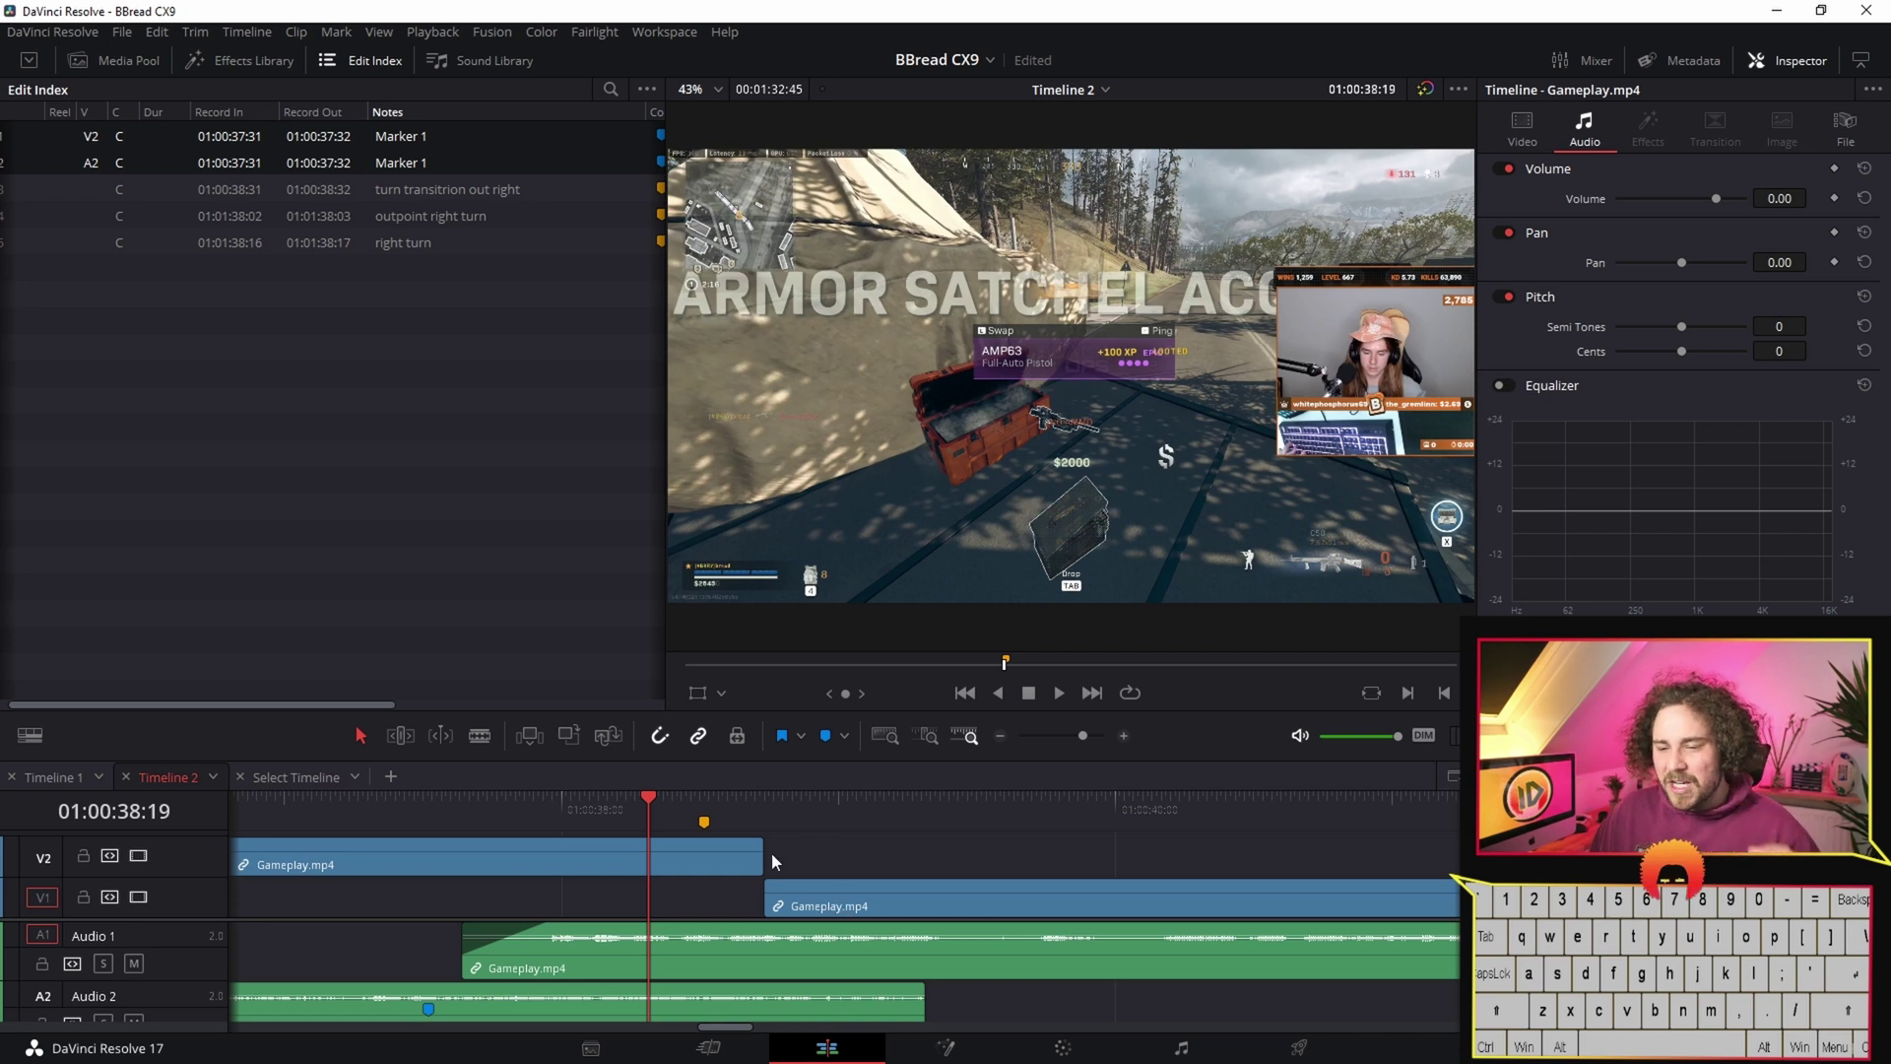
- Add a video track and move the first Gameplay.mp4 clip back down onto V1/A1
right_click(203, 851)
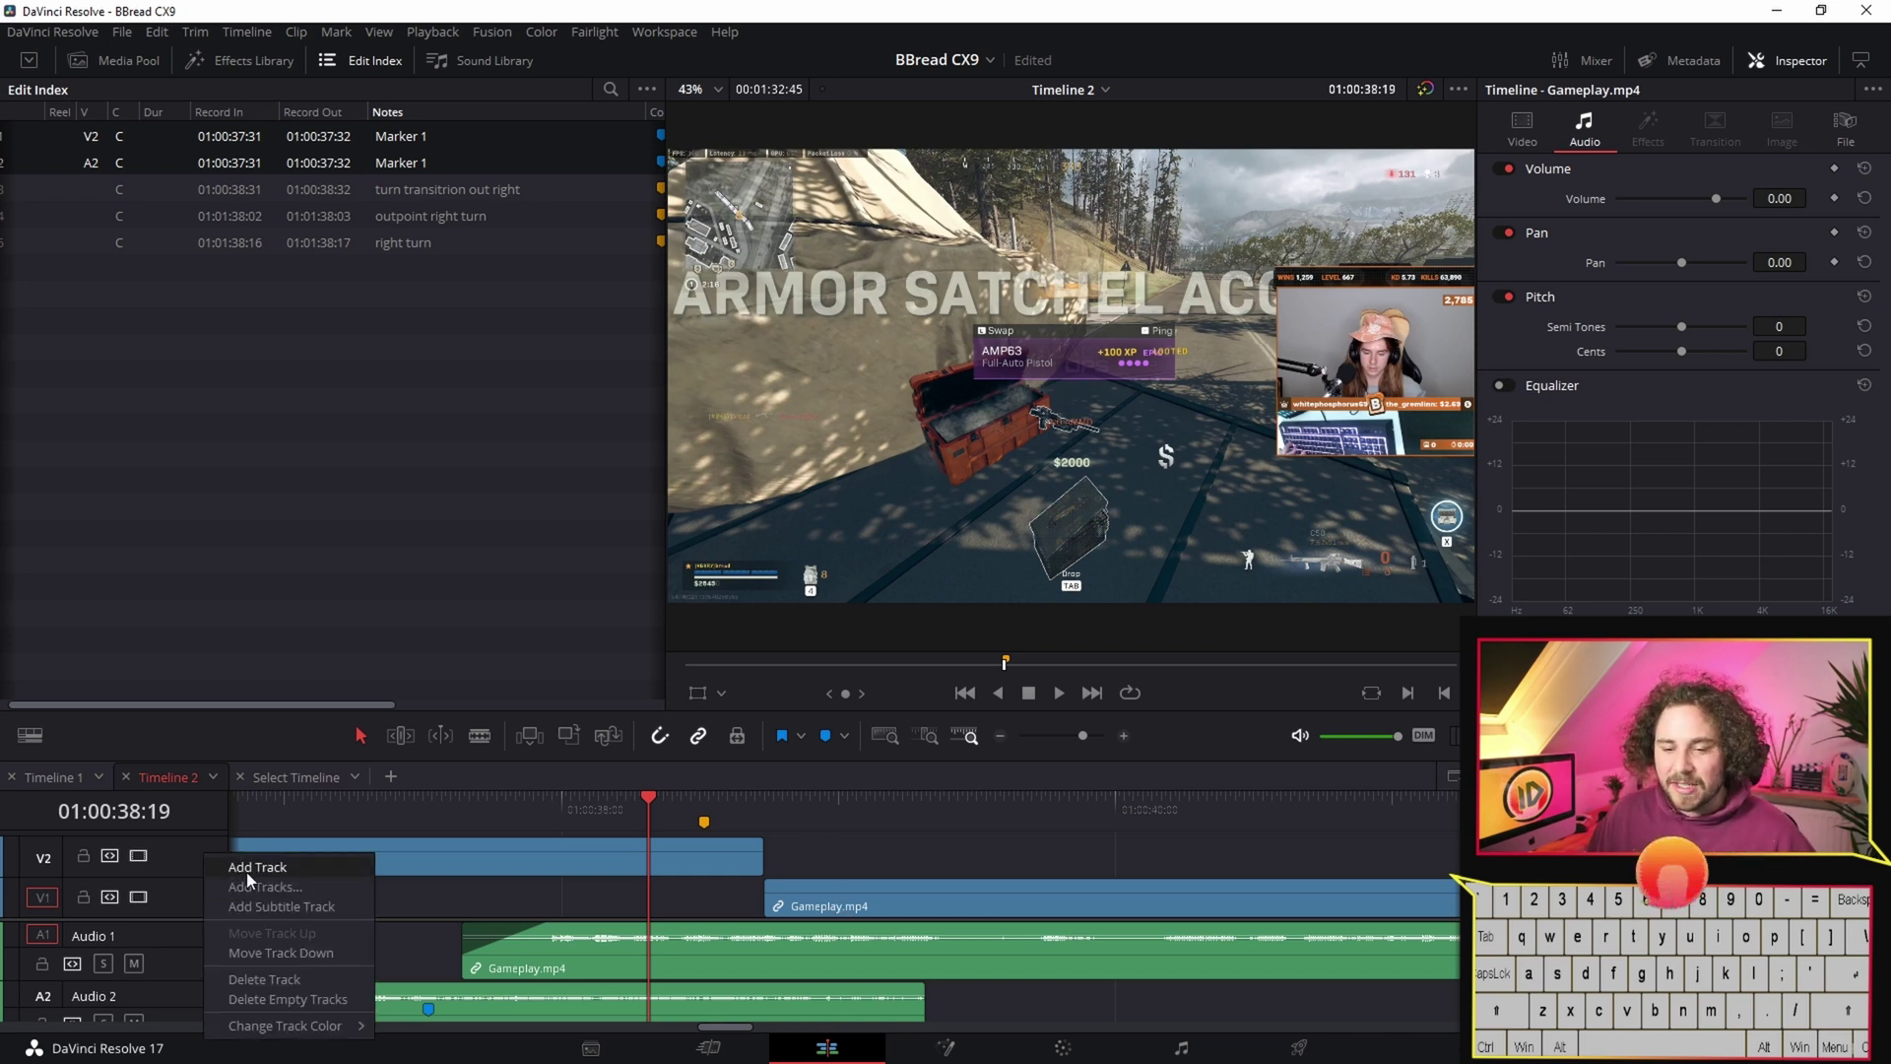
click(247, 872)
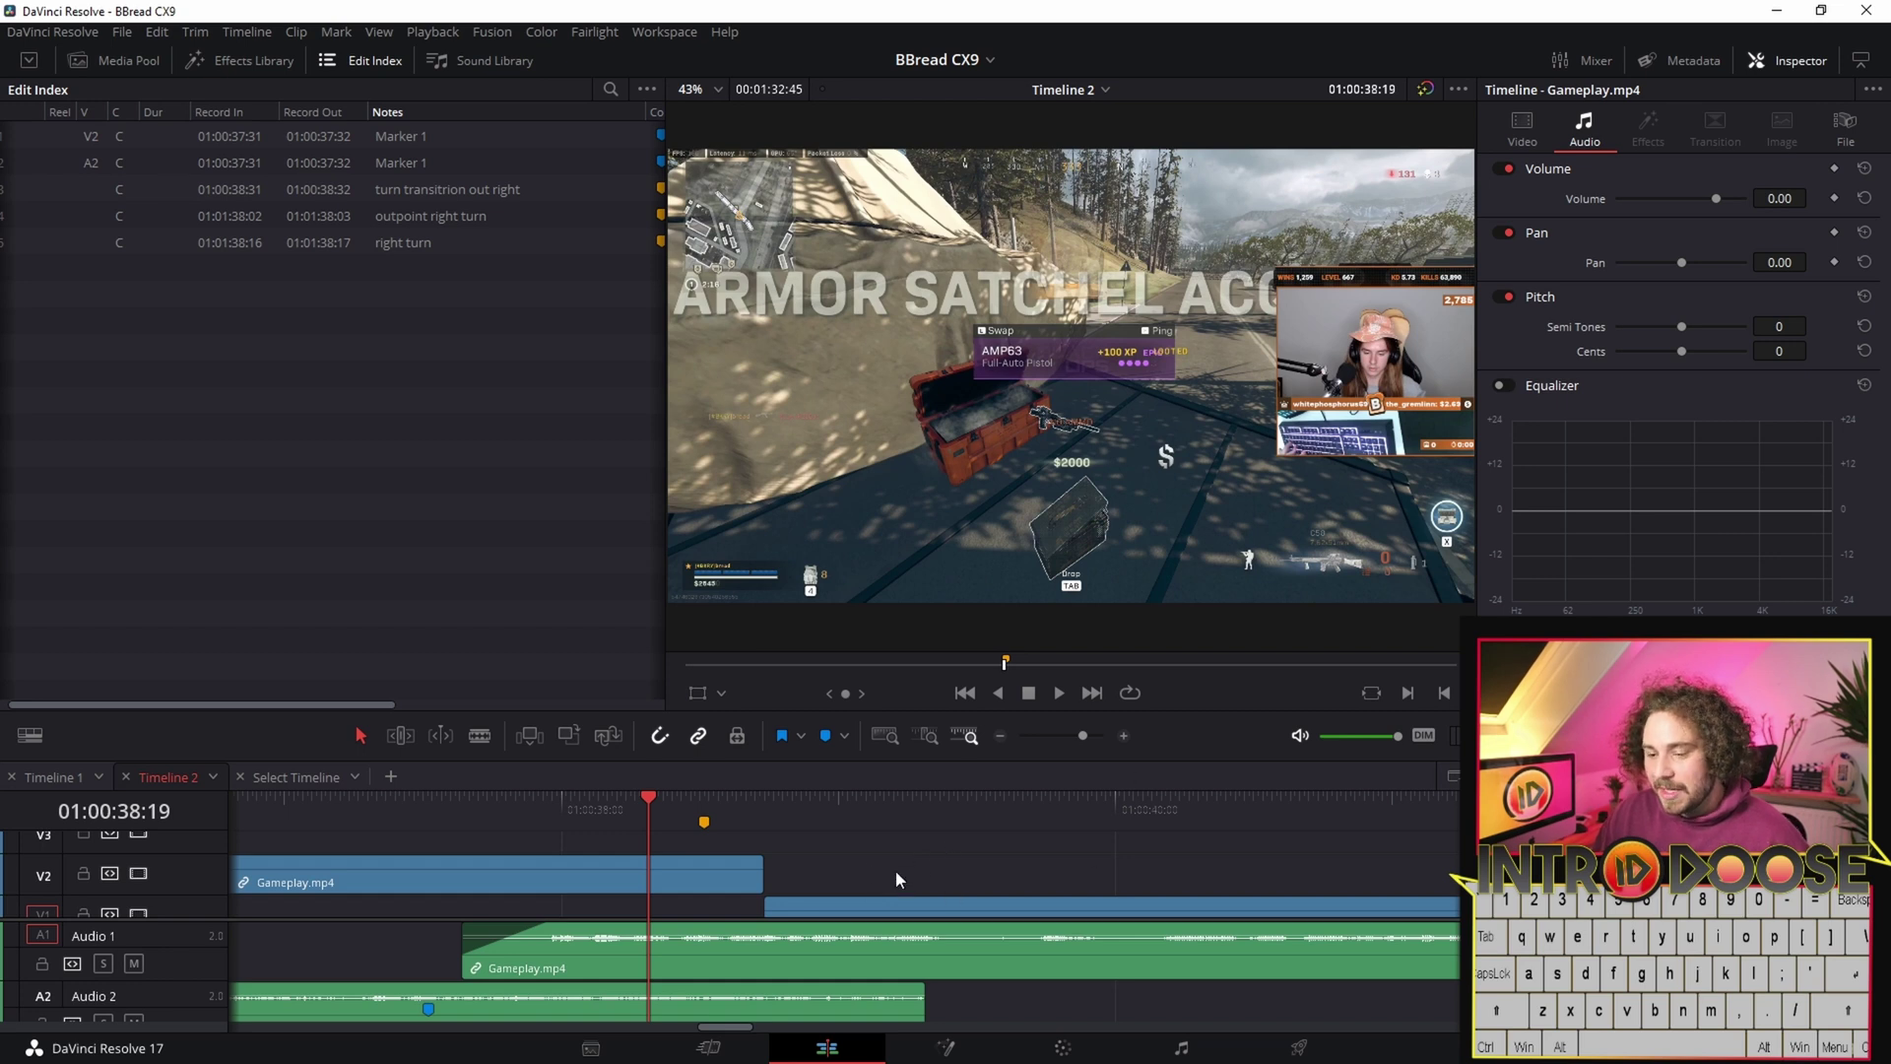
scroll(818, 873, down, 1)
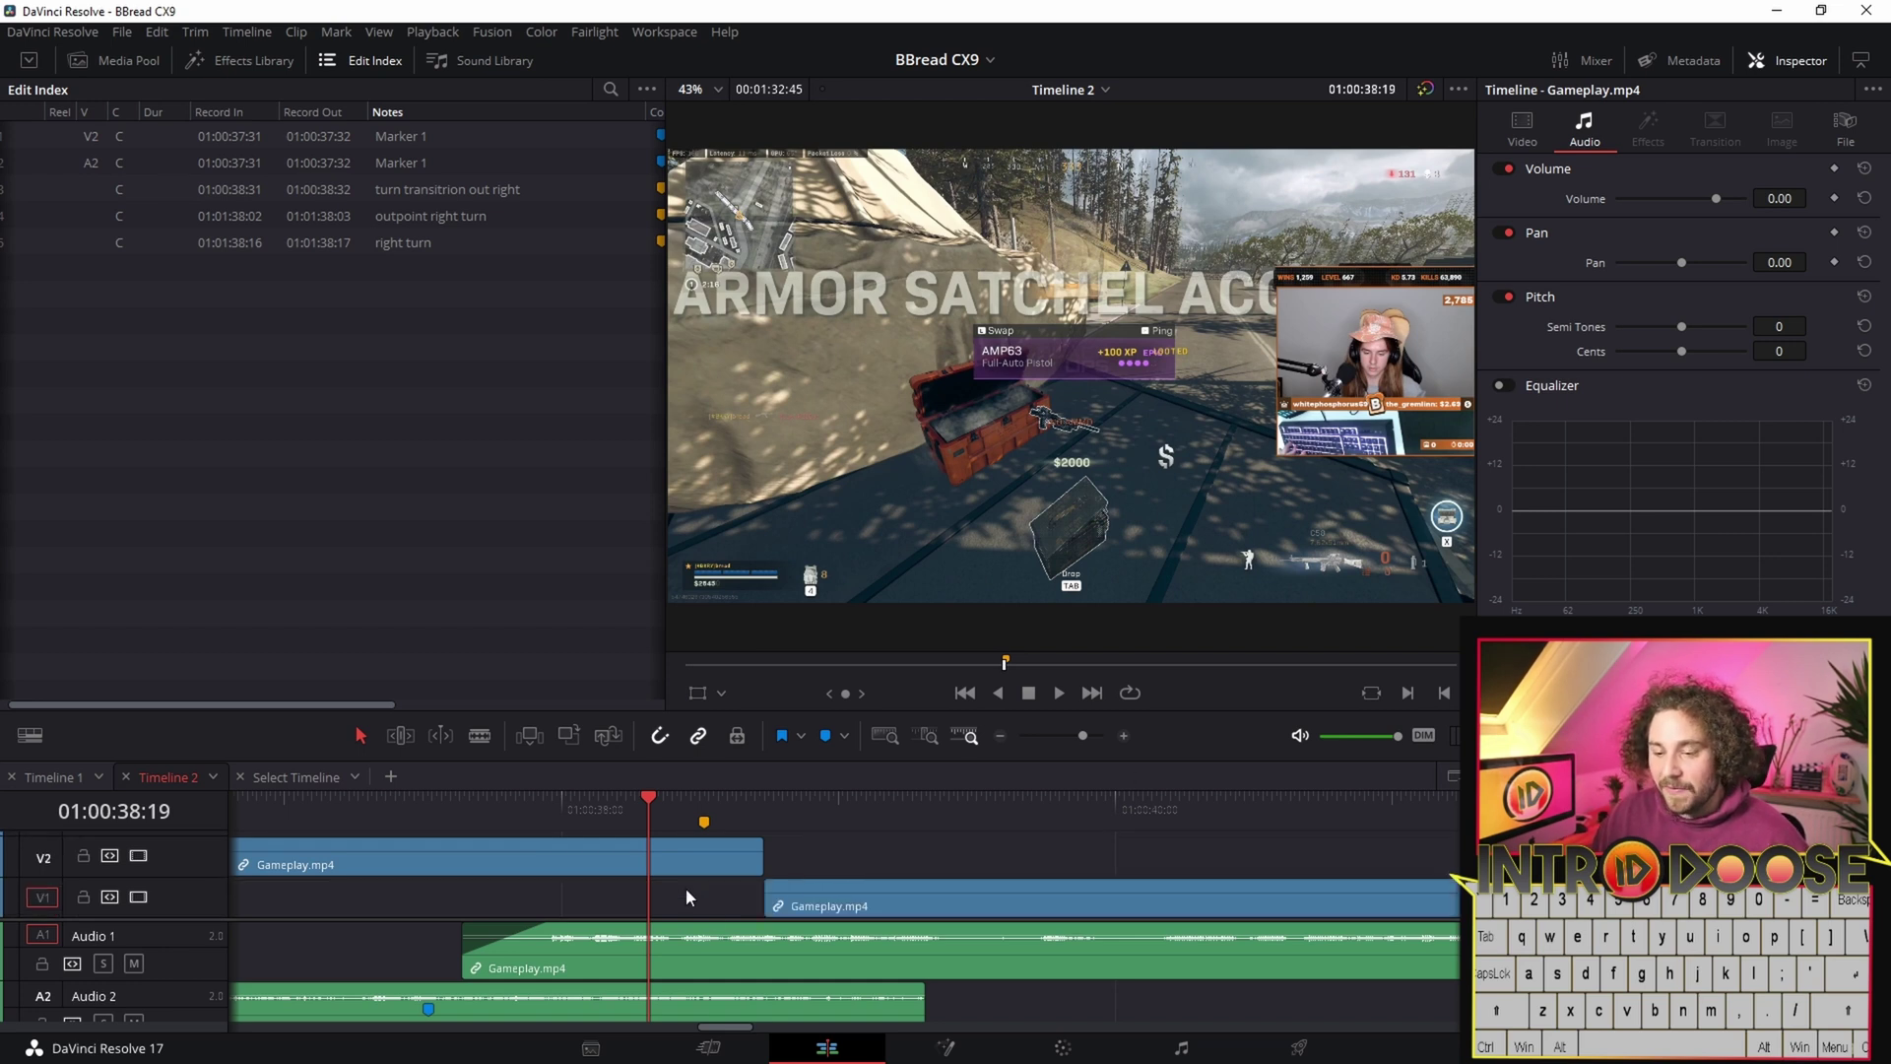
drag(648, 855, 650, 896)
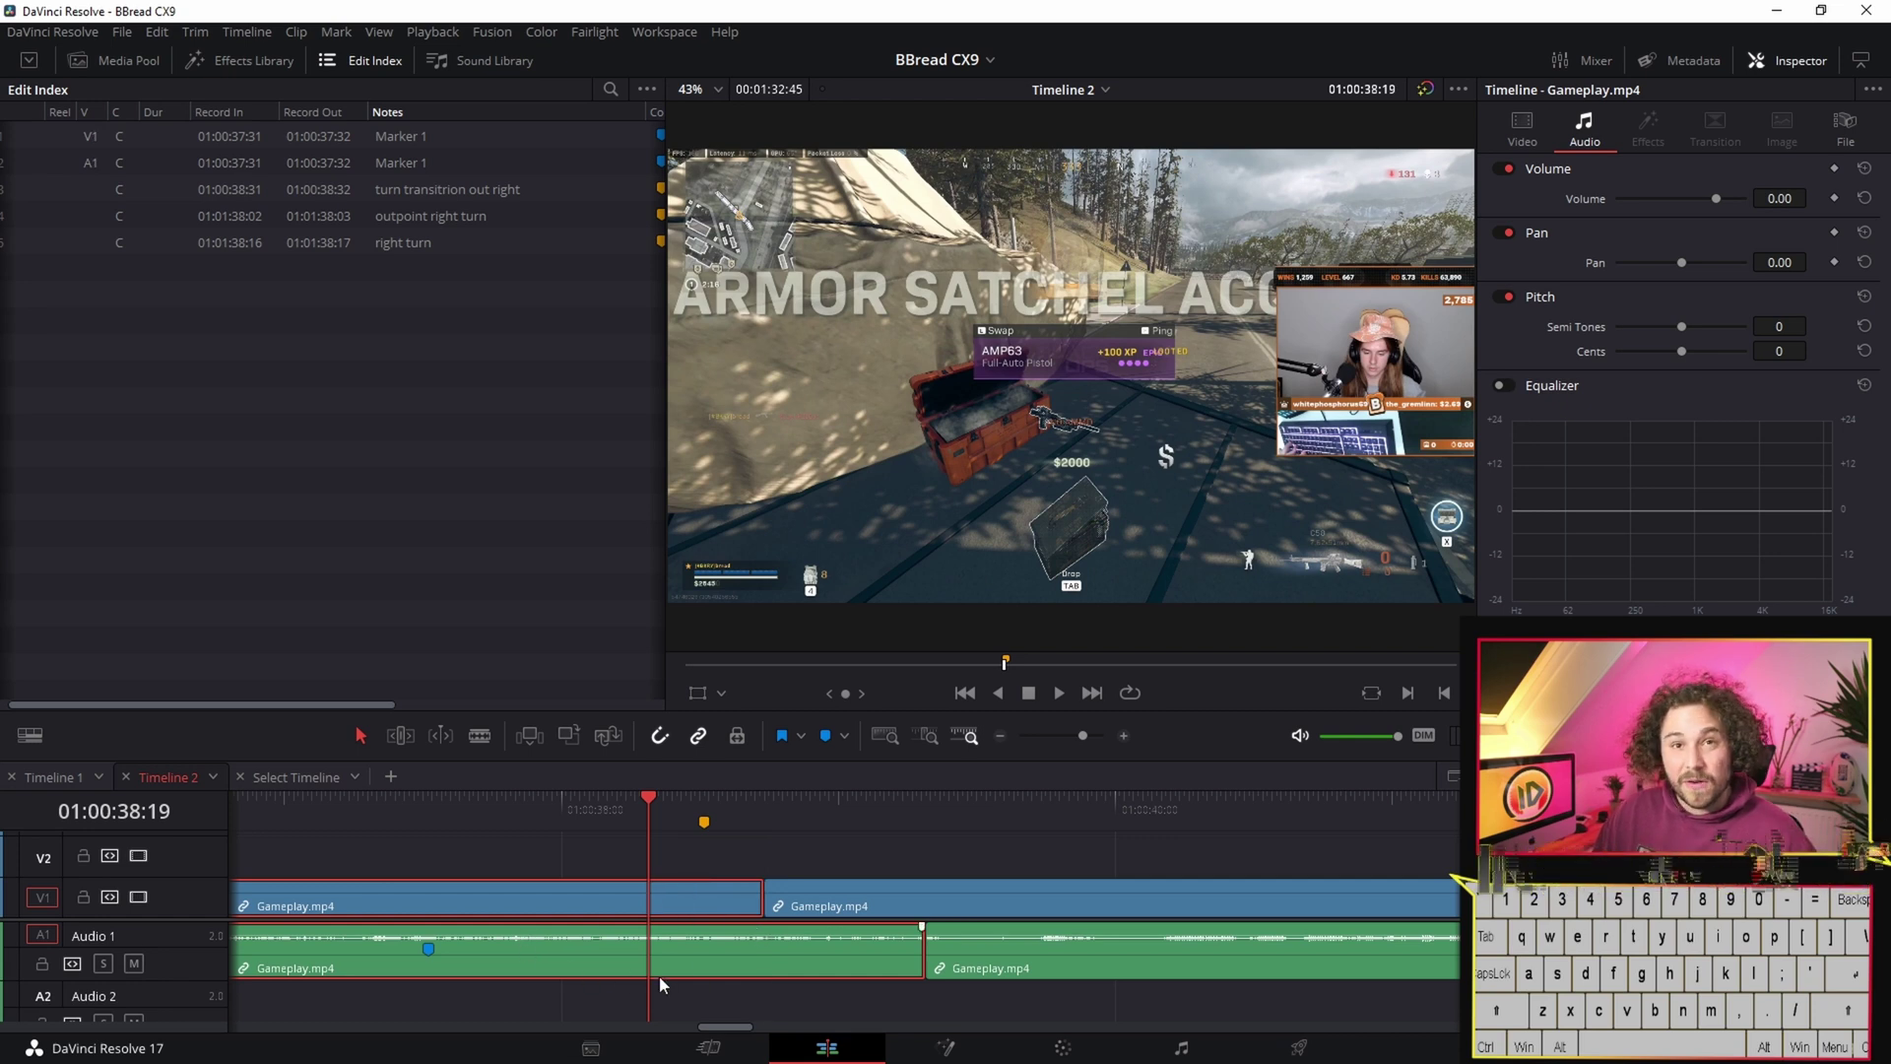